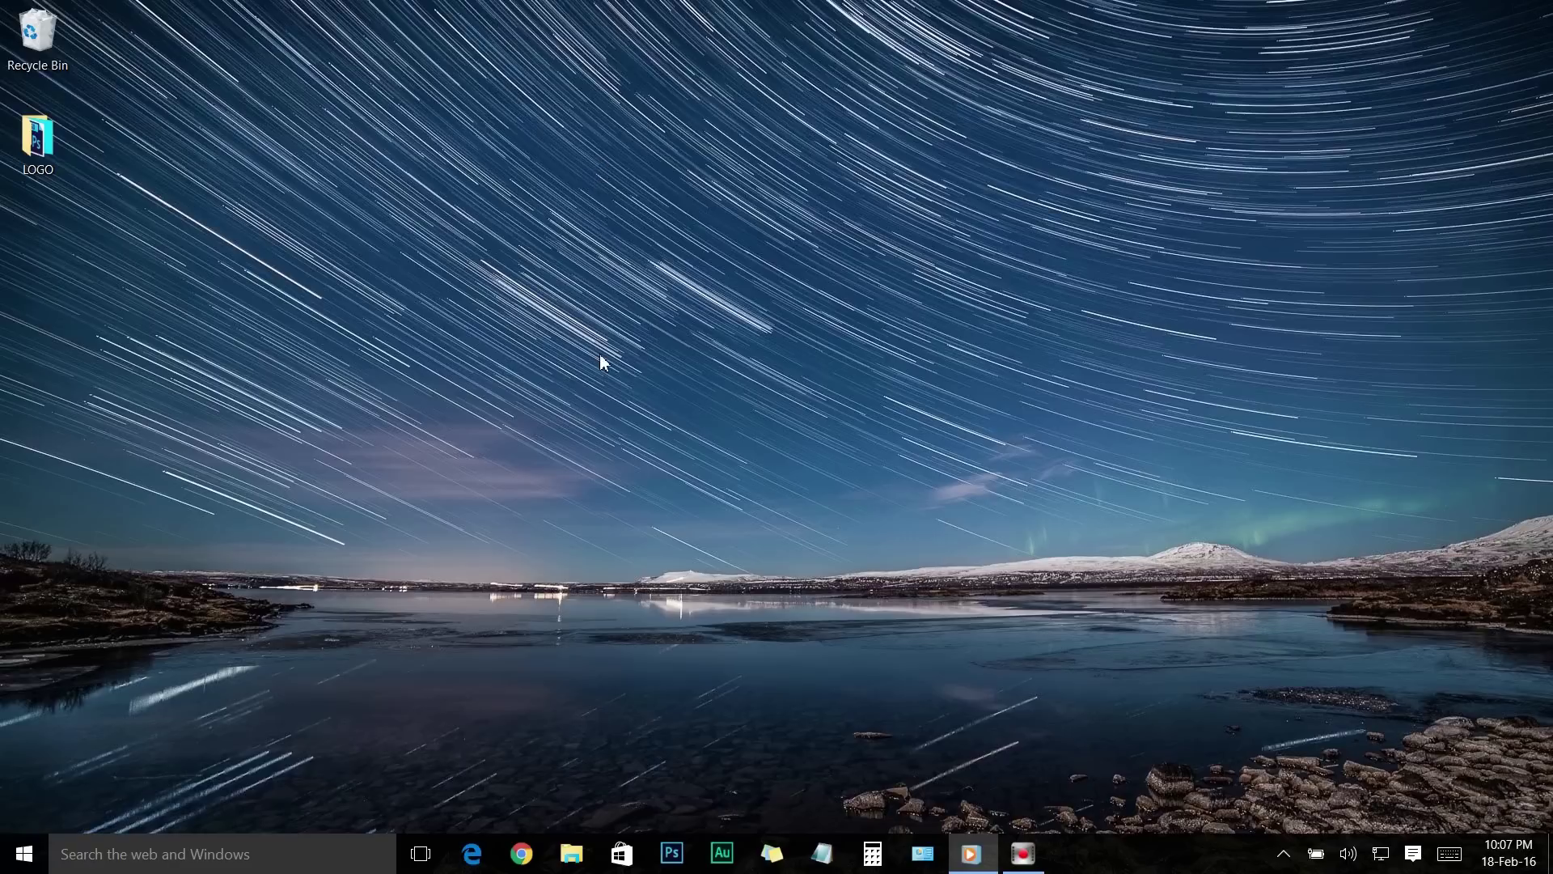
Launch Photoshop CC from its taskbar icon
click(670, 853)
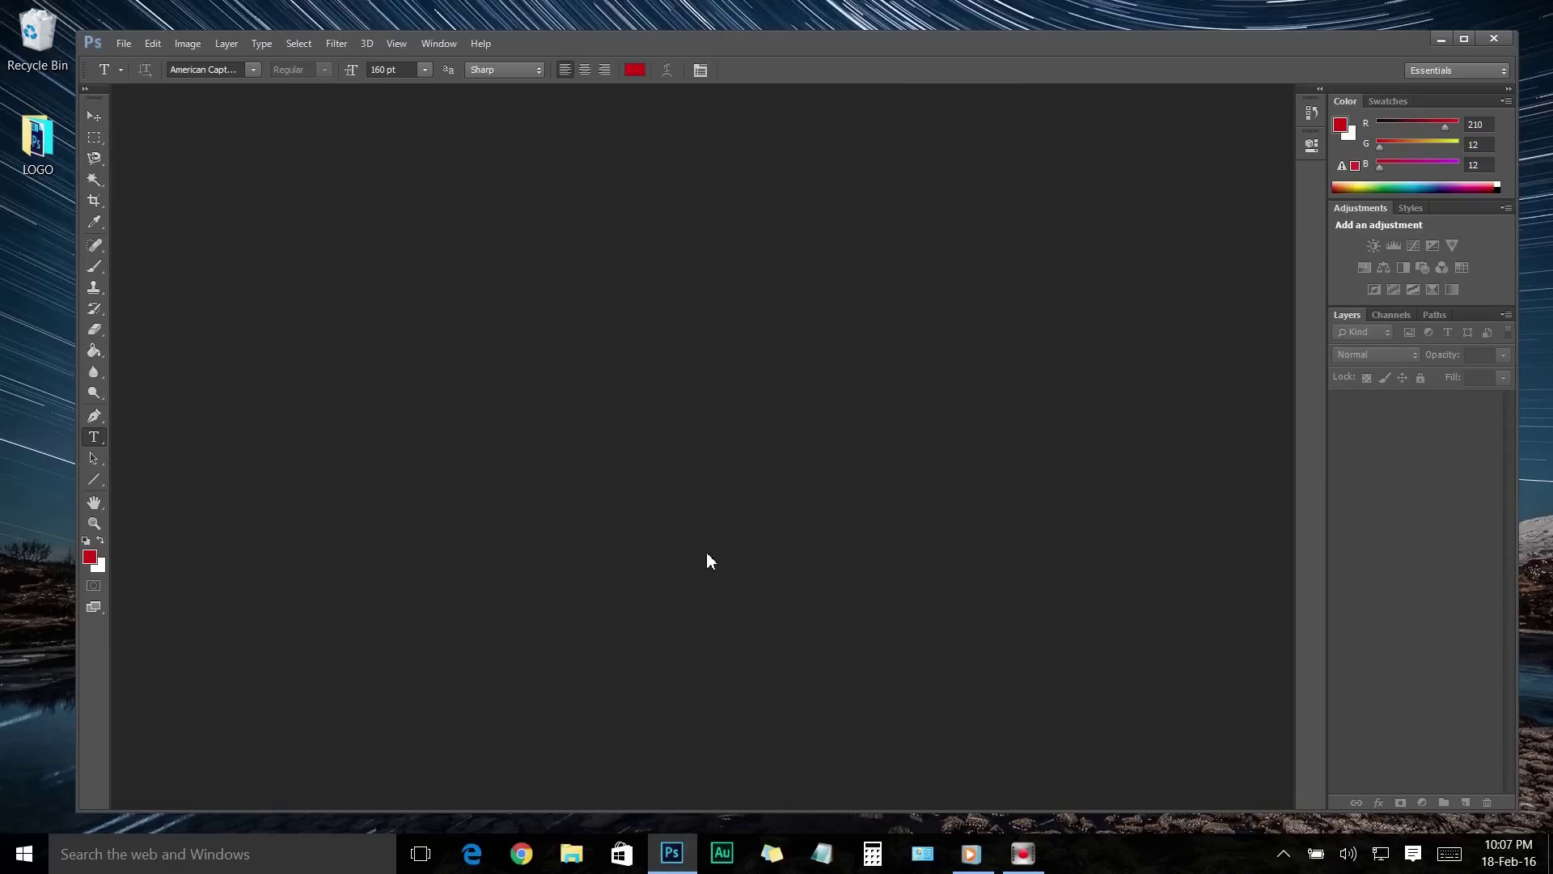
Start a new Custom document named Thumbnail Project, 1920 × 1080 pixels
click(125, 44)
click(139, 59)
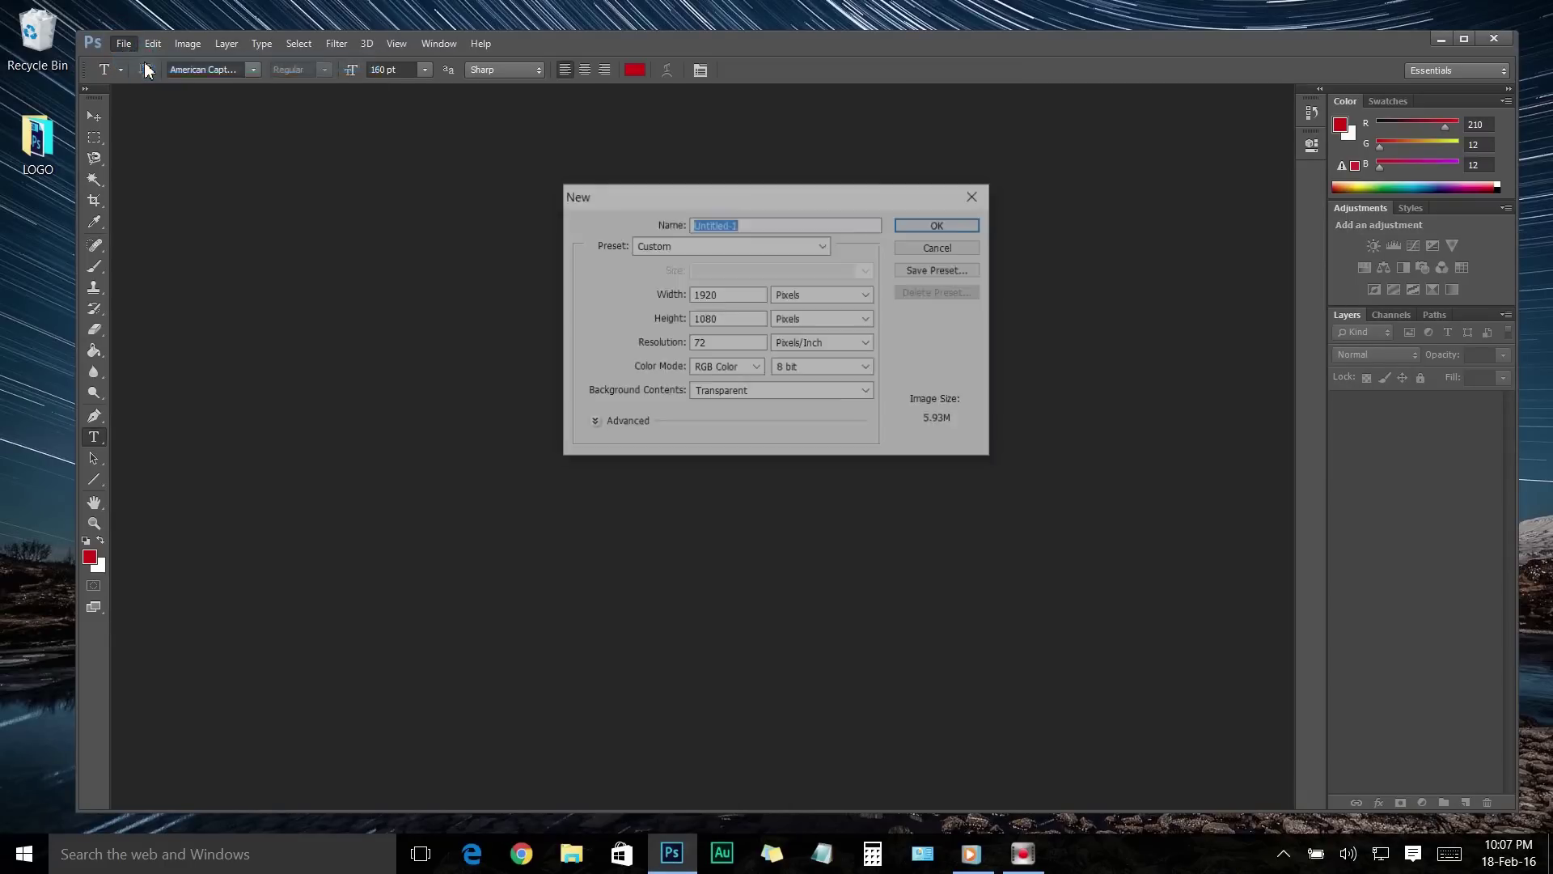
text(Thumbnail Pr)
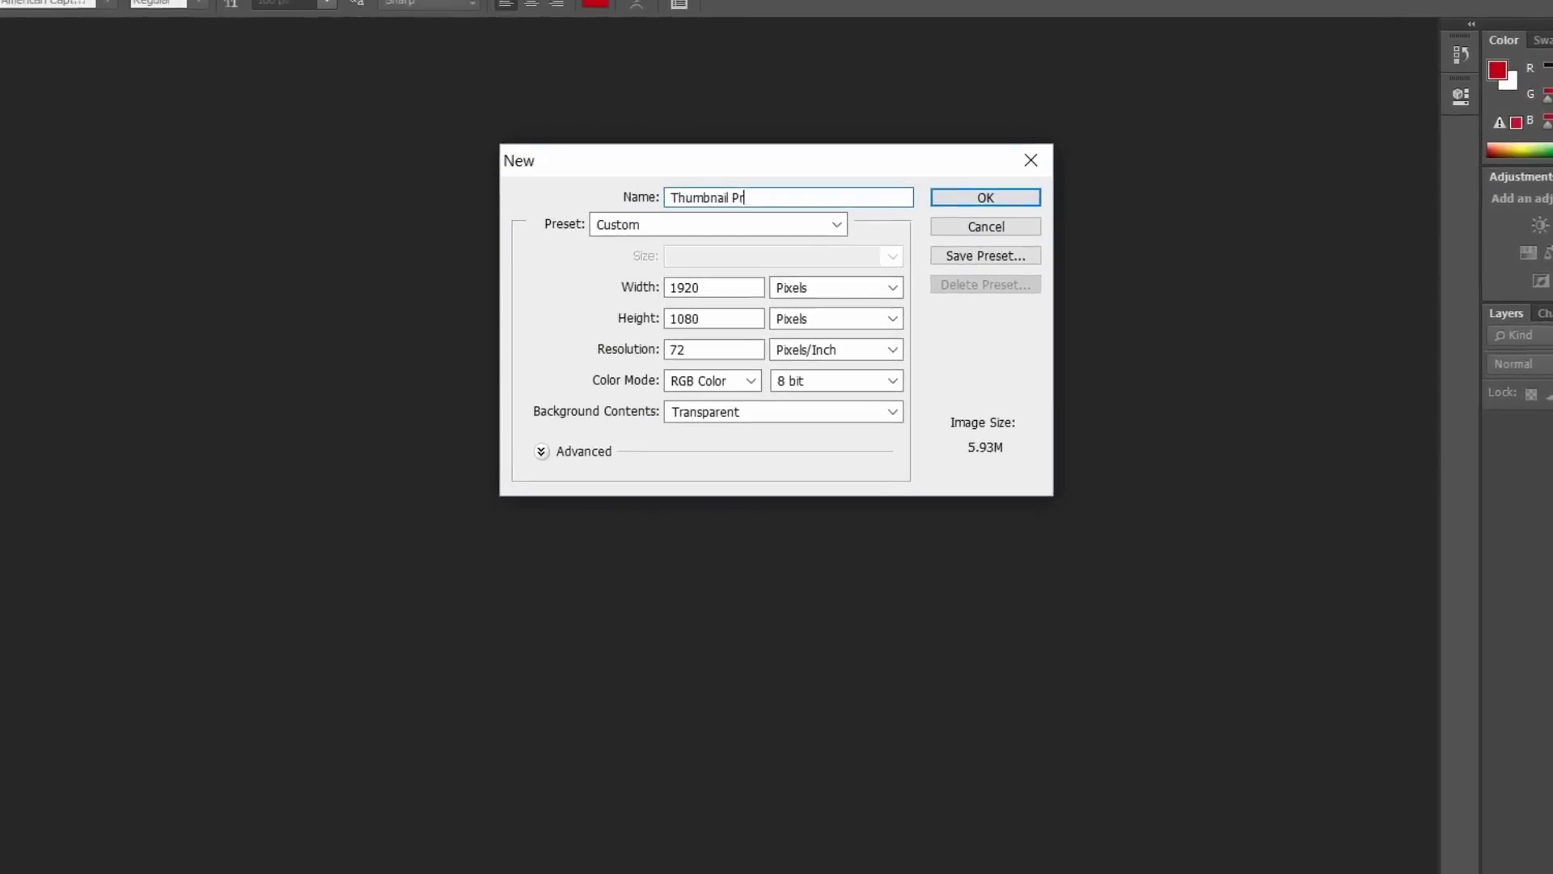
text(oject)
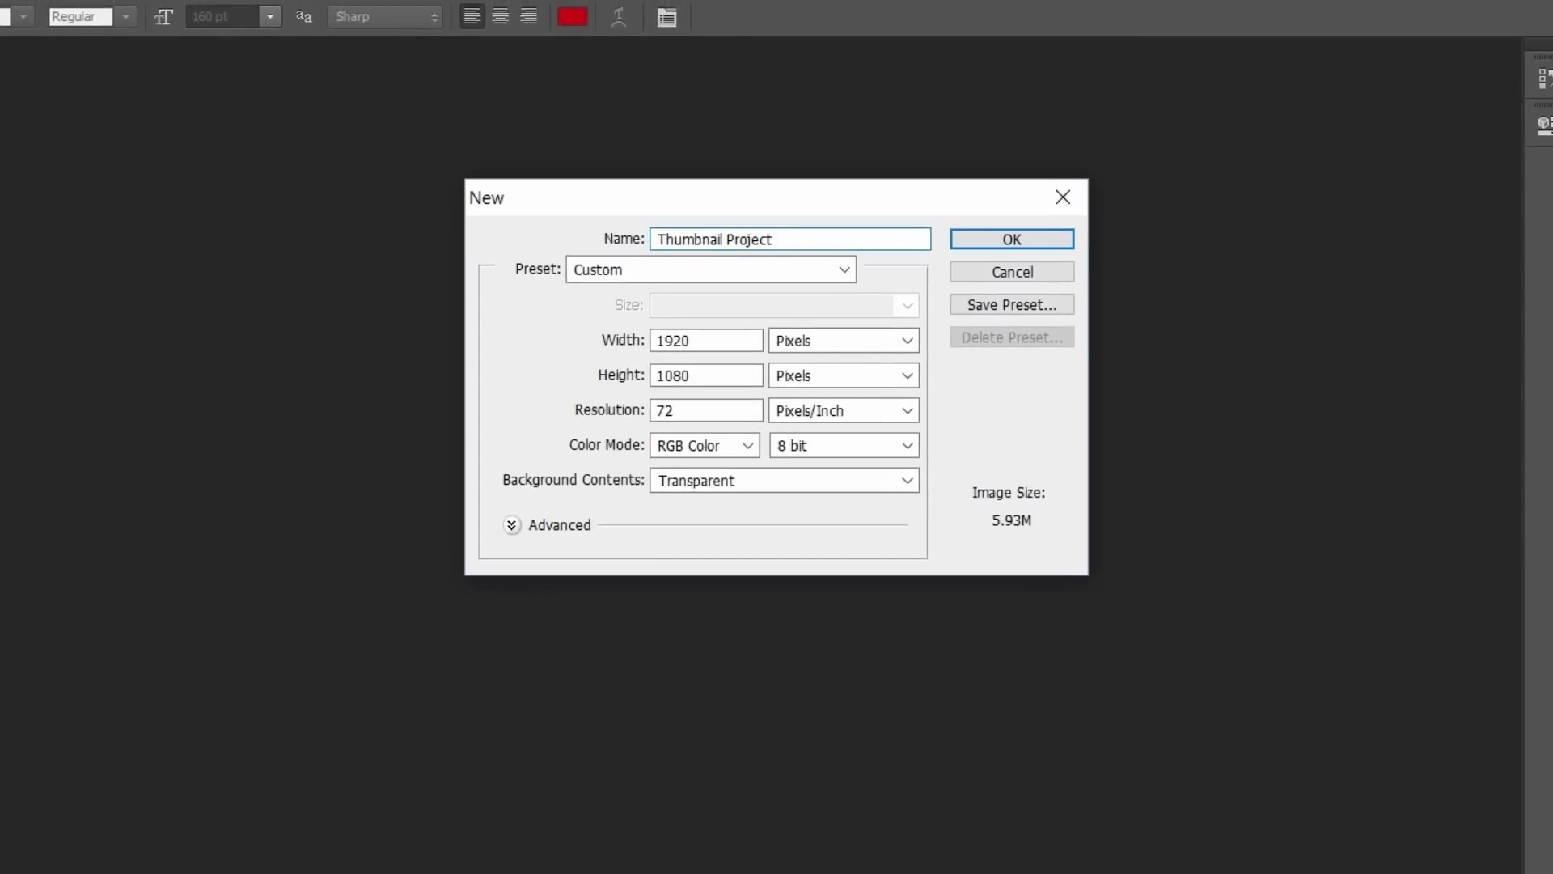
click(674, 275)
click(635, 301)
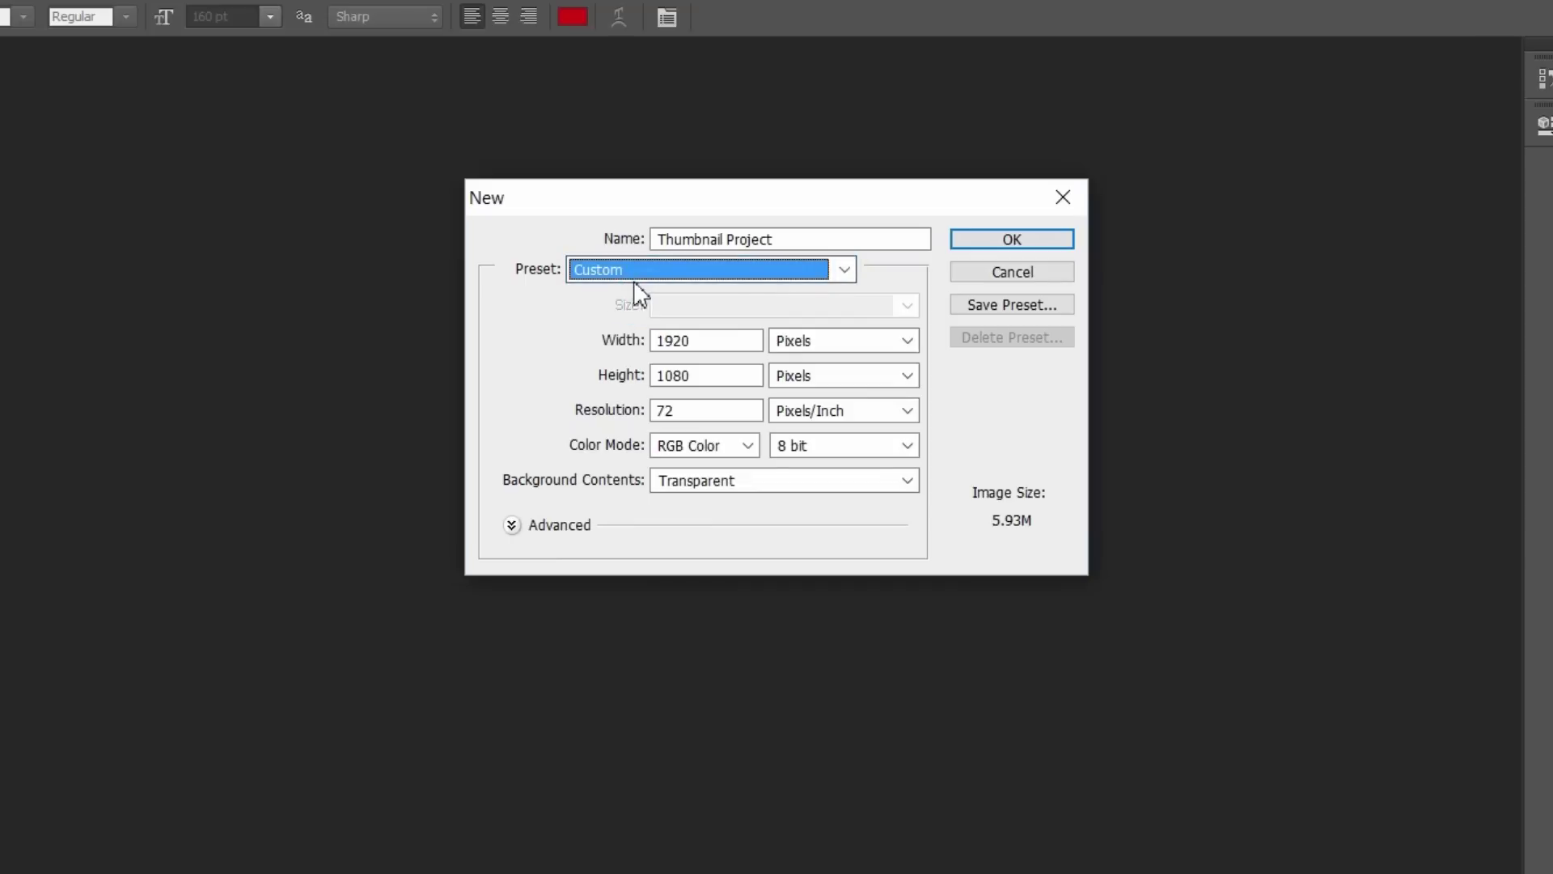
click(795, 346)
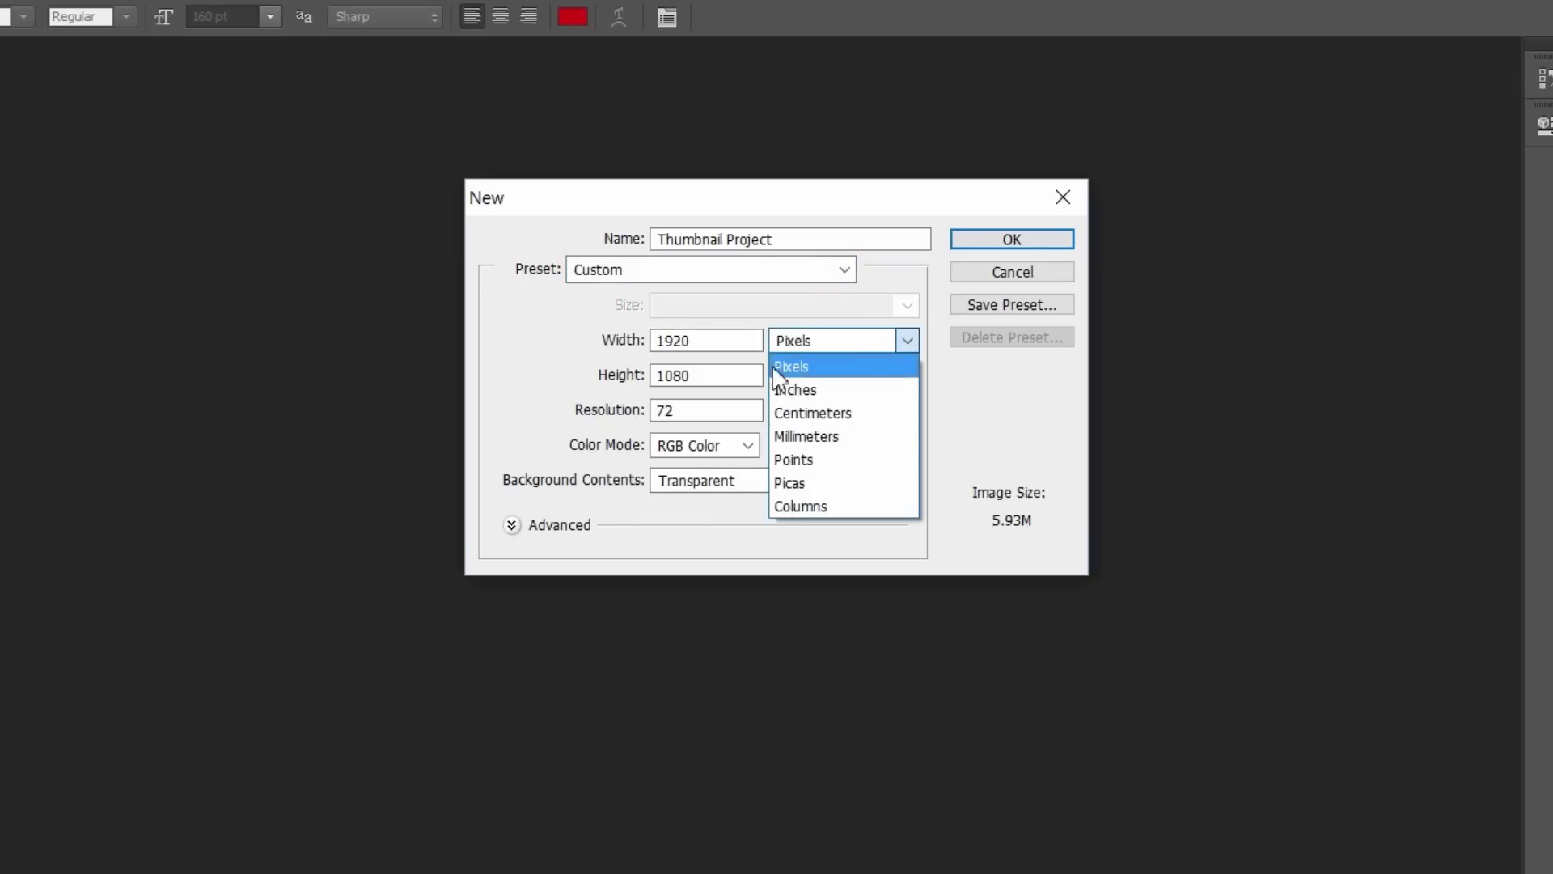
click(807, 371)
click(704, 338)
double_click(677, 338)
text(1920)
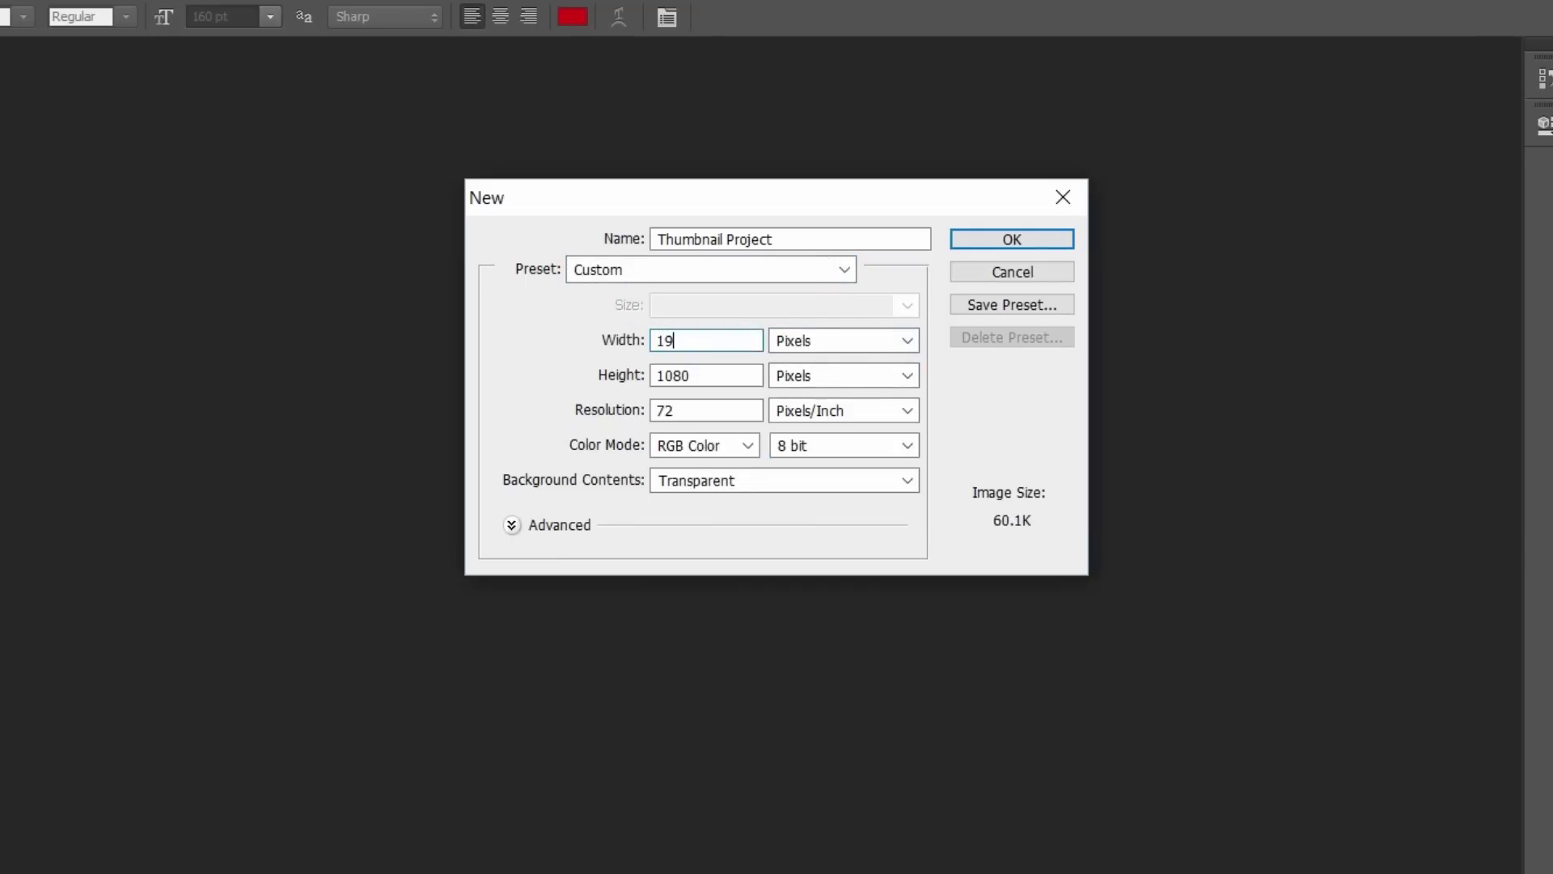
click(663, 376)
double_click(663, 376)
text(1080)
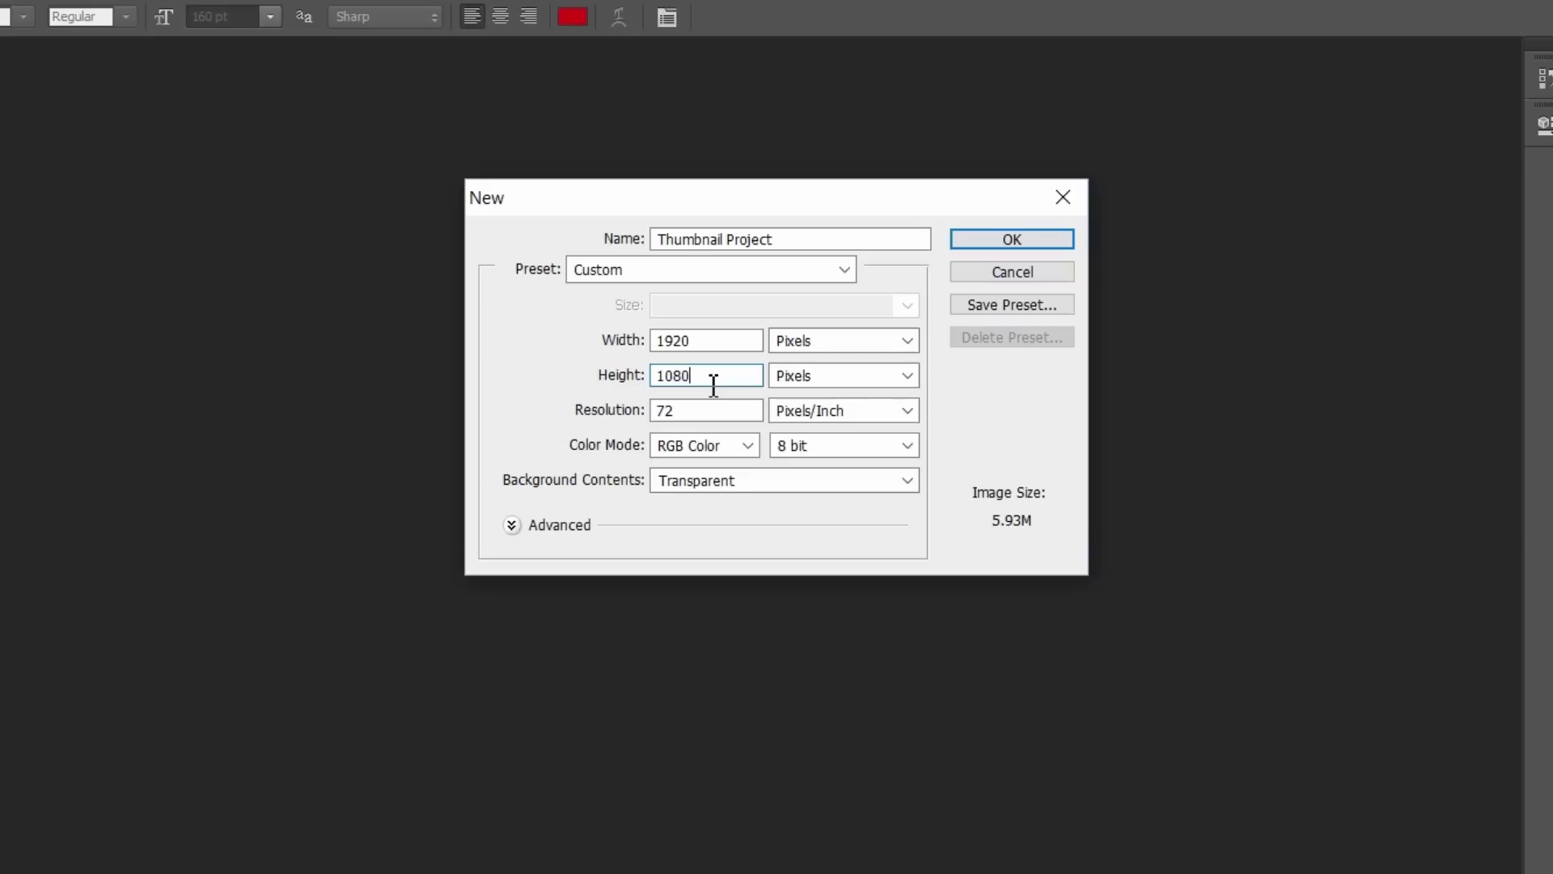
Choose RGB Color, 8 bit and a Transparent background, then create the document
click(703, 445)
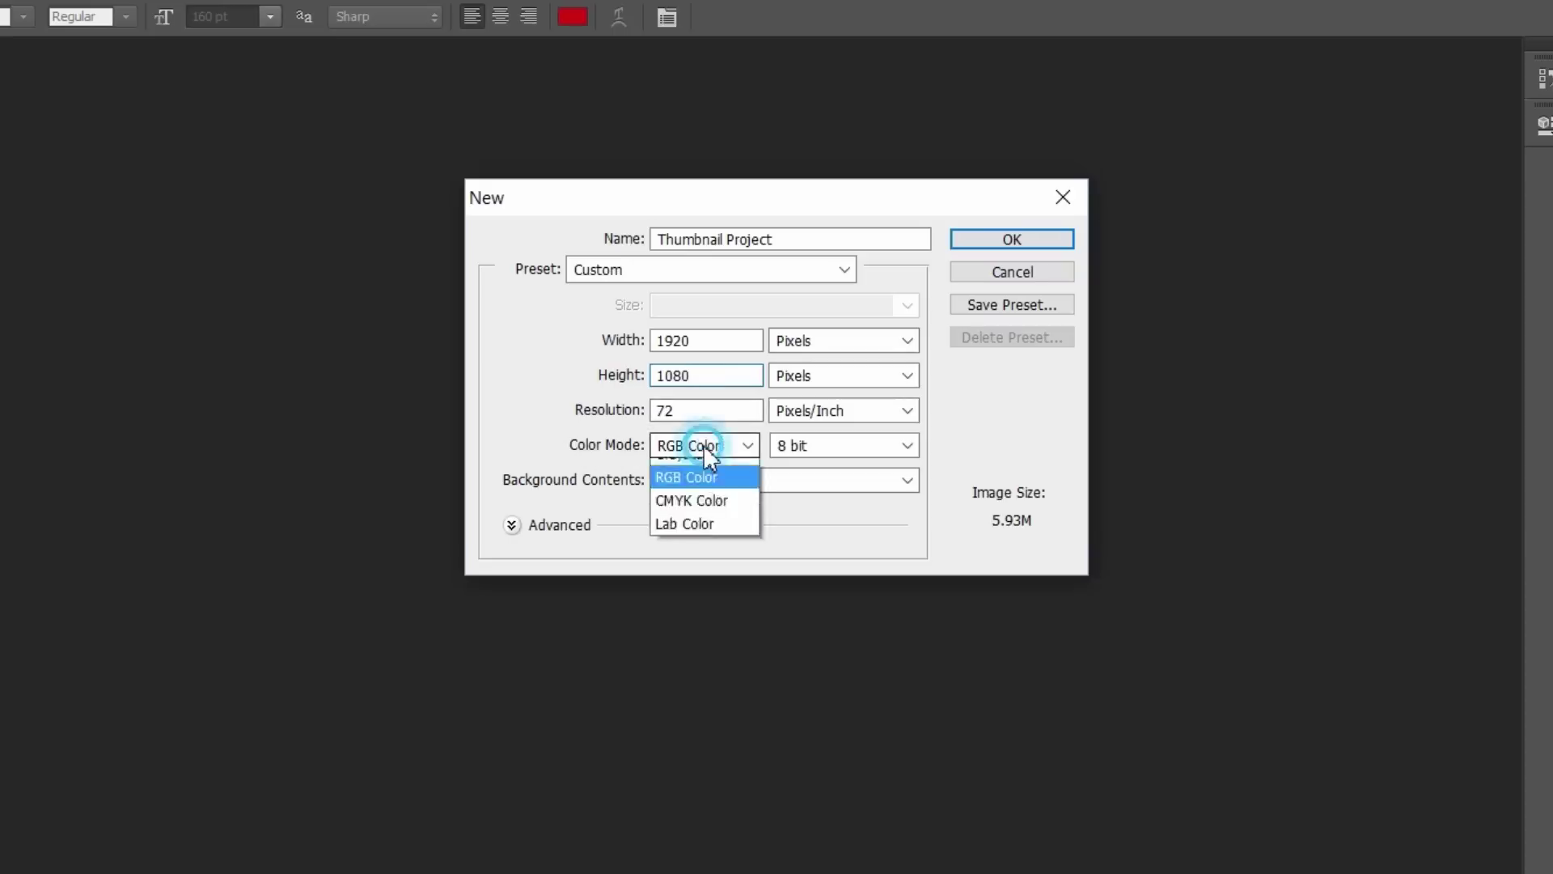
click(688, 517)
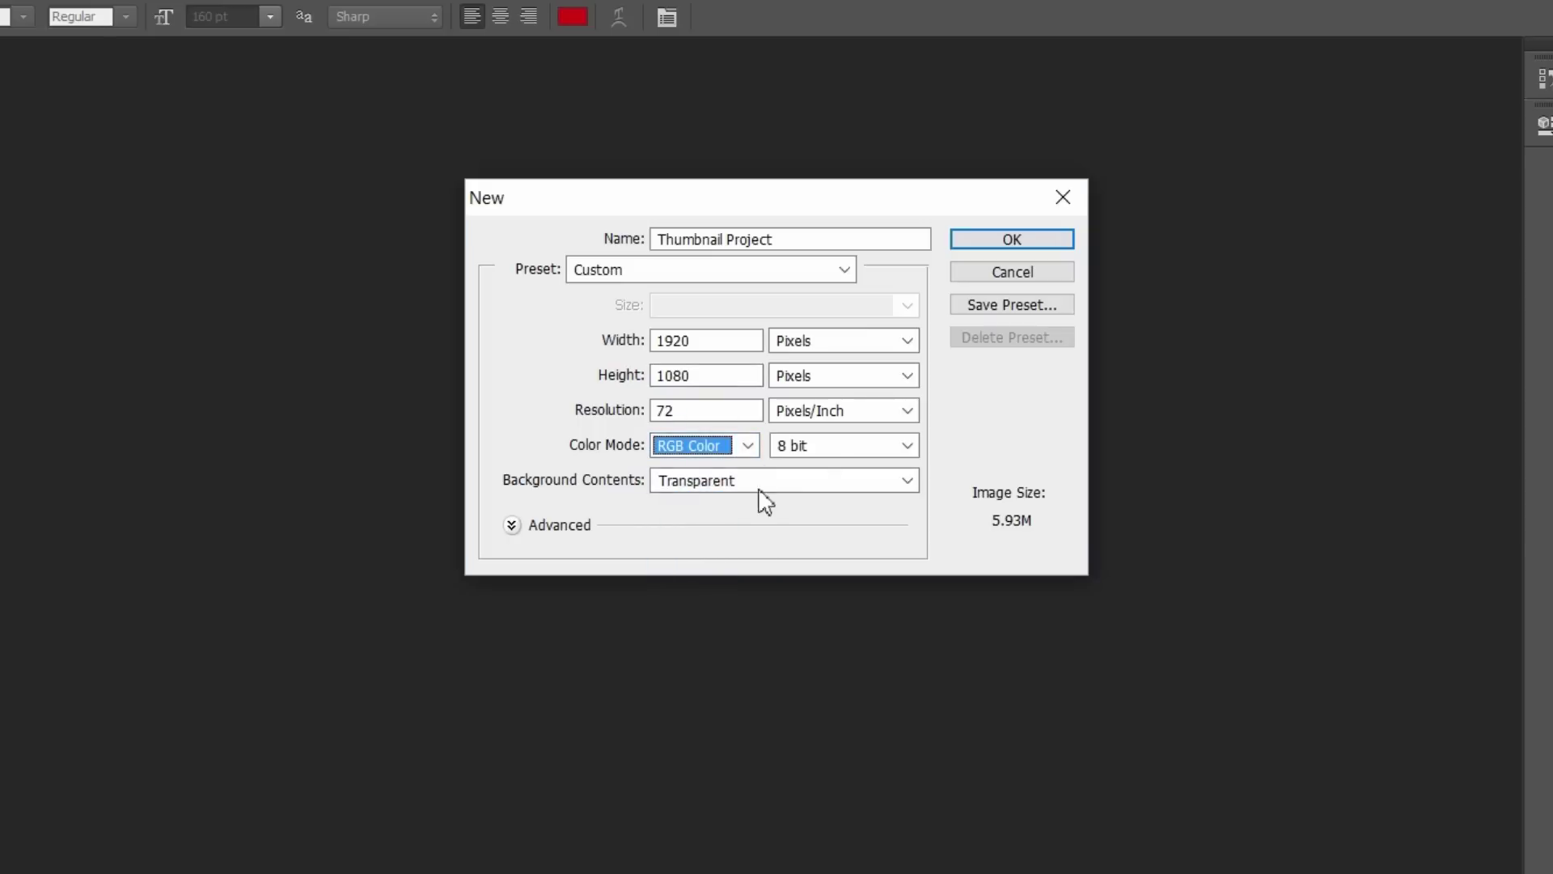
click(828, 445)
click(841, 495)
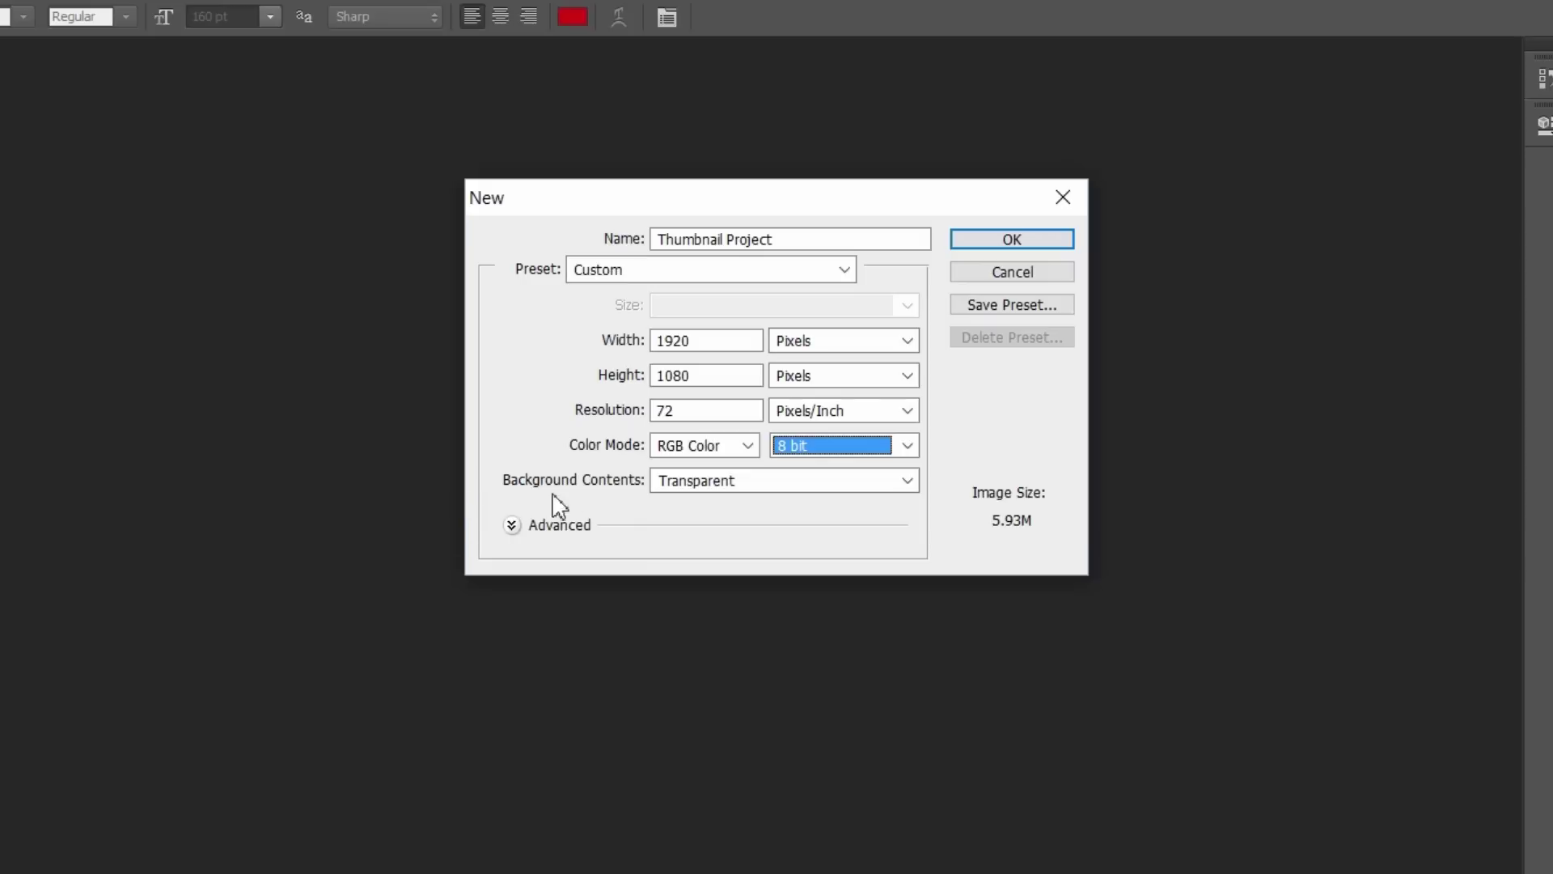
click(696, 481)
click(734, 552)
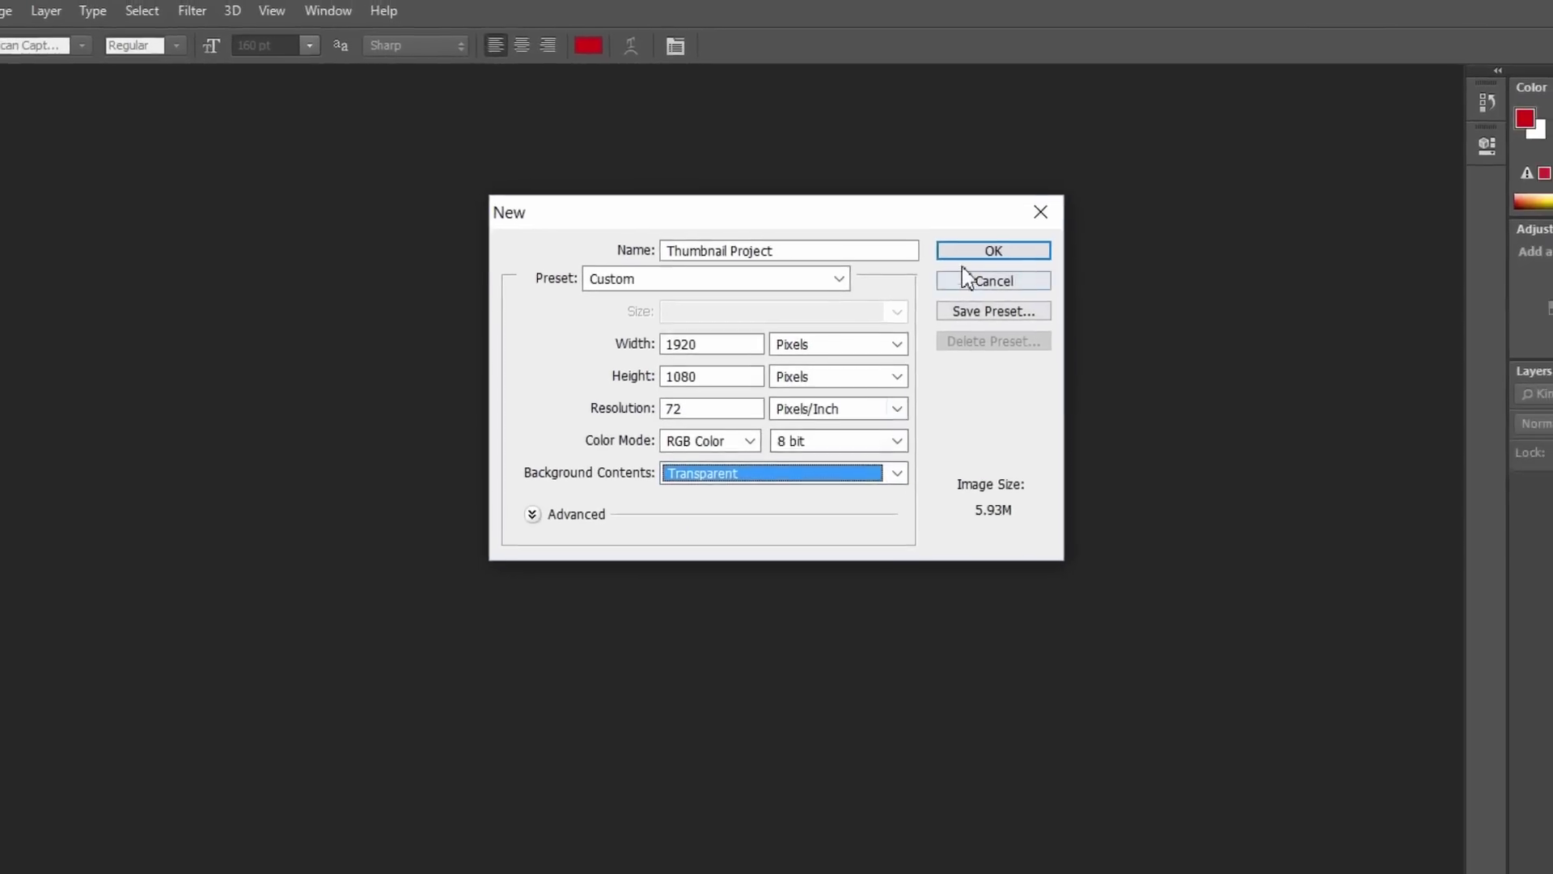
click(987, 252)
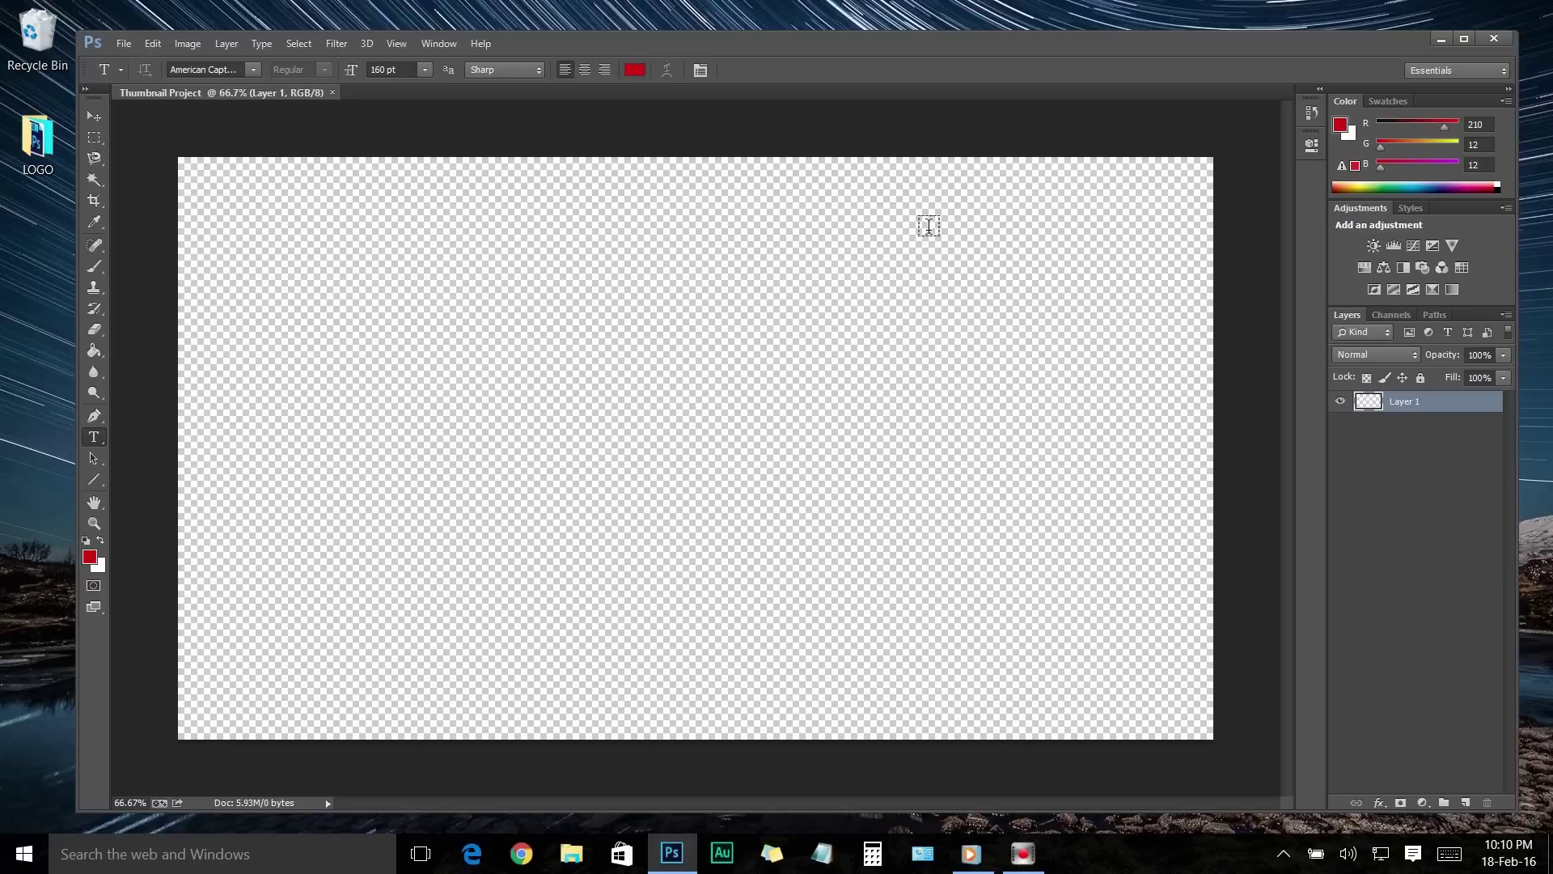
key(v)
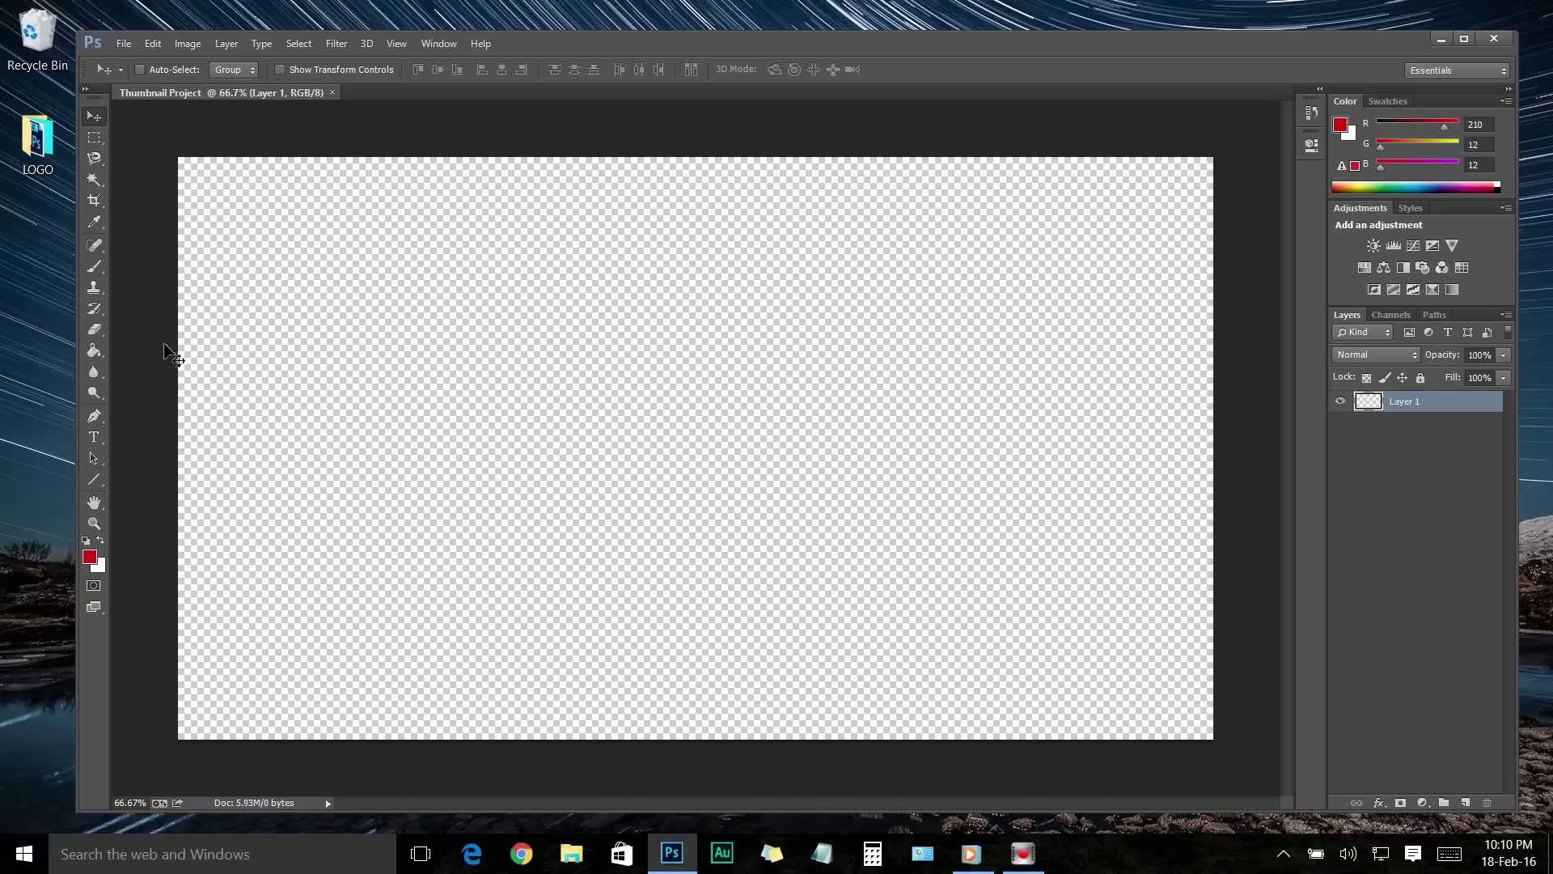
click(95, 353)
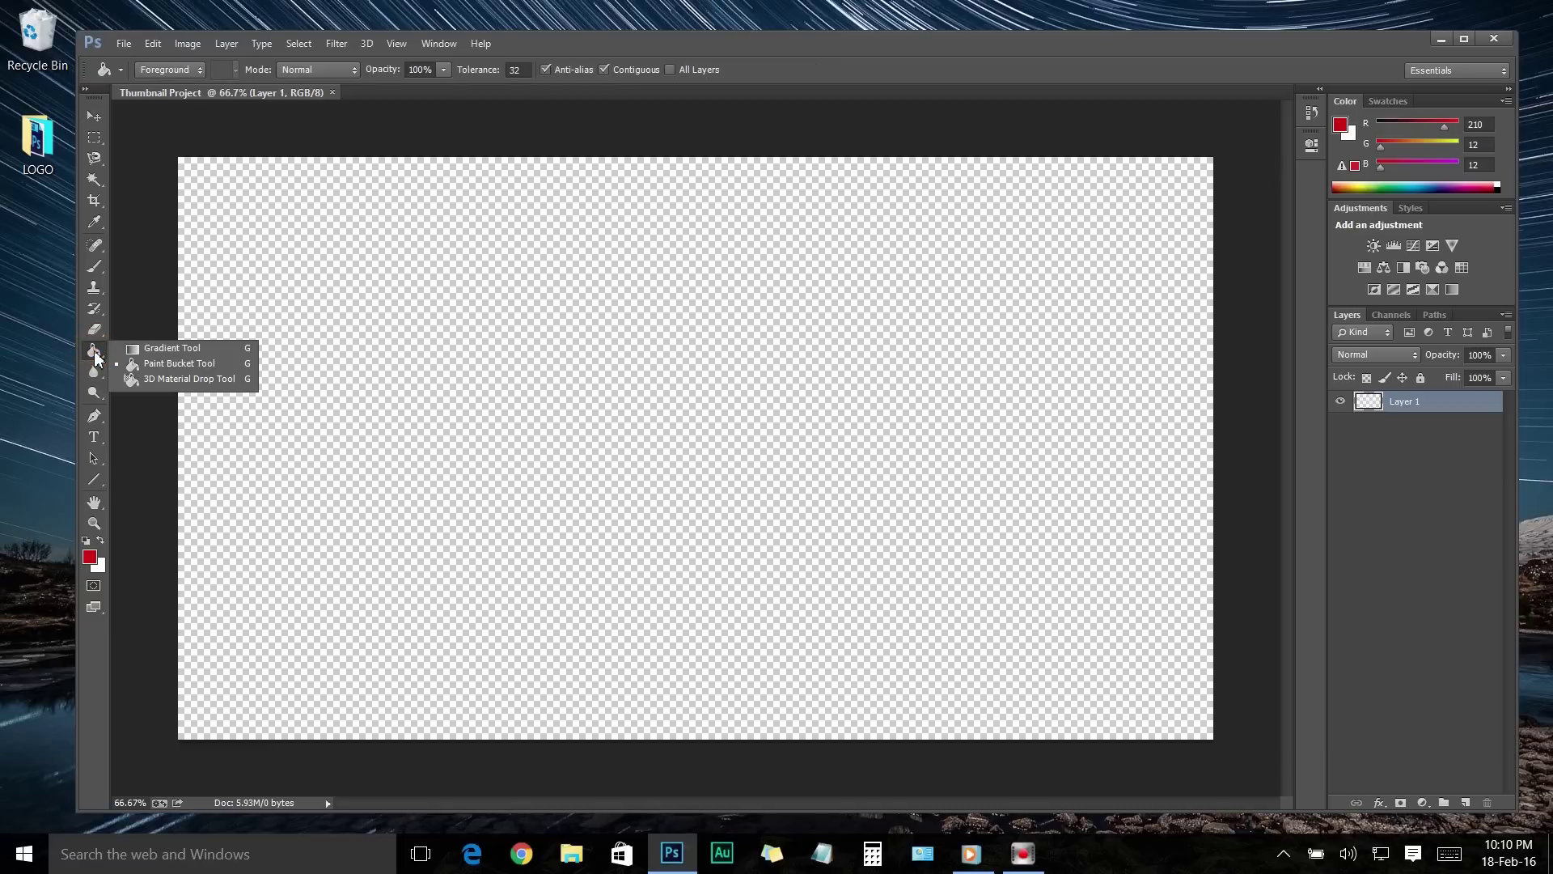
Fill the canvas with bright green #2ad00f using the Paint Bucket tool
click(161, 366)
click(90, 557)
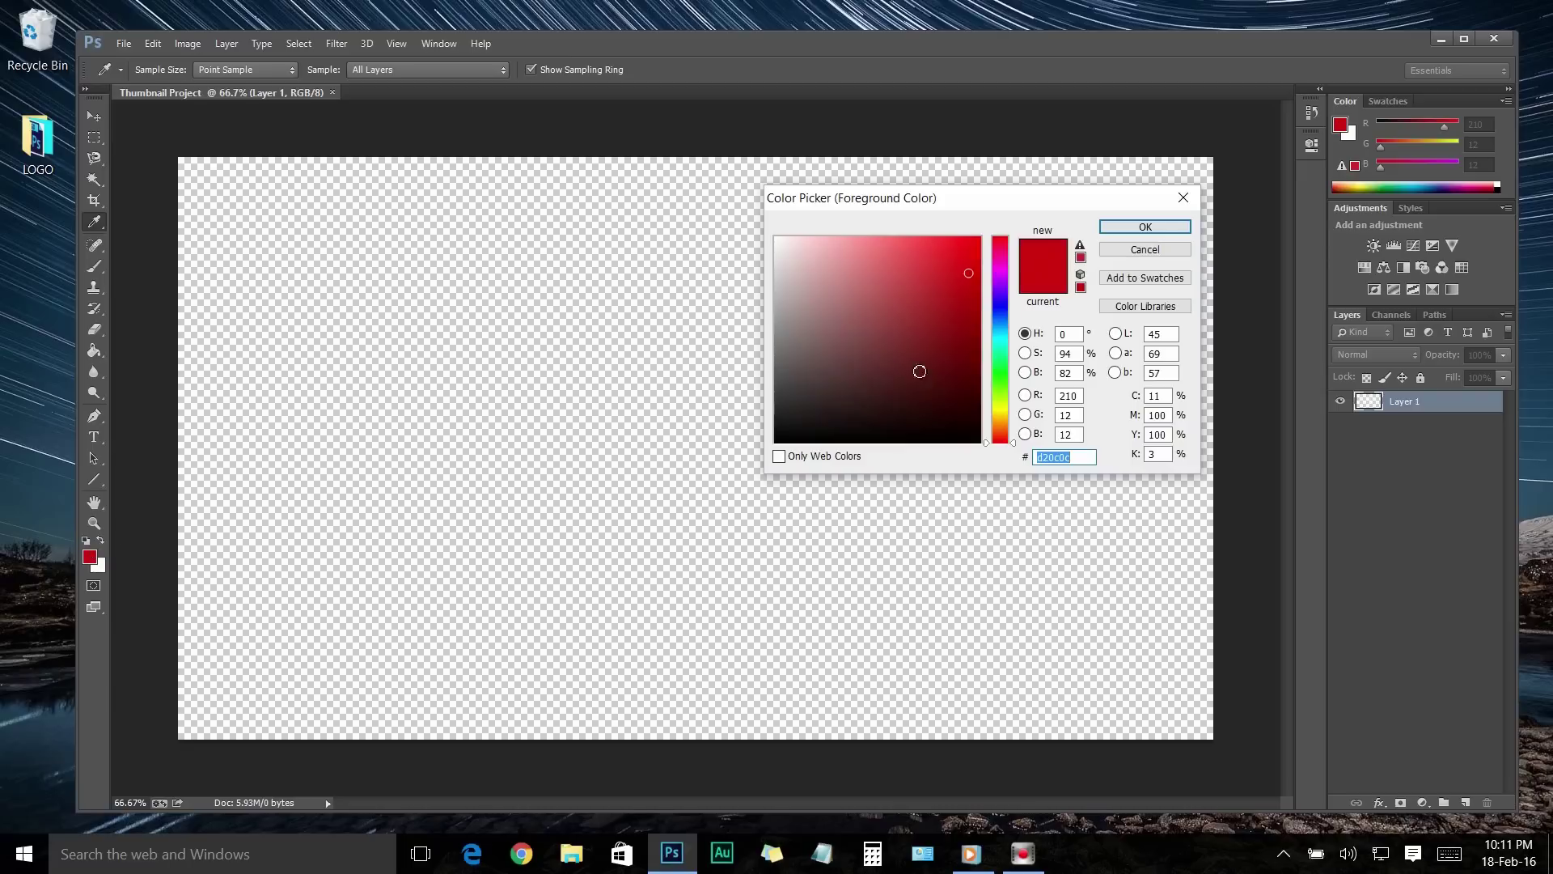
click(1001, 373)
drag(1000, 374, 1007, 372)
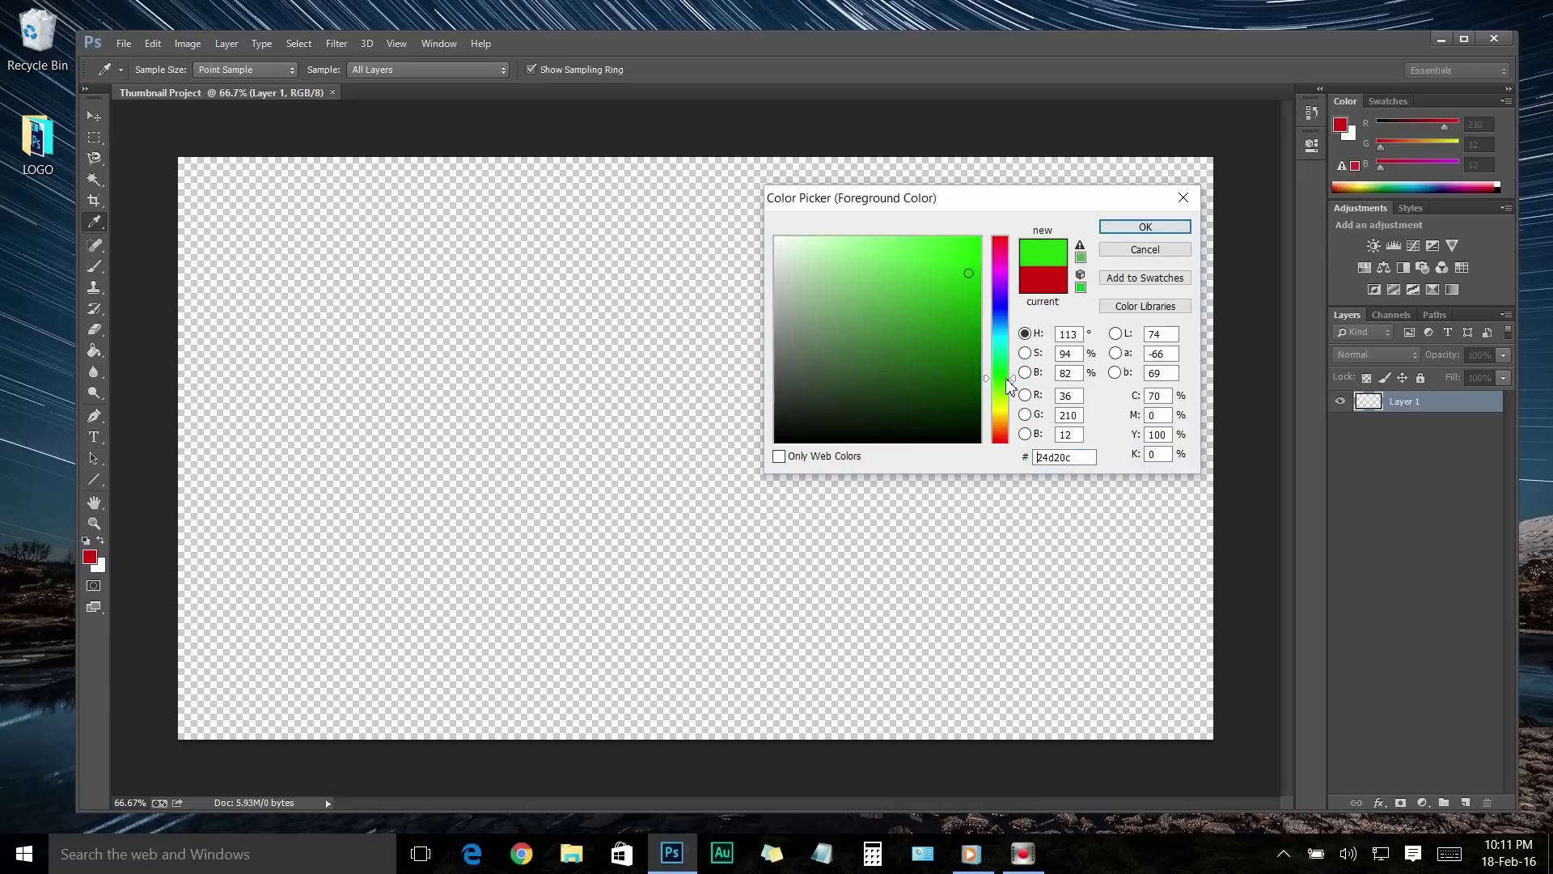
key(ctrl+a)
text(2ad00f)
key(Return)
key(g)
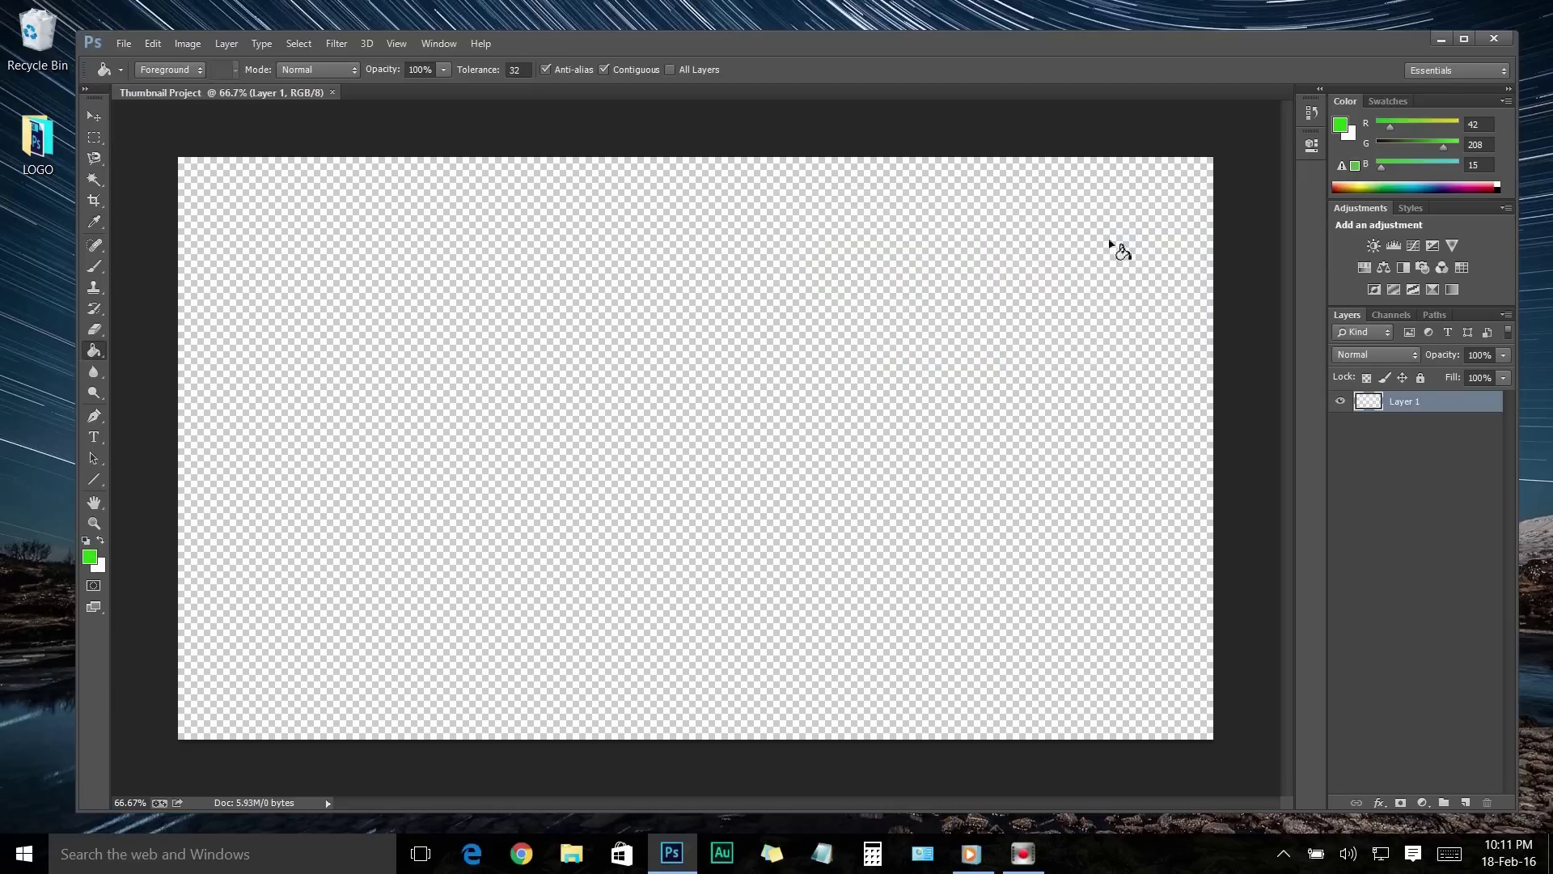
click(652, 442)
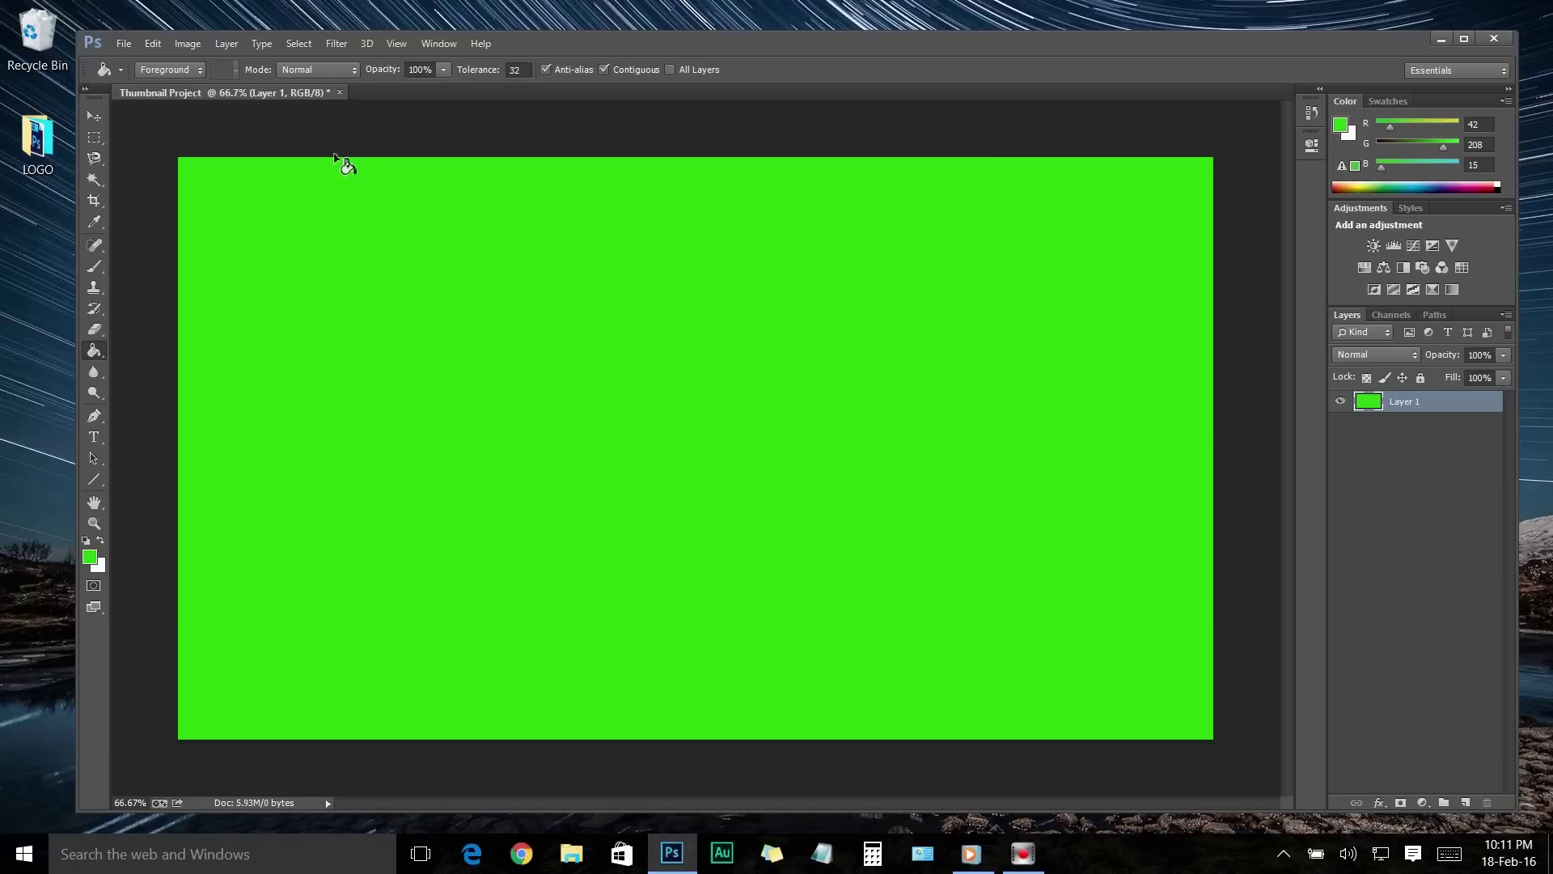
click(335, 44)
Apply a Point light Lighting Effect with intensity 7 and exposure -18
mouse_move(368, 348)
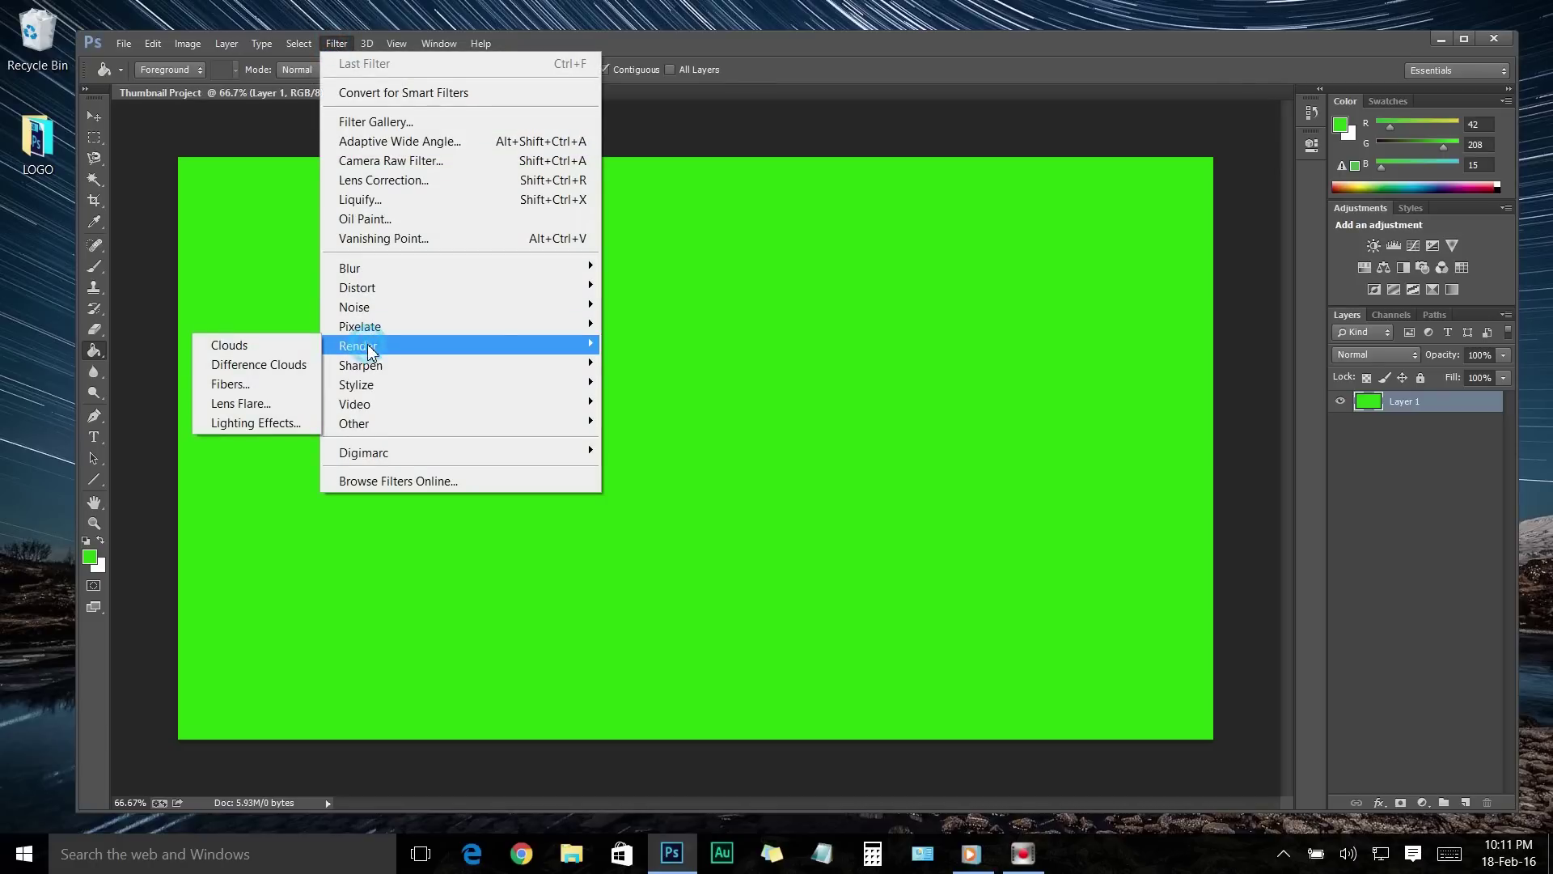
click(250, 424)
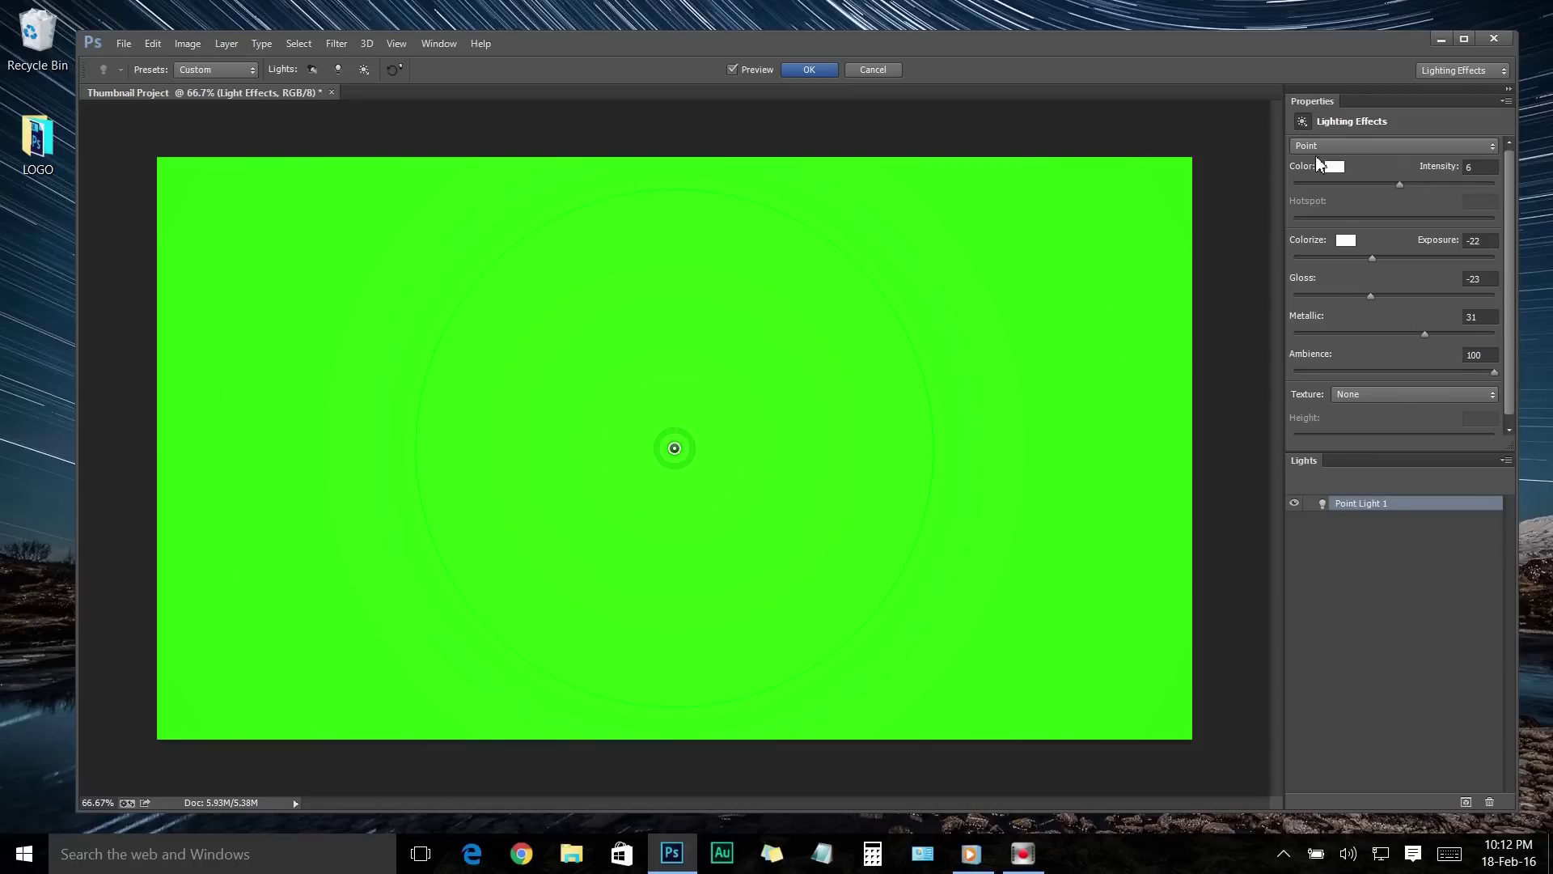
click(1332, 148)
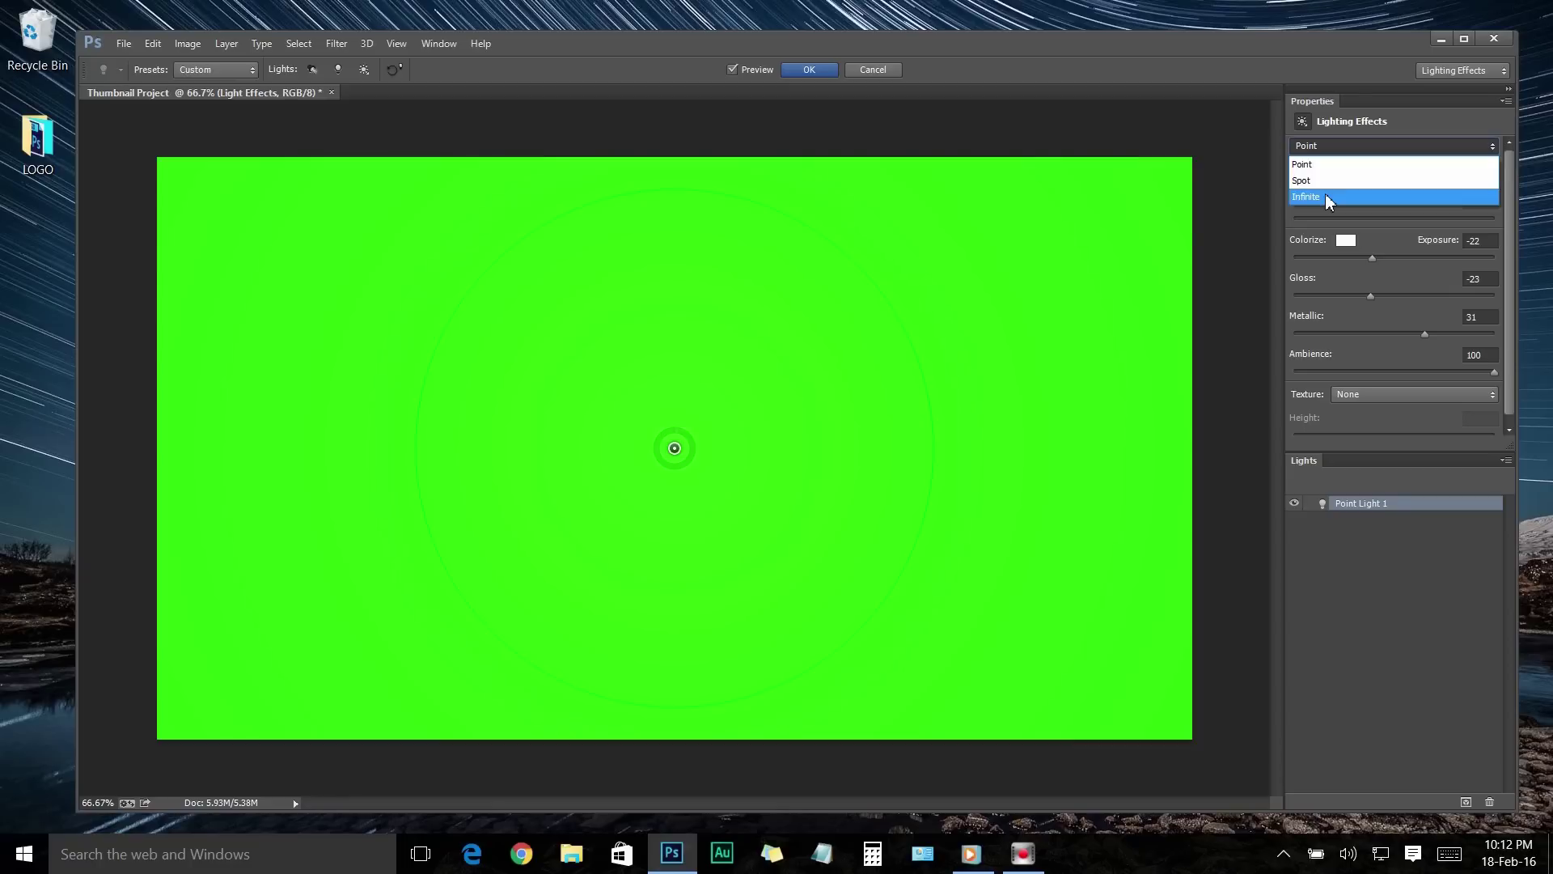
click(1313, 166)
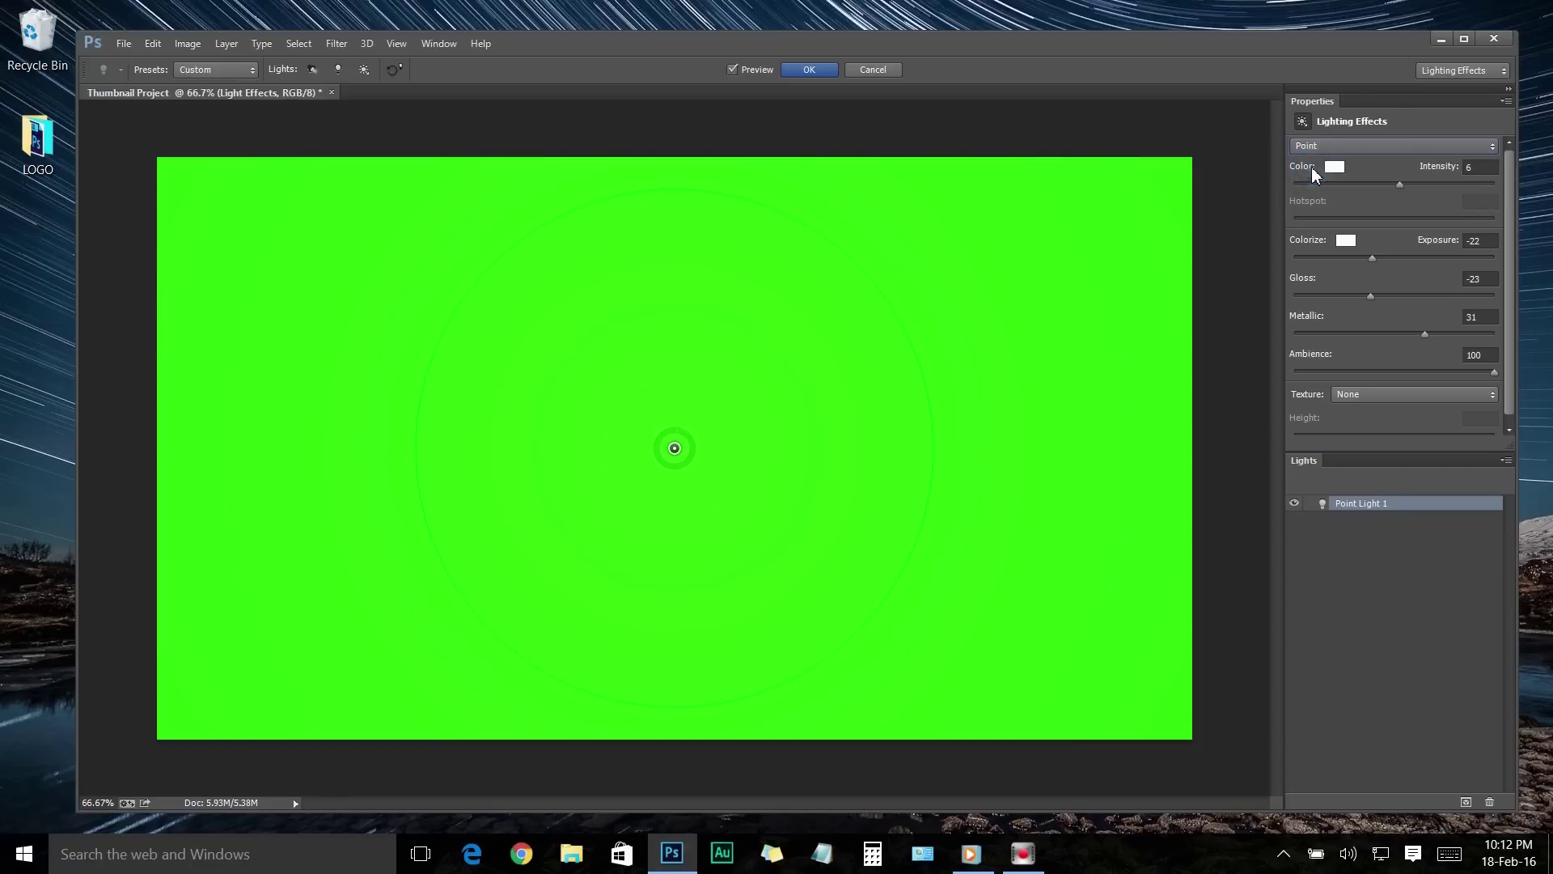
drag(1399, 185, 1404, 184)
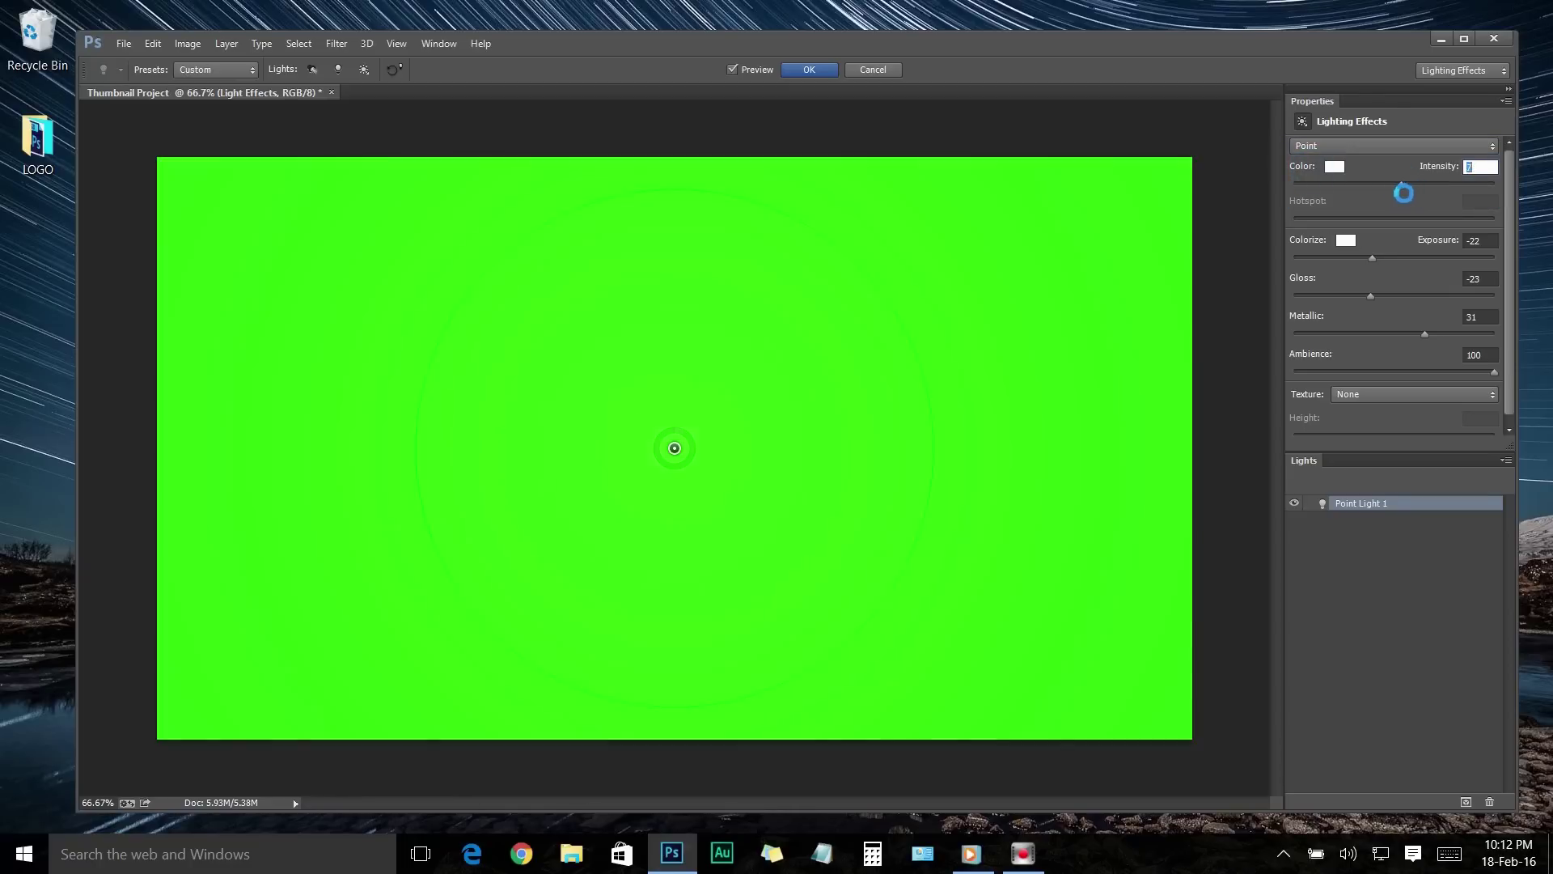
drag(1404, 185, 1401, 184)
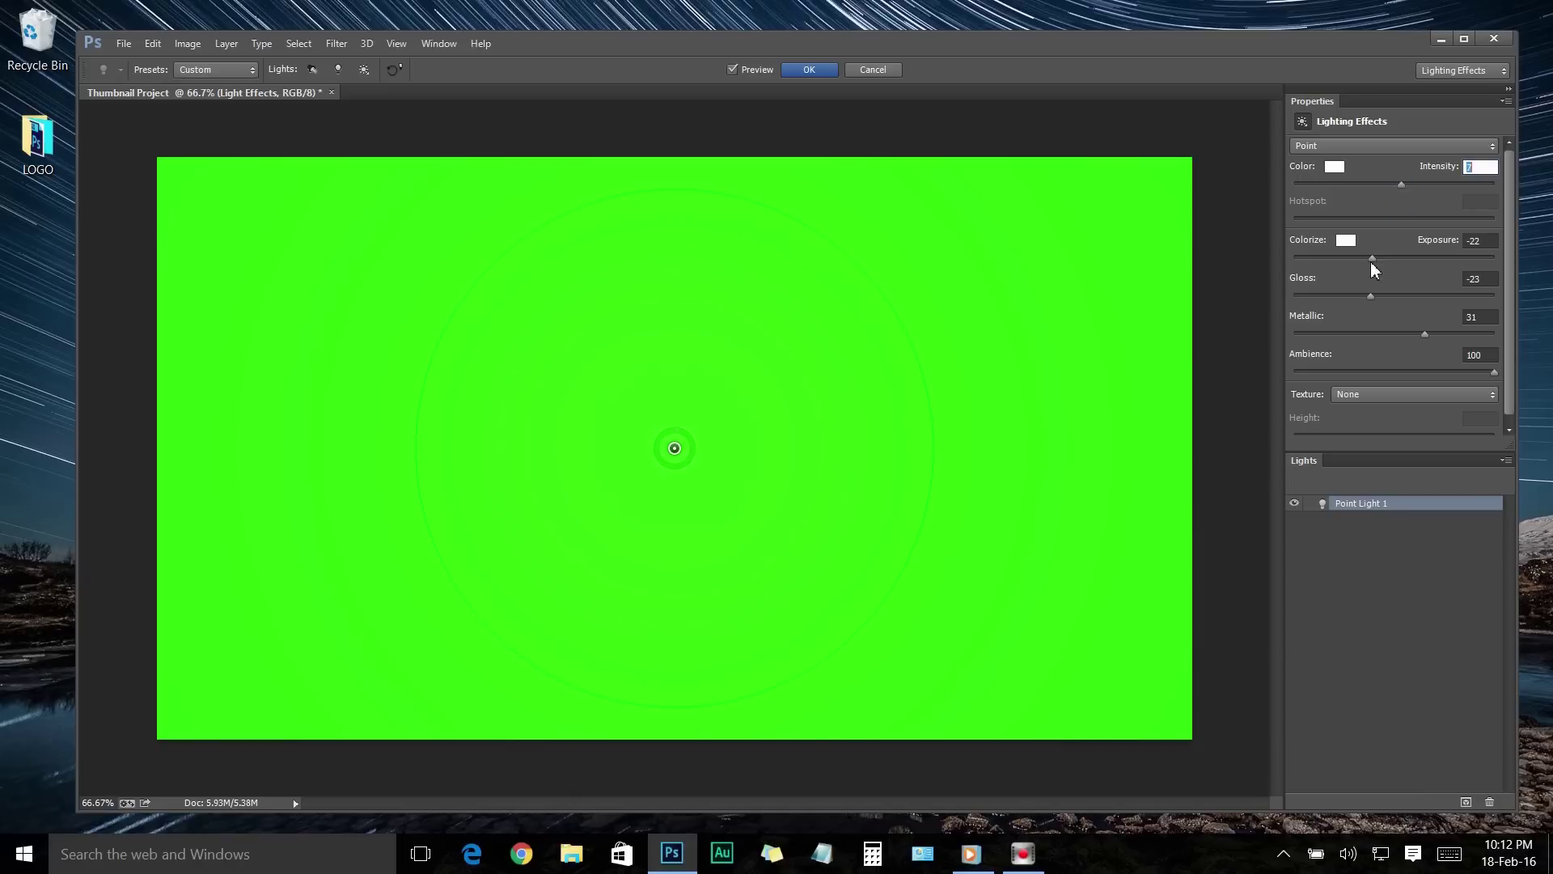
drag(1372, 258, 1404, 333)
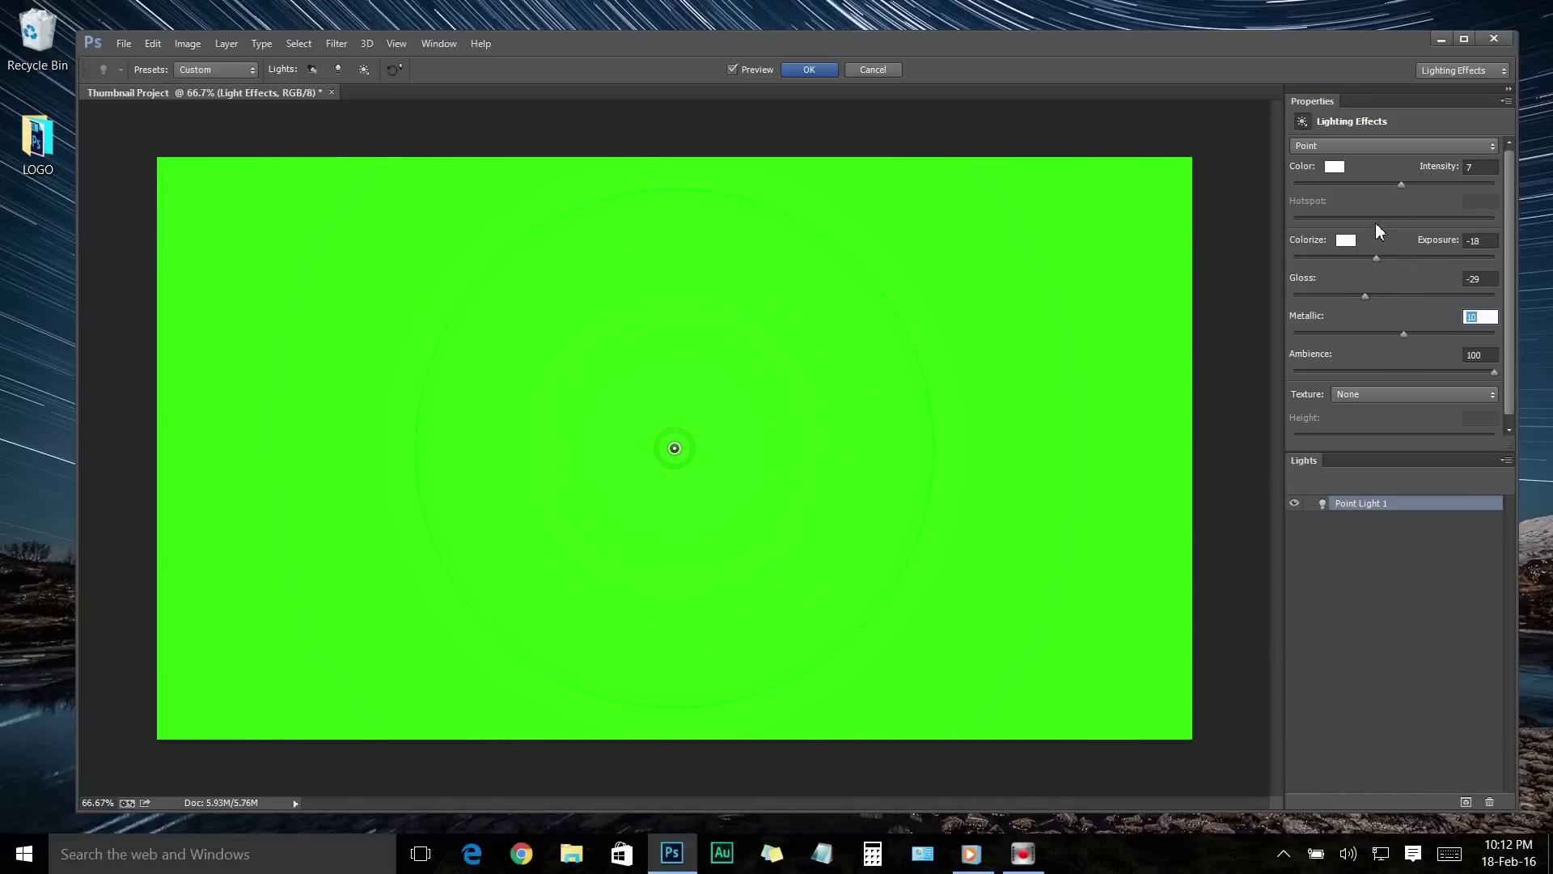
click(809, 71)
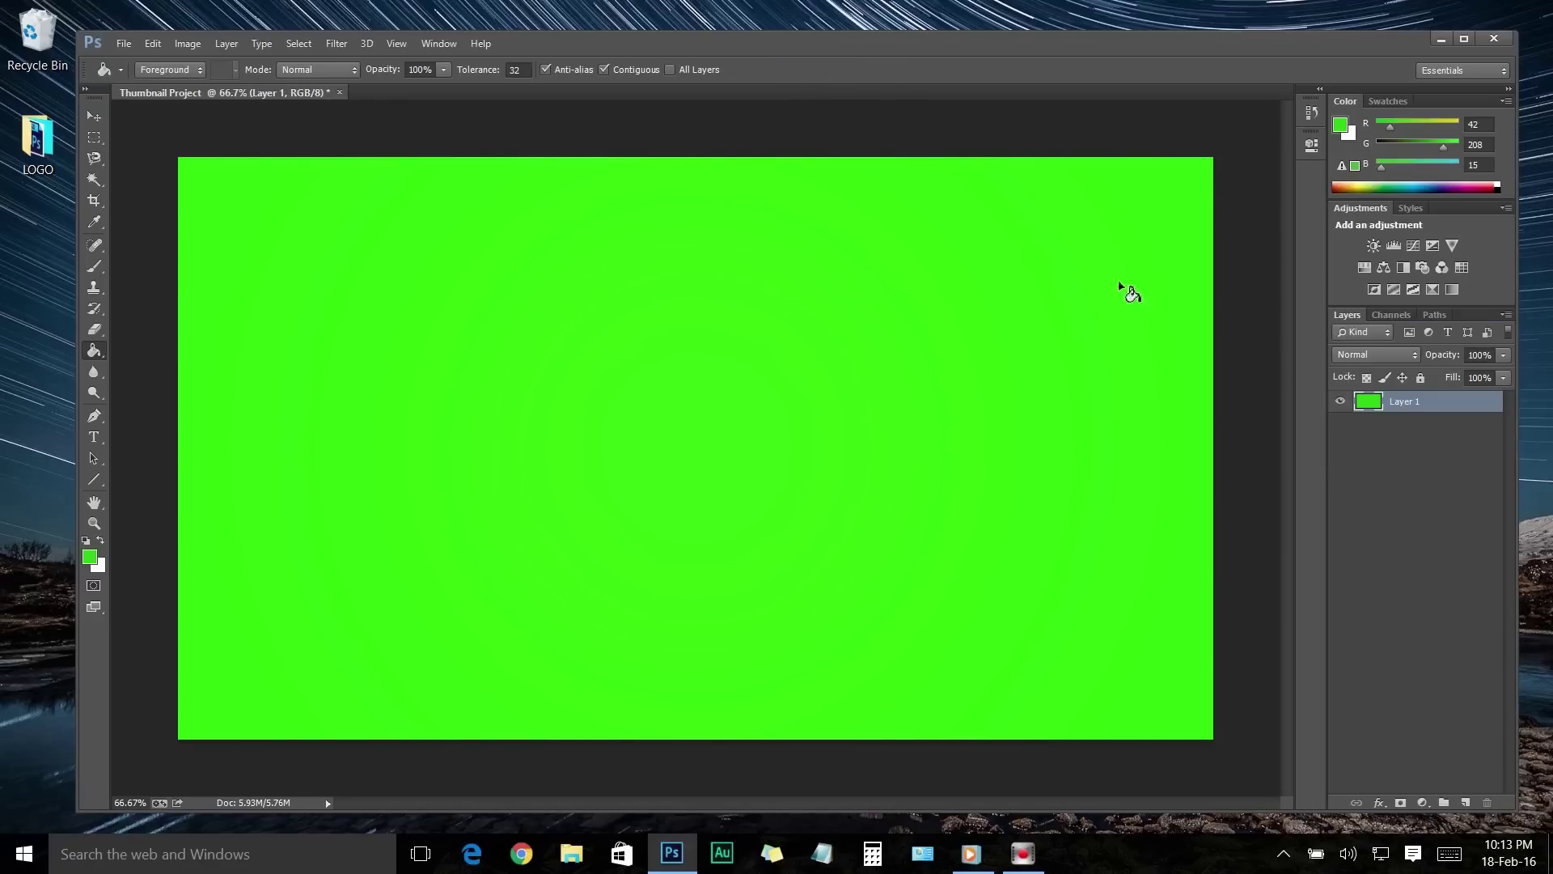
Set the green background layer's opacity to 92% in Blending Options
right_click(1400, 403)
click(1005, 112)
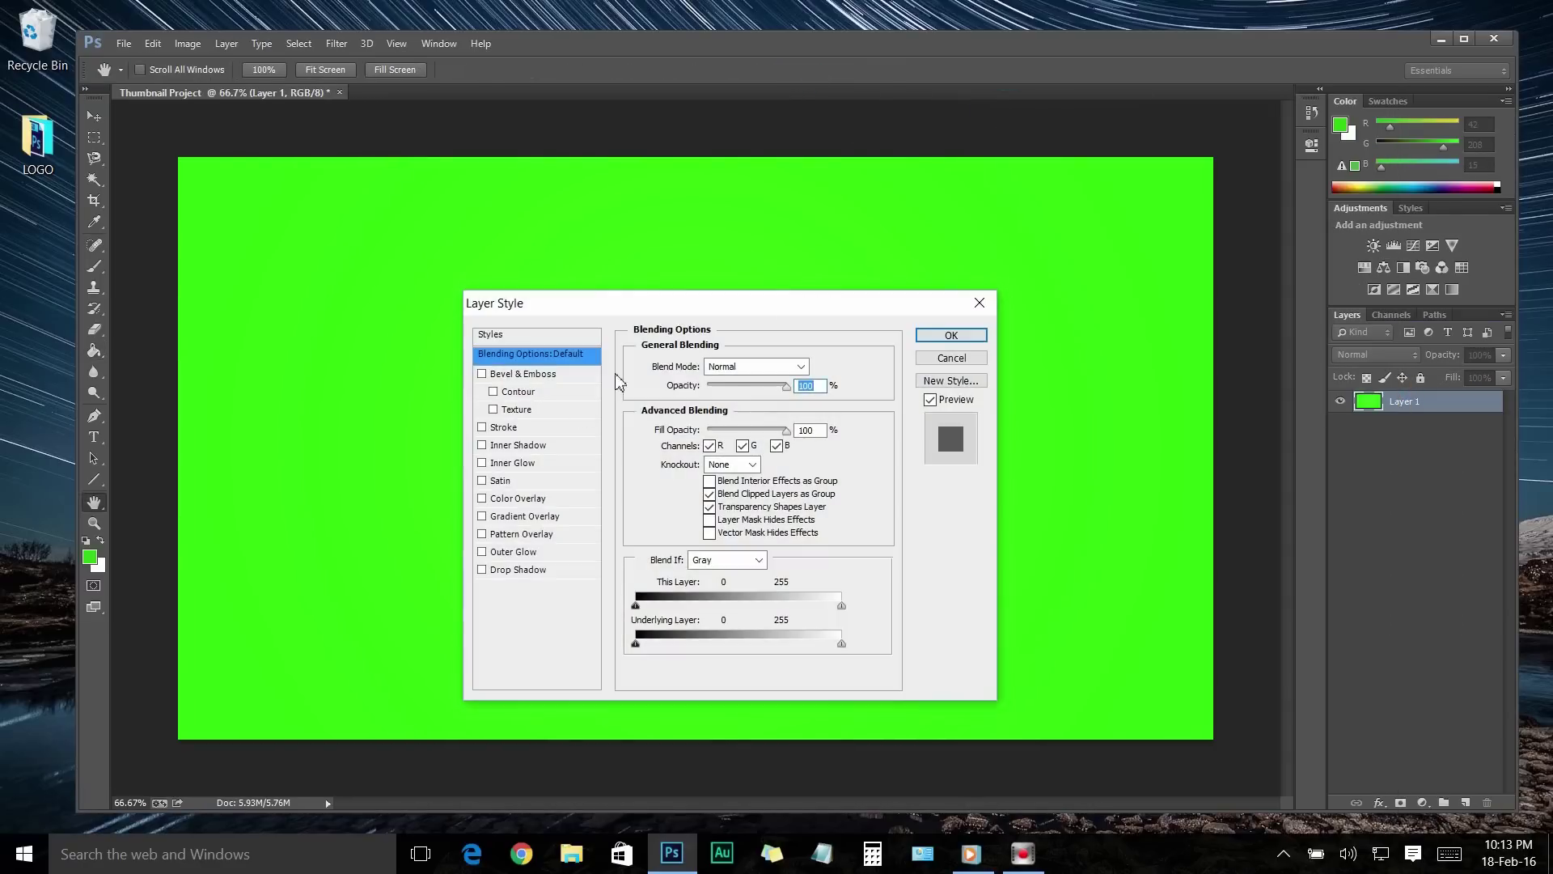
mouse_move(786, 386)
mouse_down()
mouse_move(765, 388)
mouse_move(780, 389)
mouse_up()
click(952, 335)
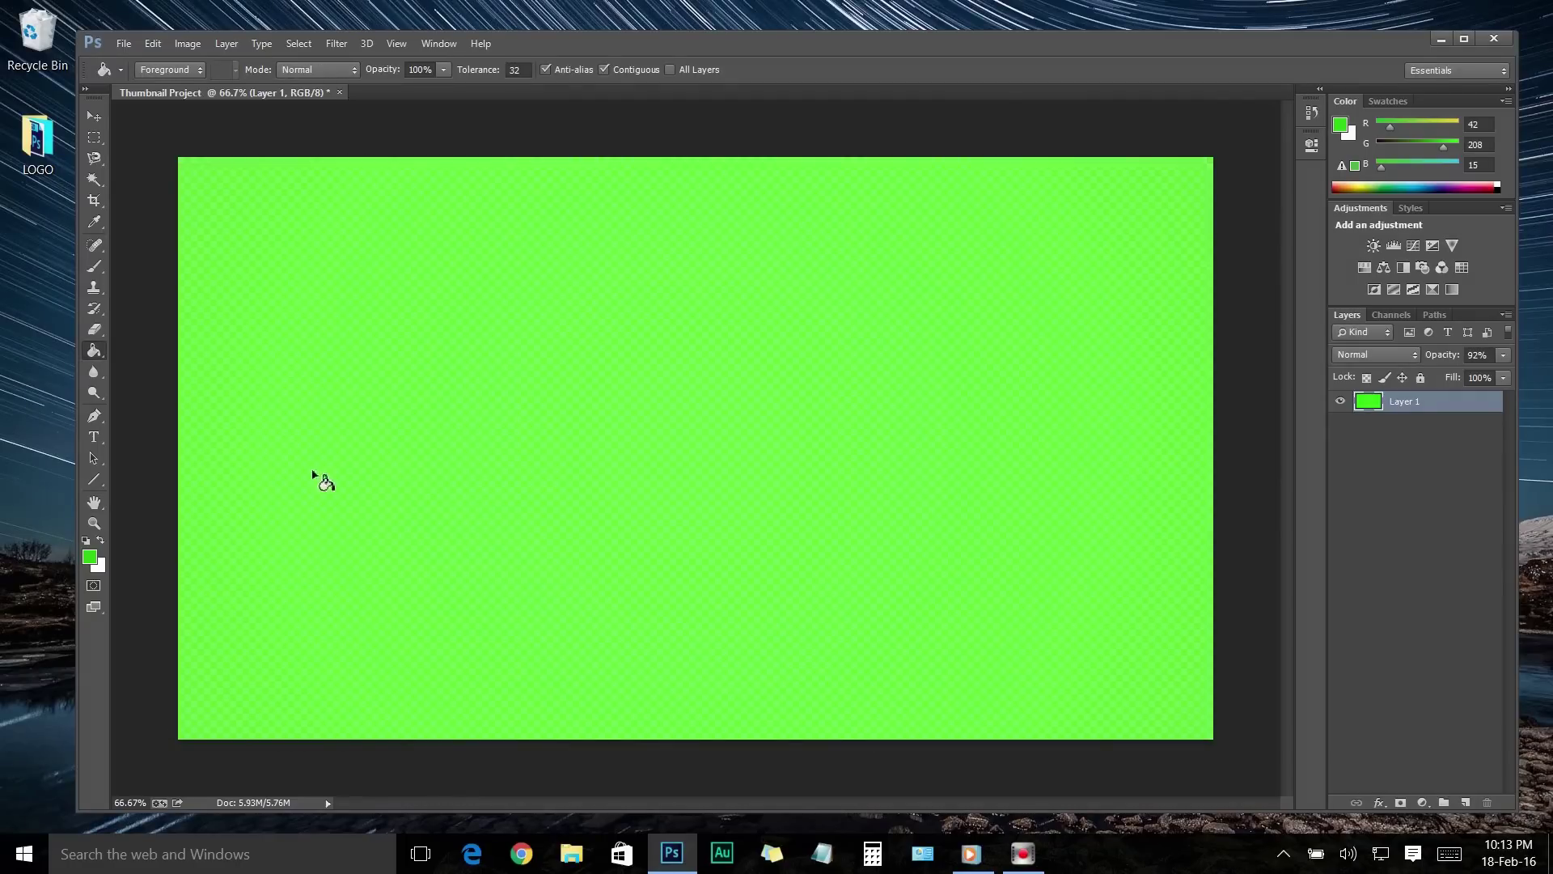
Draw a solid black rectangle band across the top of the canvas
click(94, 479)
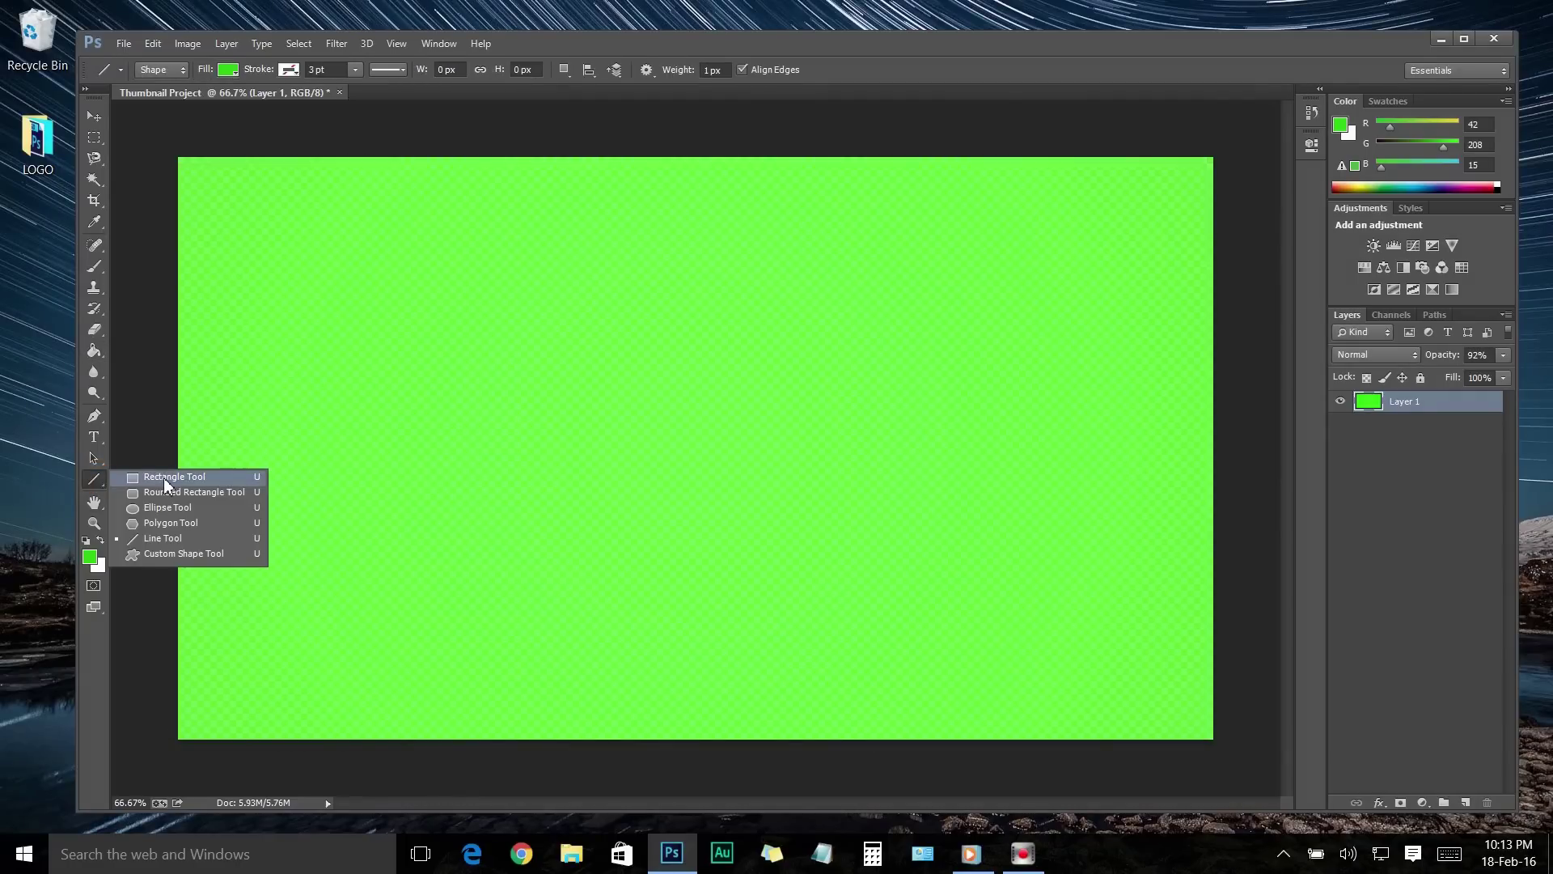
click(168, 478)
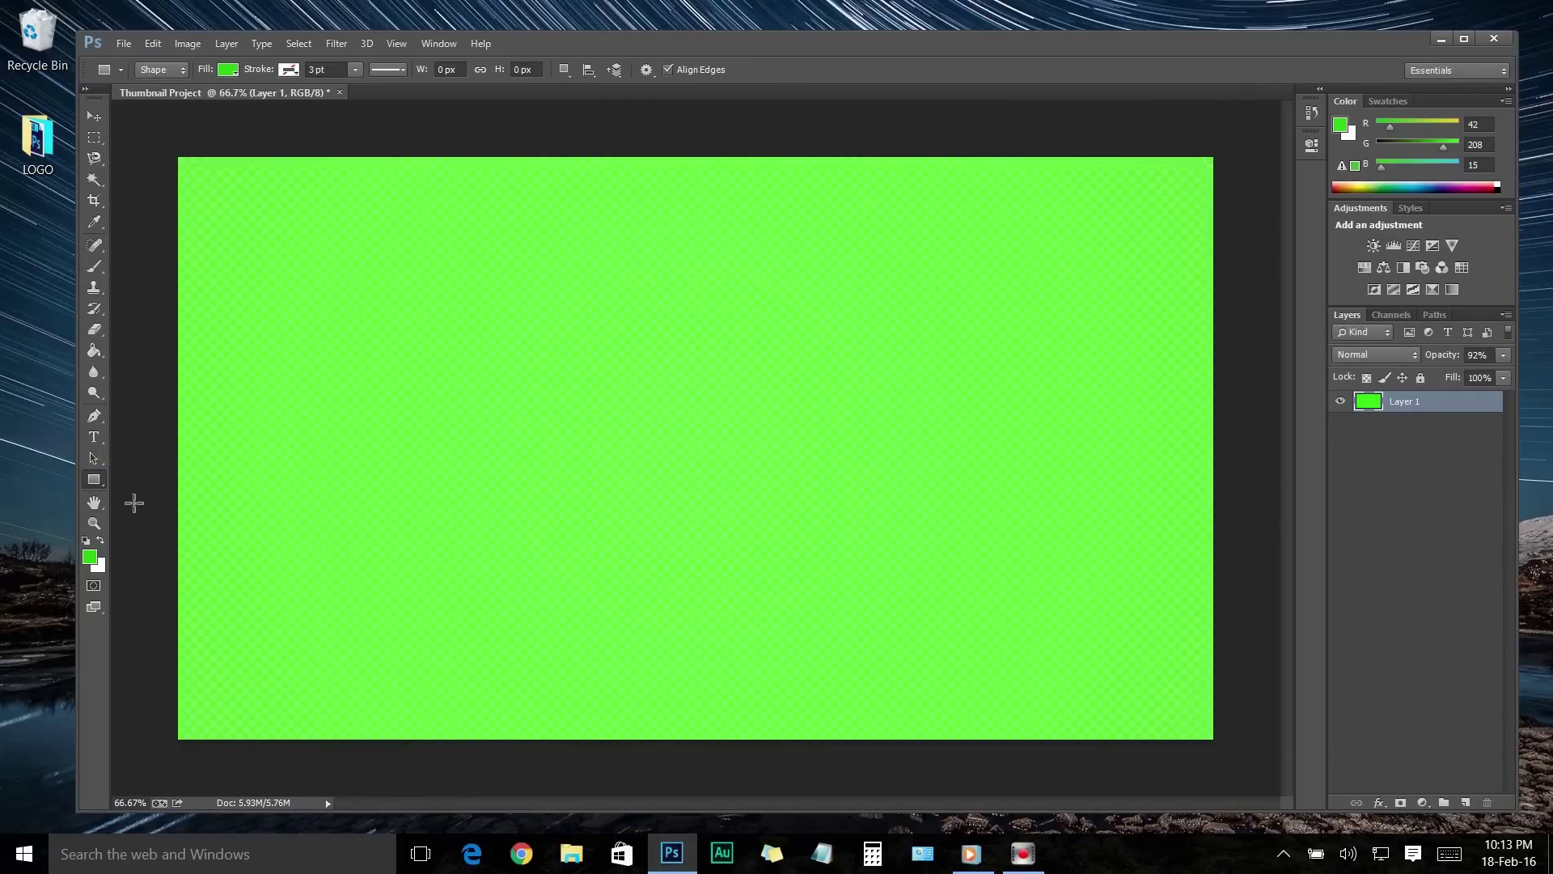
click(93, 560)
drag(908, 311, 983, 445)
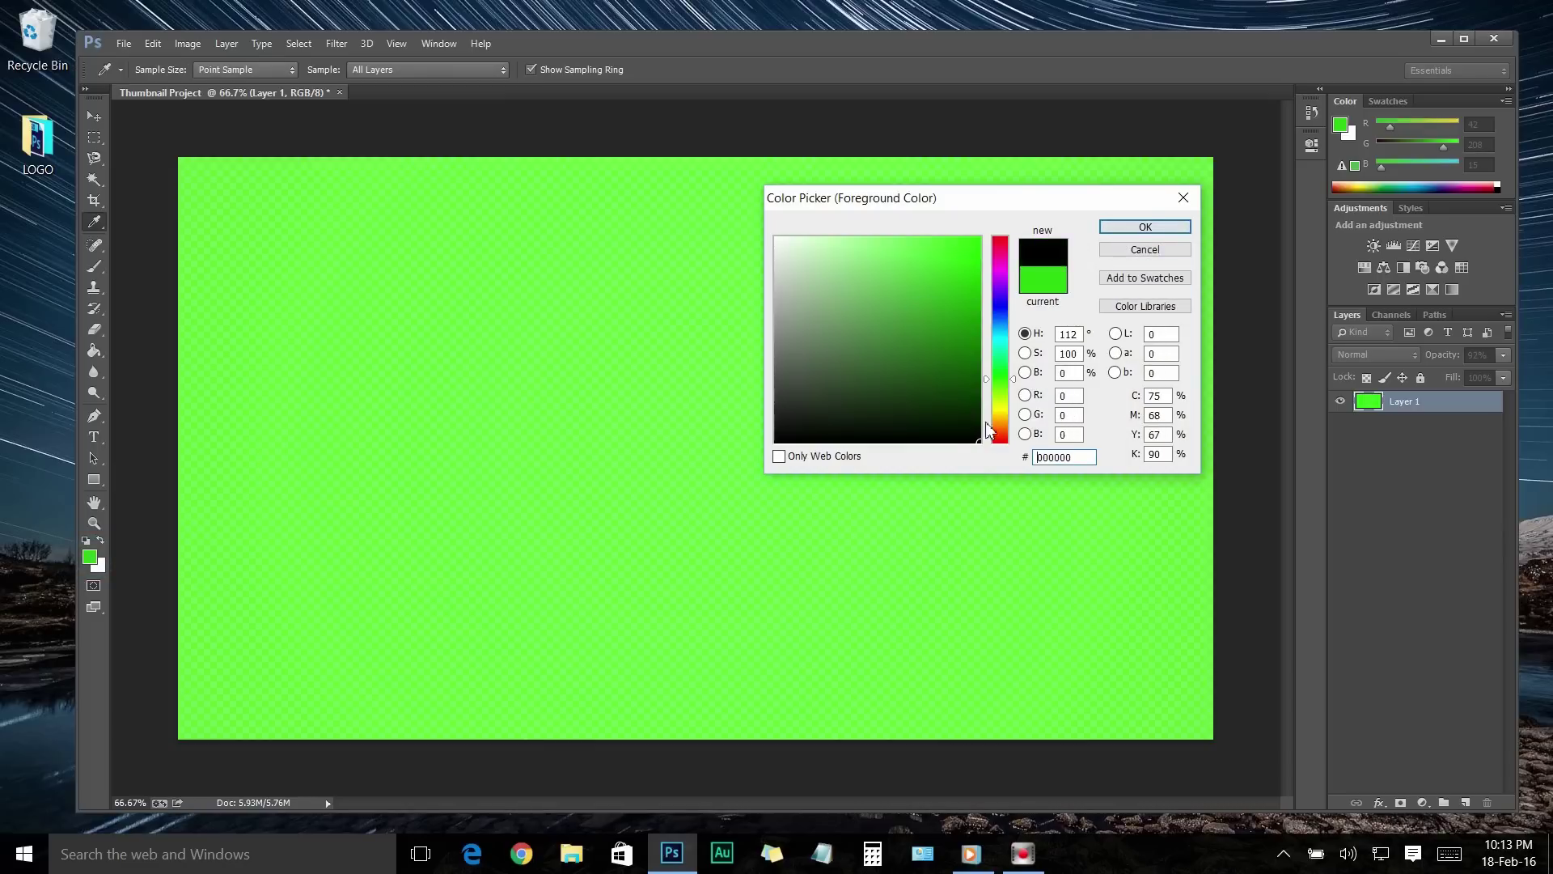
click(1143, 229)
drag(170, 151, 1226, 281)
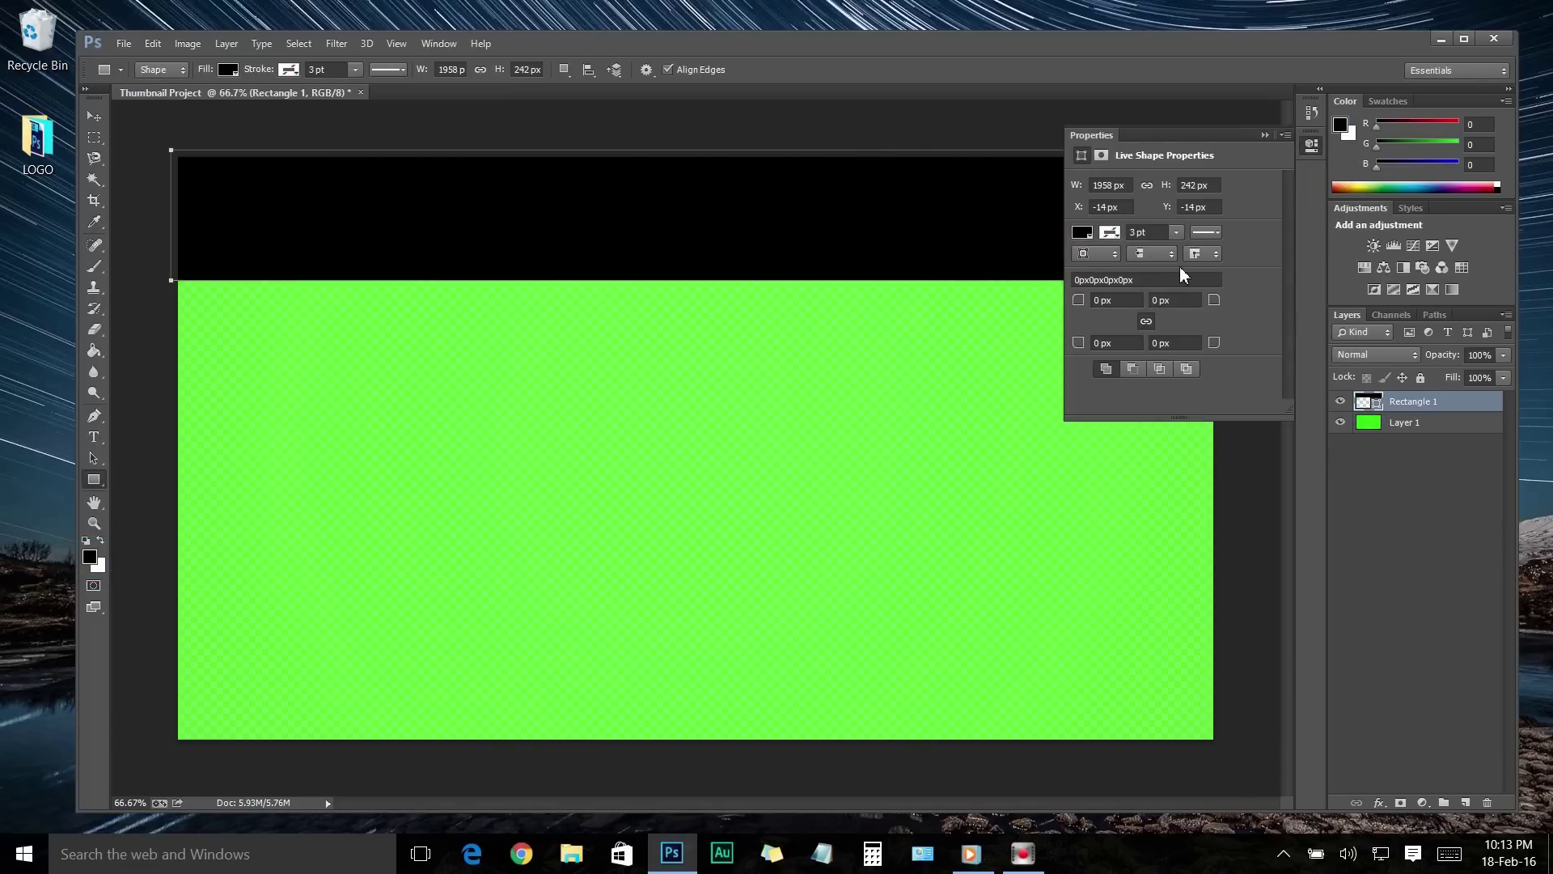
click(1264, 135)
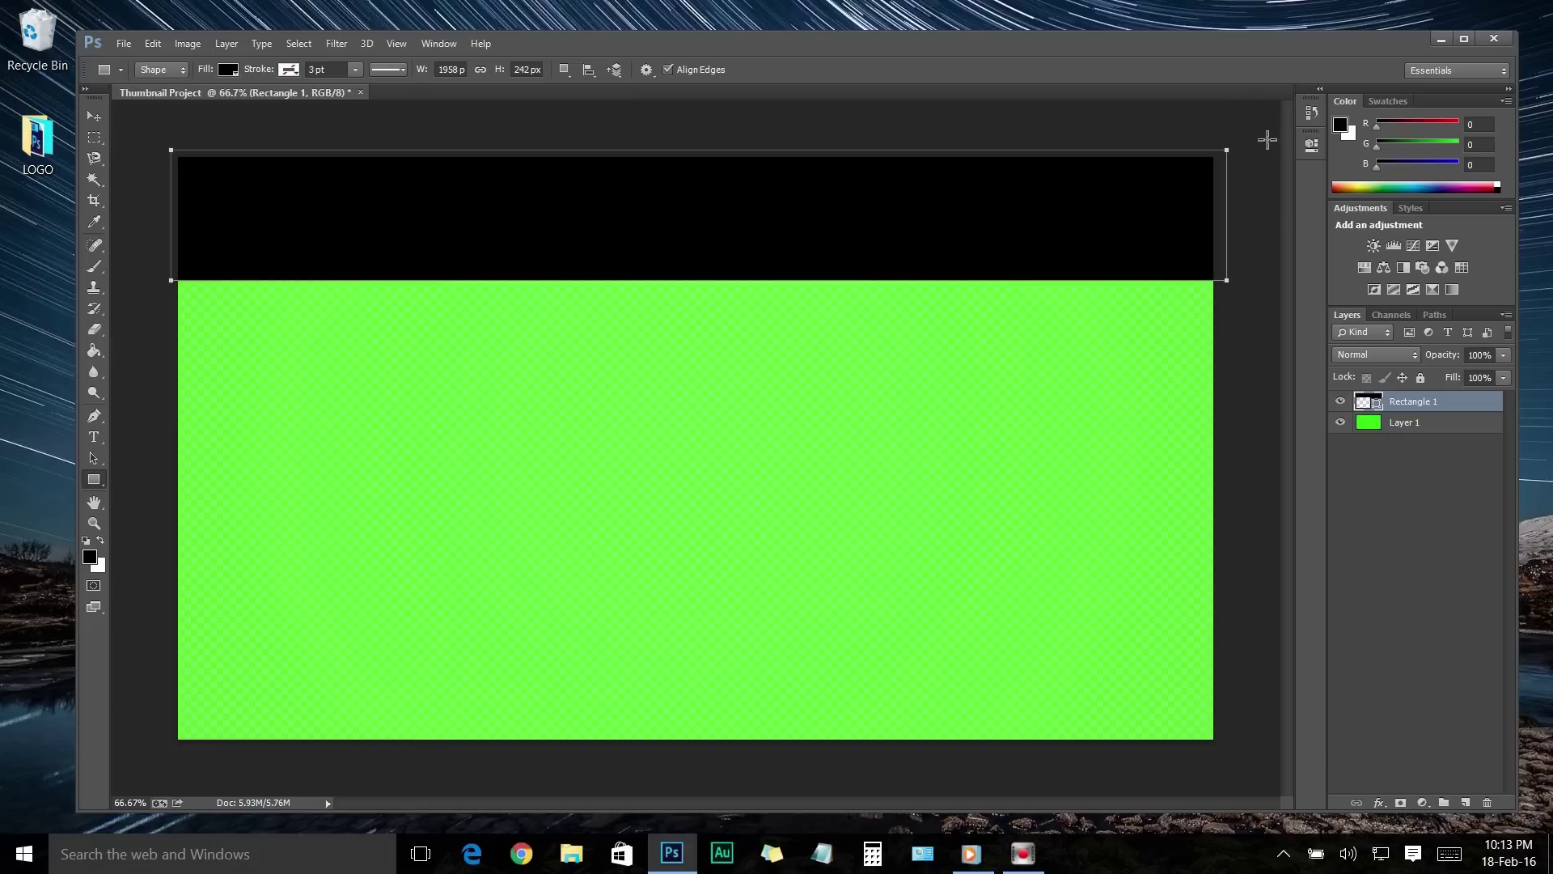
click(95, 118)
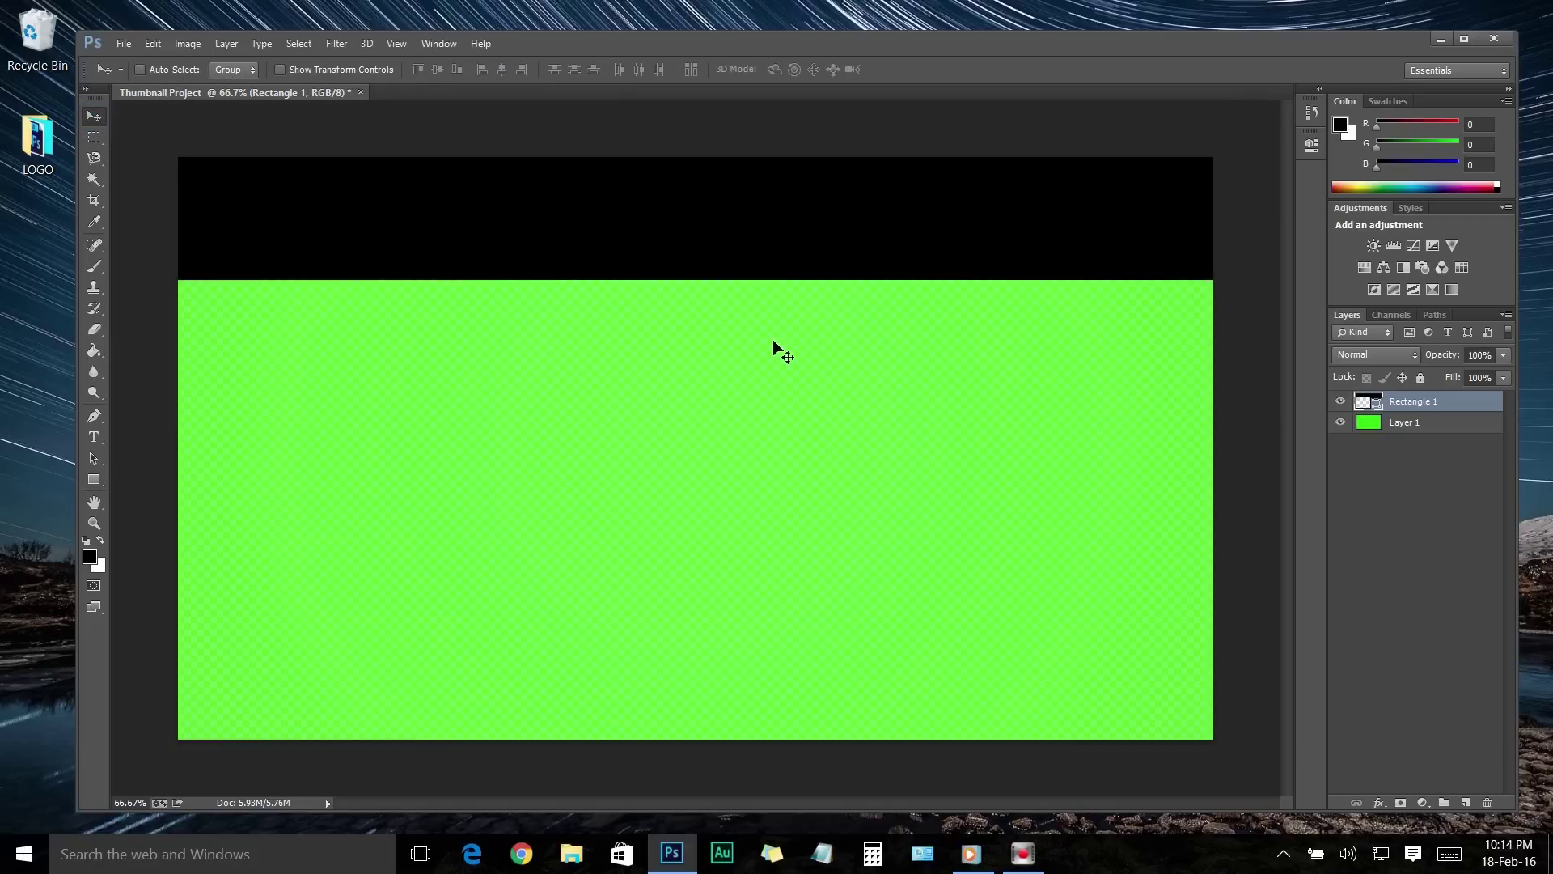
Give the Rectangle 1 band 33% opacity and Bevel & Emboss without texture
right_click(1421, 405)
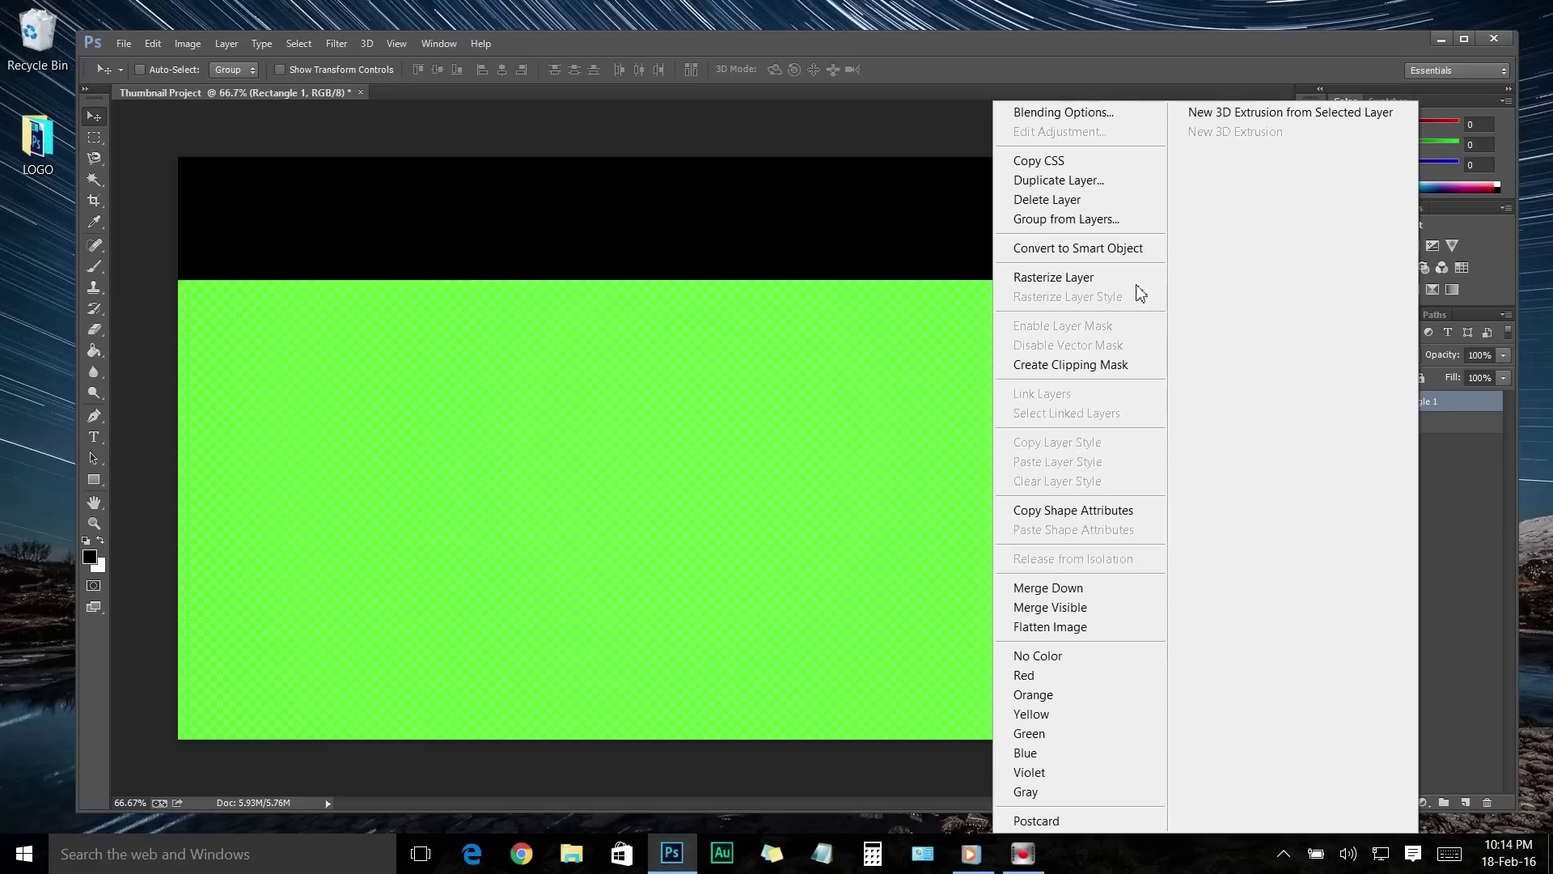
click(1064, 113)
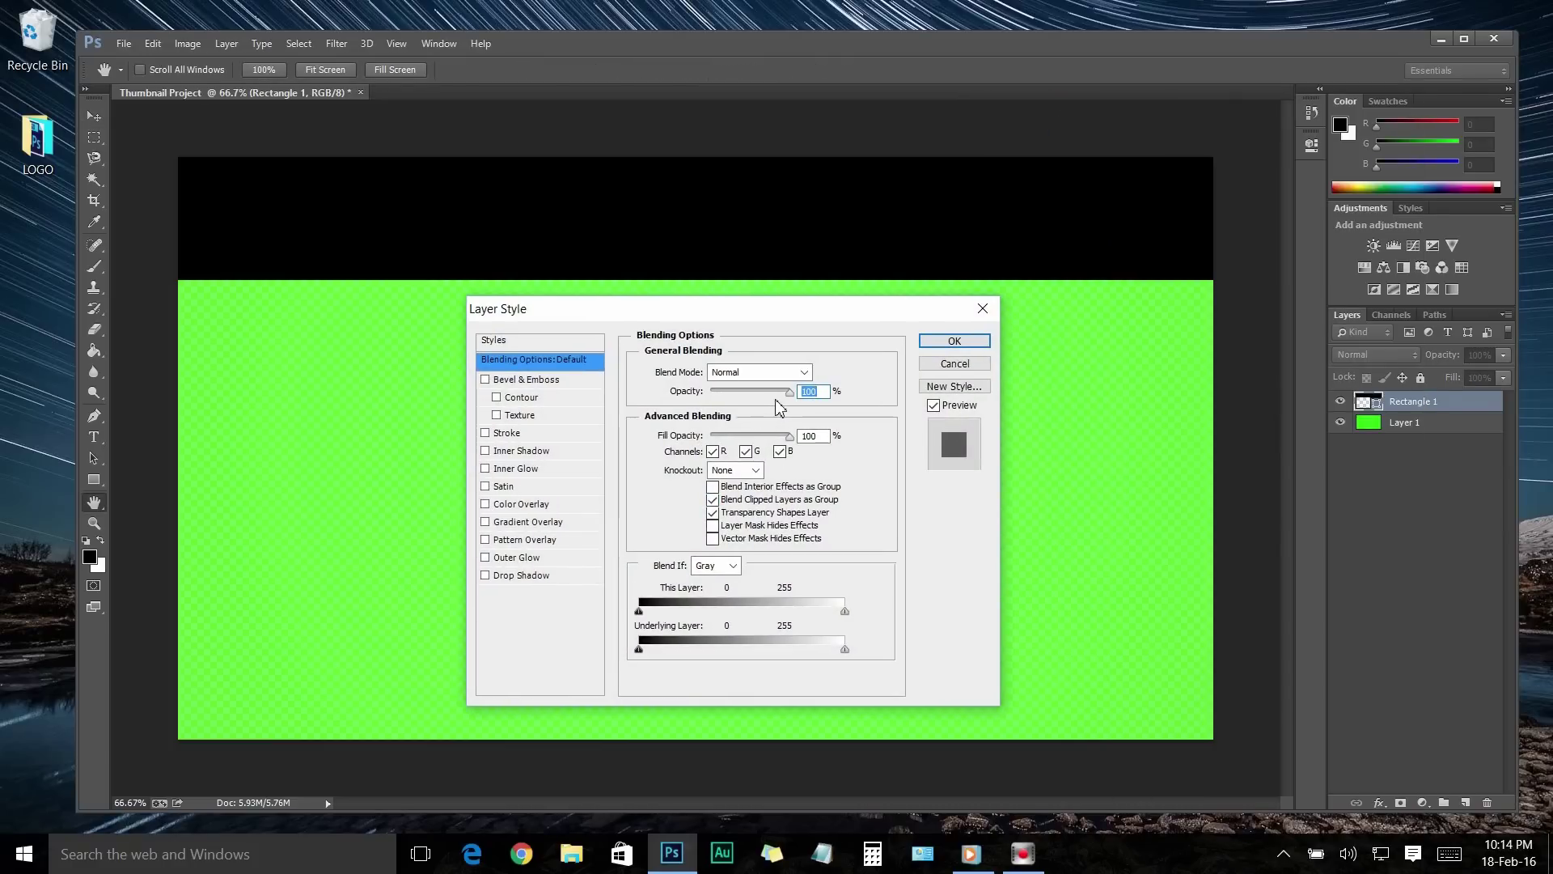
drag(792, 398, 738, 403)
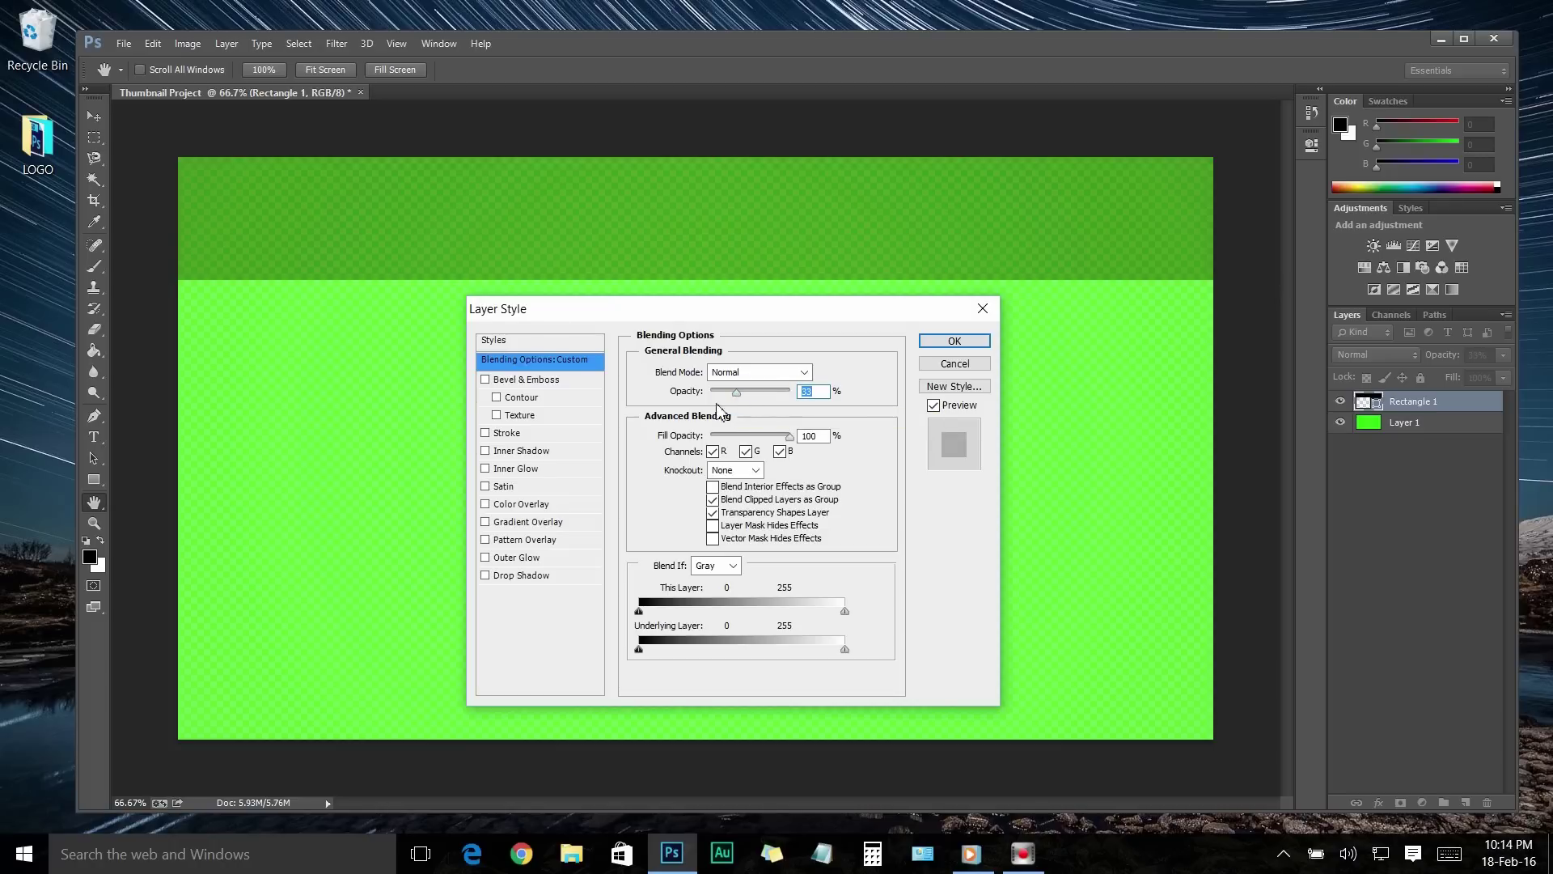
click(497, 416)
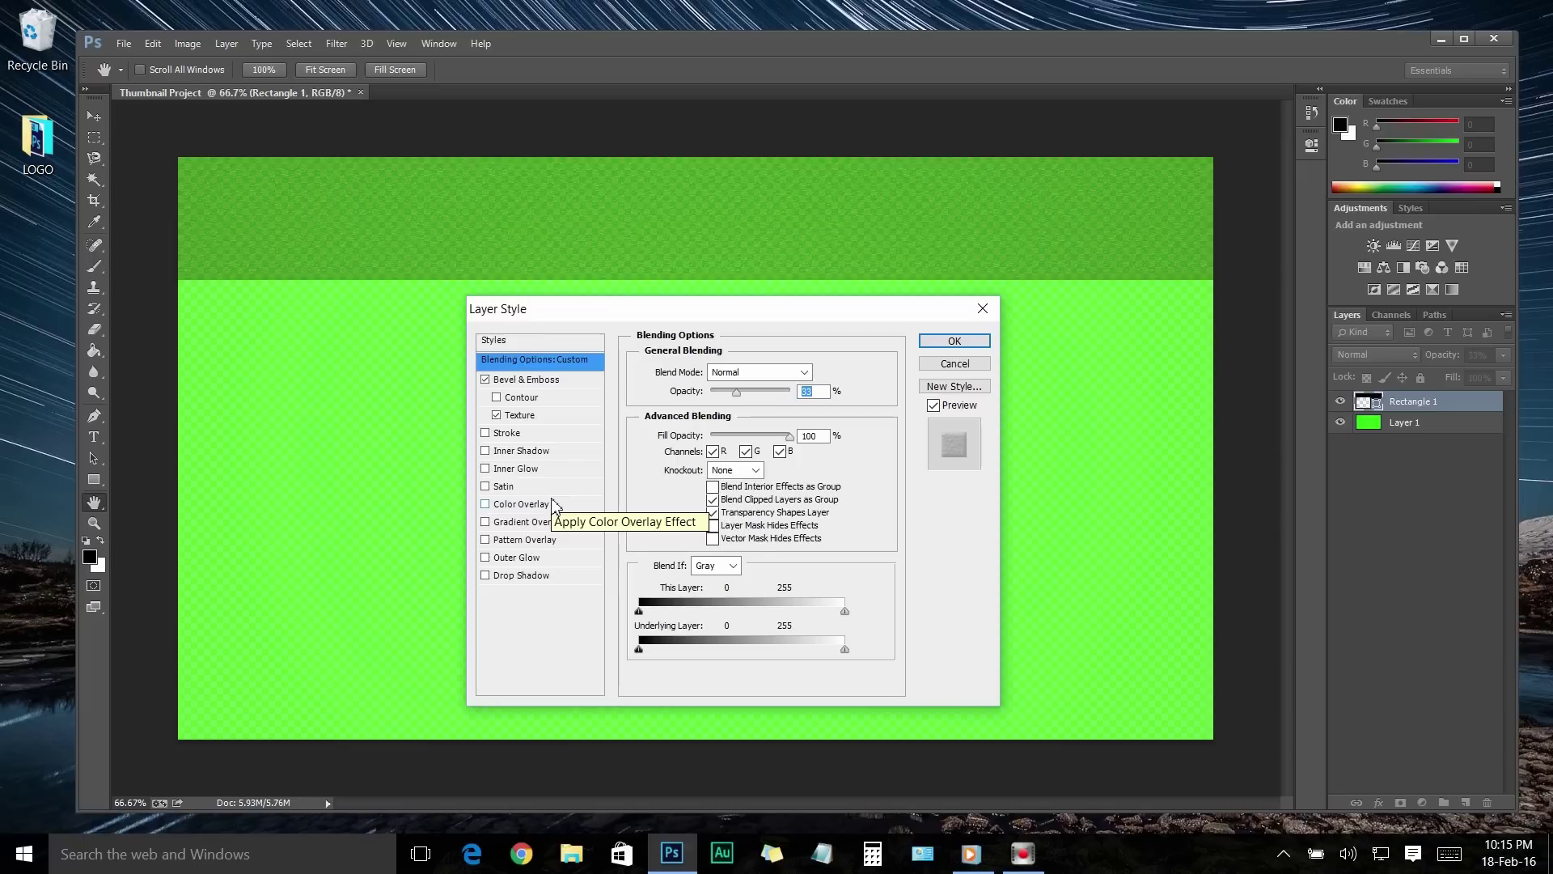
click(499, 418)
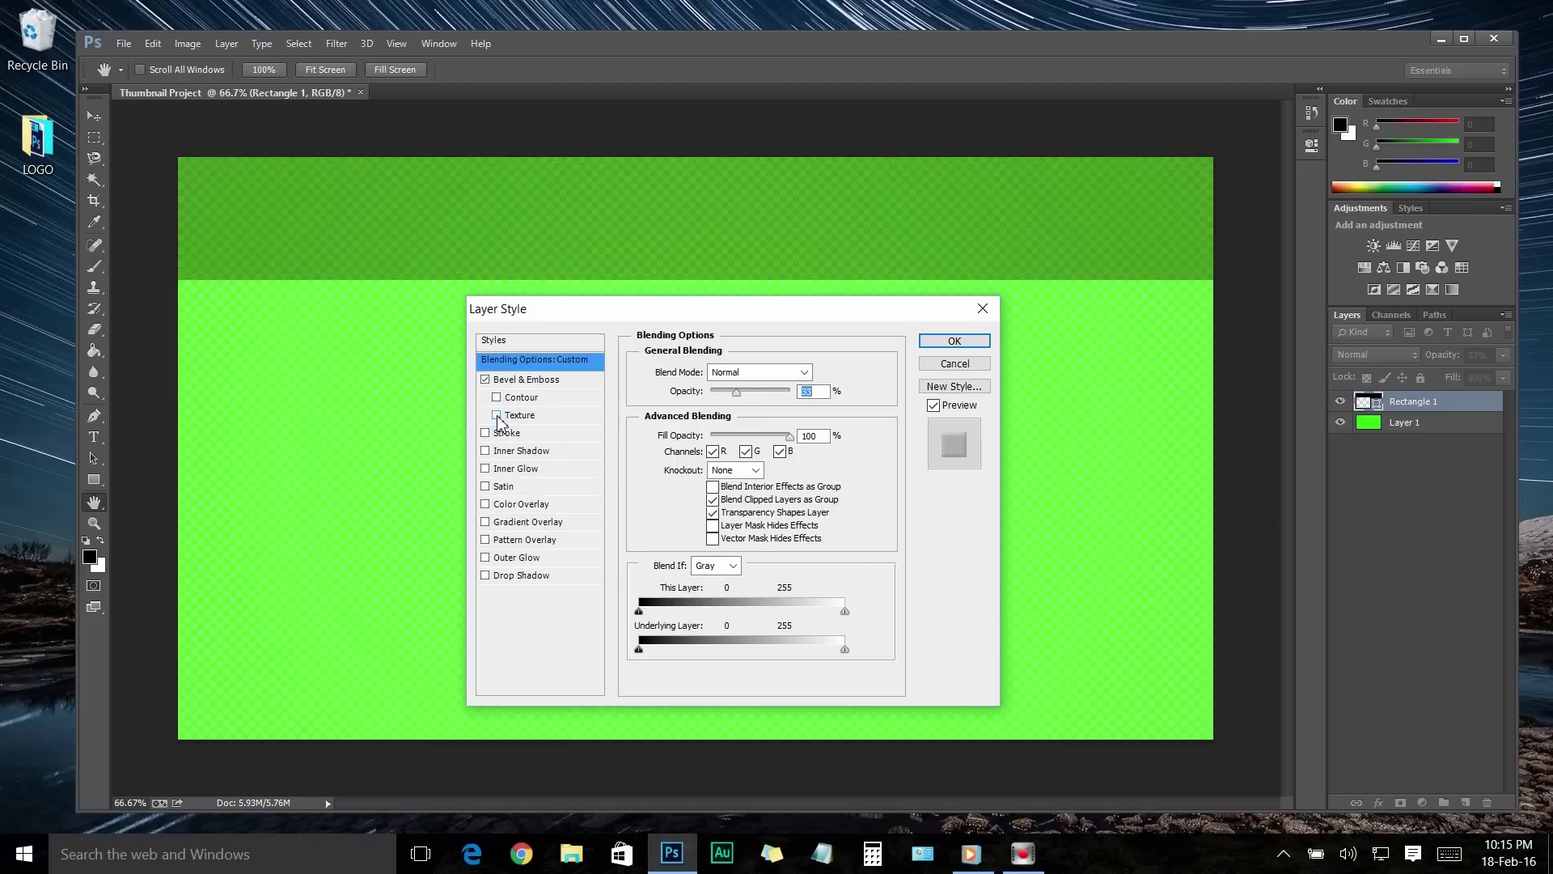
click(955, 343)
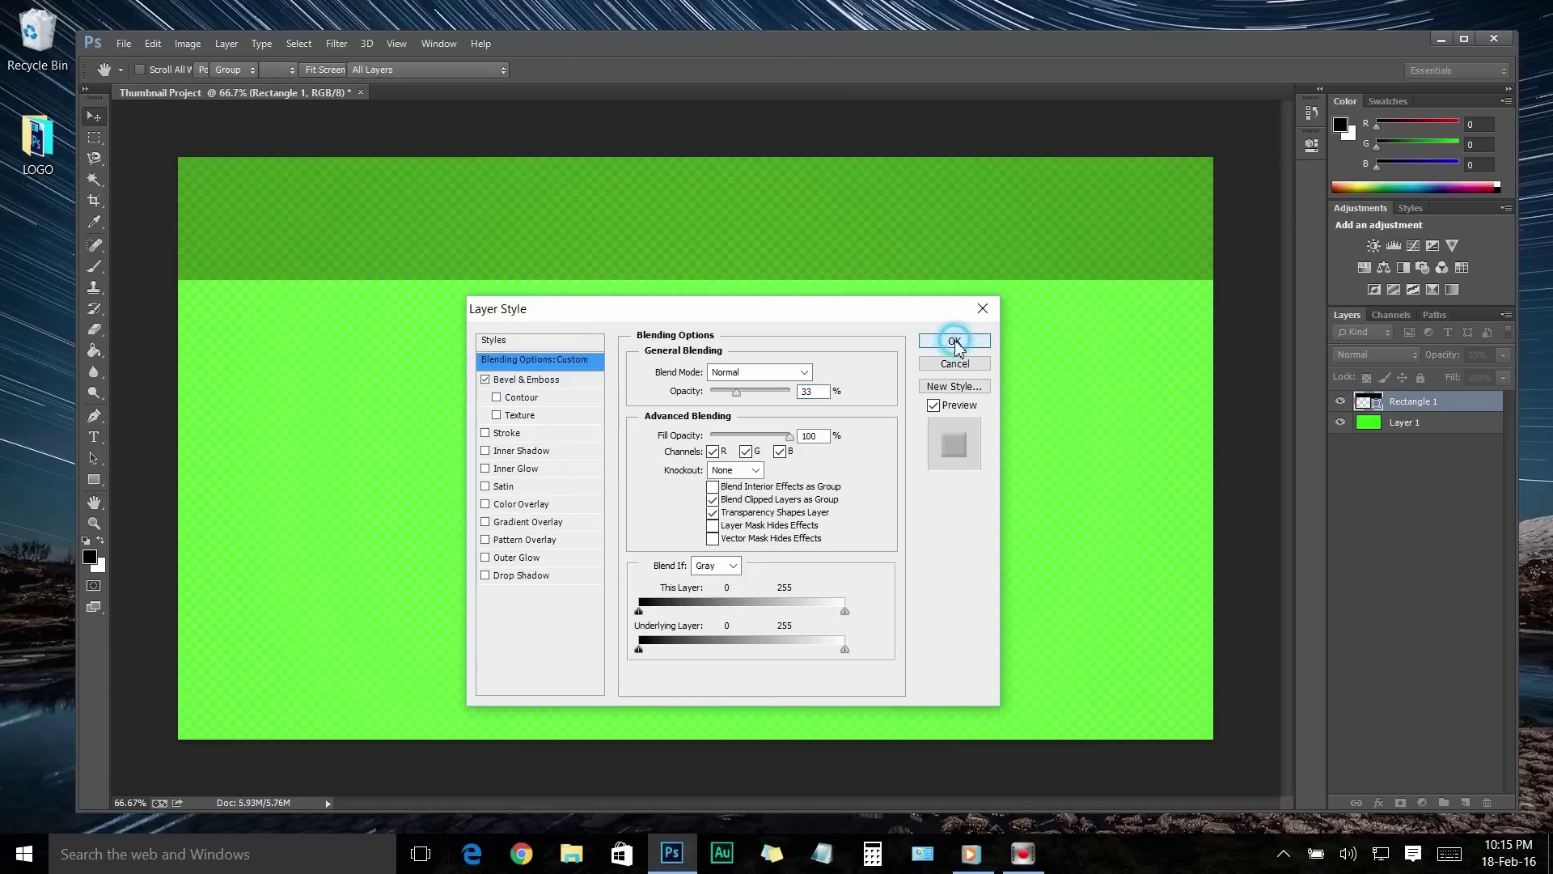
Type the headline 'HOW TO MAKE MONEY ONLINE!' in a text box over the band
key(alt+bracketleft)
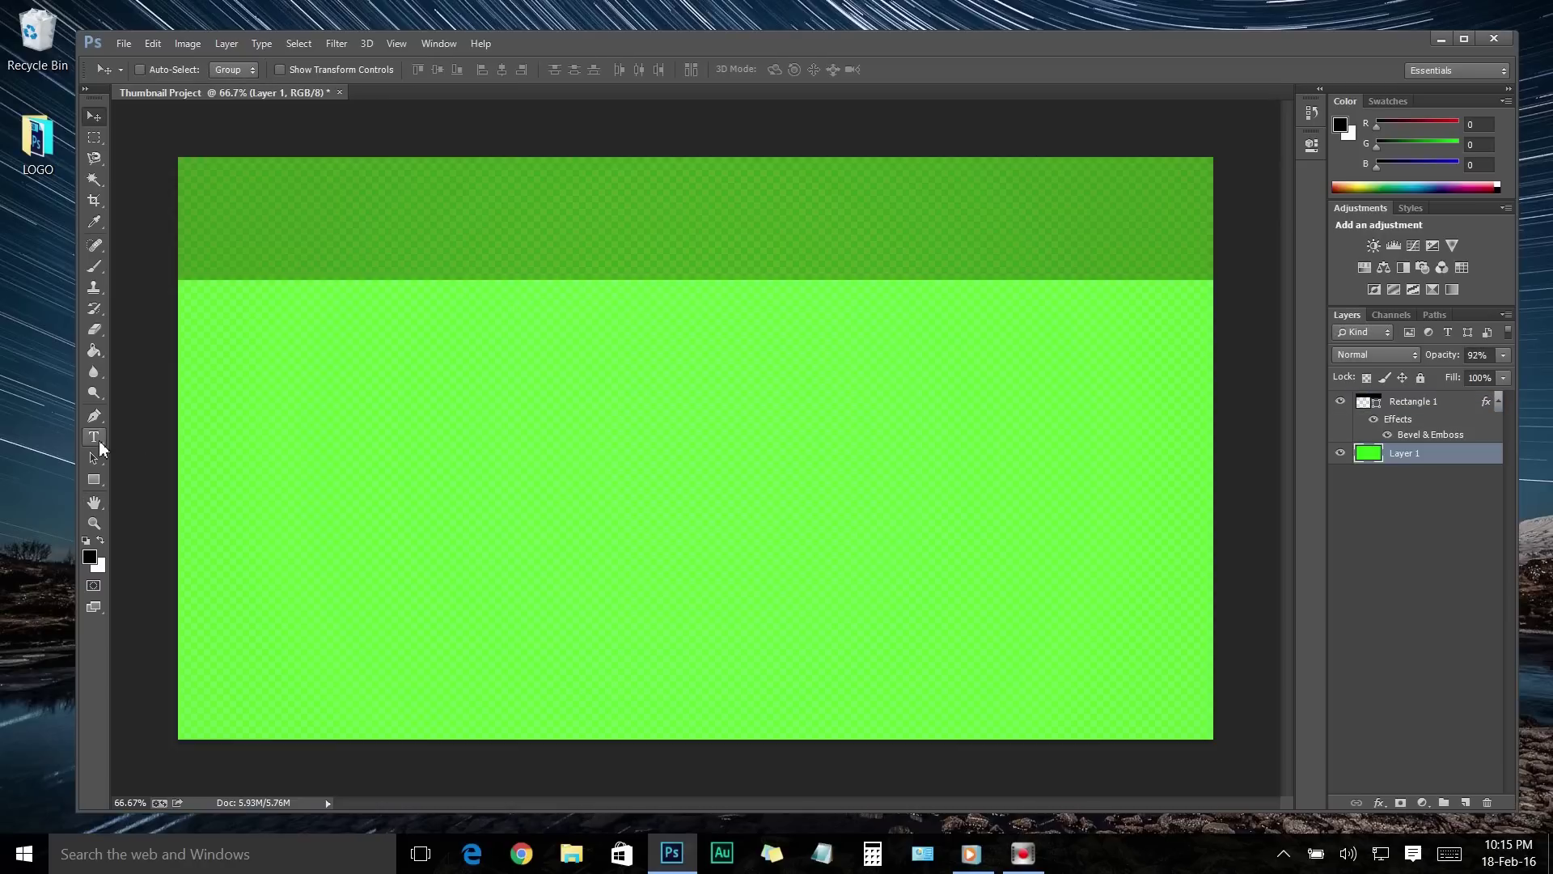
click(94, 439)
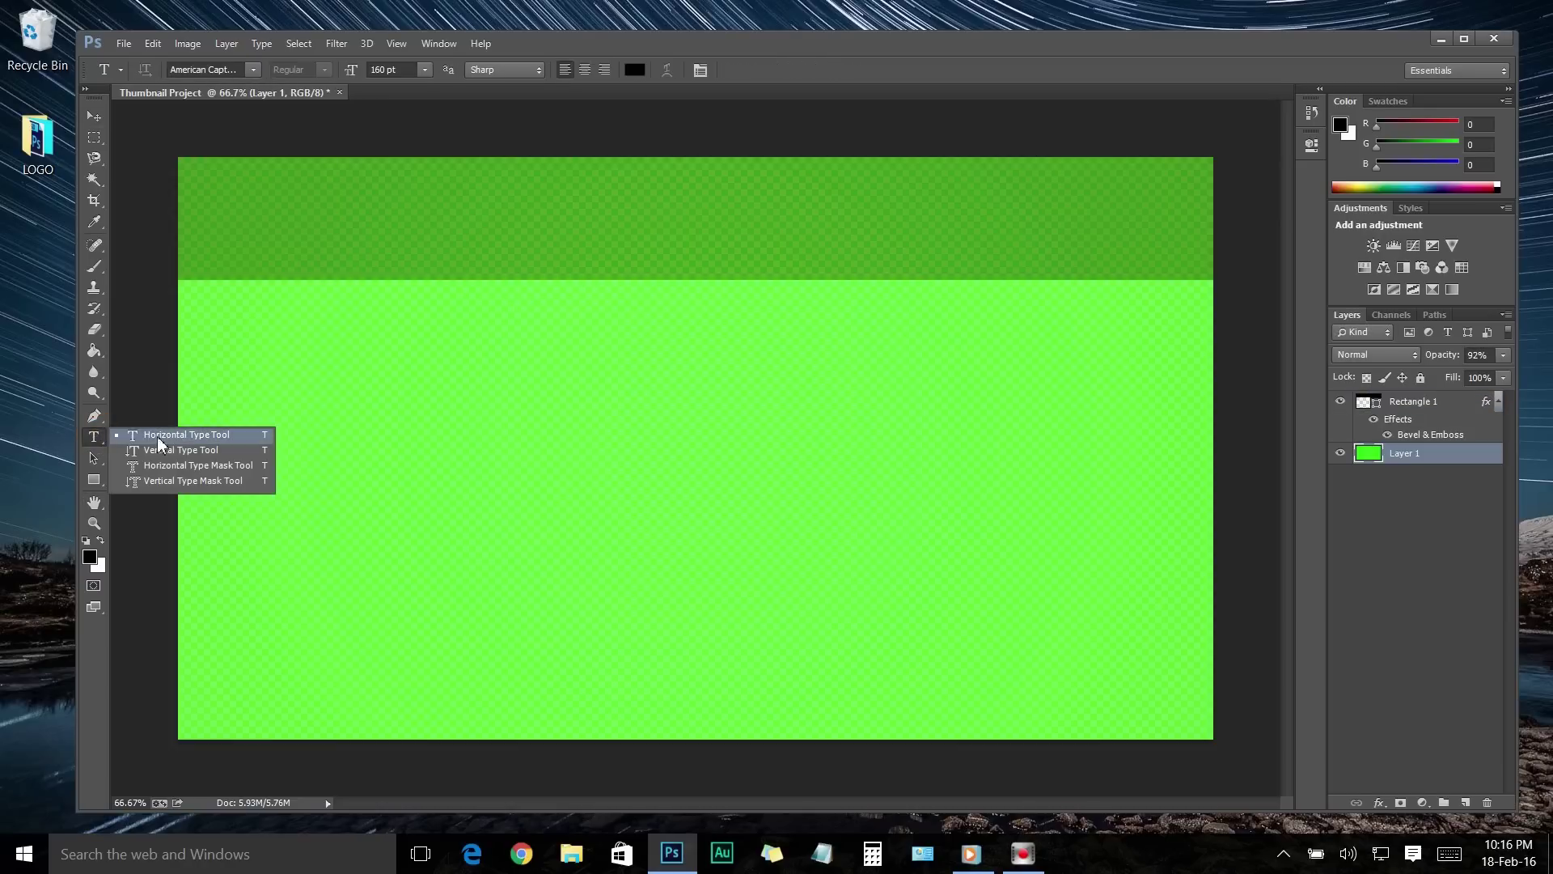
click(192, 437)
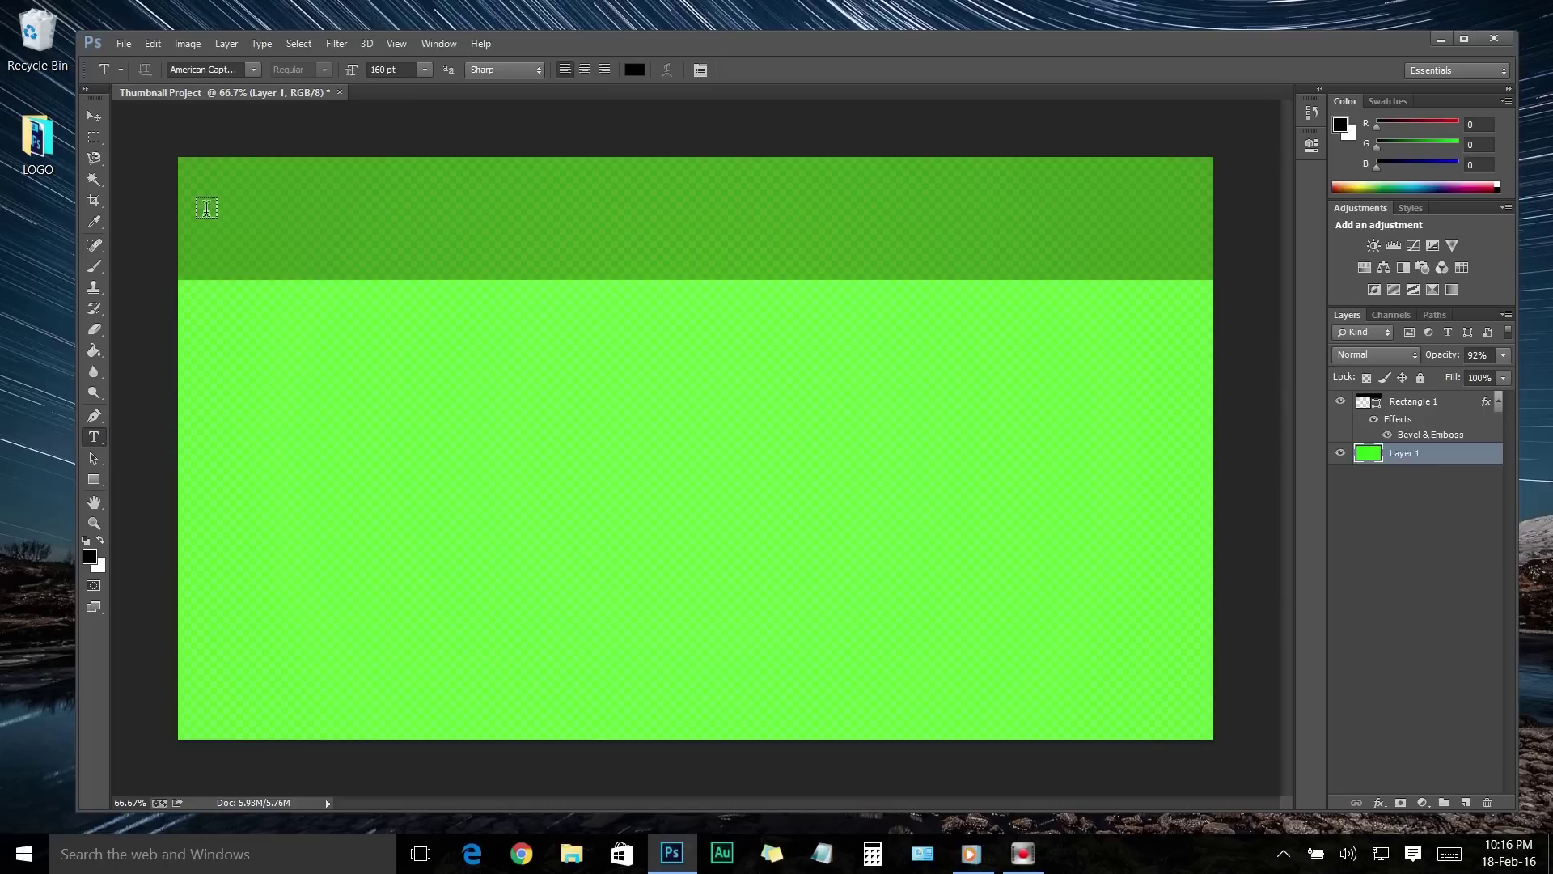
drag(192, 171, 1213, 272)
text(H)
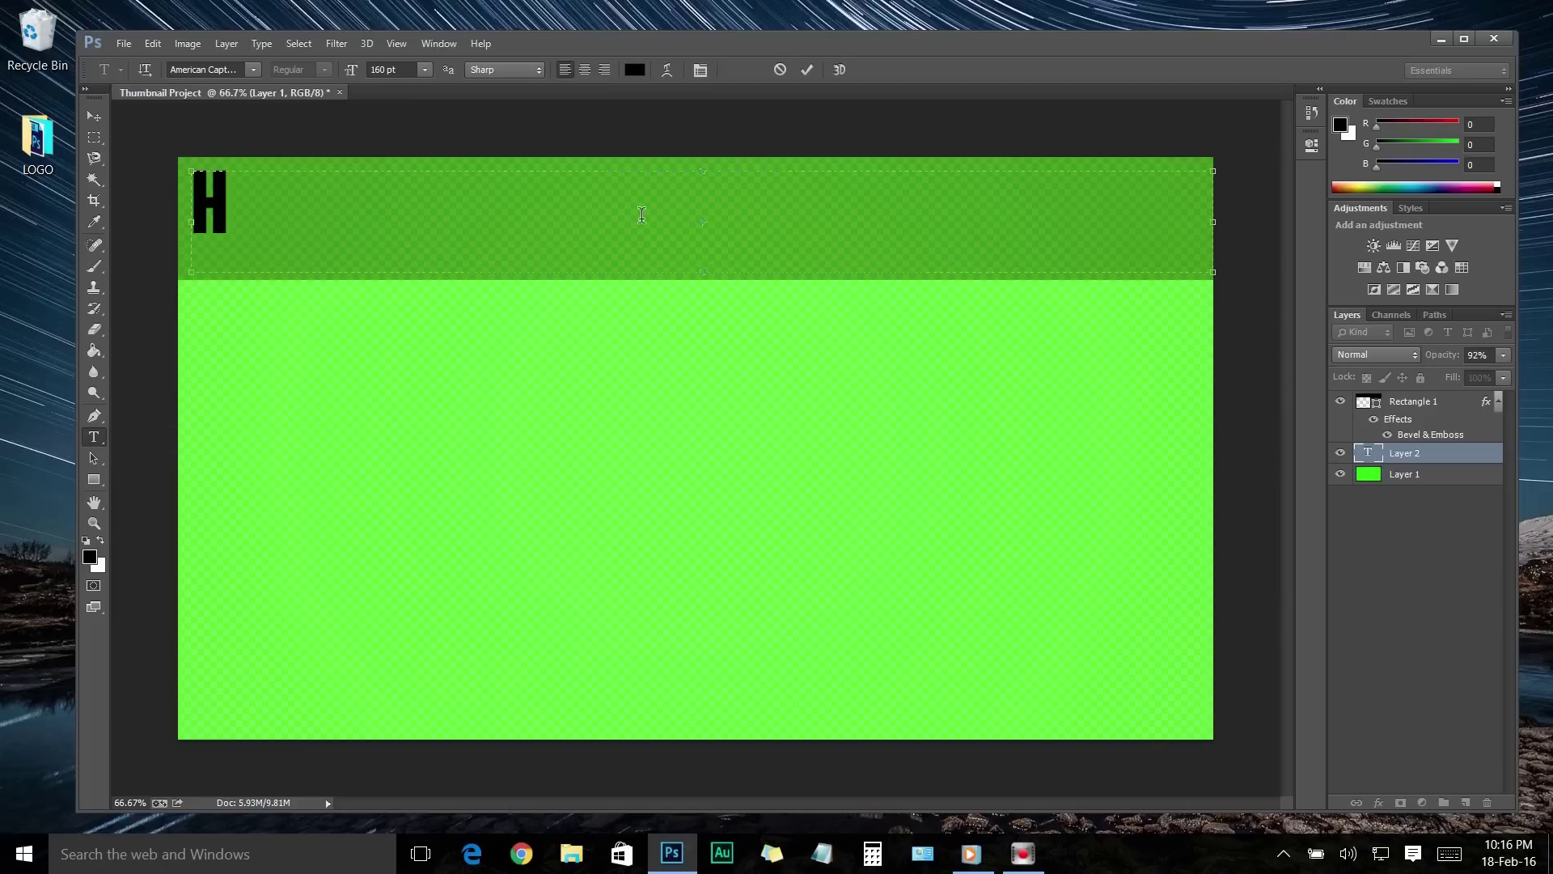
text(OW TO MAKE MONEY ONLINE!)
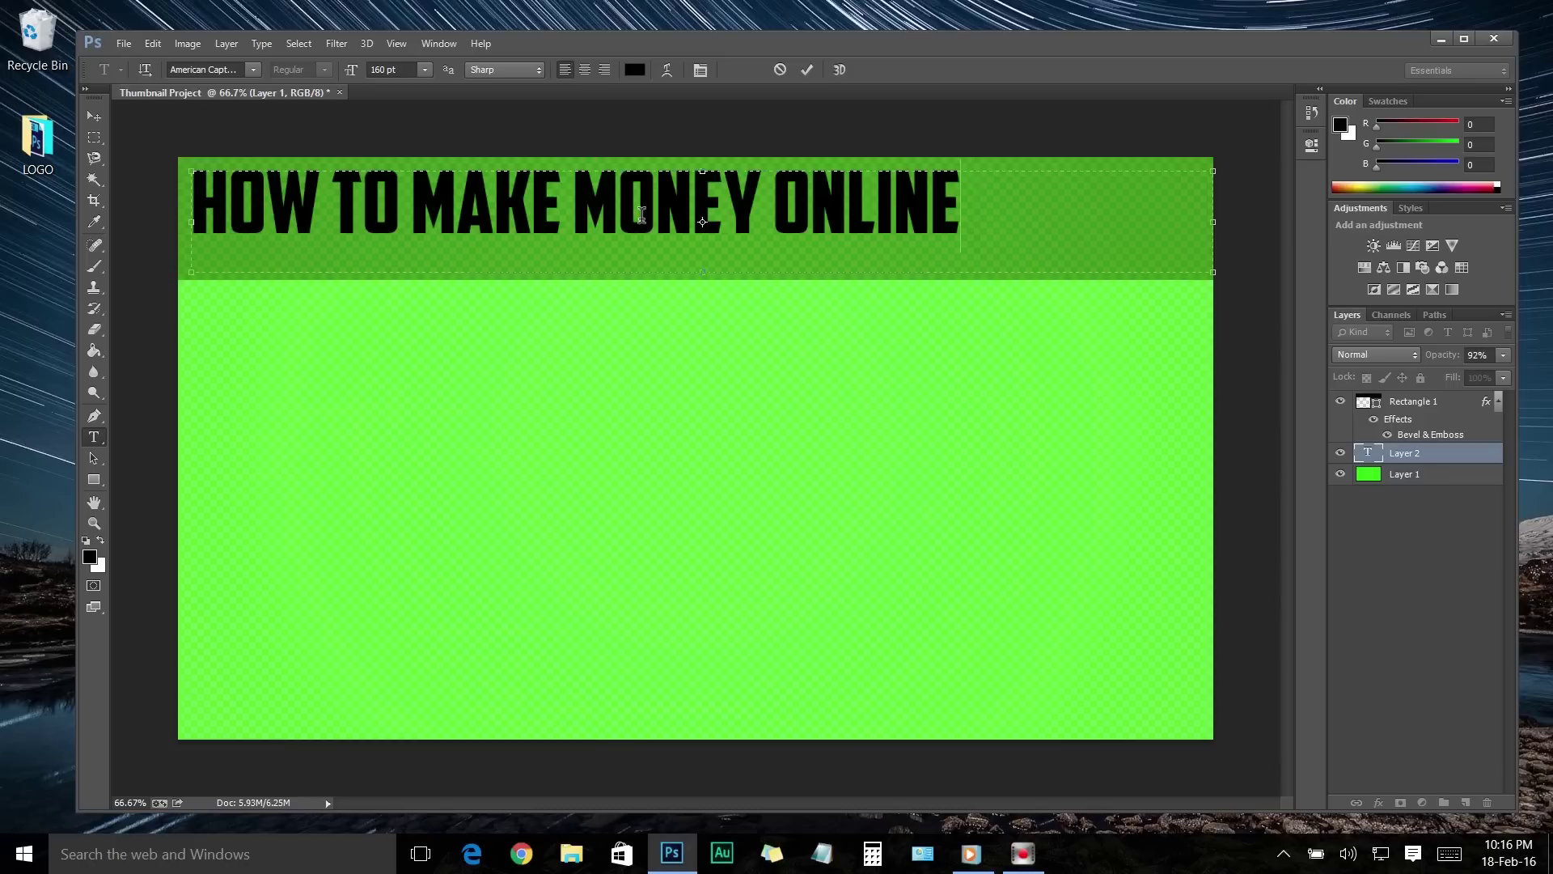
Set the headline to 170 pt, nudge it right to centre it, and commit
click(424, 69)
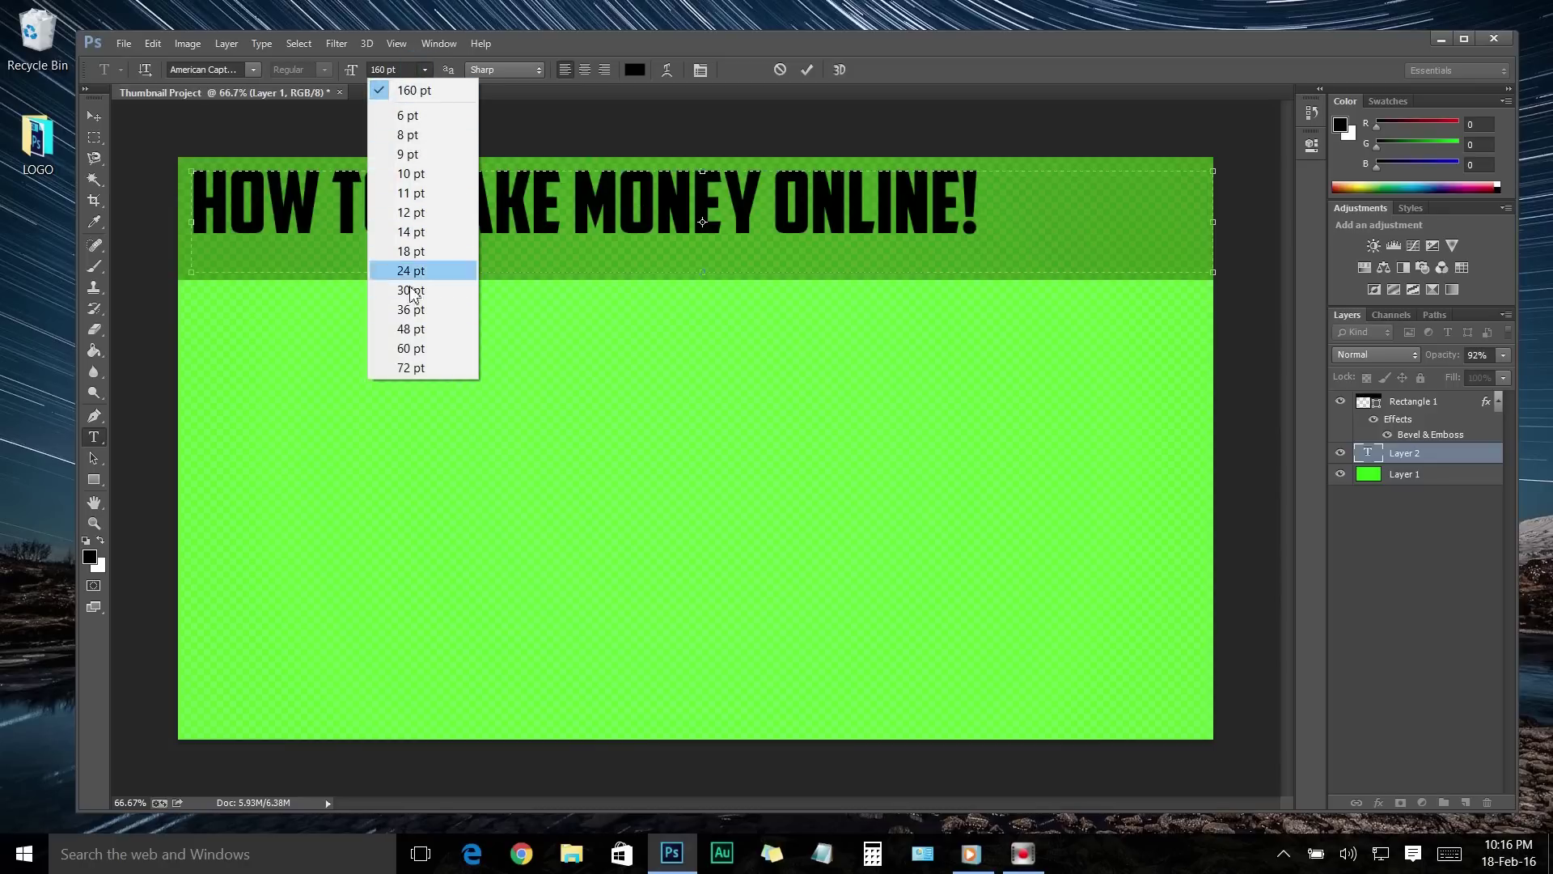
click(994, 208)
drag(994, 208, 191, 212)
click(425, 70)
click(416, 360)
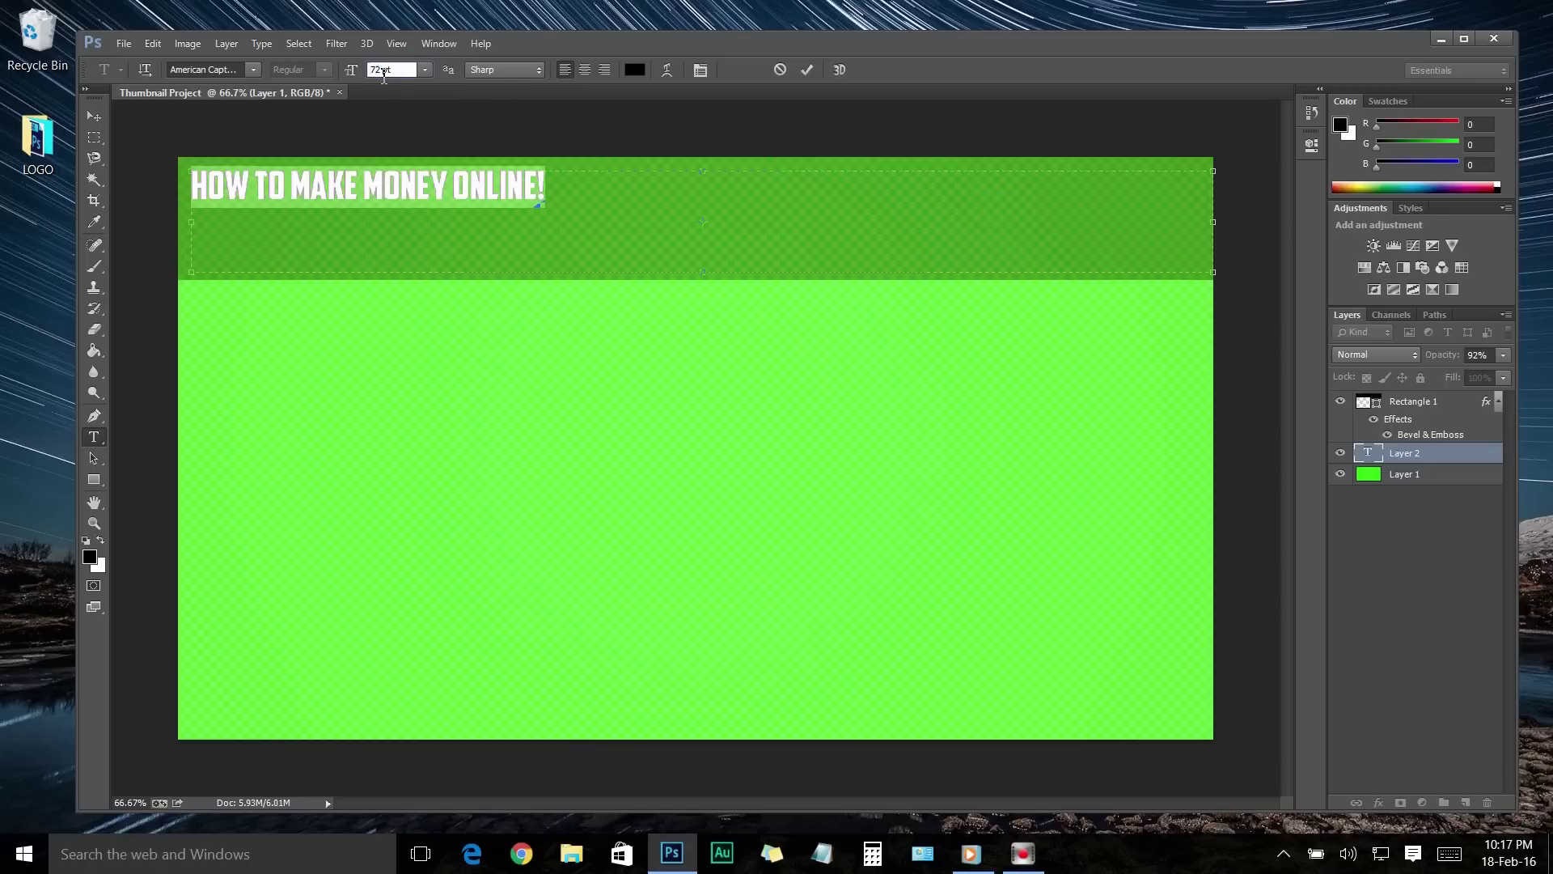
click(370, 69)
text(170)
key(Return)
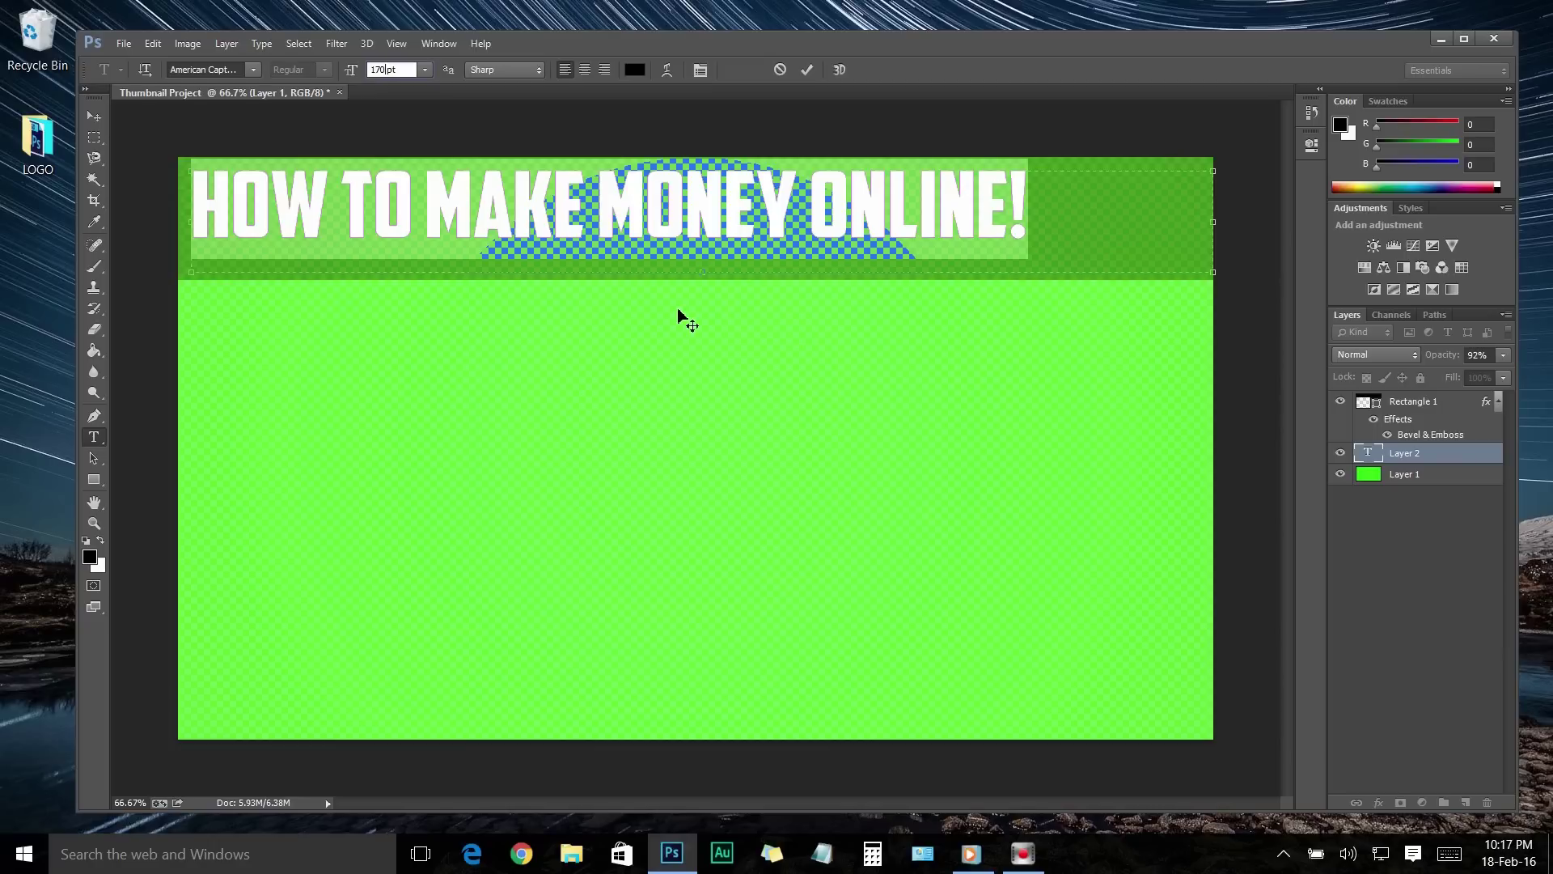
drag(686, 314, 752, 330)
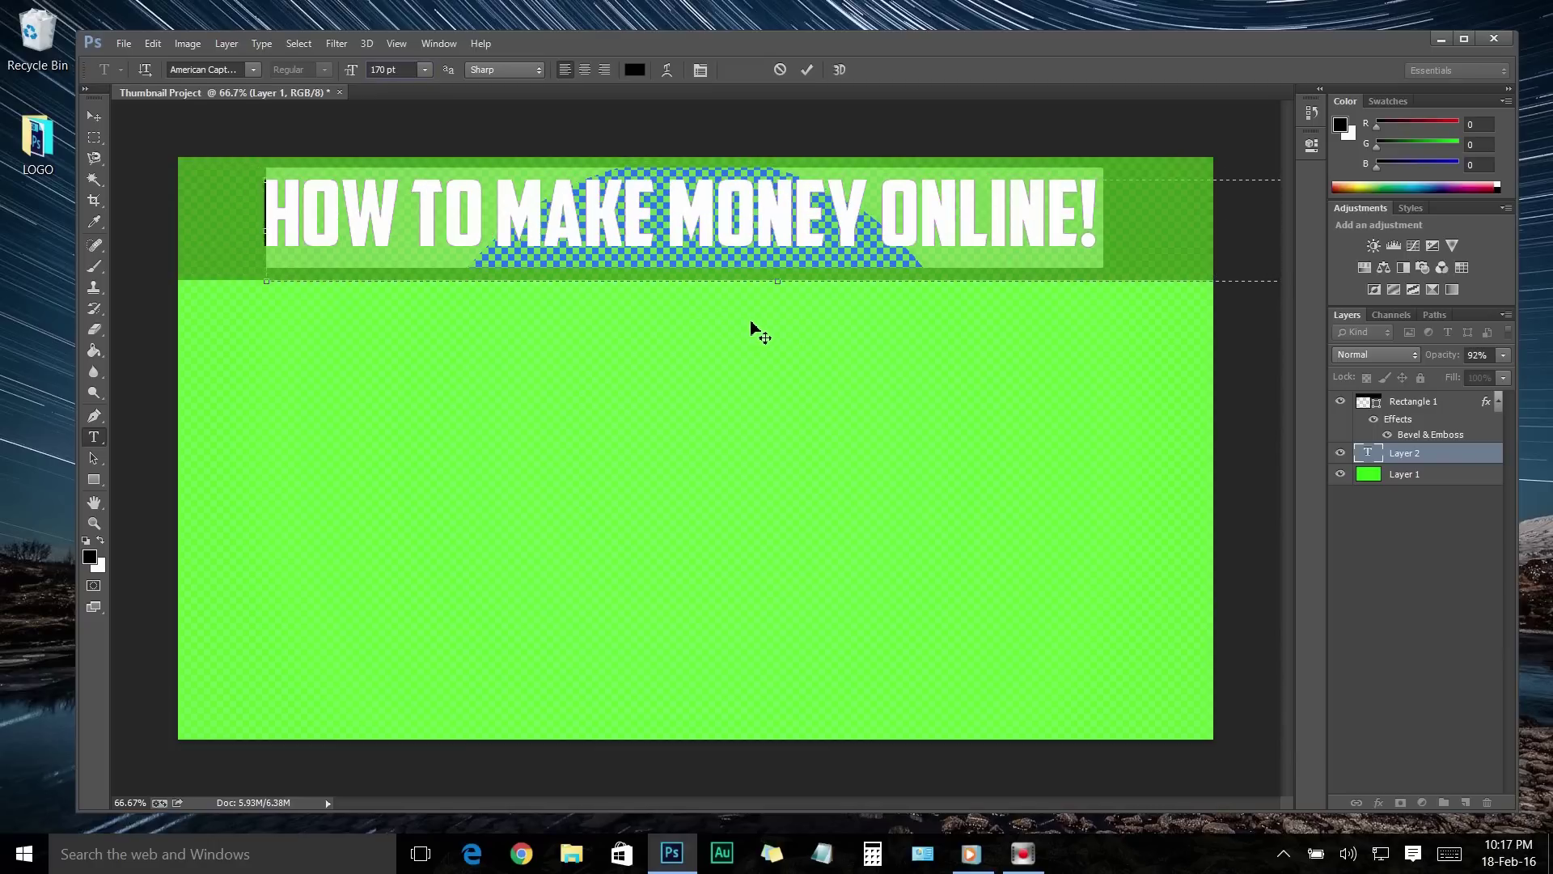
click(1335, 500)
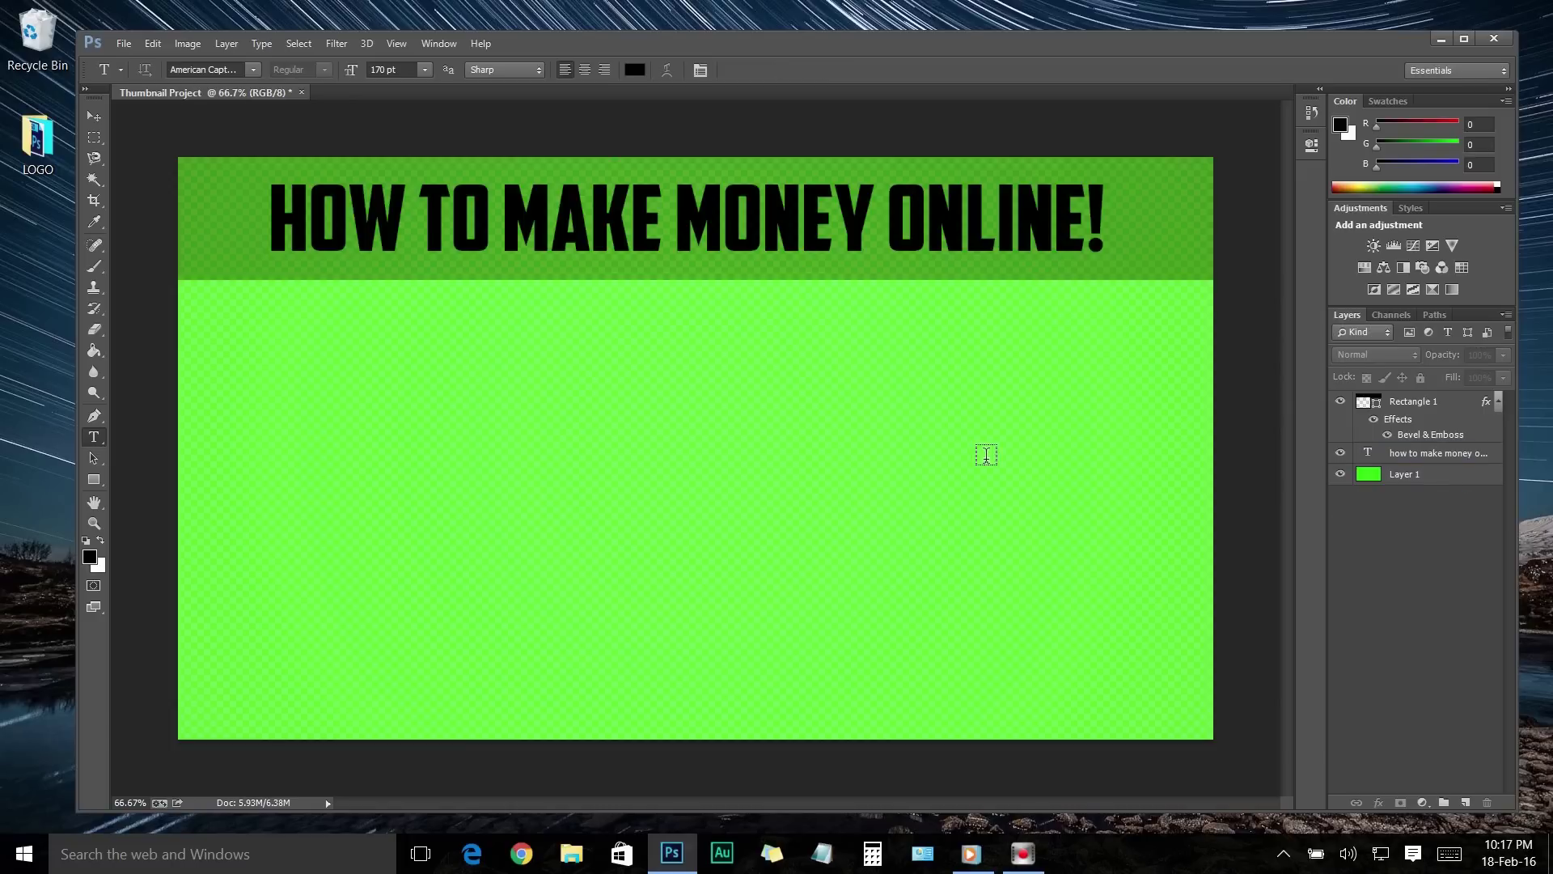
Recolour the whole headline text yellow-green #cdf106
click(1424, 453)
double_click(1142, 221)
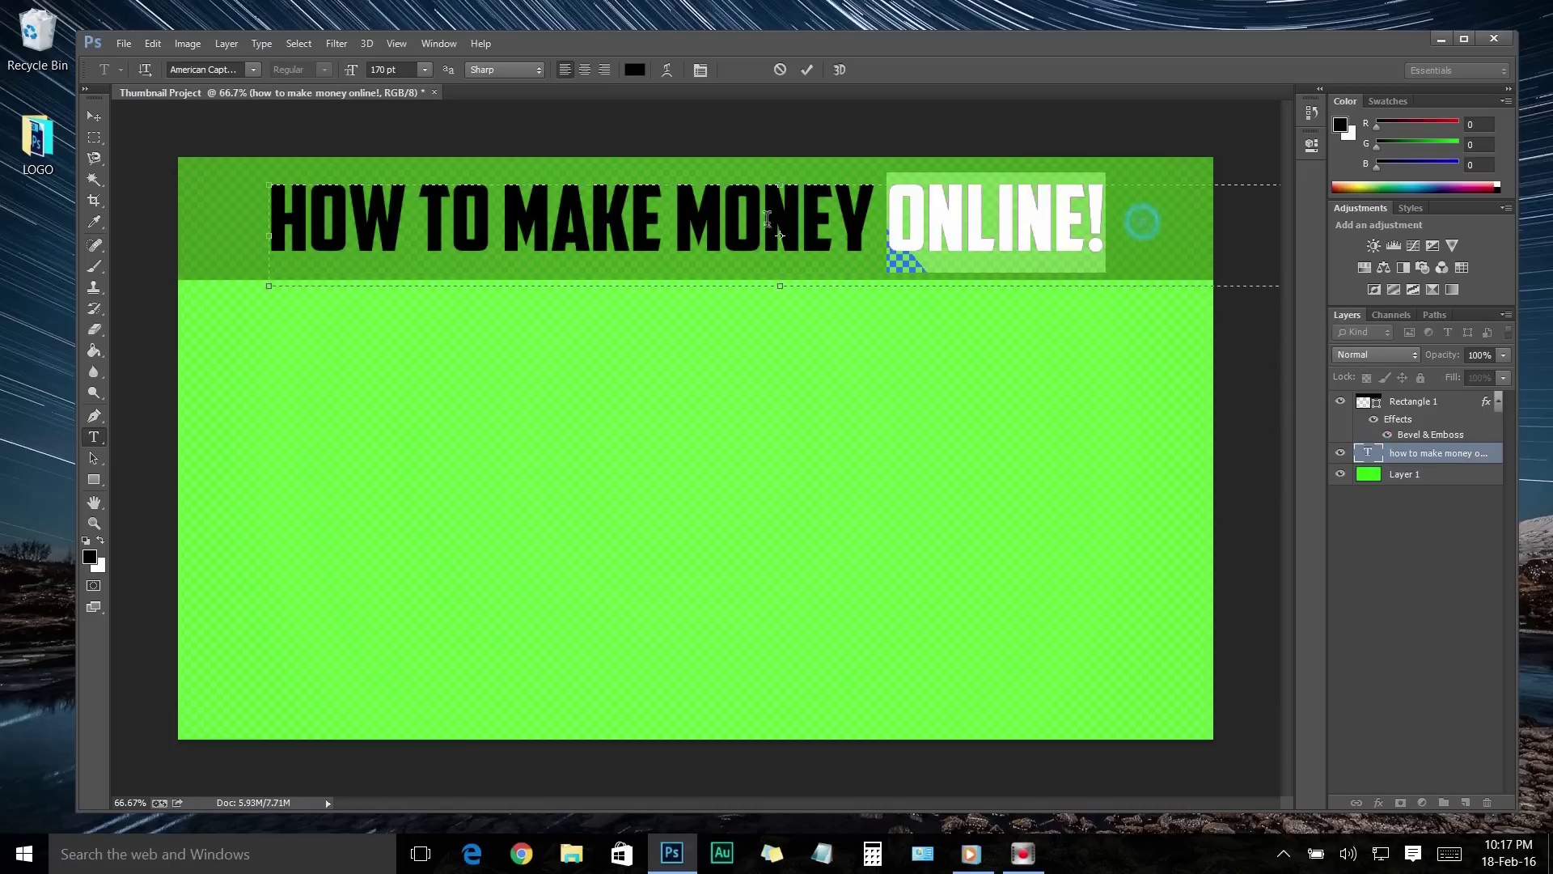
drag(767, 218, 282, 212)
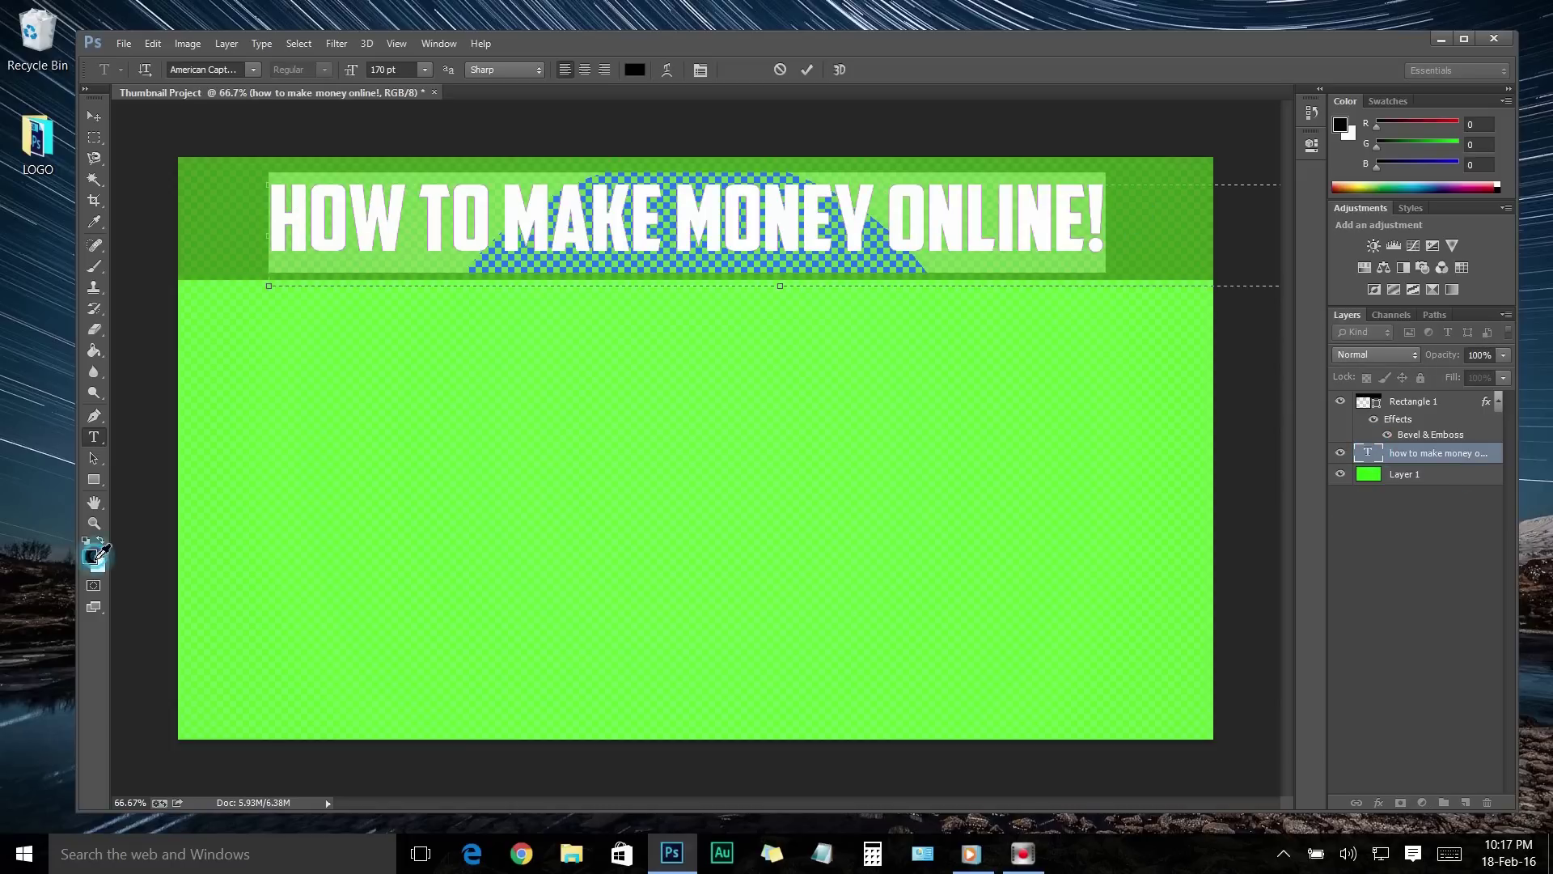
click(97, 558)
drag(1001, 437, 1000, 403)
click(976, 248)
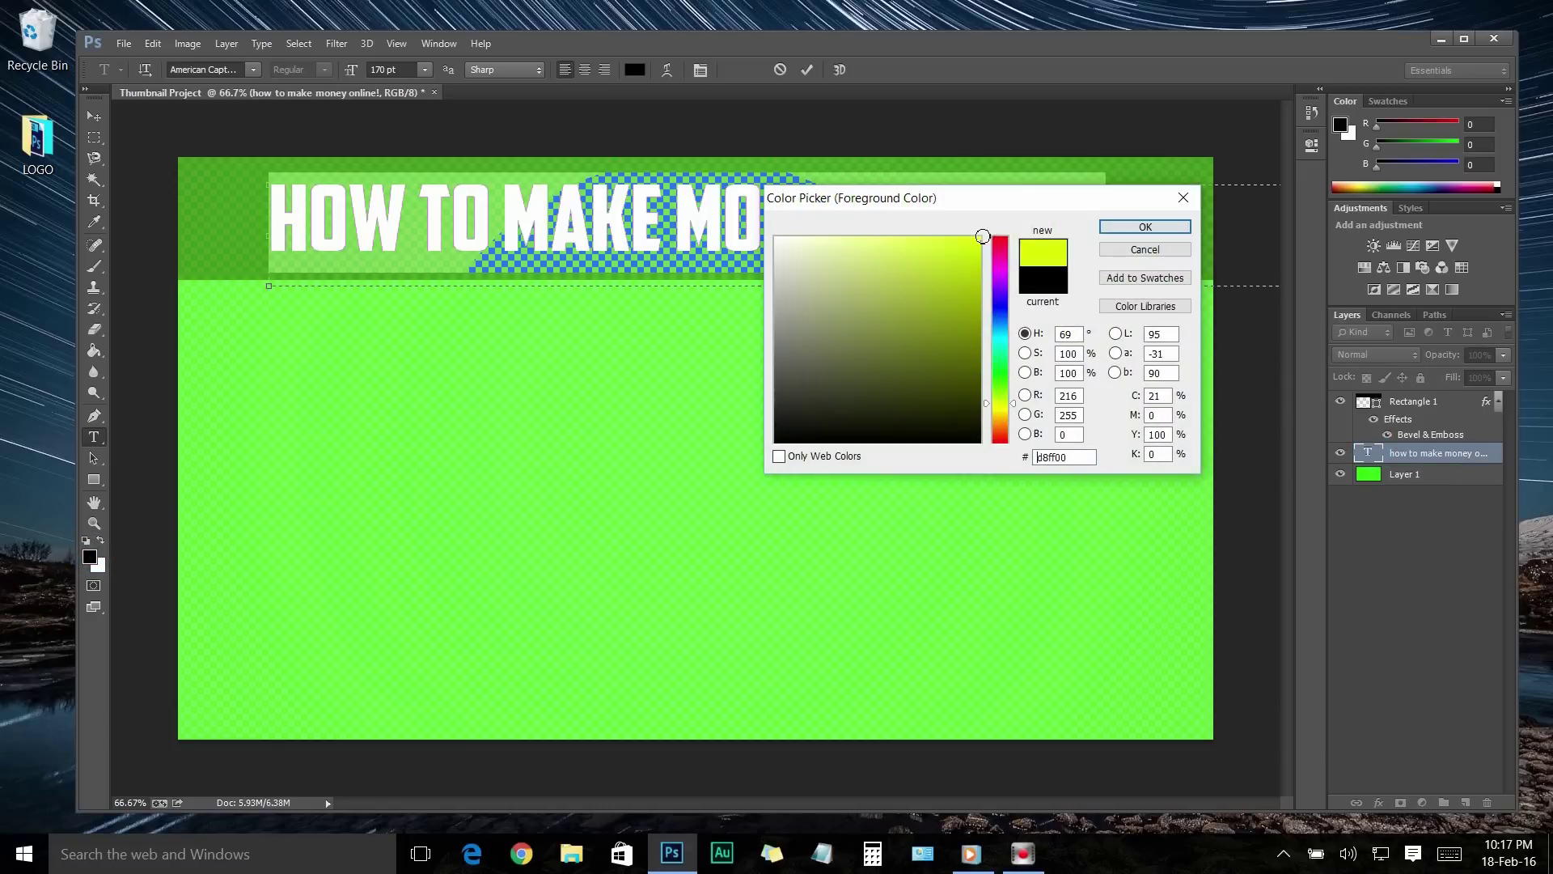
click(1145, 227)
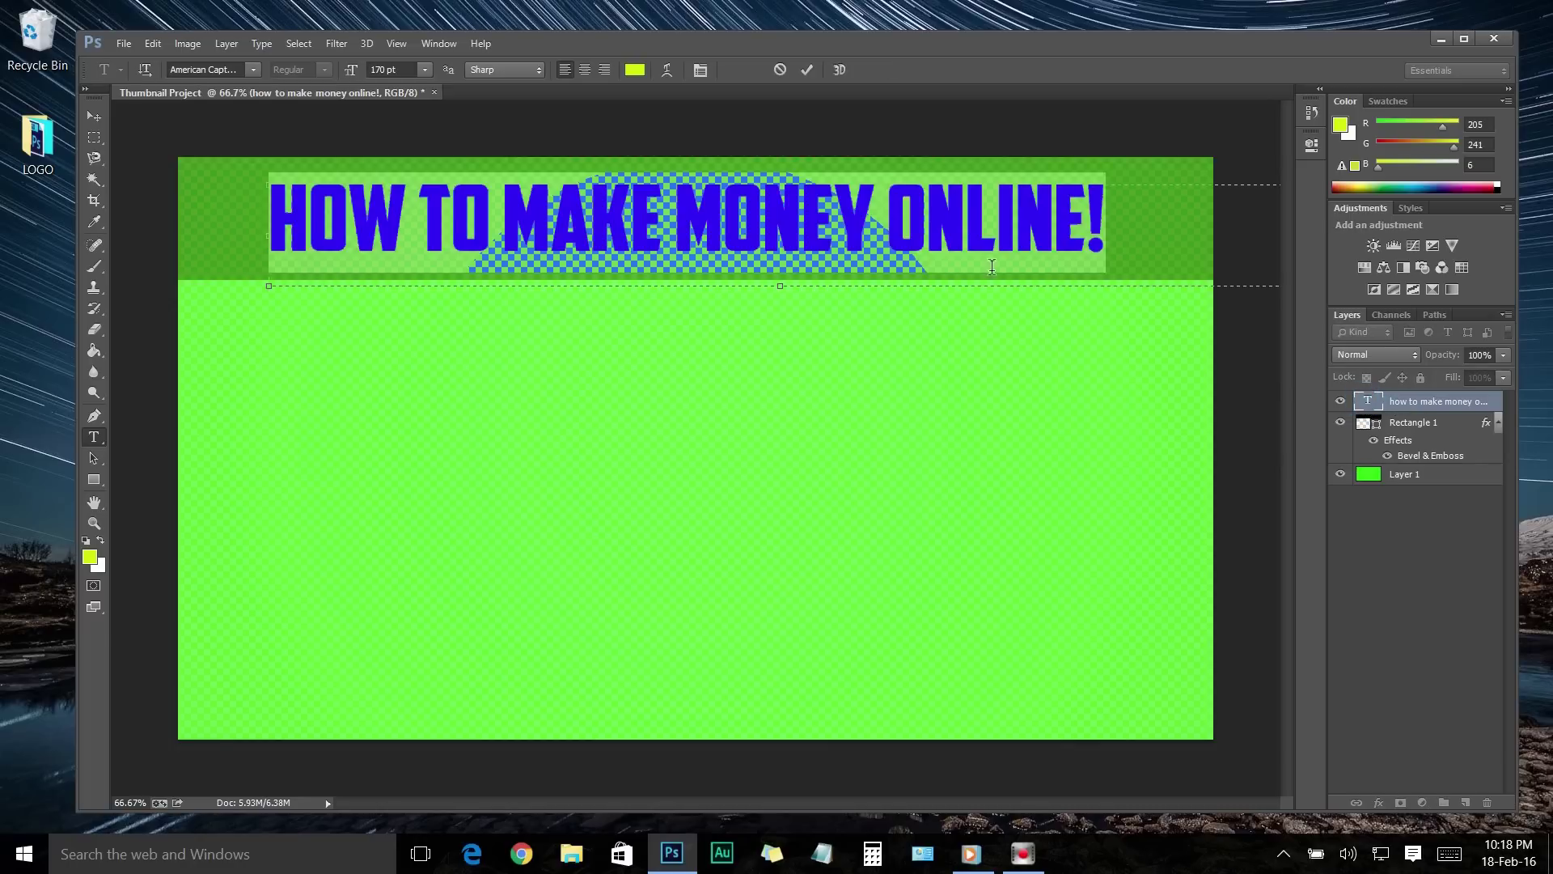
Scroll through the font family list to find Magneto
click(252, 71)
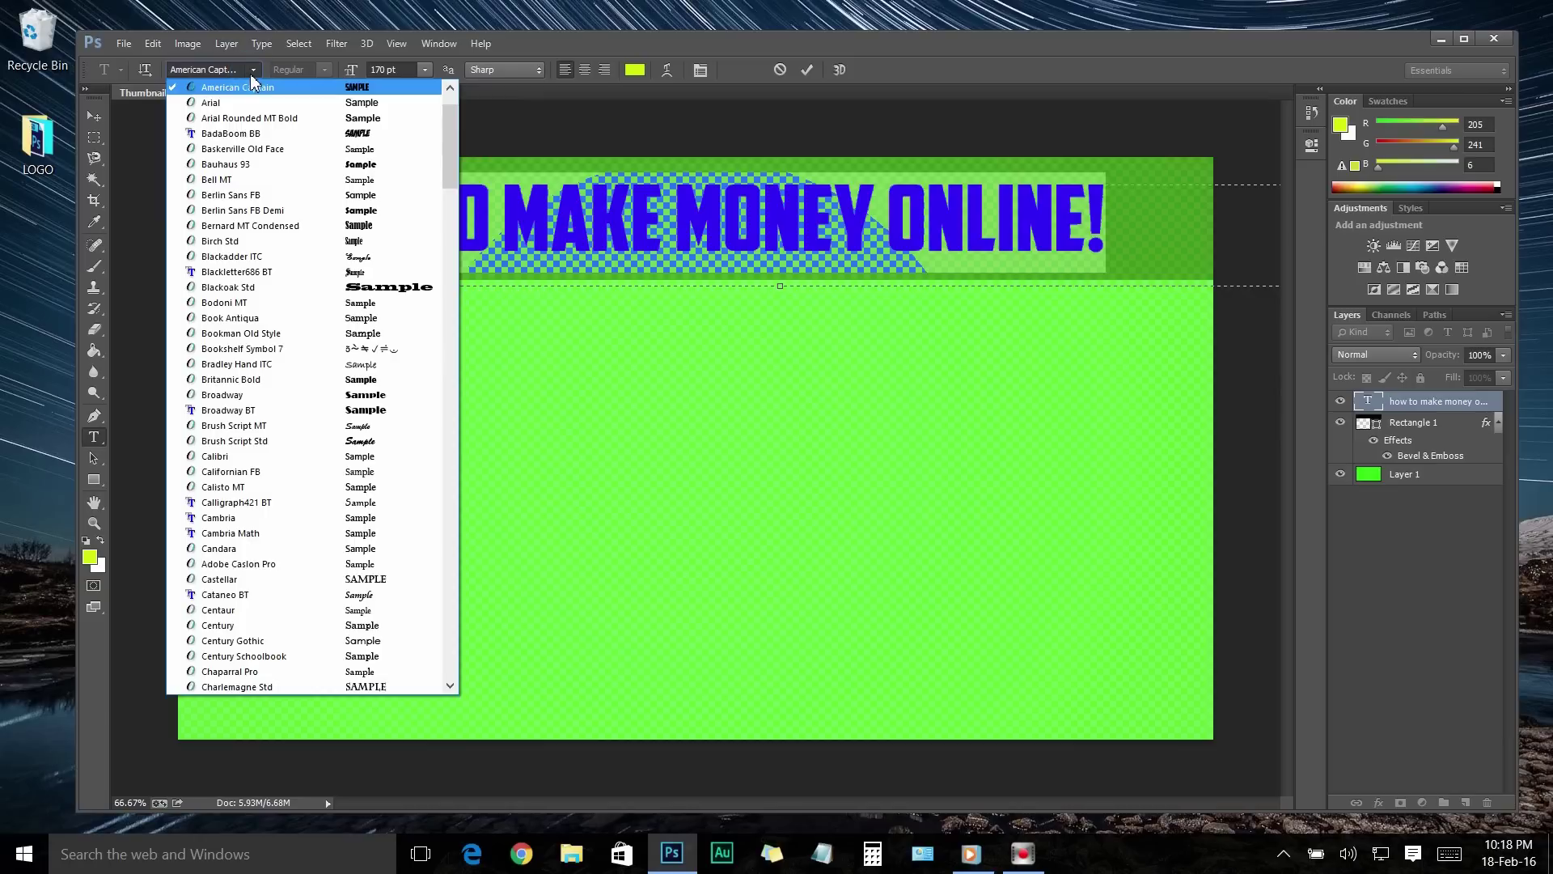
drag(450, 129, 440, 319)
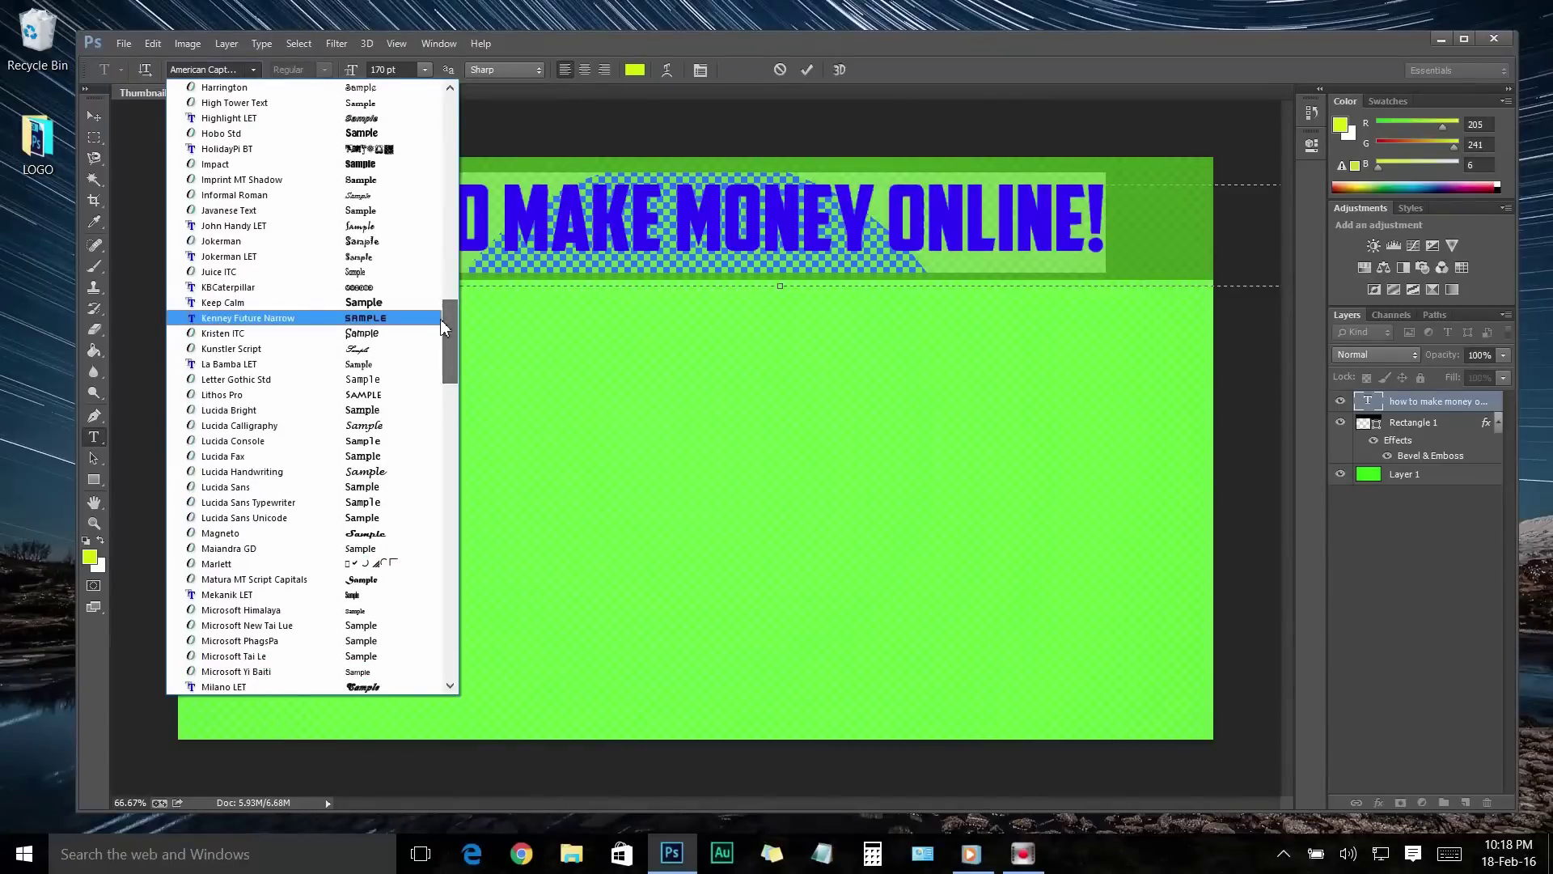
click(253, 69)
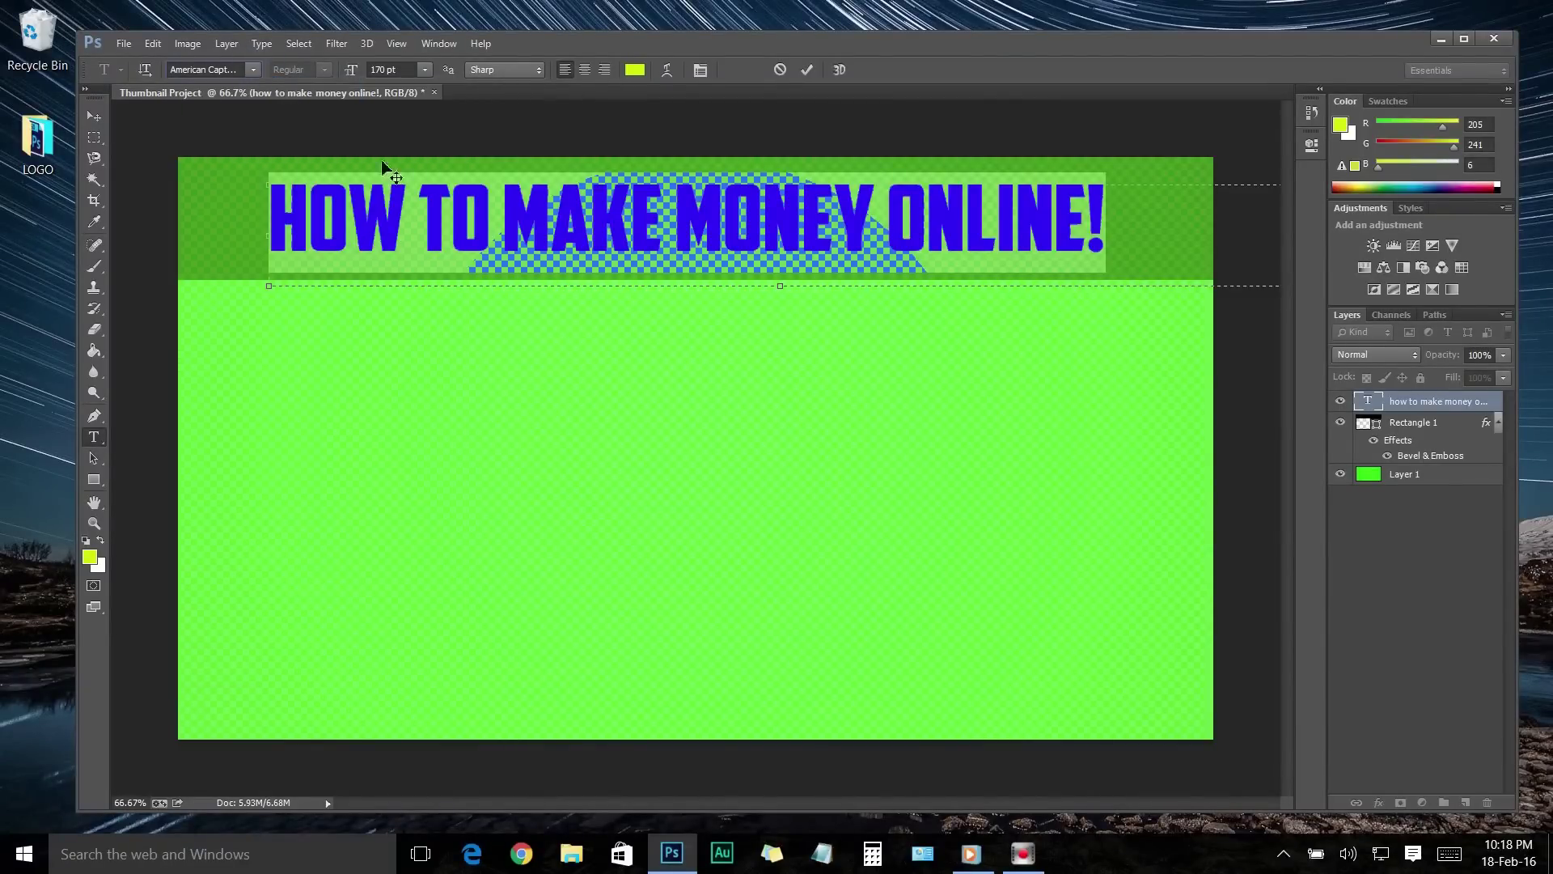
click(254, 69)
scroll(438, 400, down, 5)
Apply Magneto to the headline and go to DaFont's Comic fonts page 1
click(347, 165)
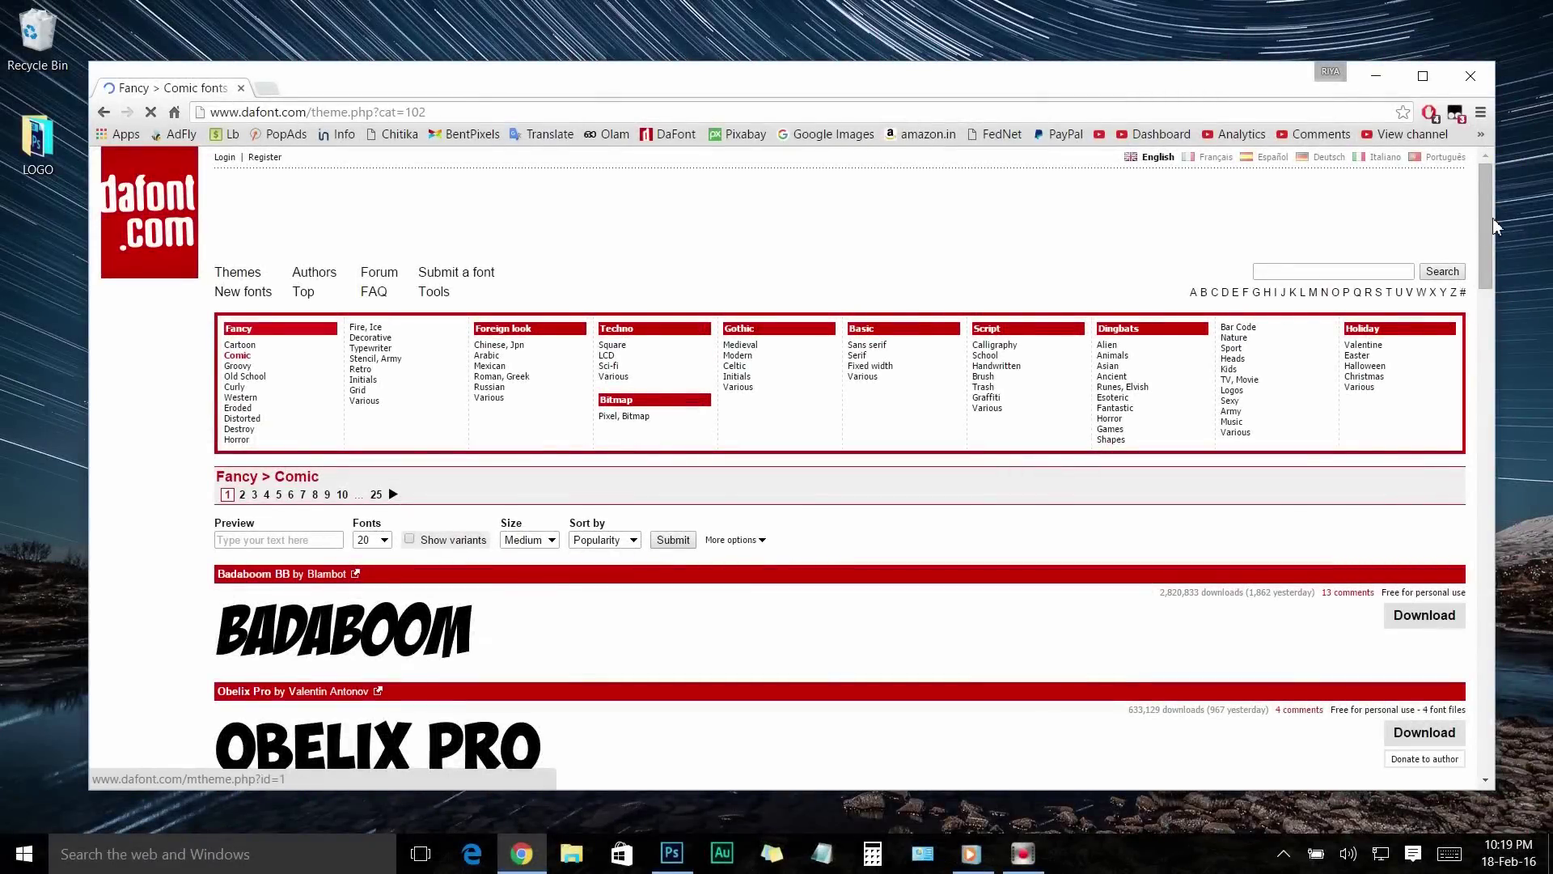
drag(1492, 216, 1462, 705)
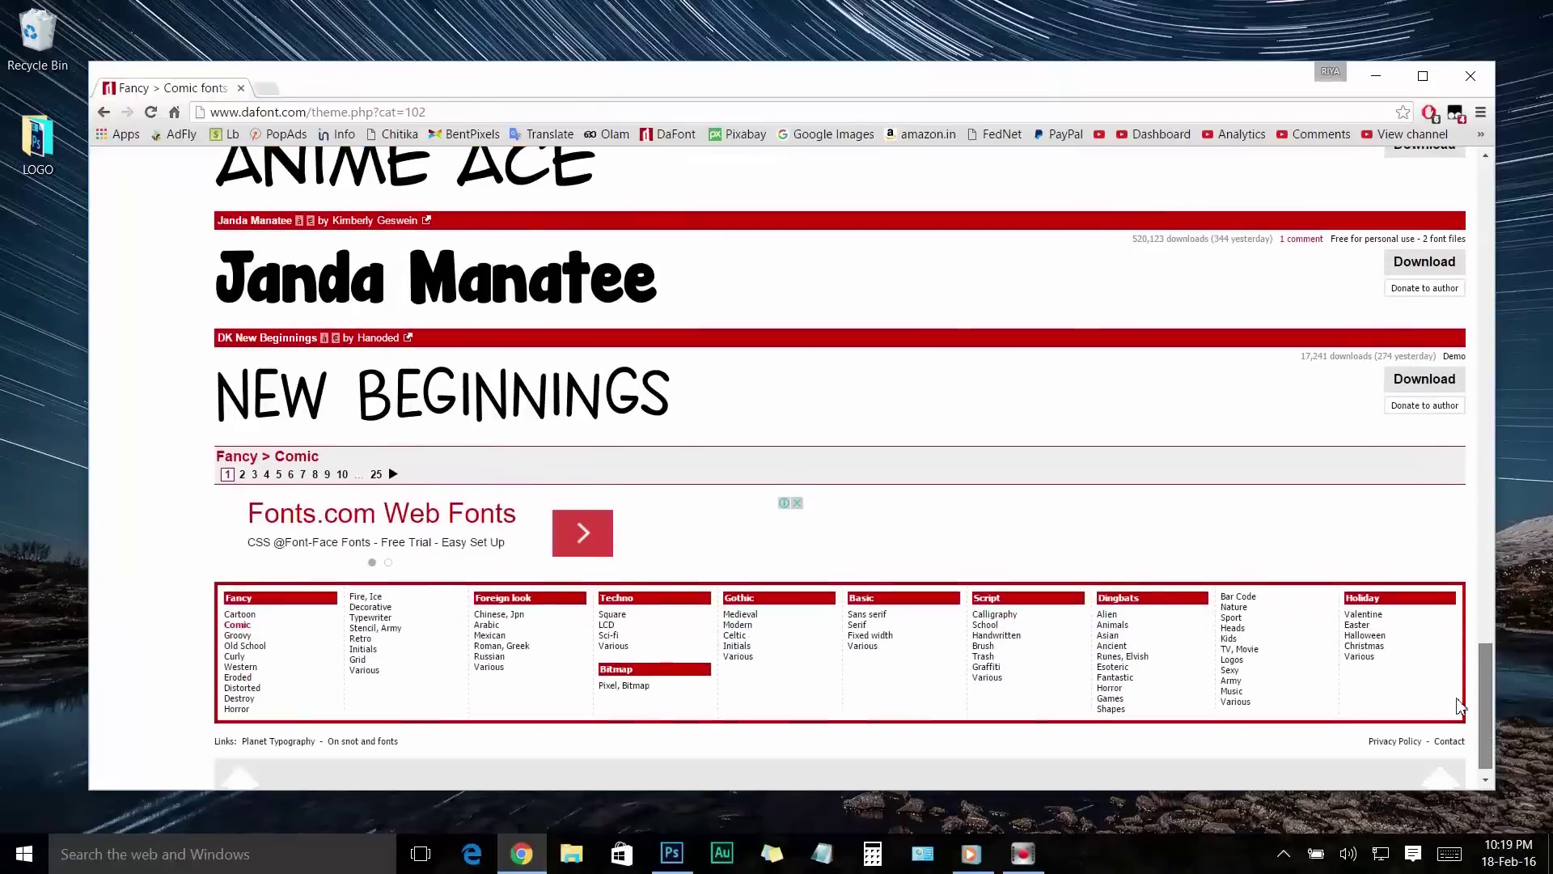
click(228, 461)
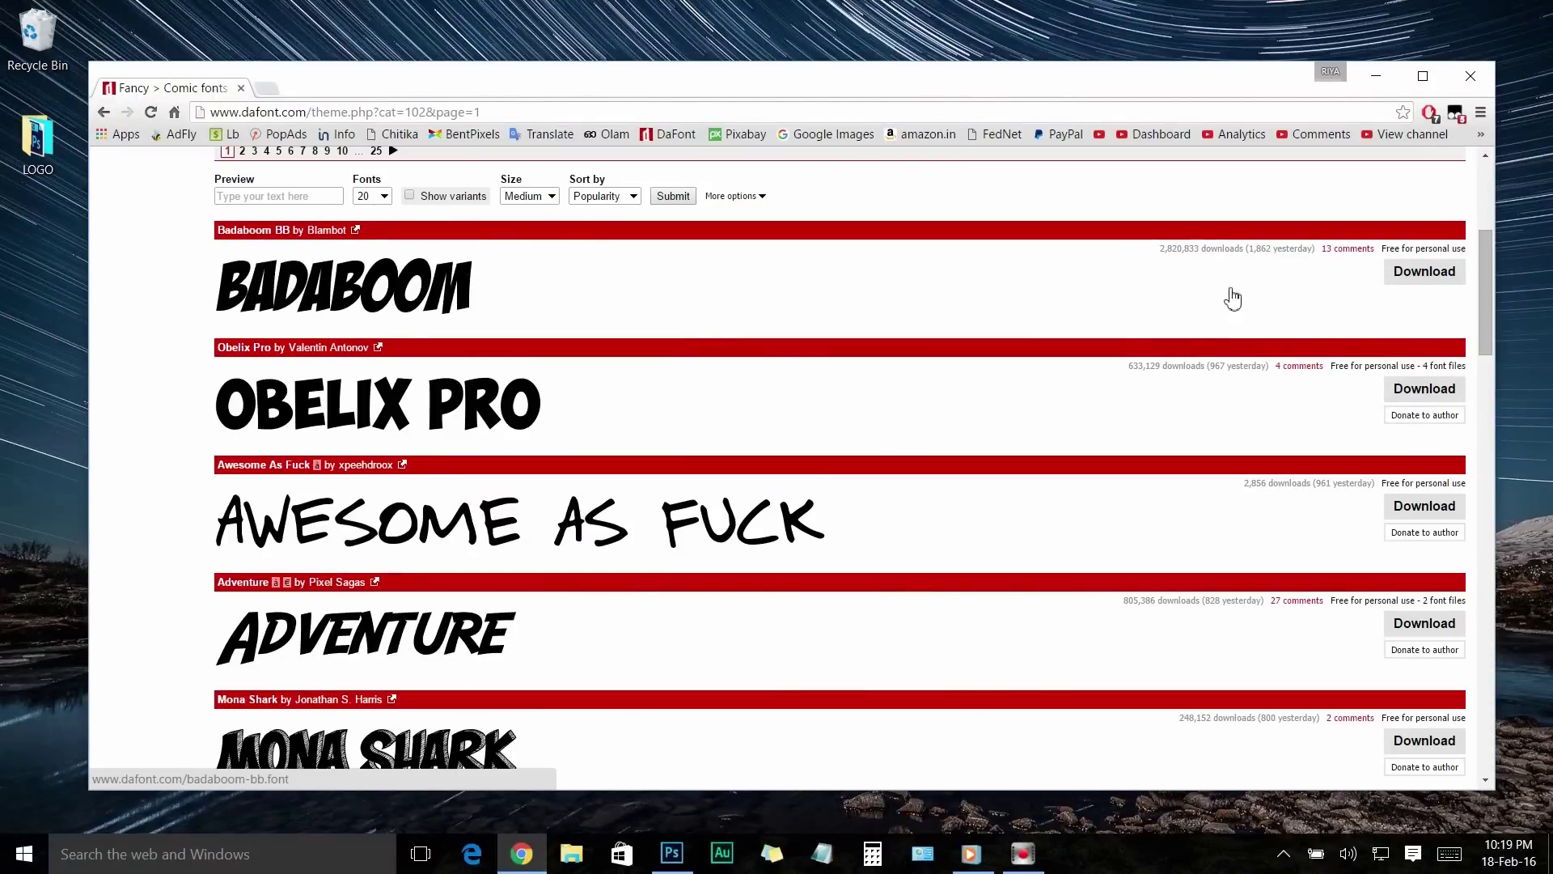
Download the Badaboom BB font as badaboom_bb.zip and open its folder
click(1425, 279)
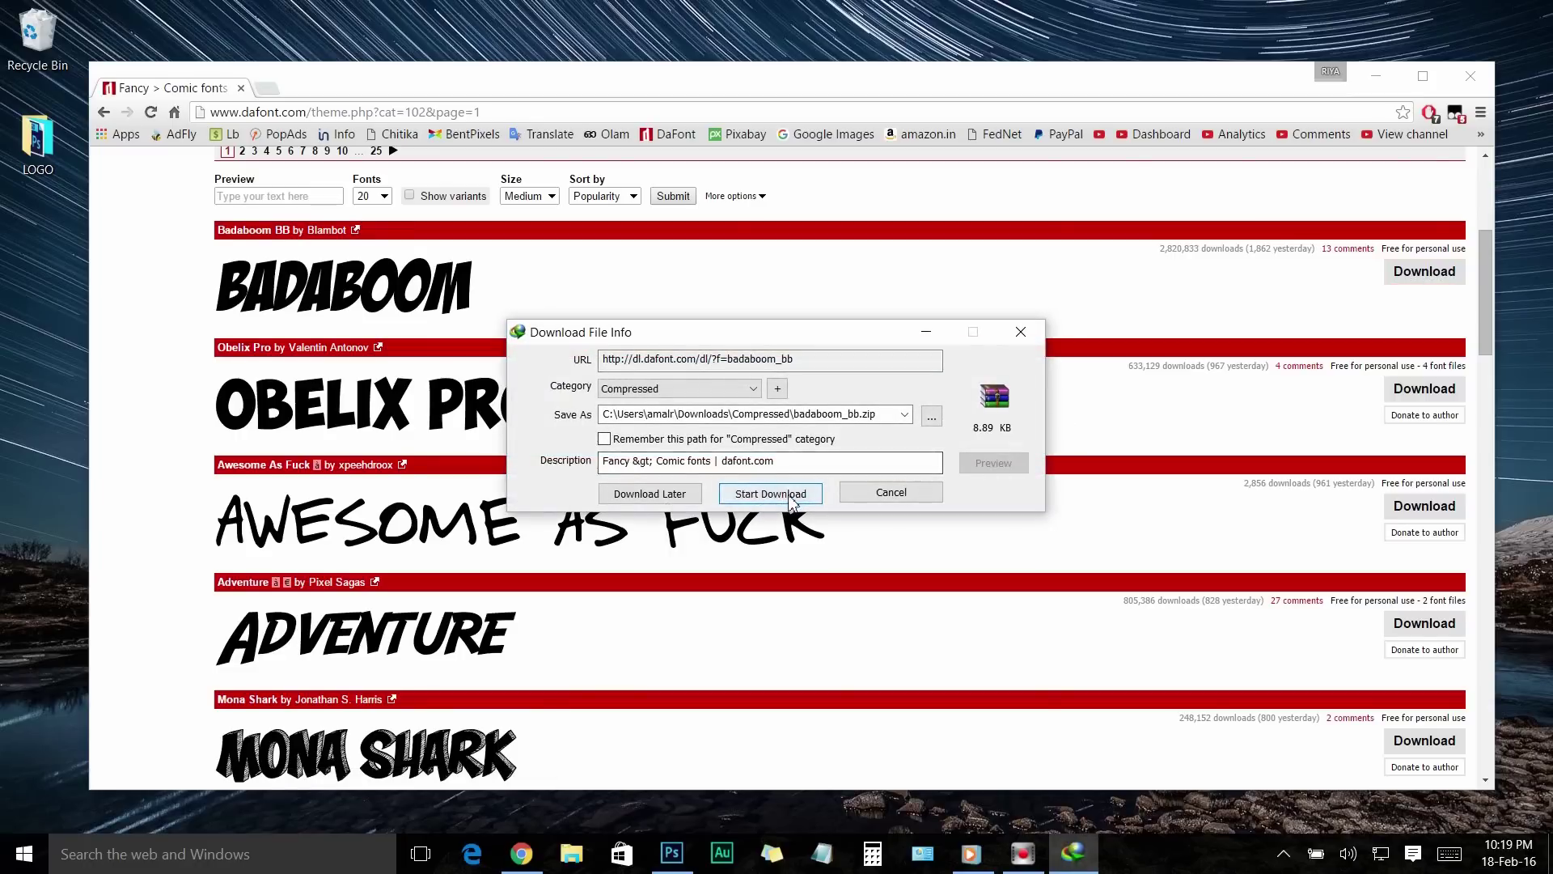
click(770, 493)
click(805, 491)
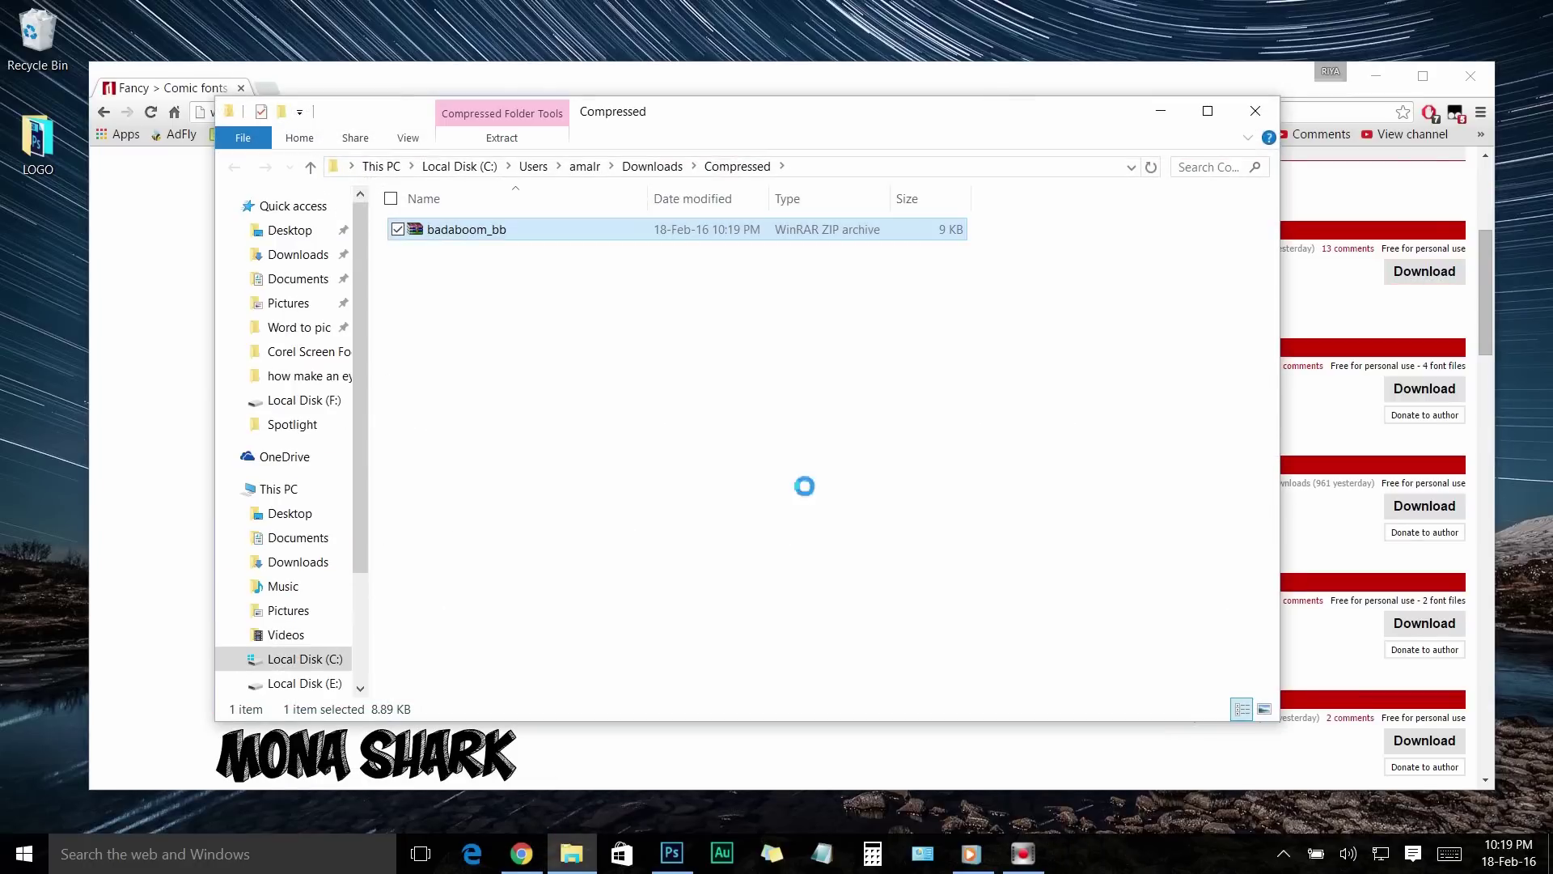
Extract badaboom_bb.zip into the Compressed folder
click(502, 230)
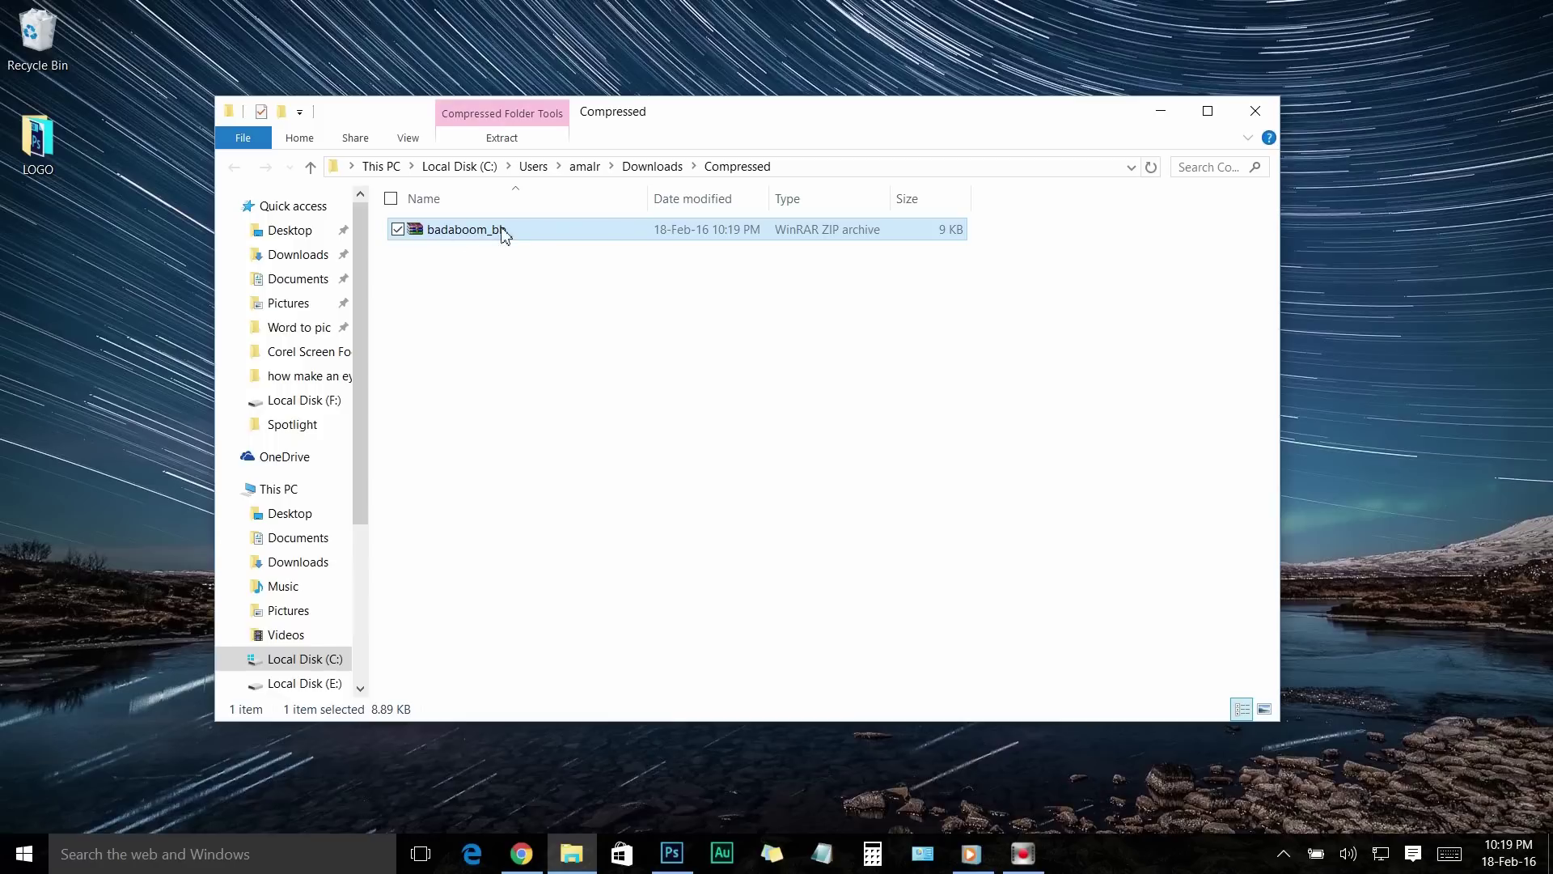
double_click(558, 233)
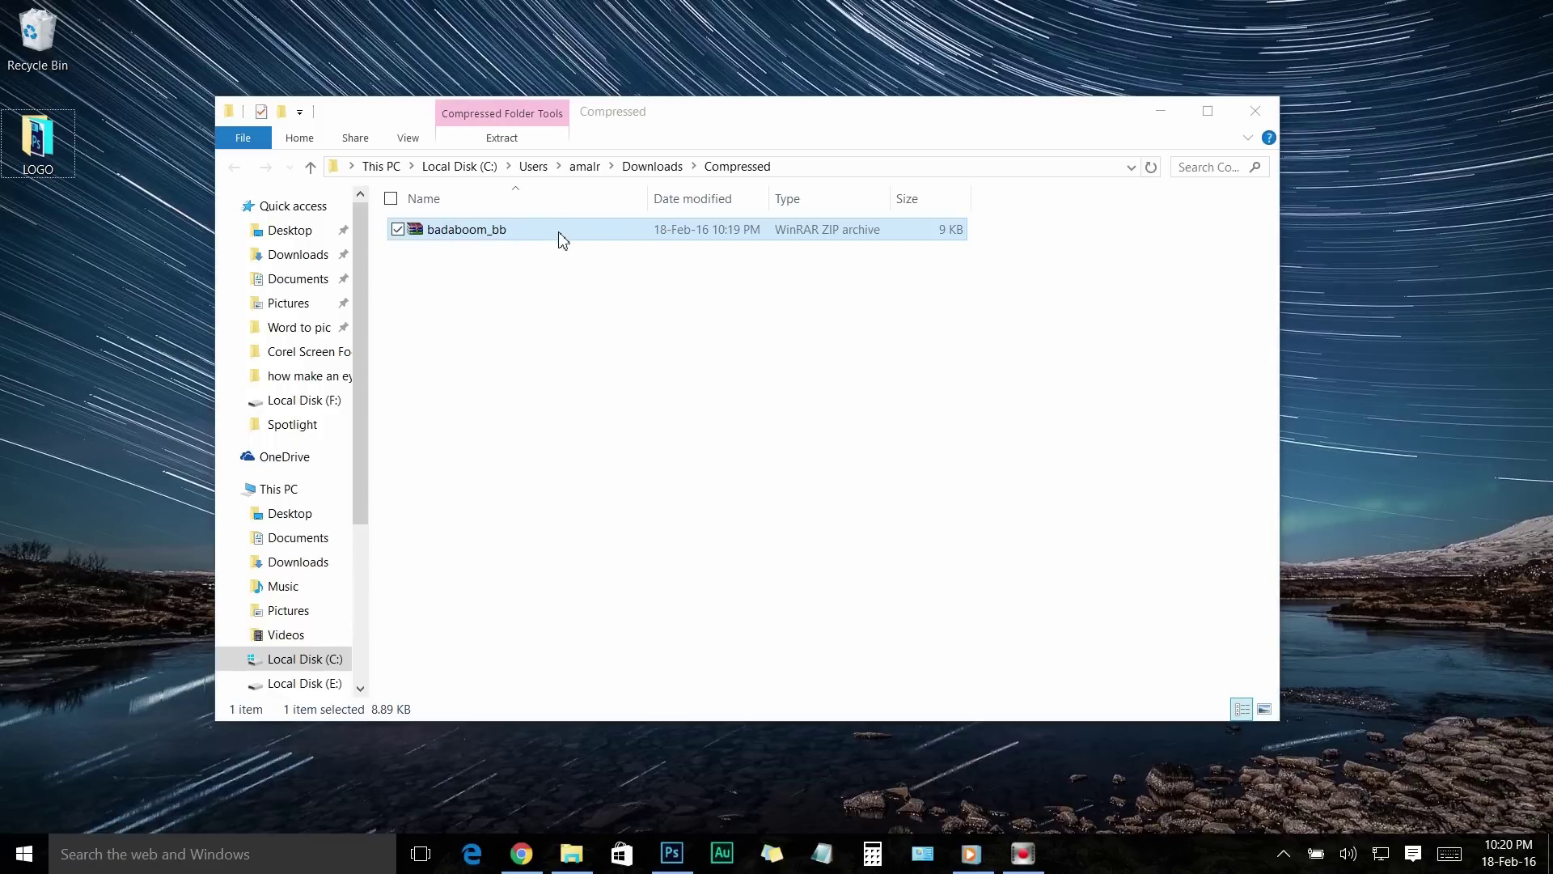
right_click(562, 236)
click(477, 293)
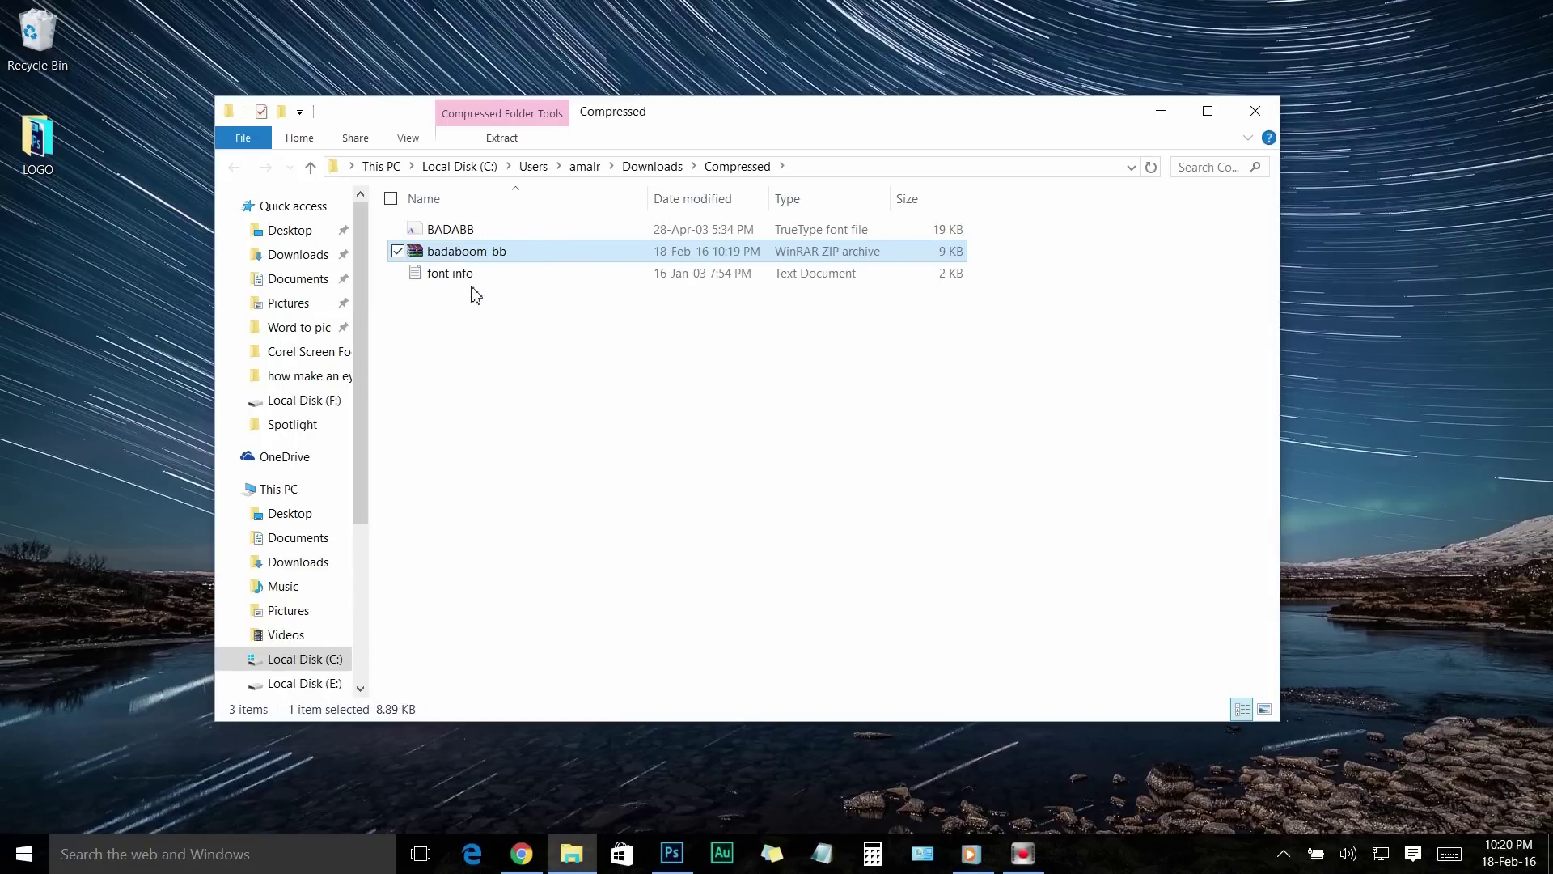
Install the BadaBoom BB font from the extracted BADABB__ file
click(481, 233)
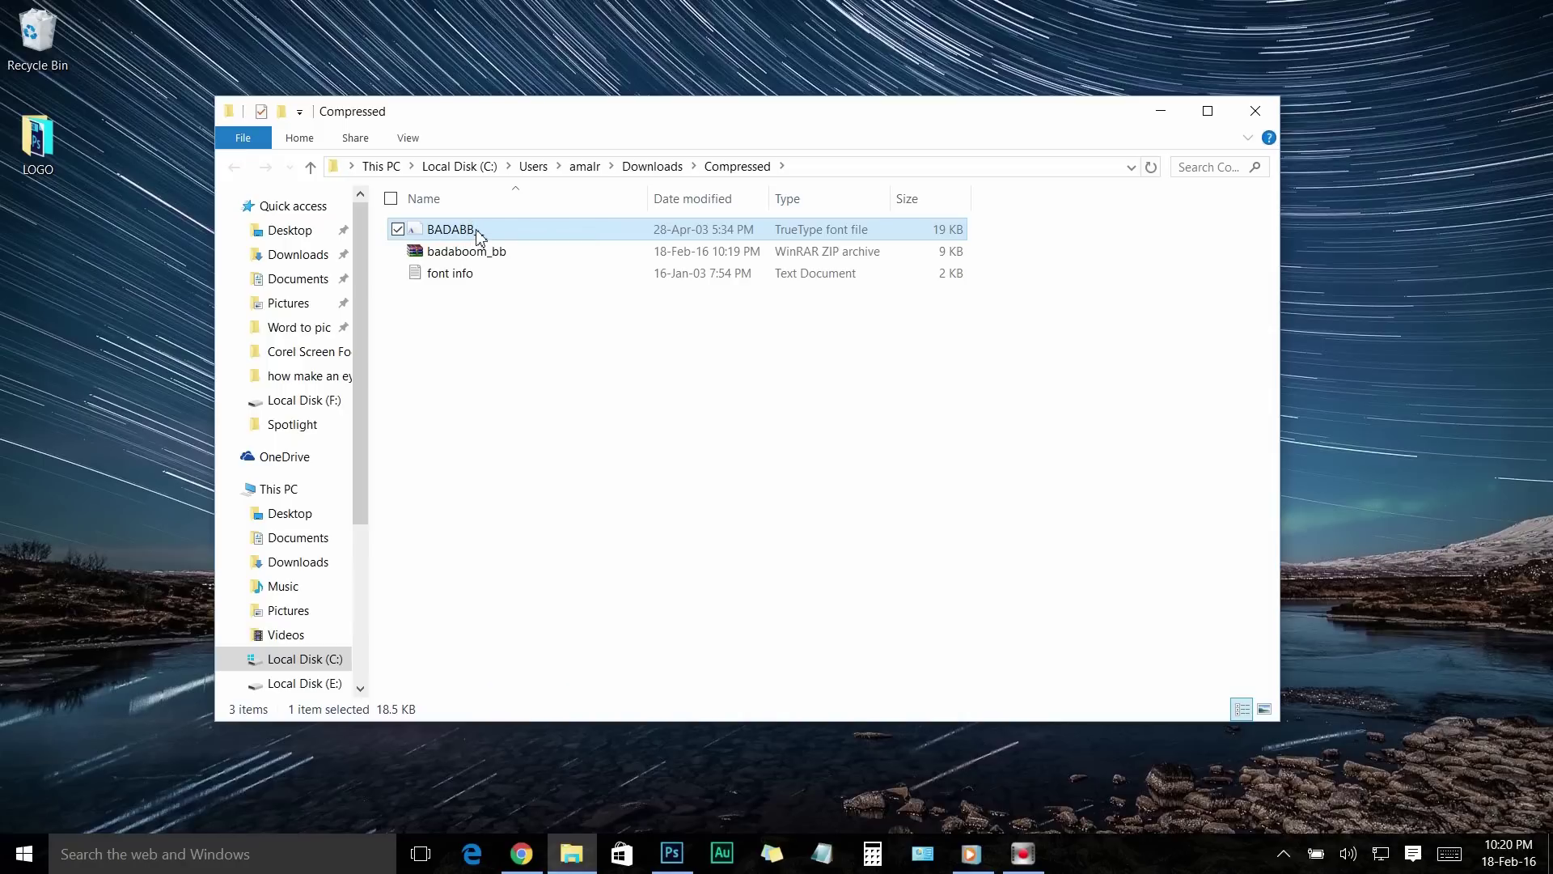
double_click(531, 226)
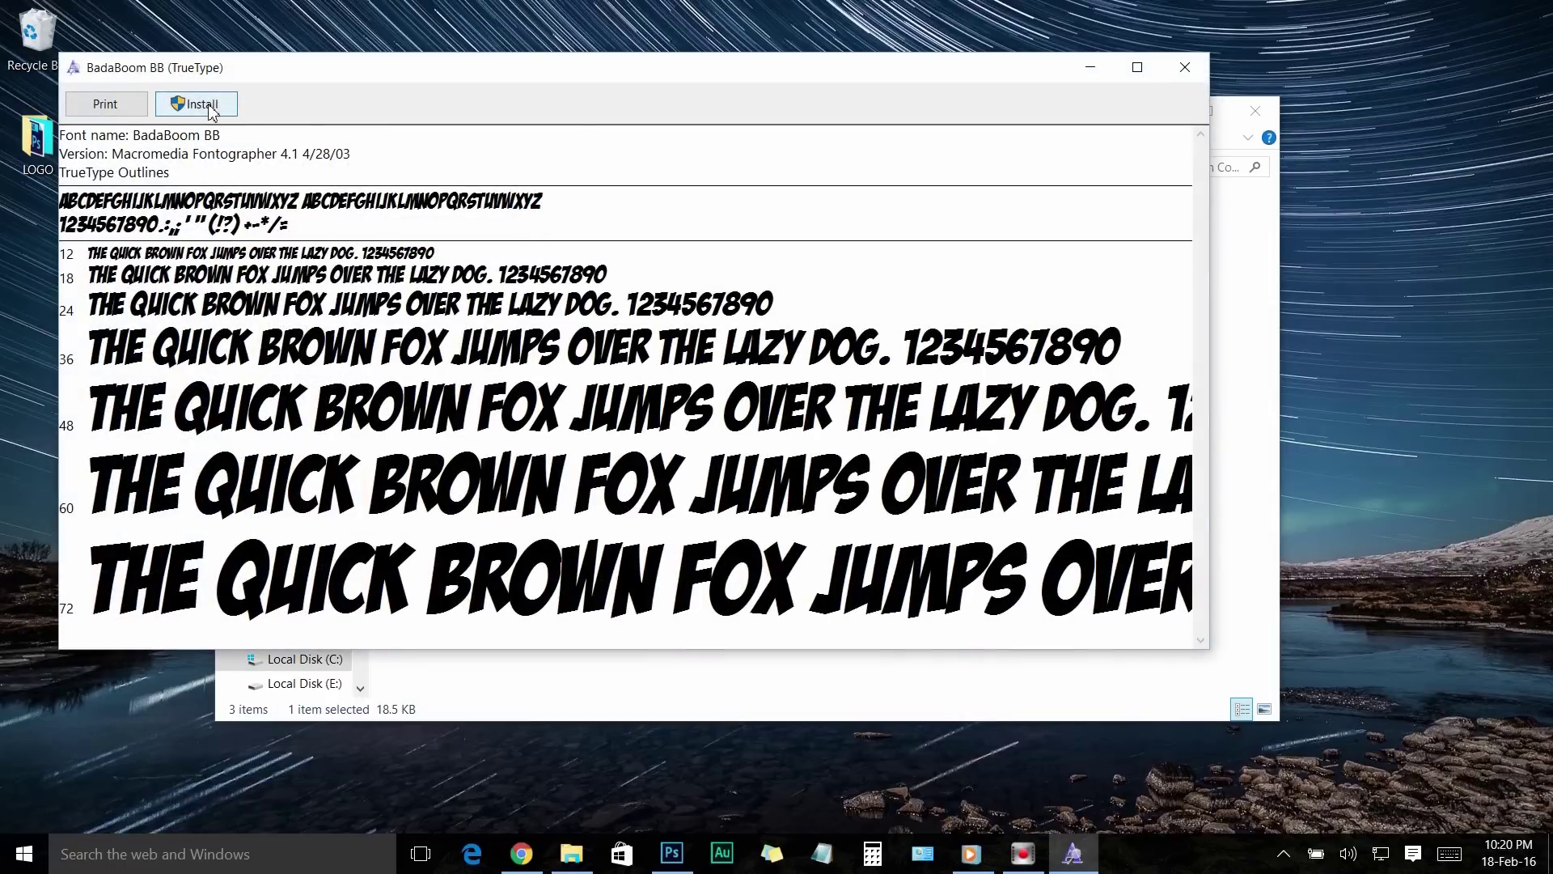
click(198, 103)
key(Return)
Change the 'HOW TO MAKE MONEY ONLINE!' headline font to BadaBoom BB and nudge it slightly up-left
click(1189, 68)
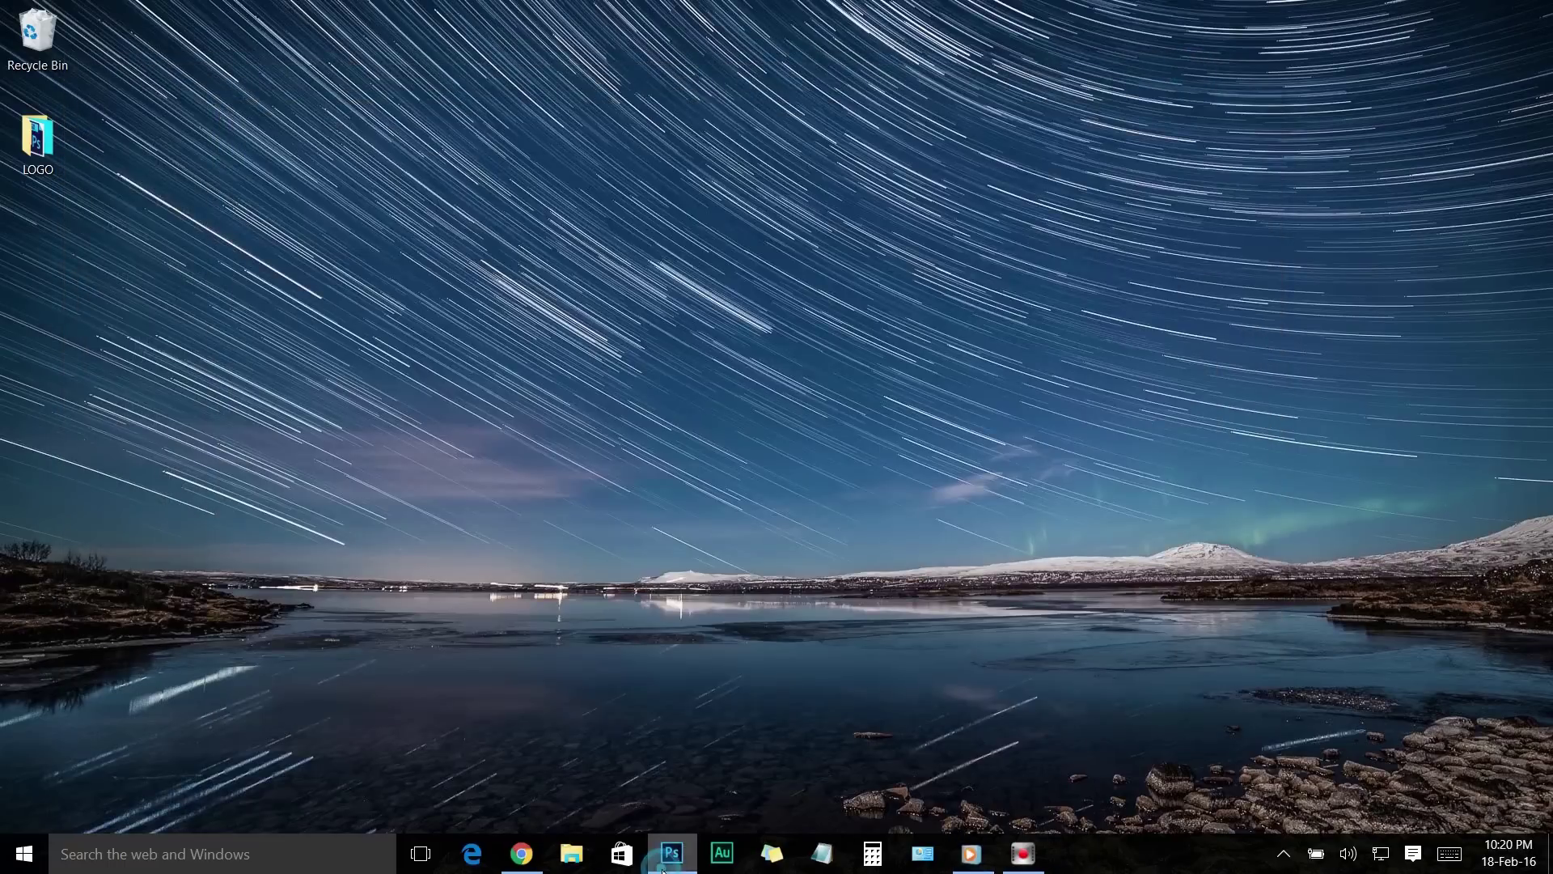
click(671, 853)
drag(271, 215, 1394, 227)
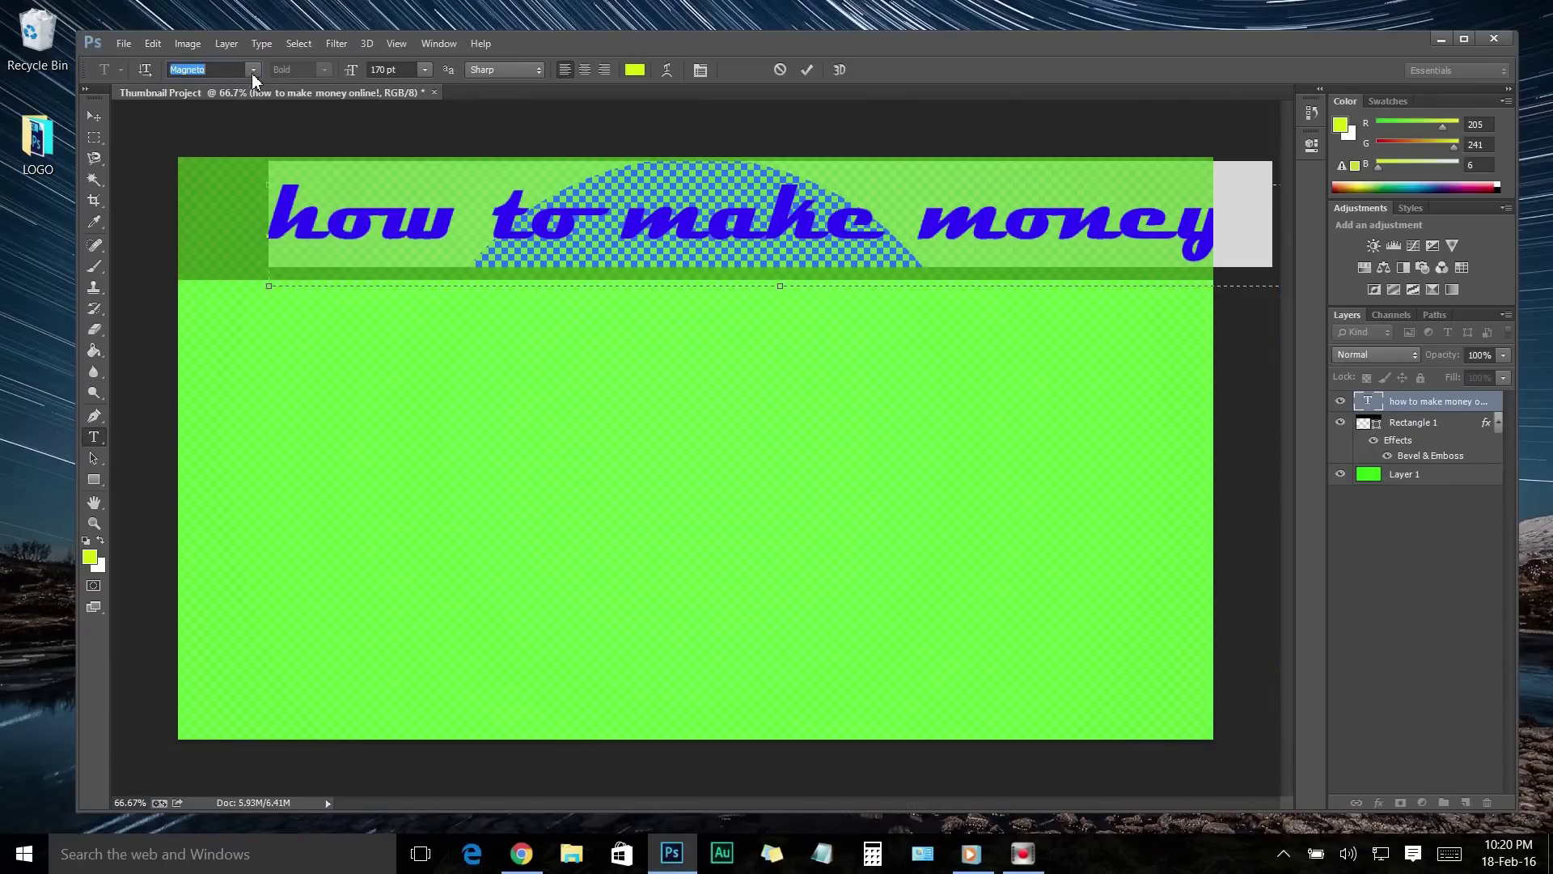
click(254, 73)
text(BadaBoom BB)
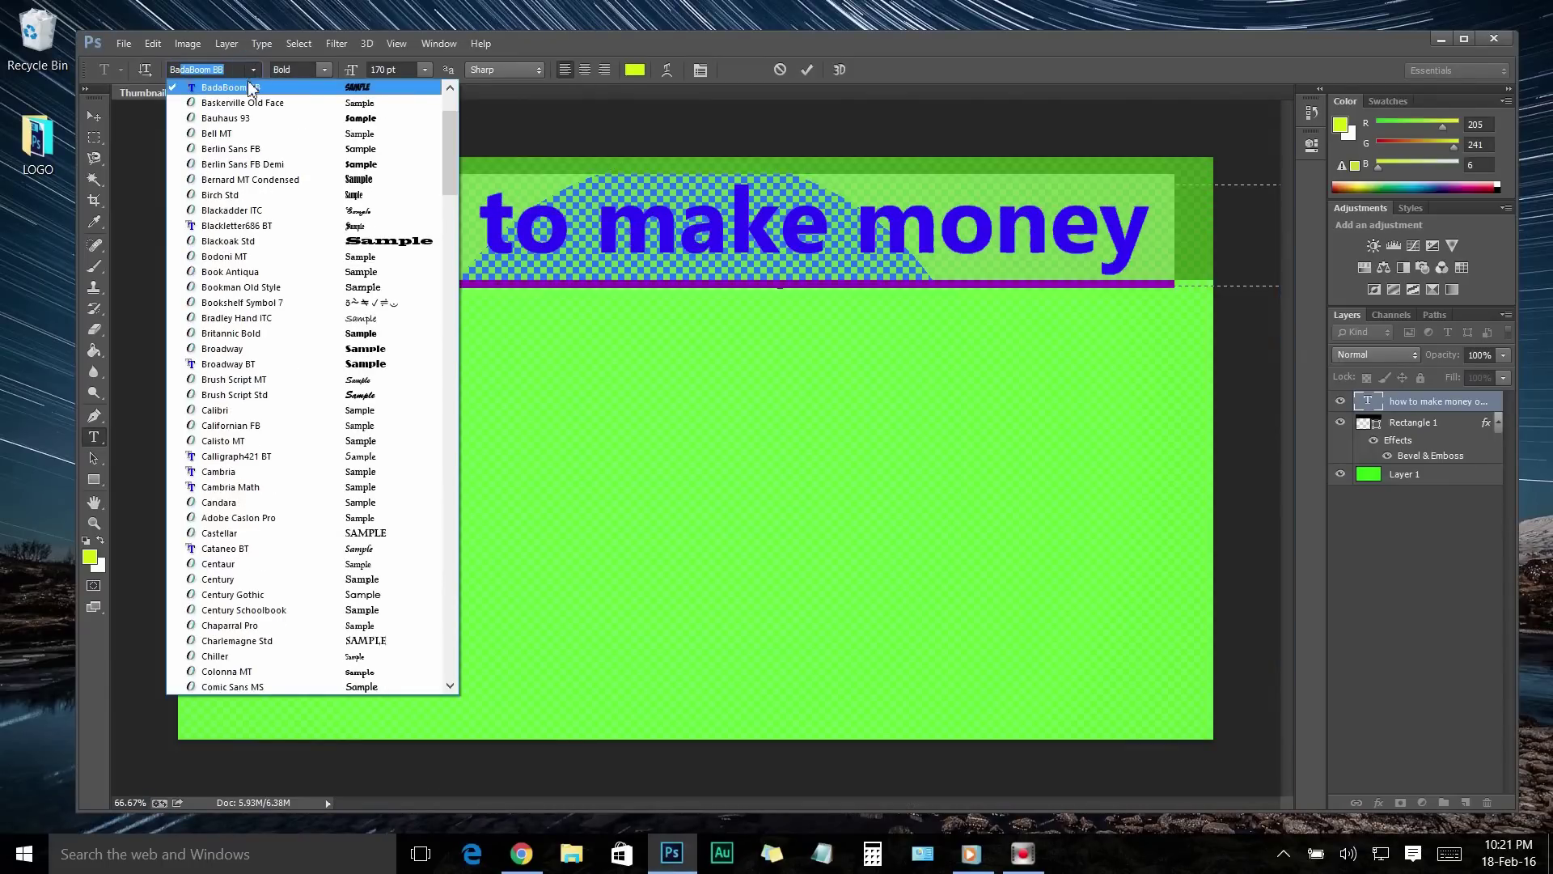
click(241, 90)
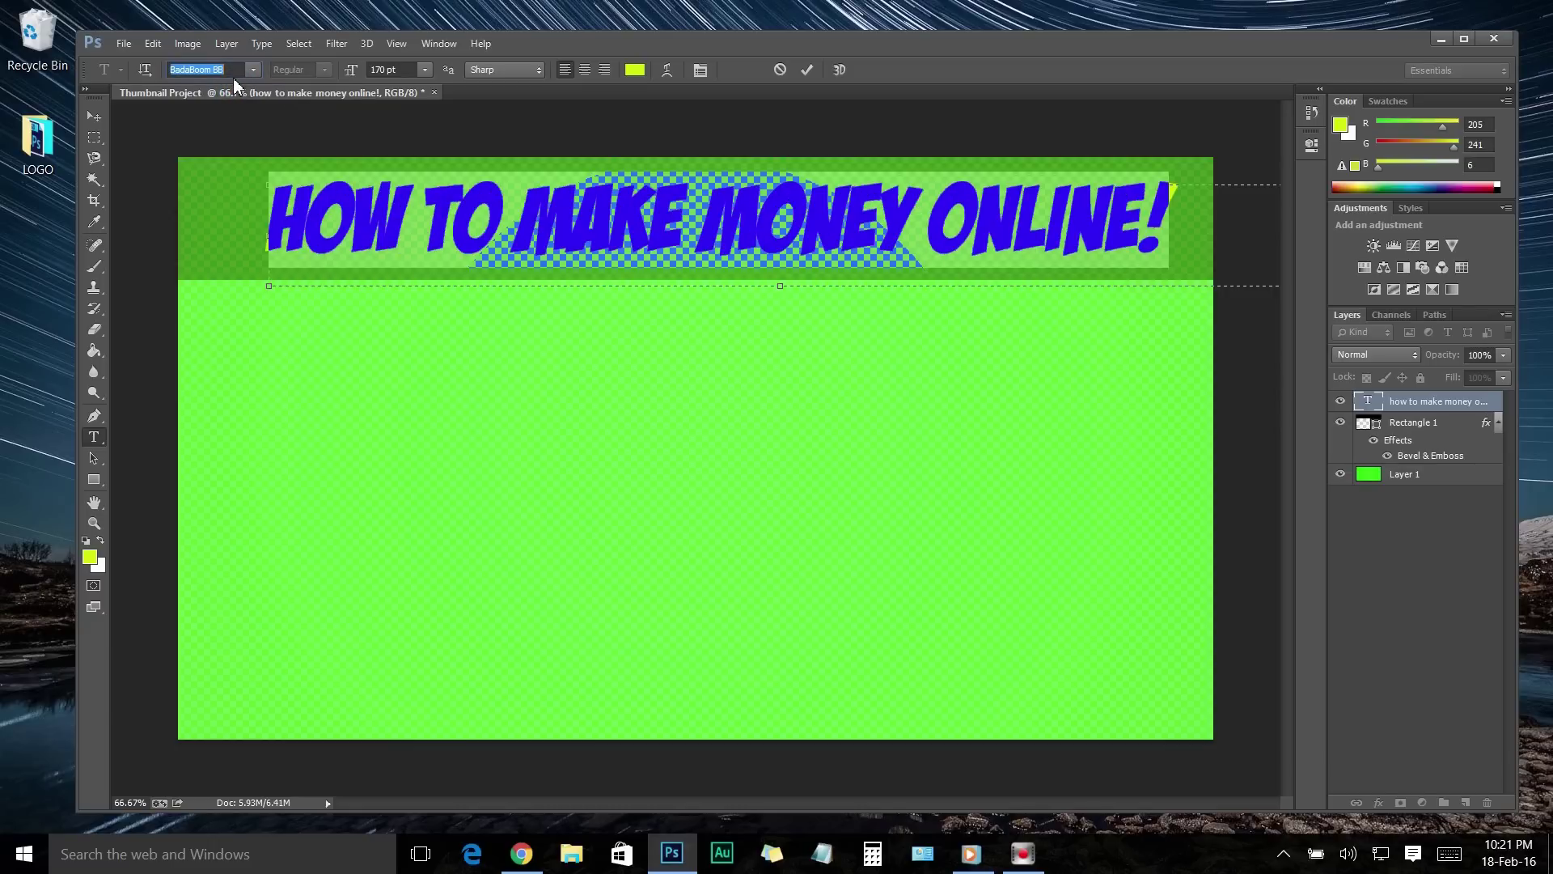
click(760, 239)
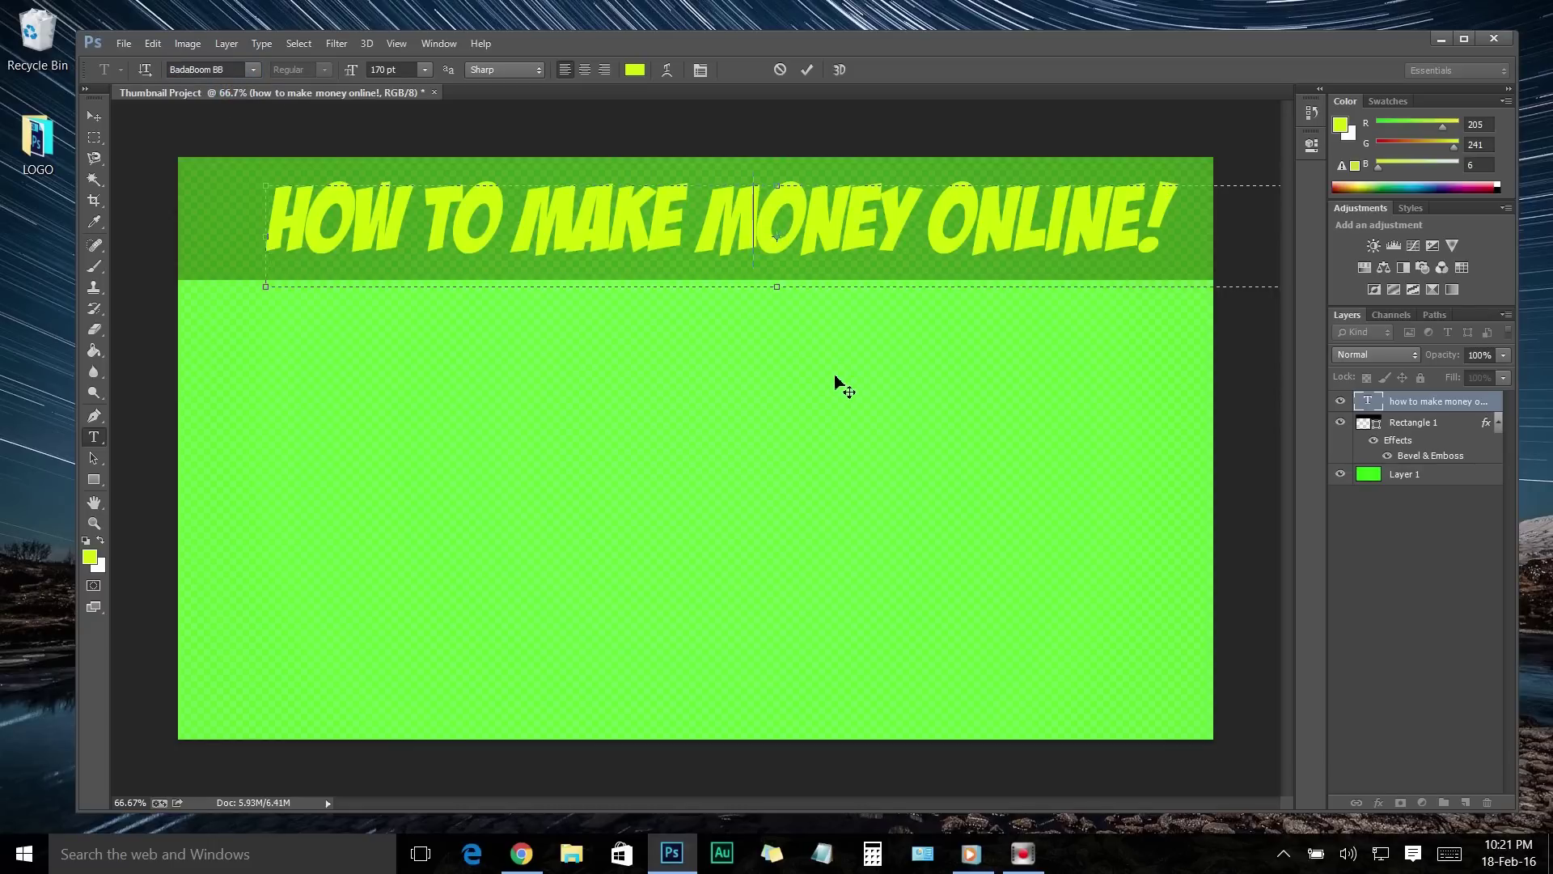
mouse_move(836, 375)
mouse_down()
mouse_move(806, 376)
mouse_move(825, 375)
mouse_up()
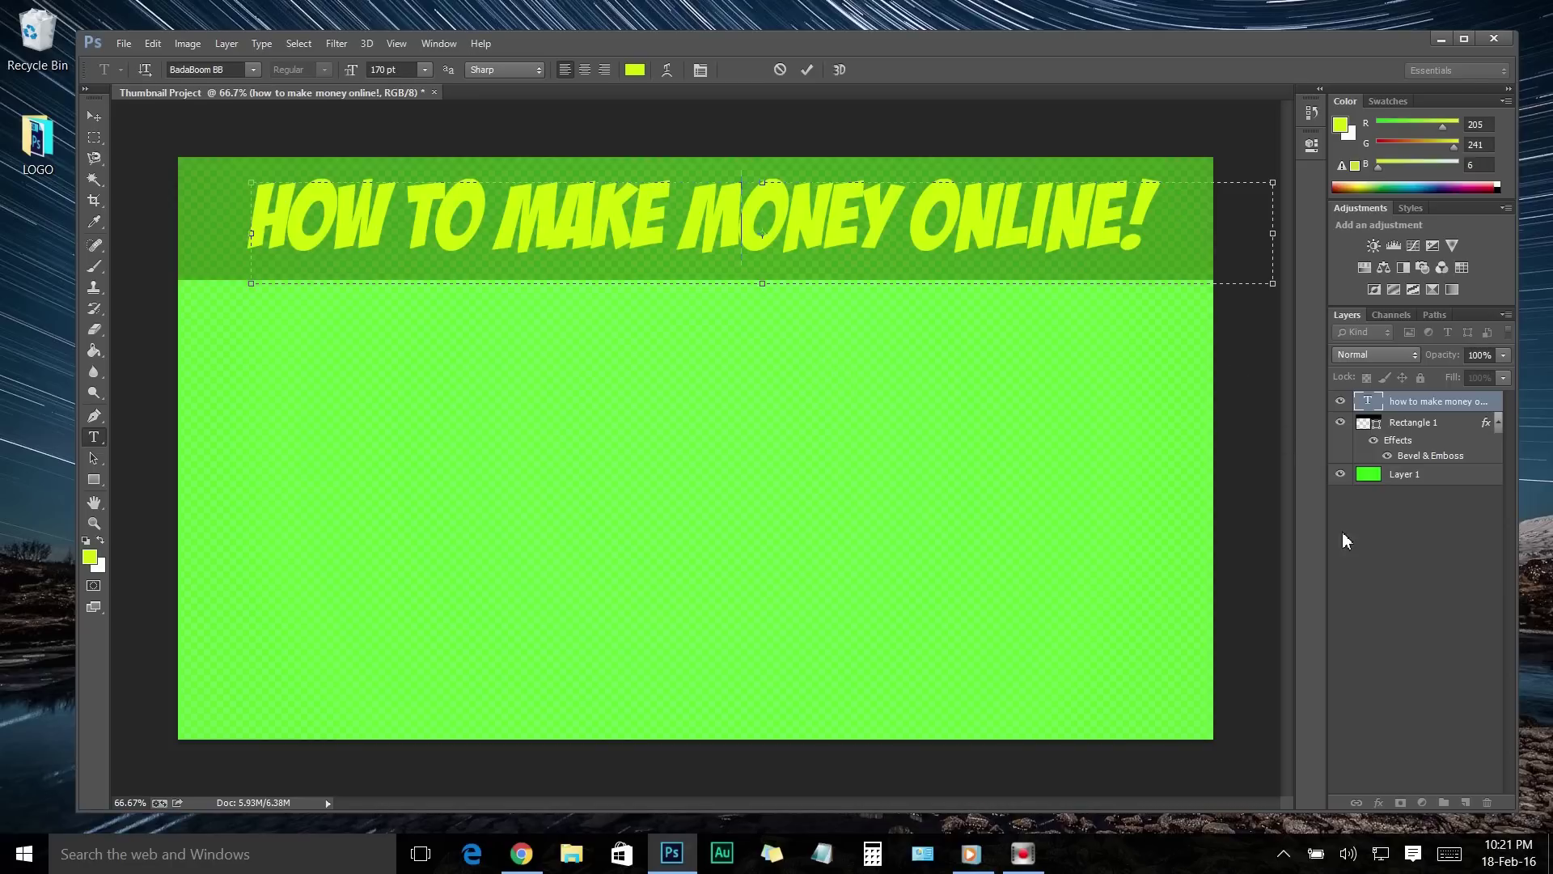
click(1403, 583)
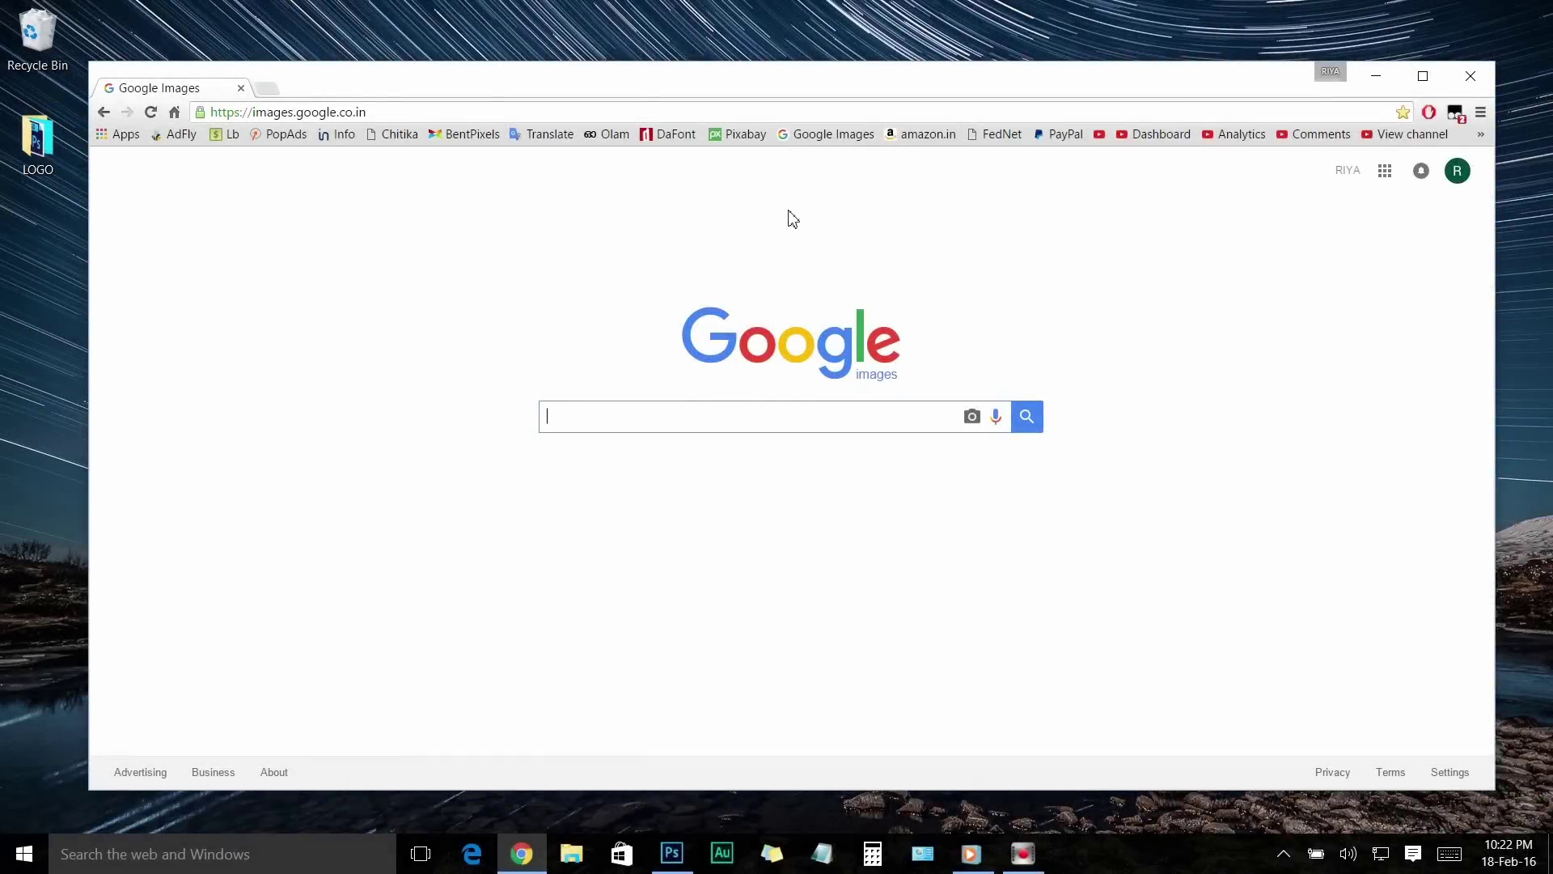
Search Google Images for 'Money' using advanced search limited to images free to use, share or modify commercially
text(oney)
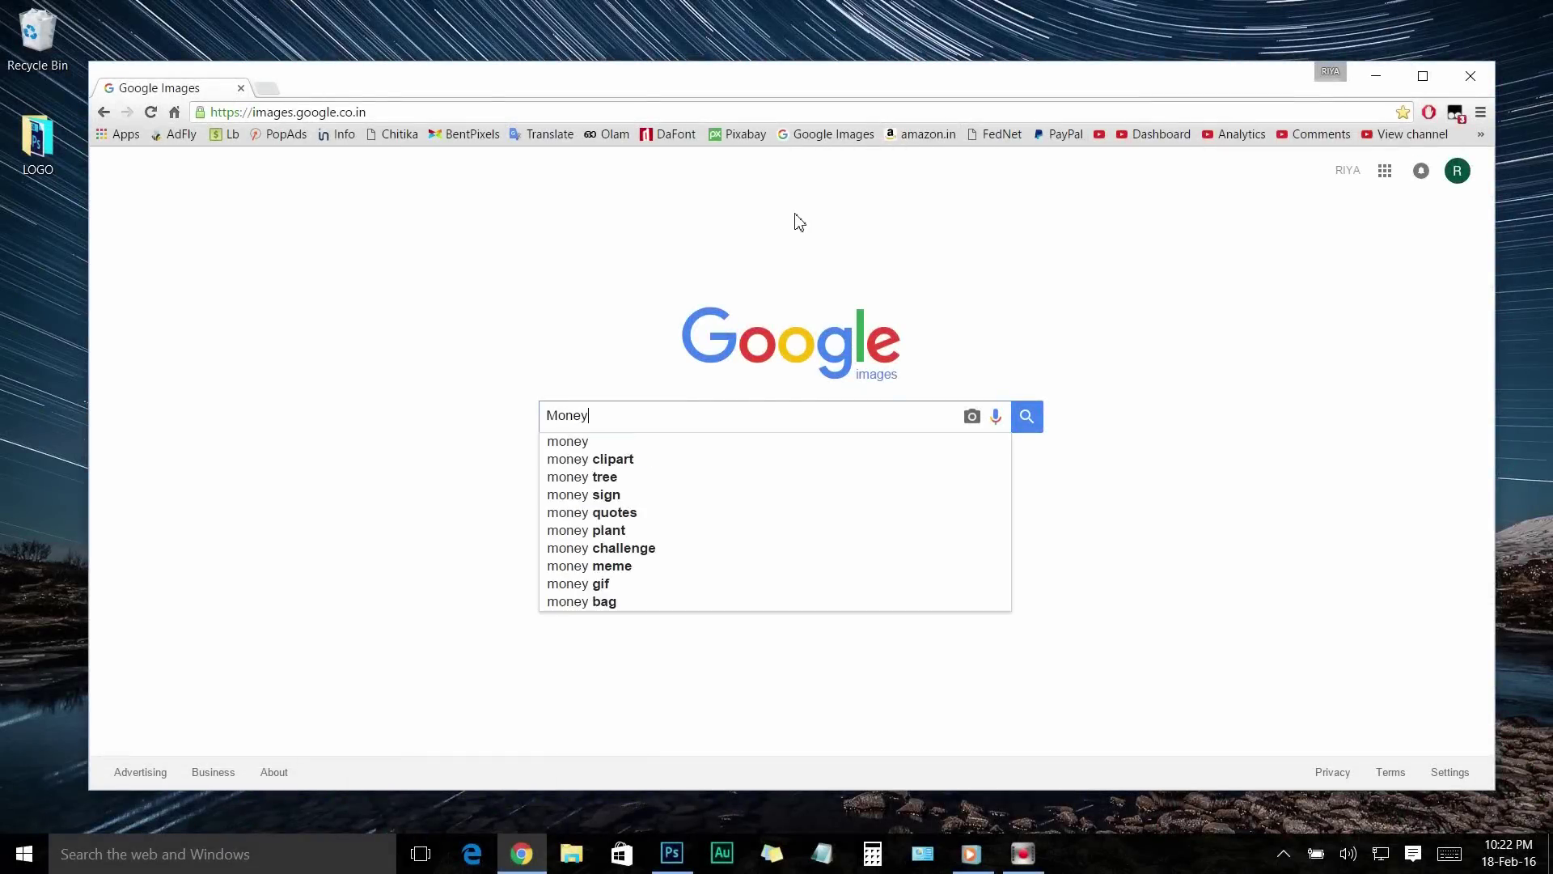
key(Return)
click(1424, 224)
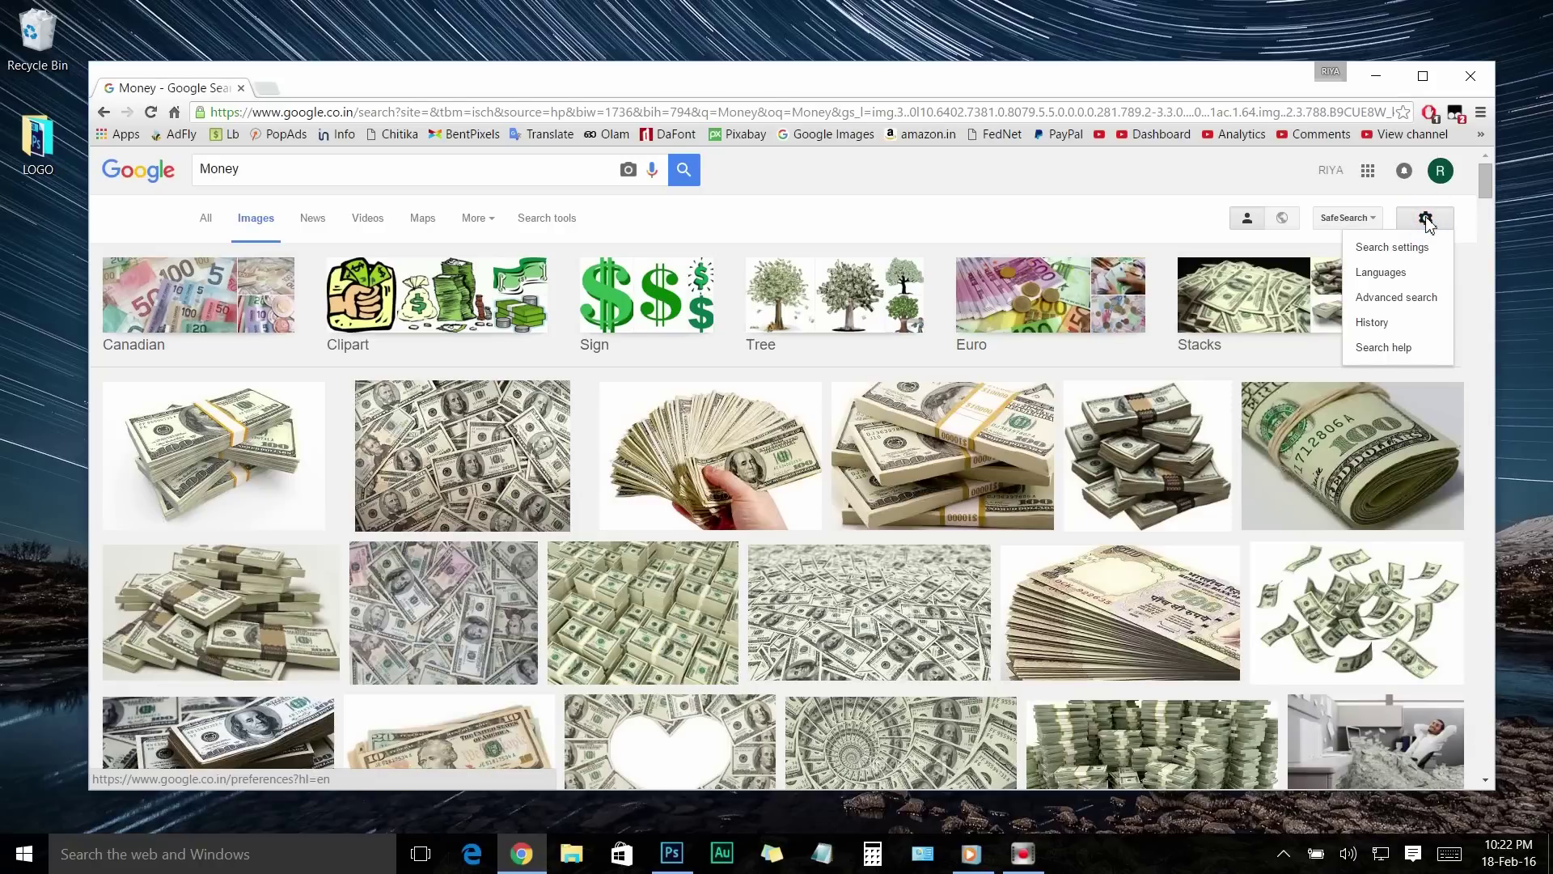
click(1396, 297)
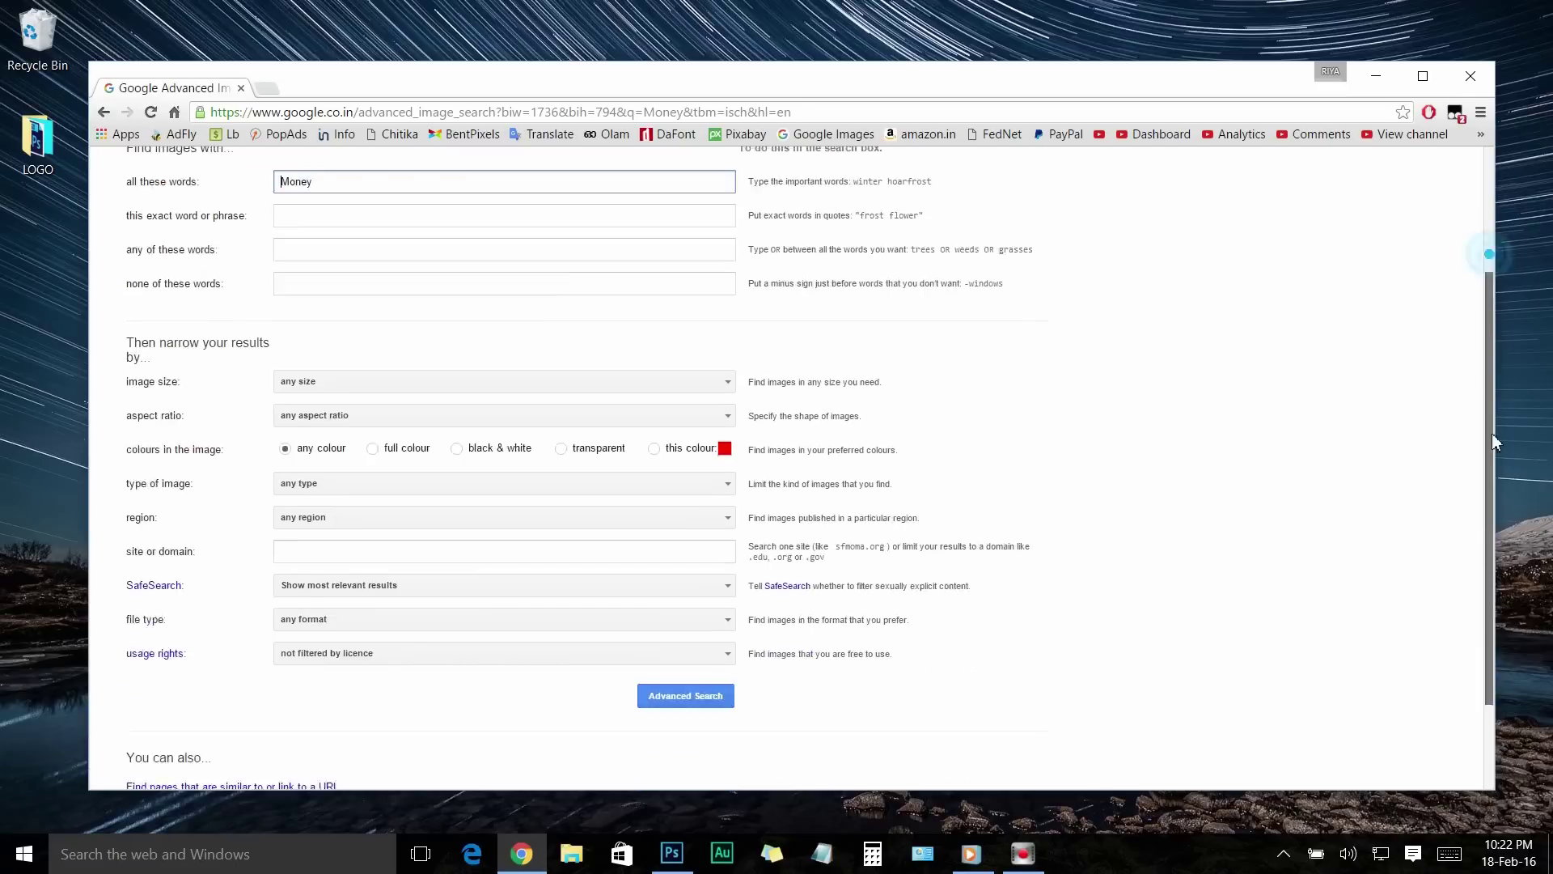
drag(1487, 360, 1486, 569)
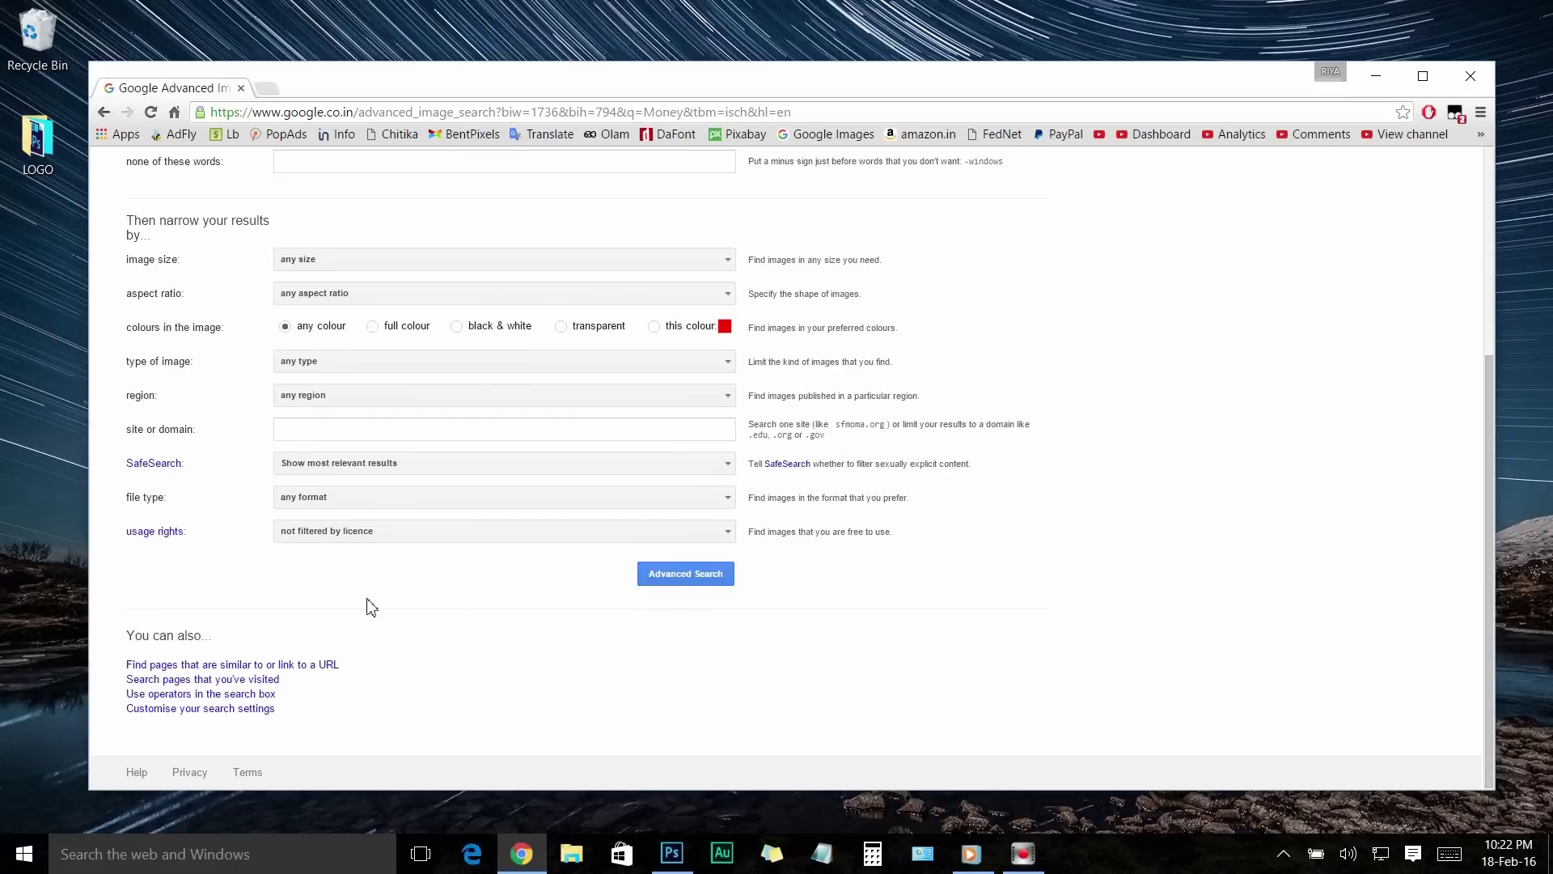
click(332, 534)
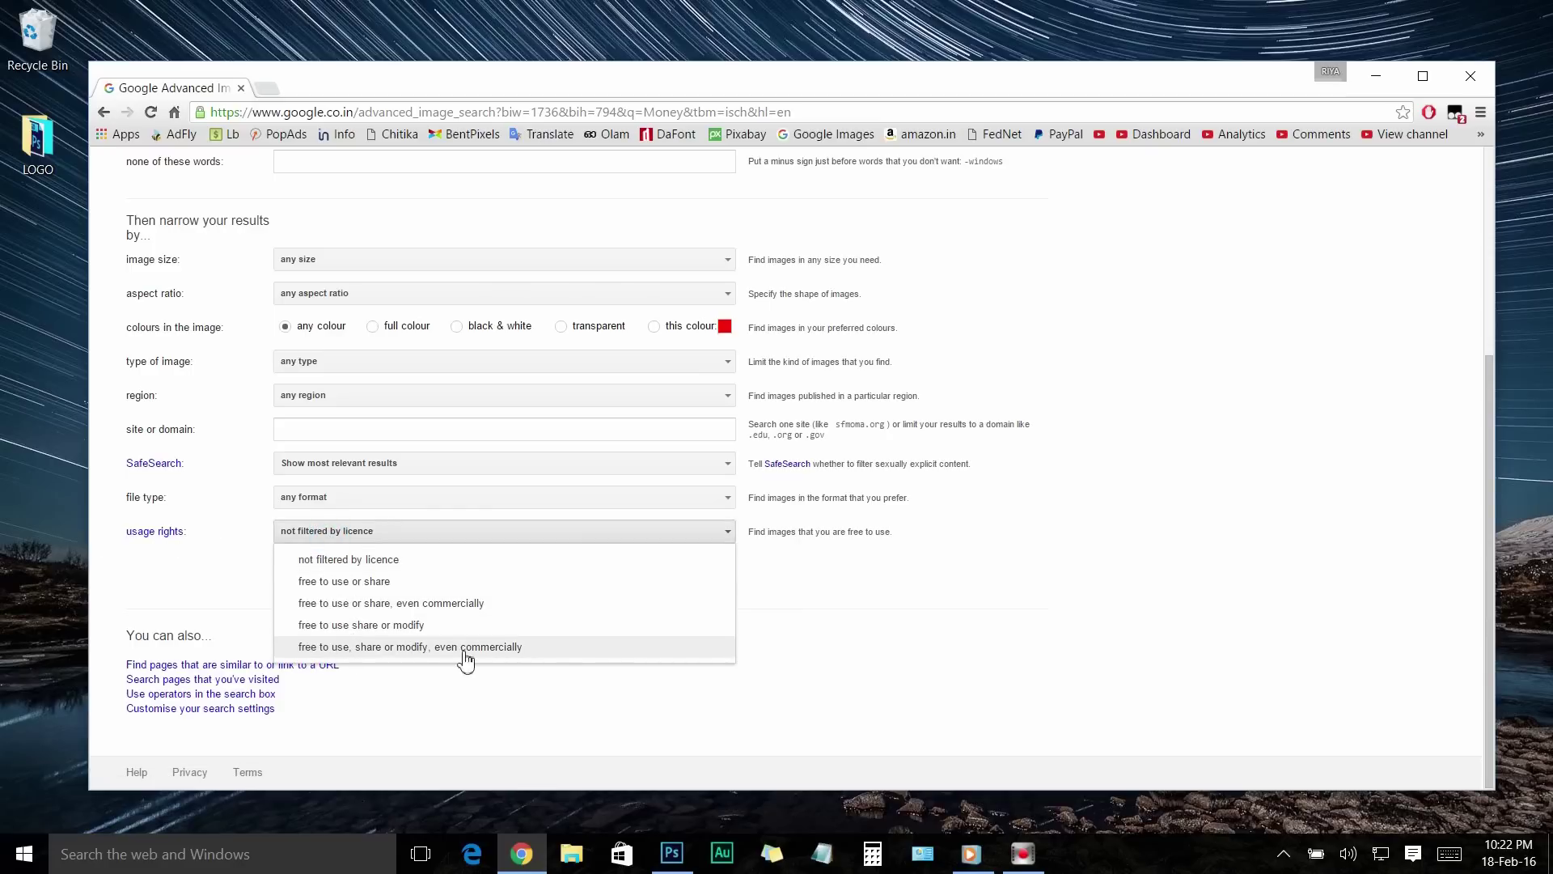
click(437, 648)
click(692, 581)
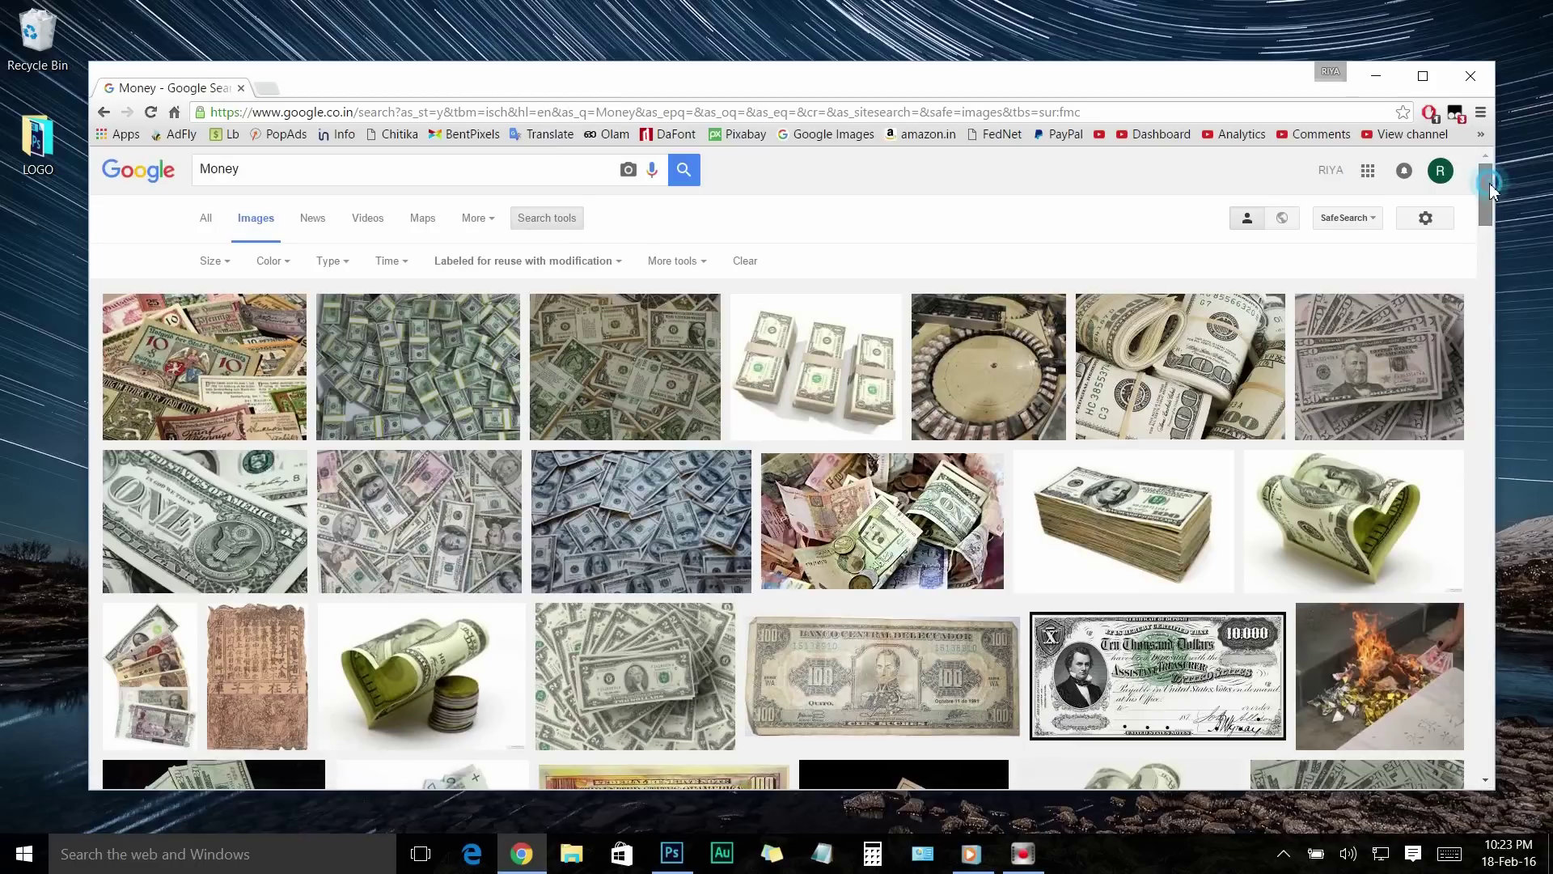
drag(1489, 183, 1483, 672)
Open Pixabay and sign out of the account
click(736, 134)
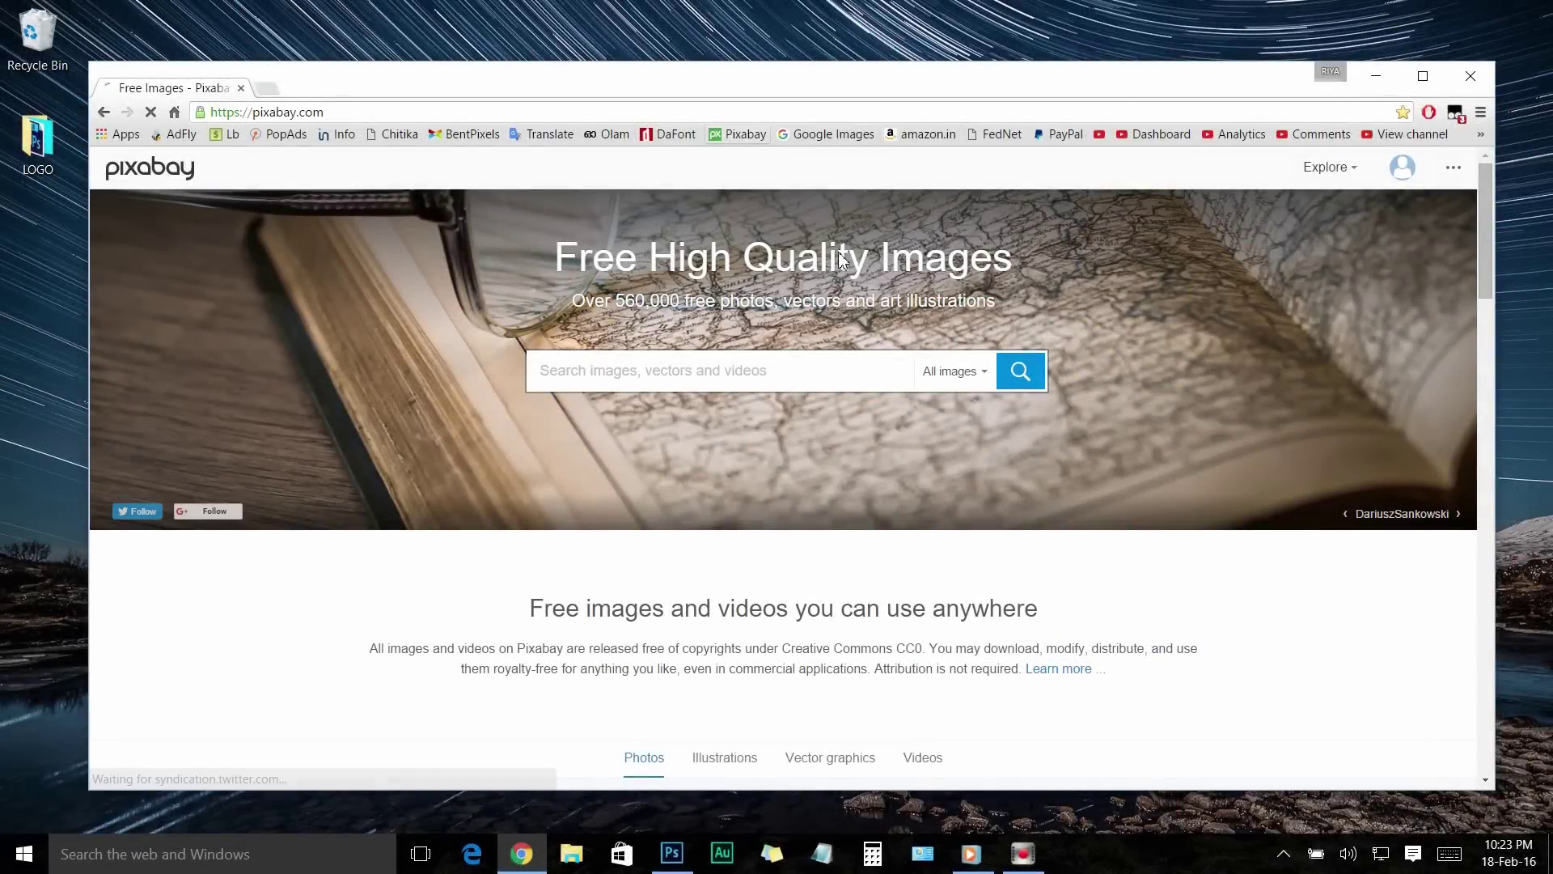
click(1402, 167)
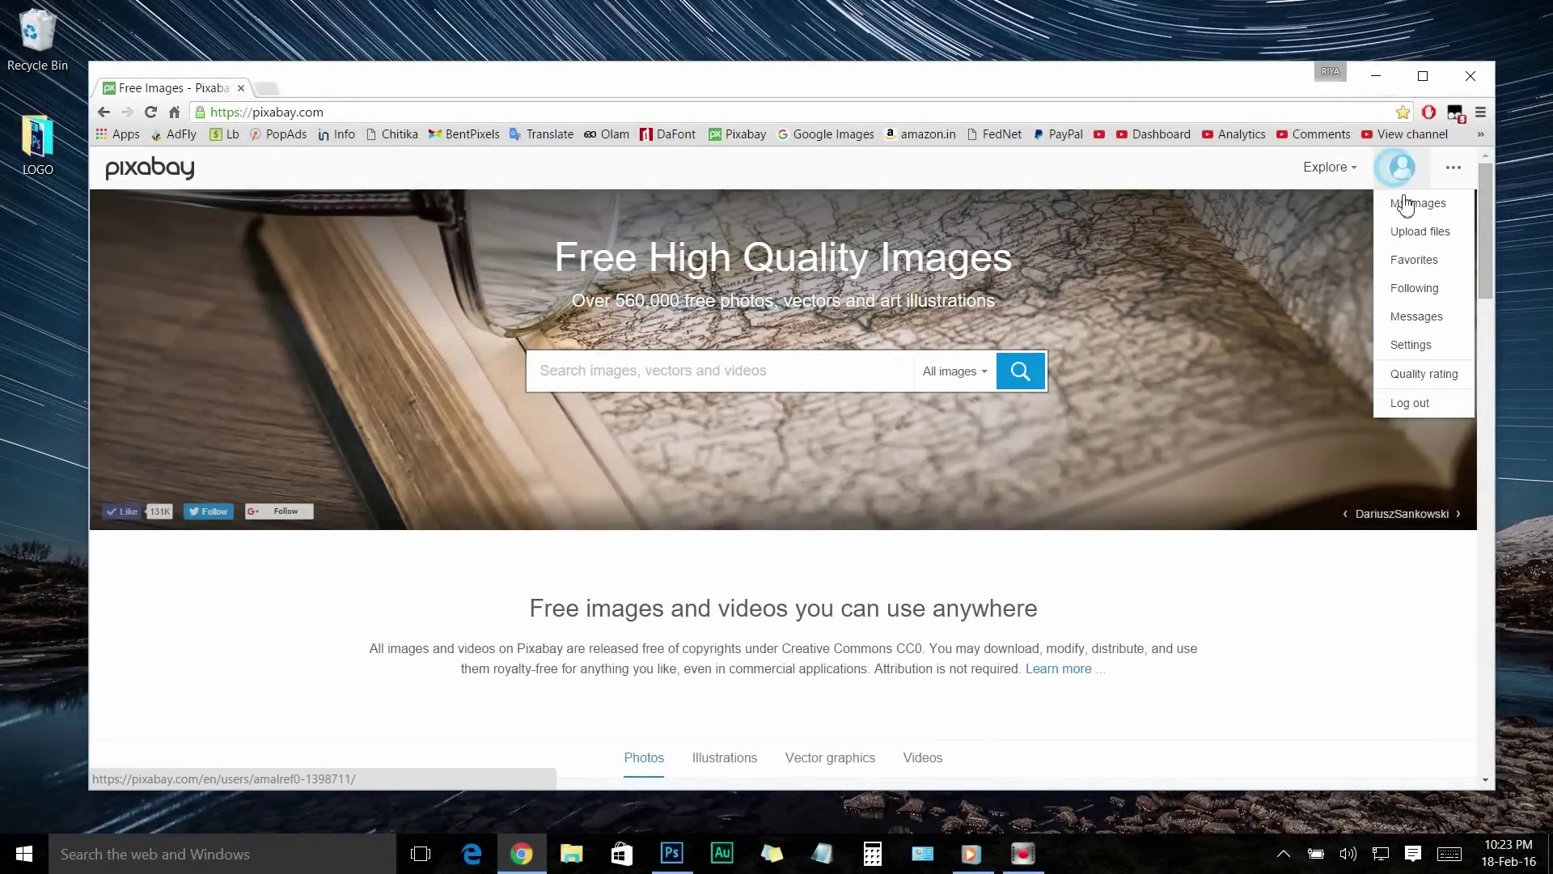
click(1418, 412)
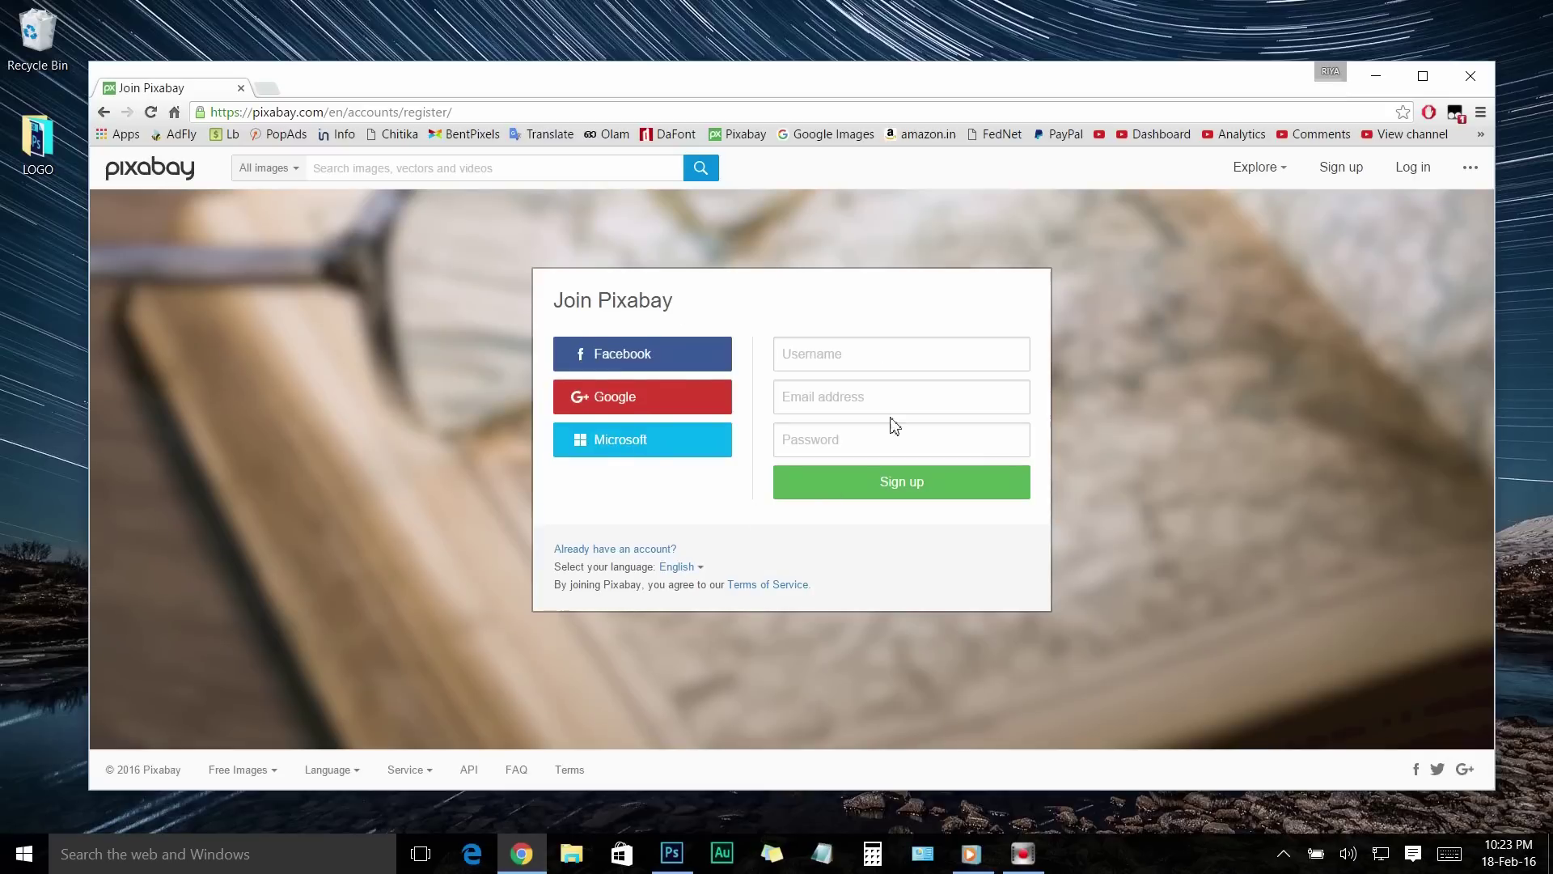
click(938, 399)
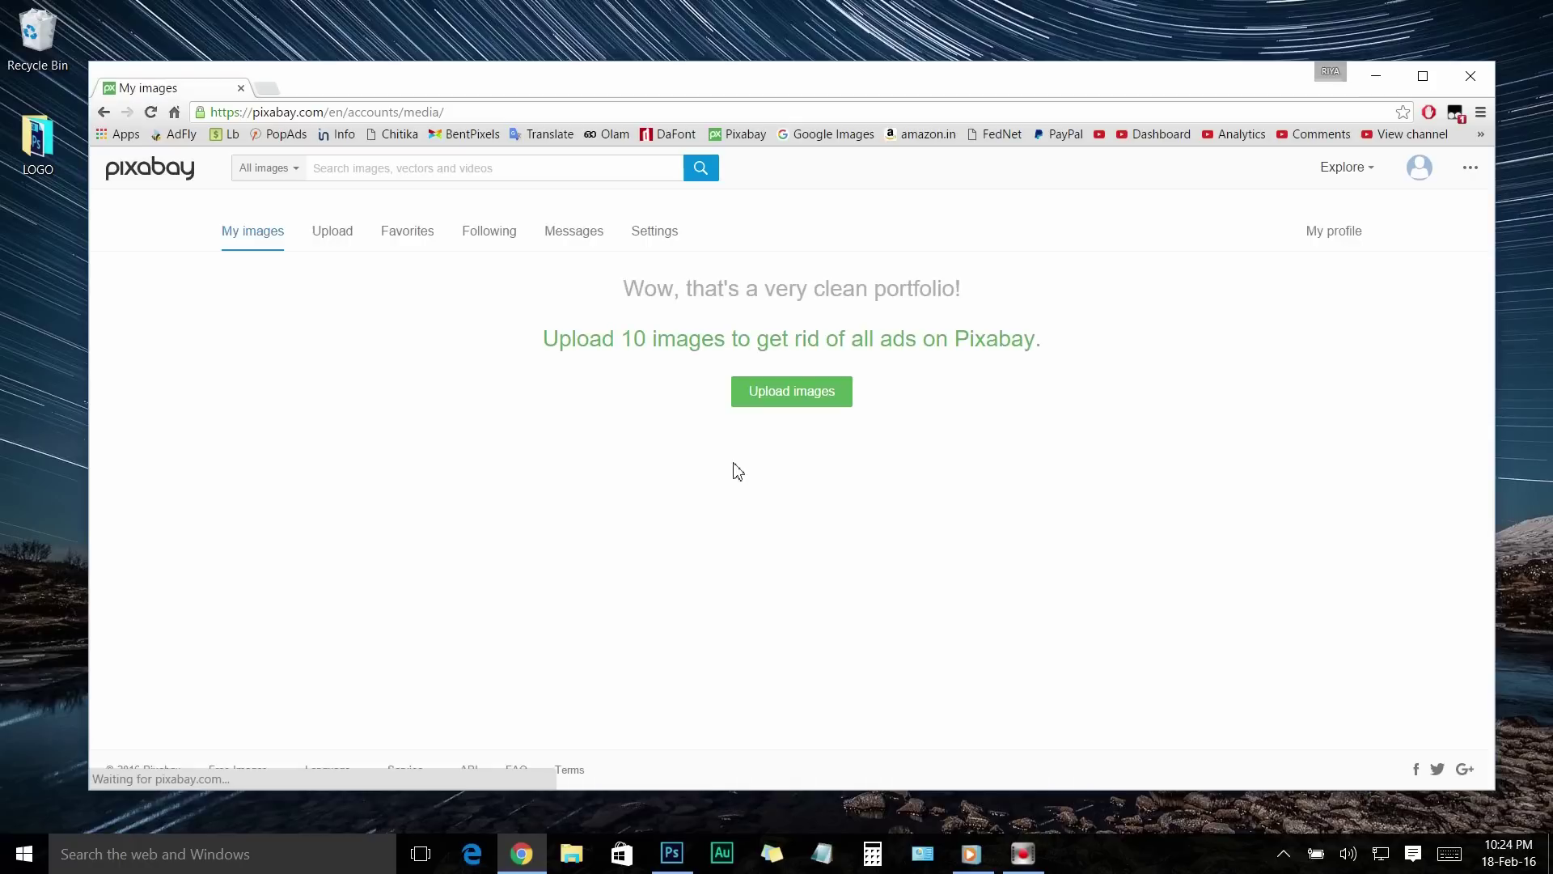
Search Pixabay for 'Money' and download the scattered banknotes photo
click(467, 162)
text(Money)
click(700, 168)
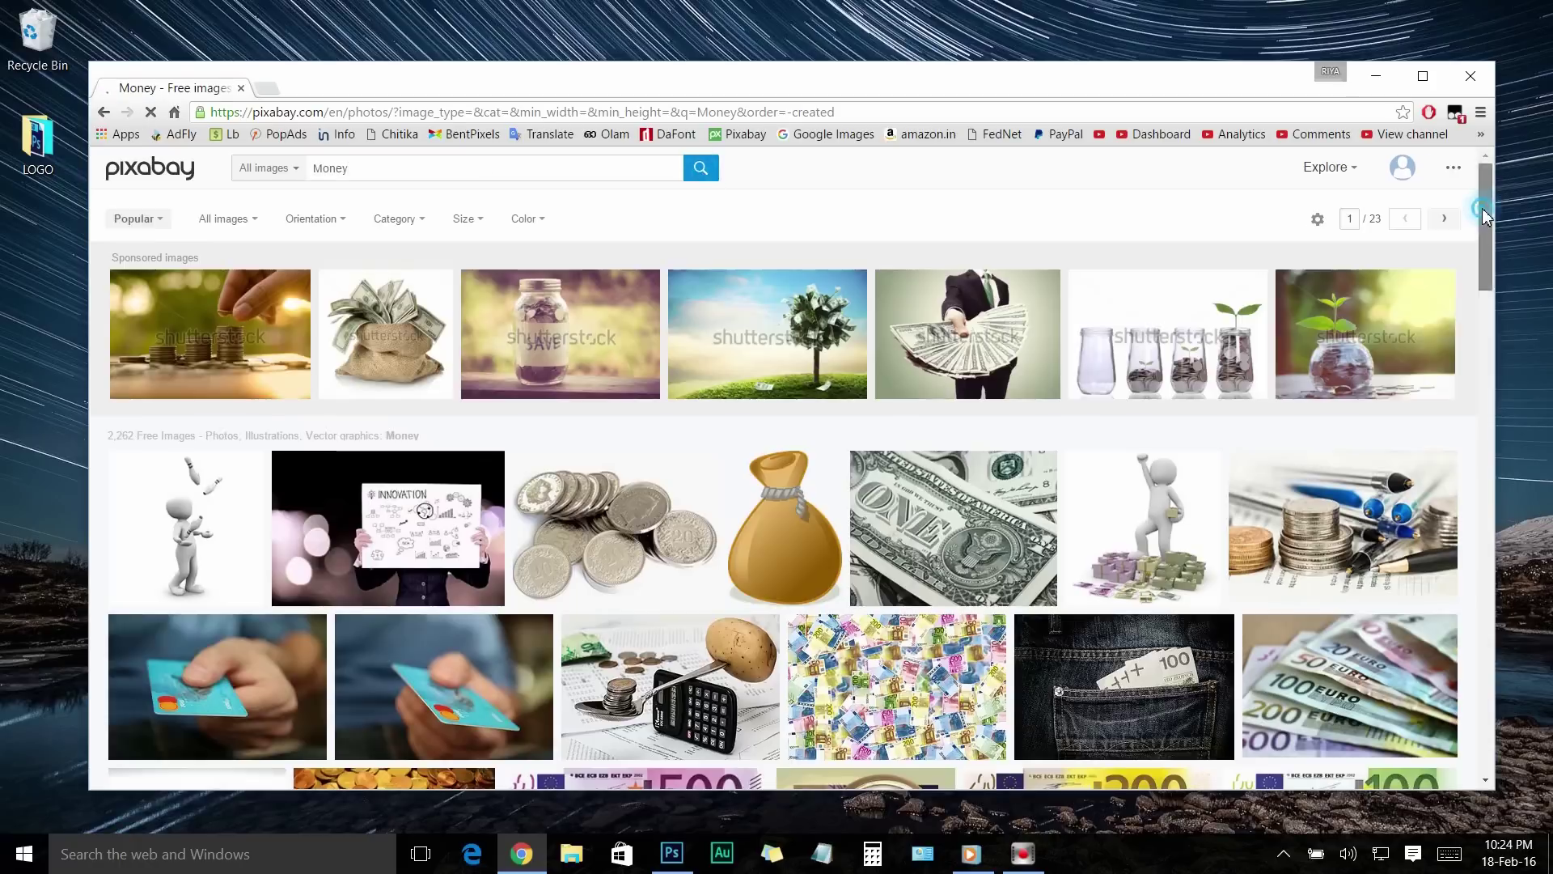
drag(1485, 214, 1474, 446)
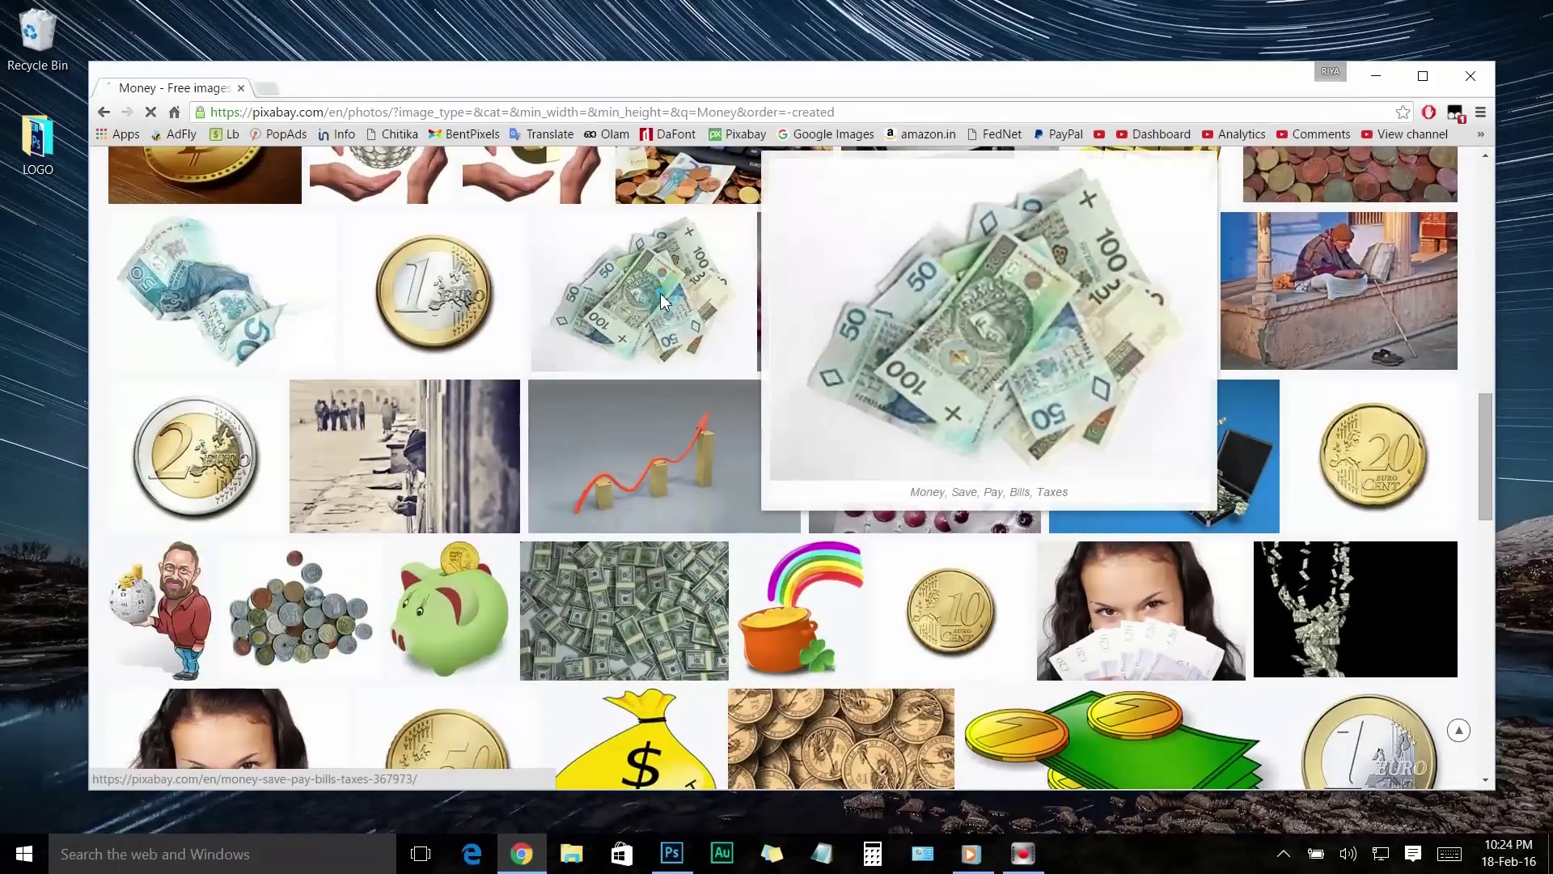
click(661, 296)
click(1195, 467)
click(1141, 616)
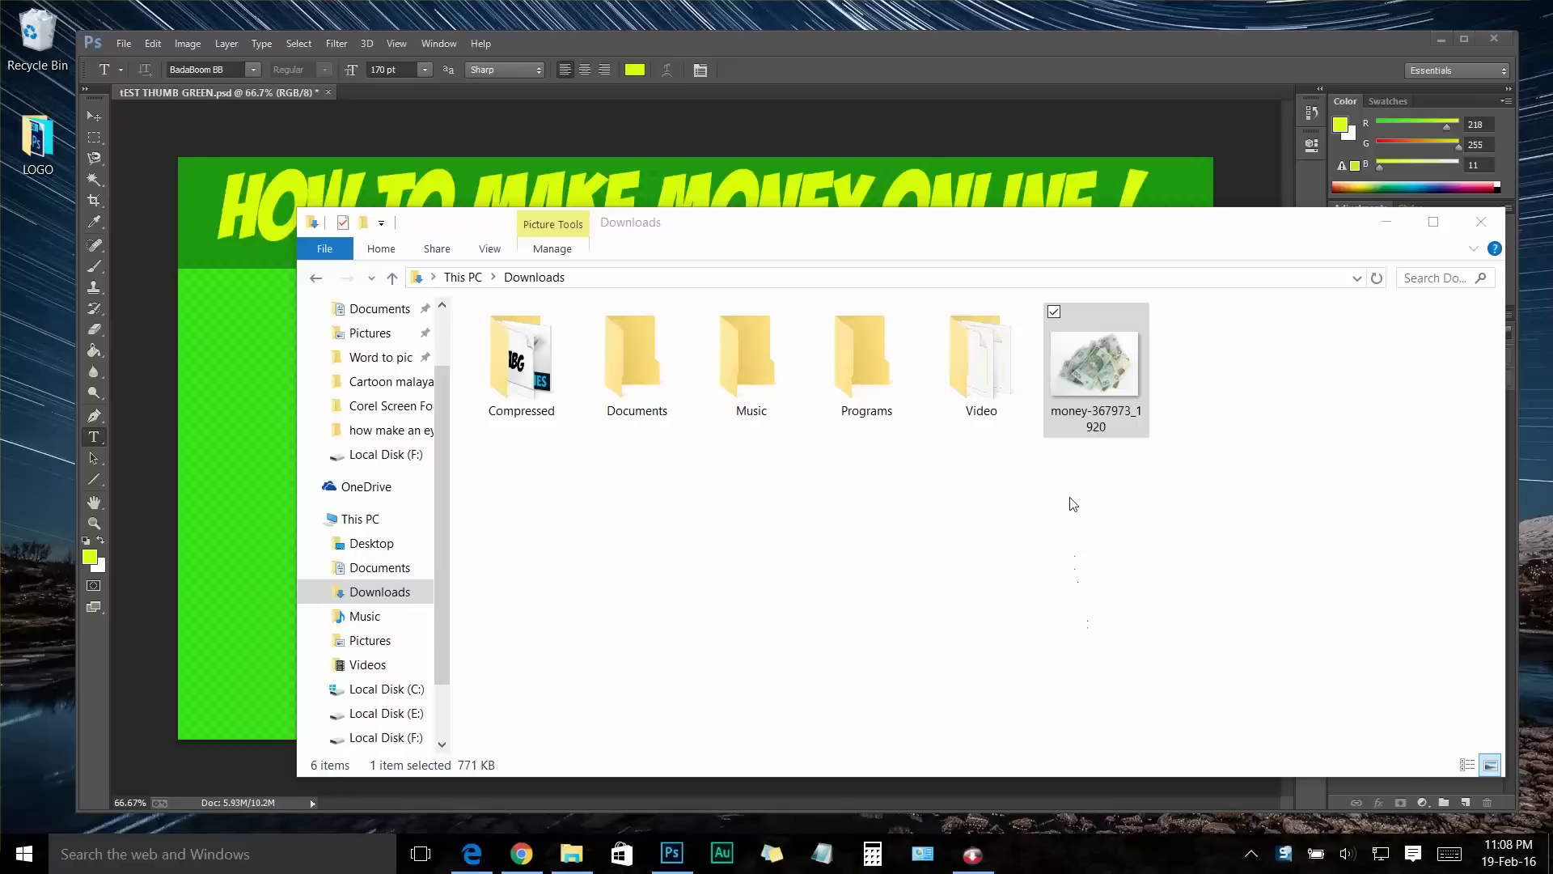
drag(1093, 368, 1073, 175)
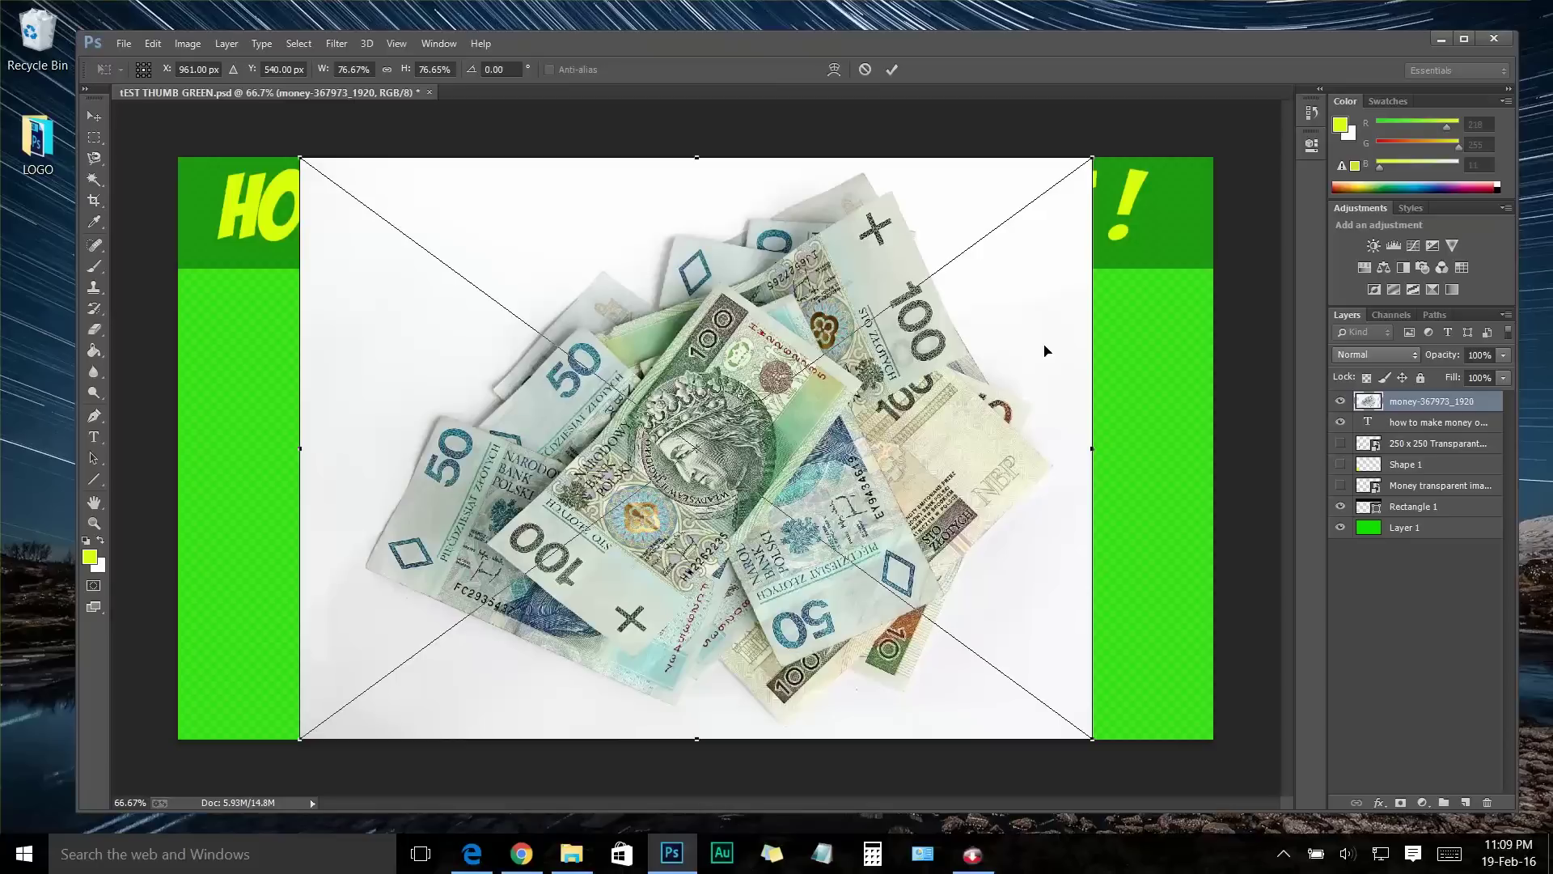
right_click(1045, 350)
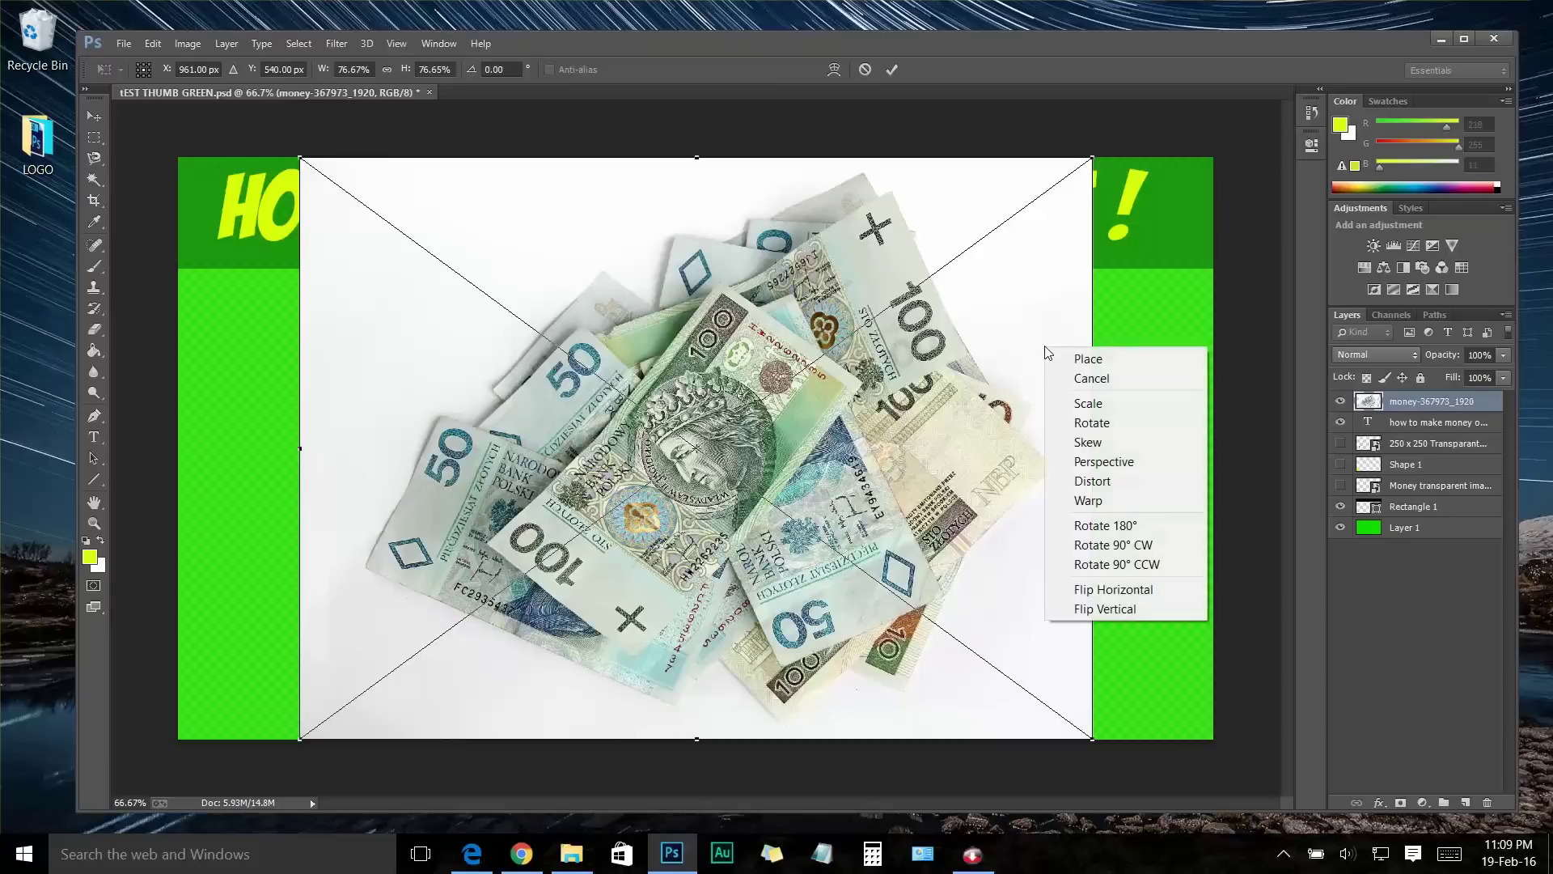
click(1076, 378)
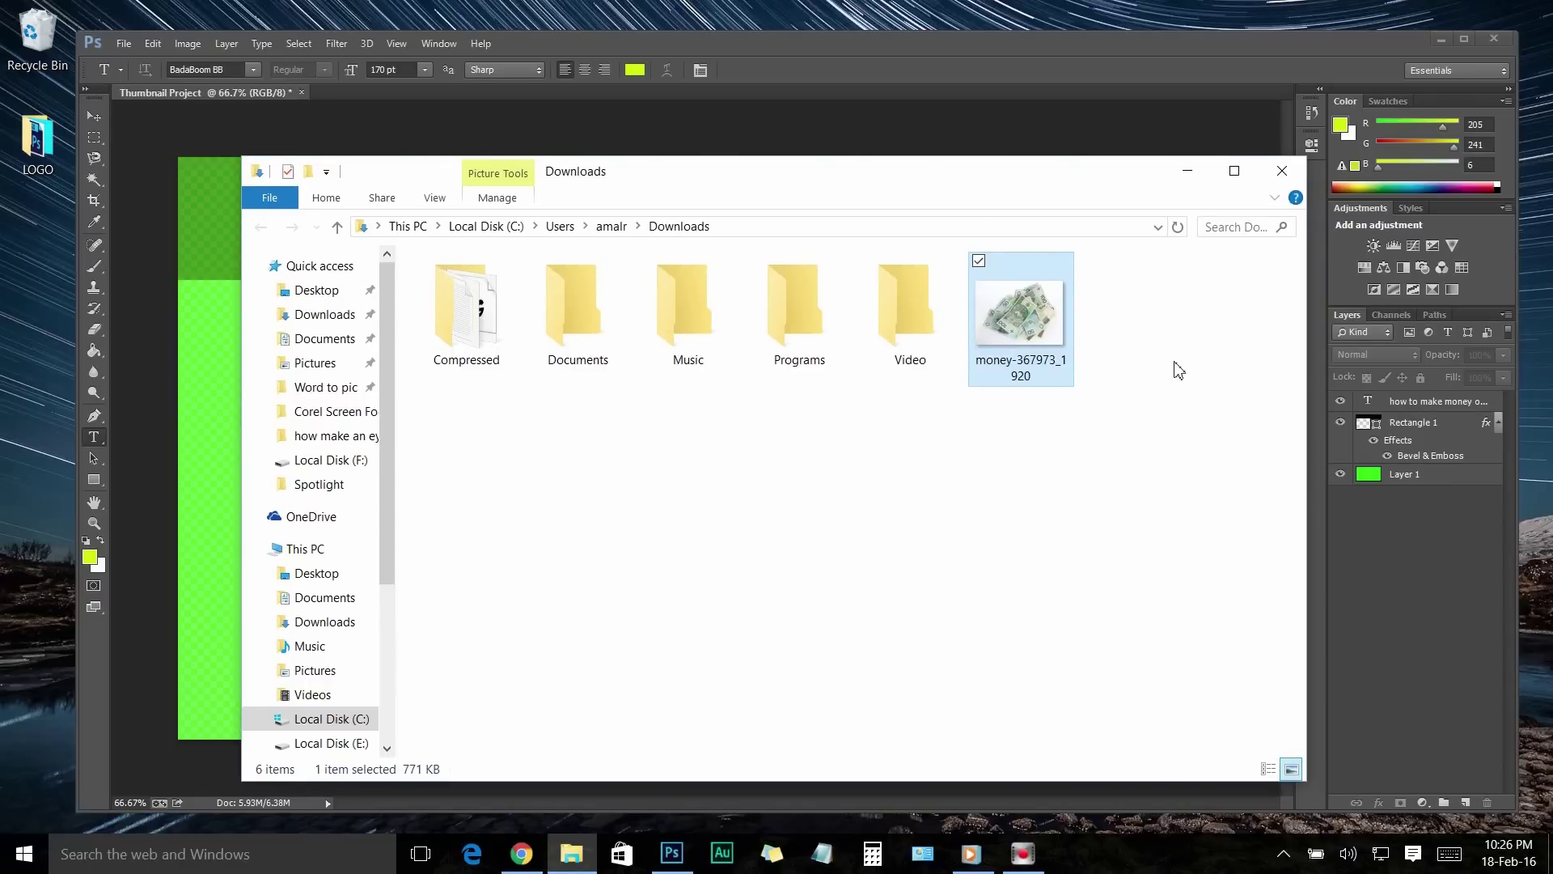
drag(1021, 316, 1029, 63)
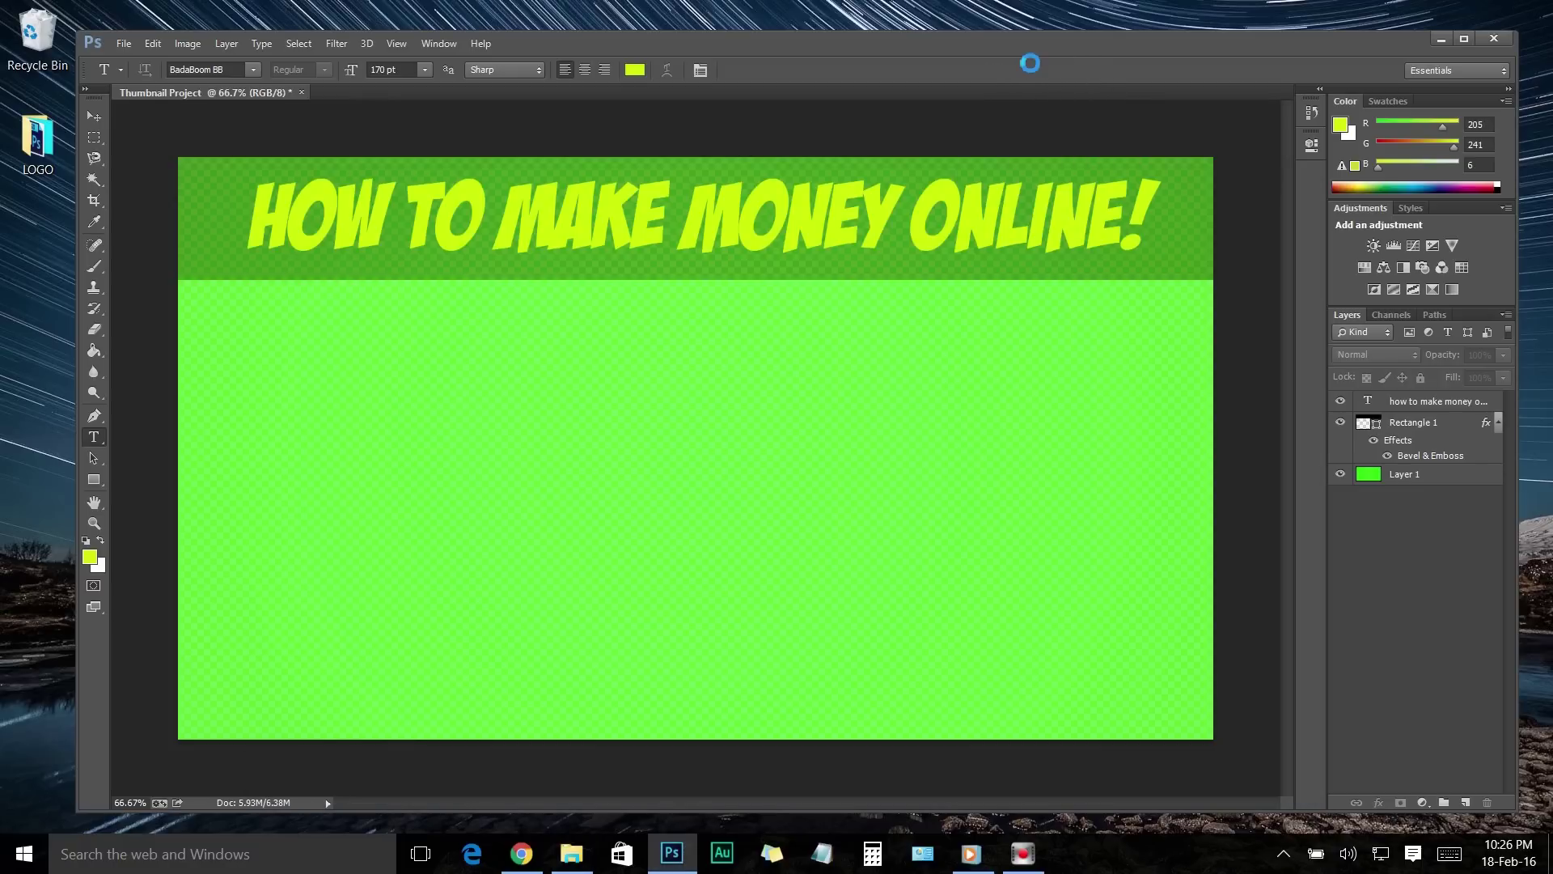
Duplicate the money photo's Background layer and delete the locked original, leaving only Background copy
key(v)
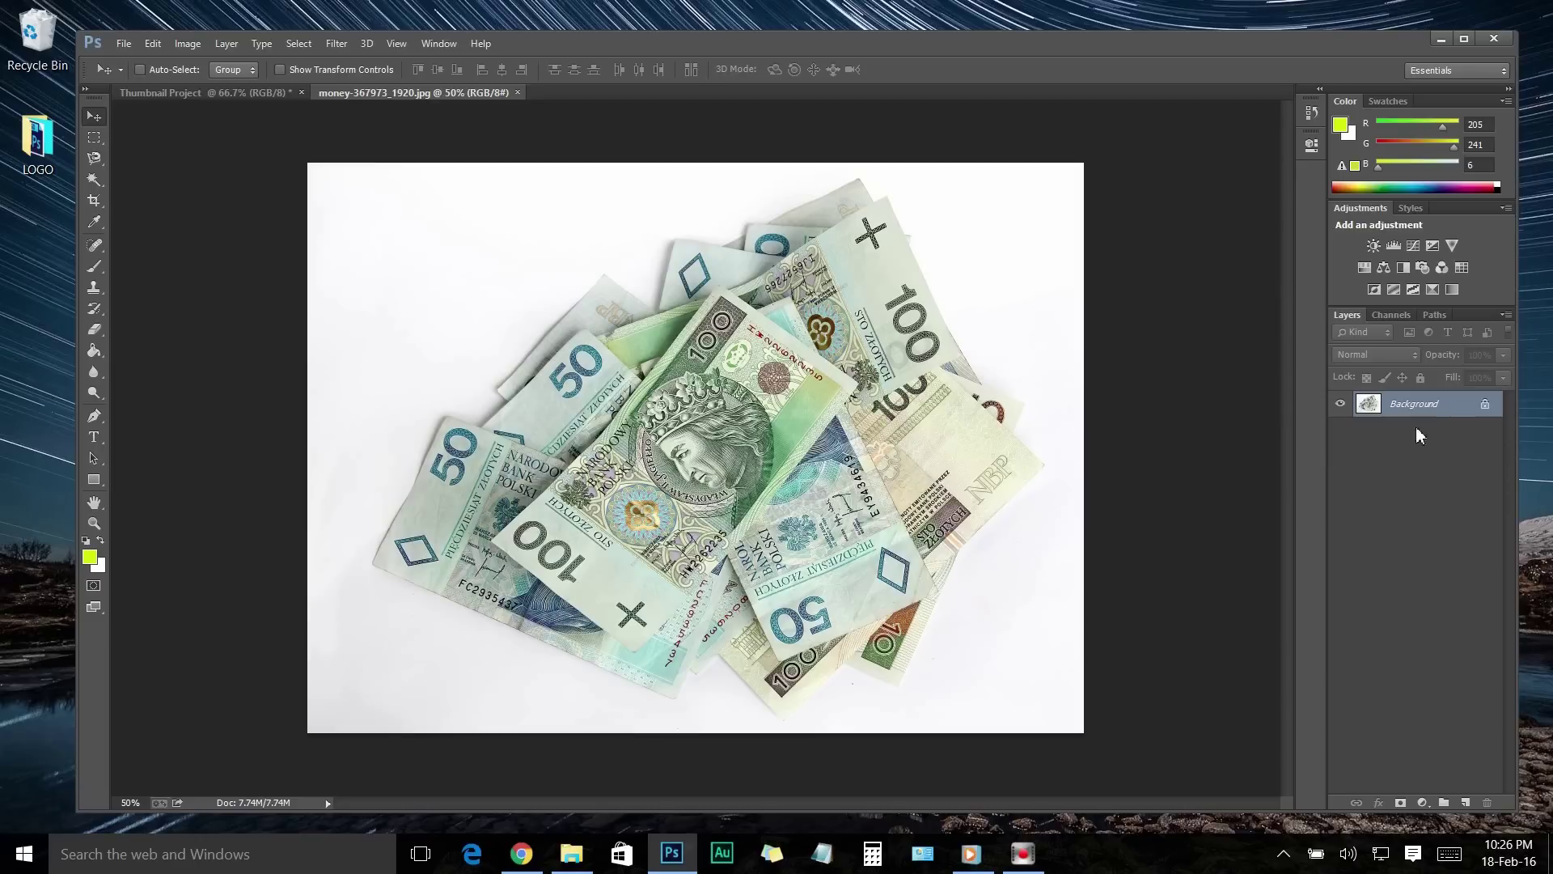
right_click(1434, 405)
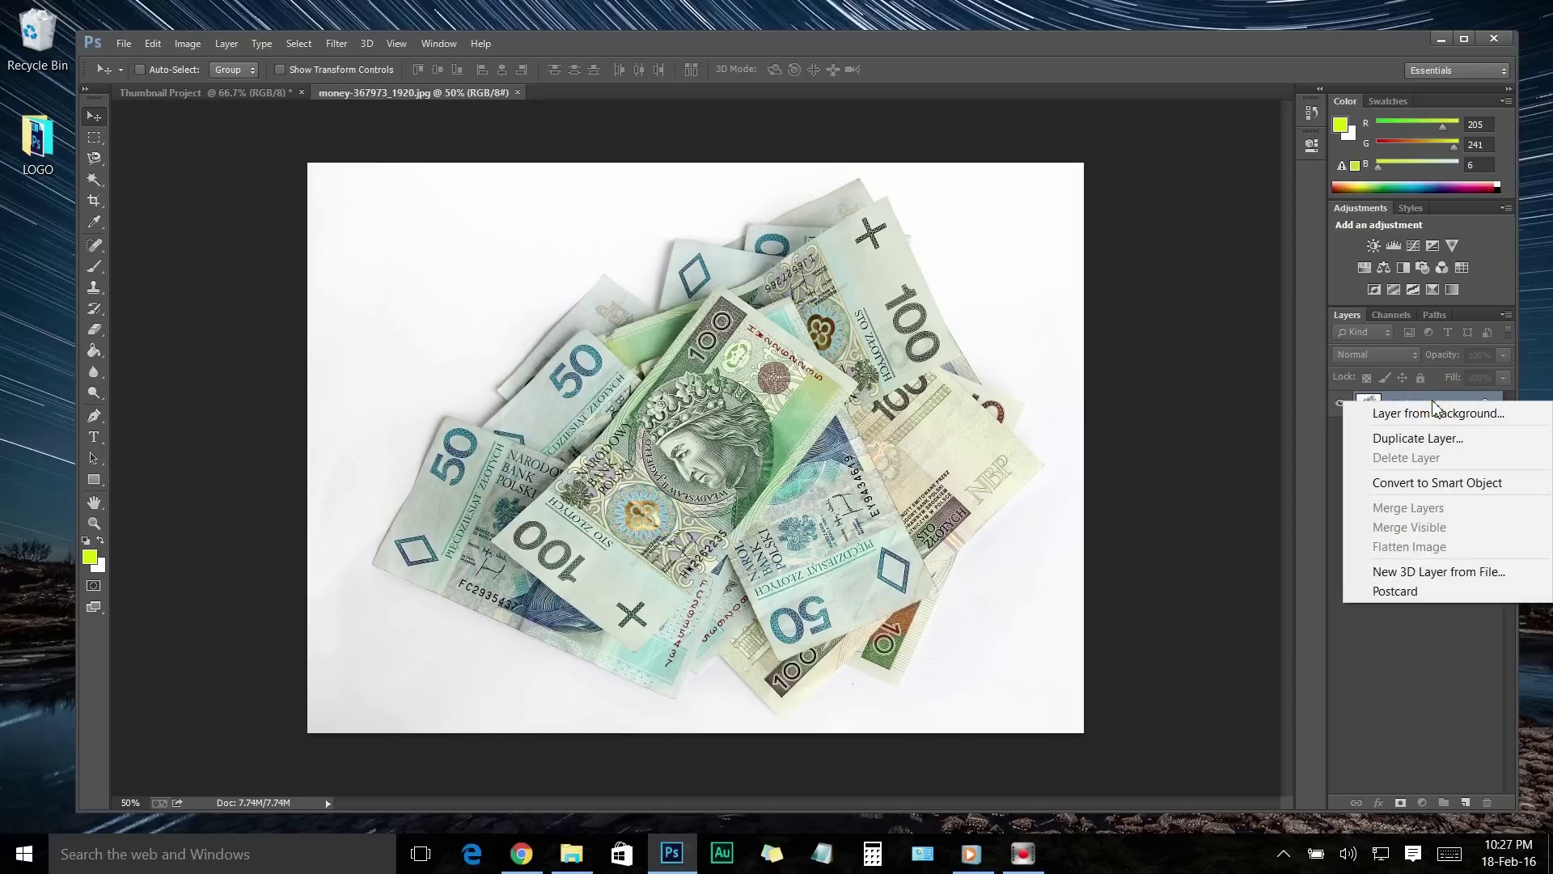
click(1434, 440)
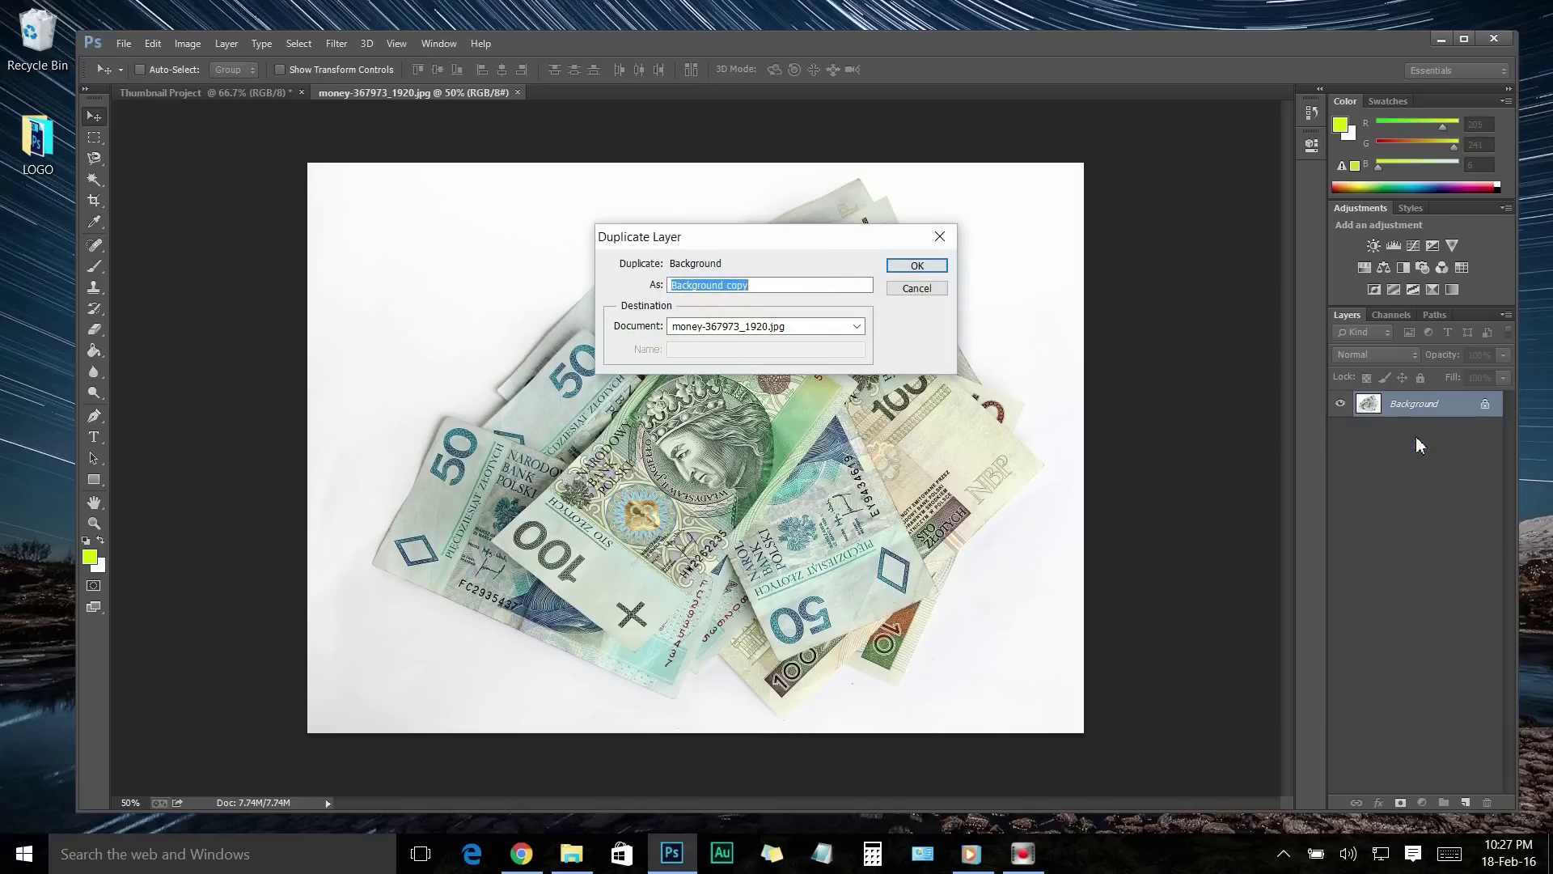
click(917, 267)
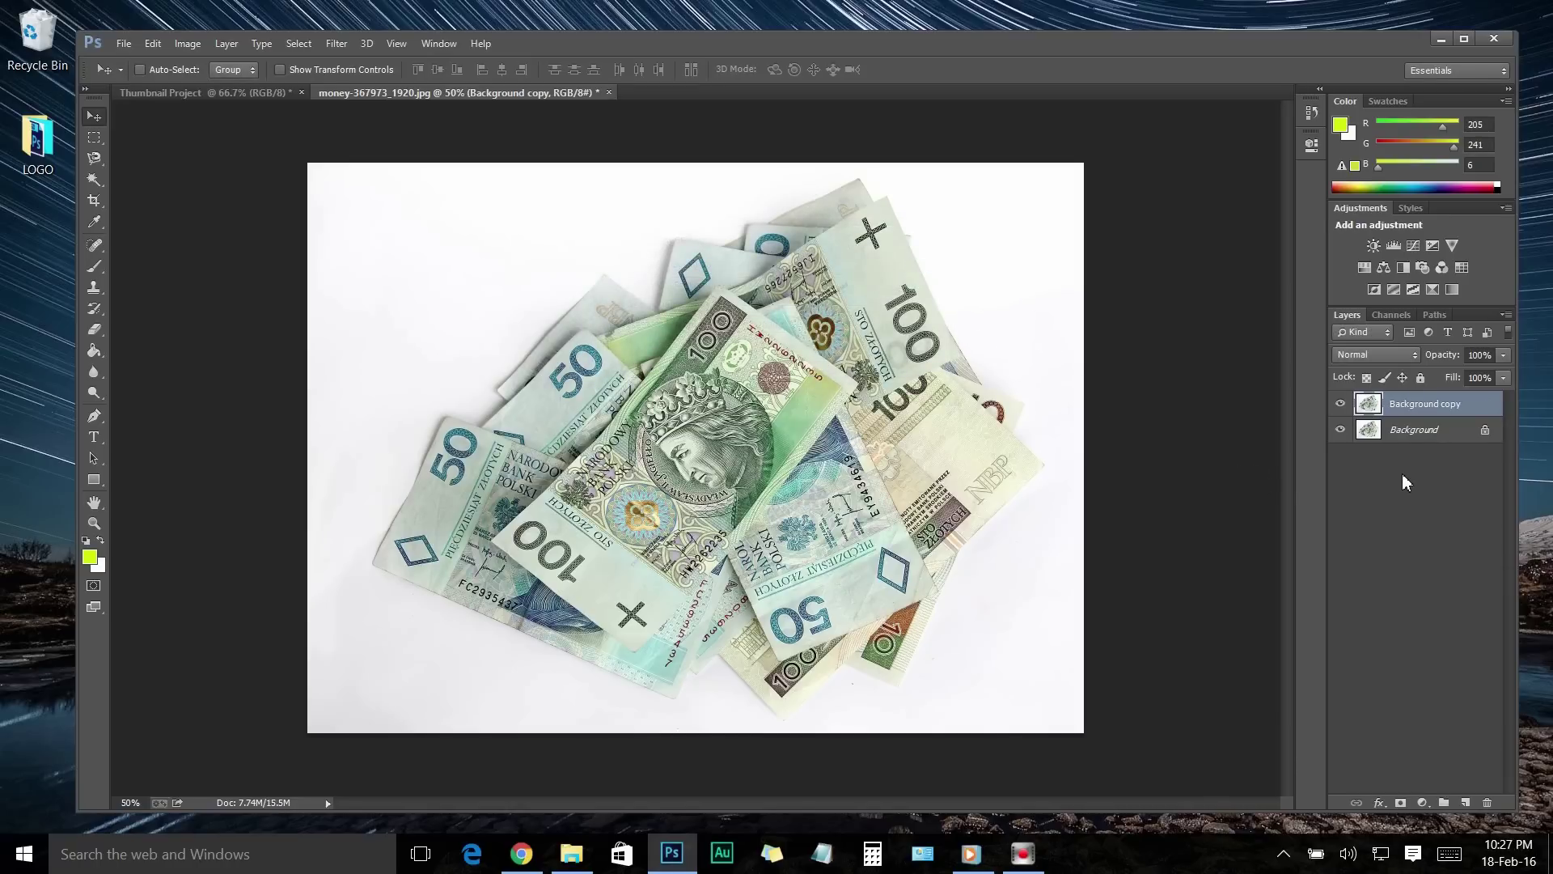
click(1431, 436)
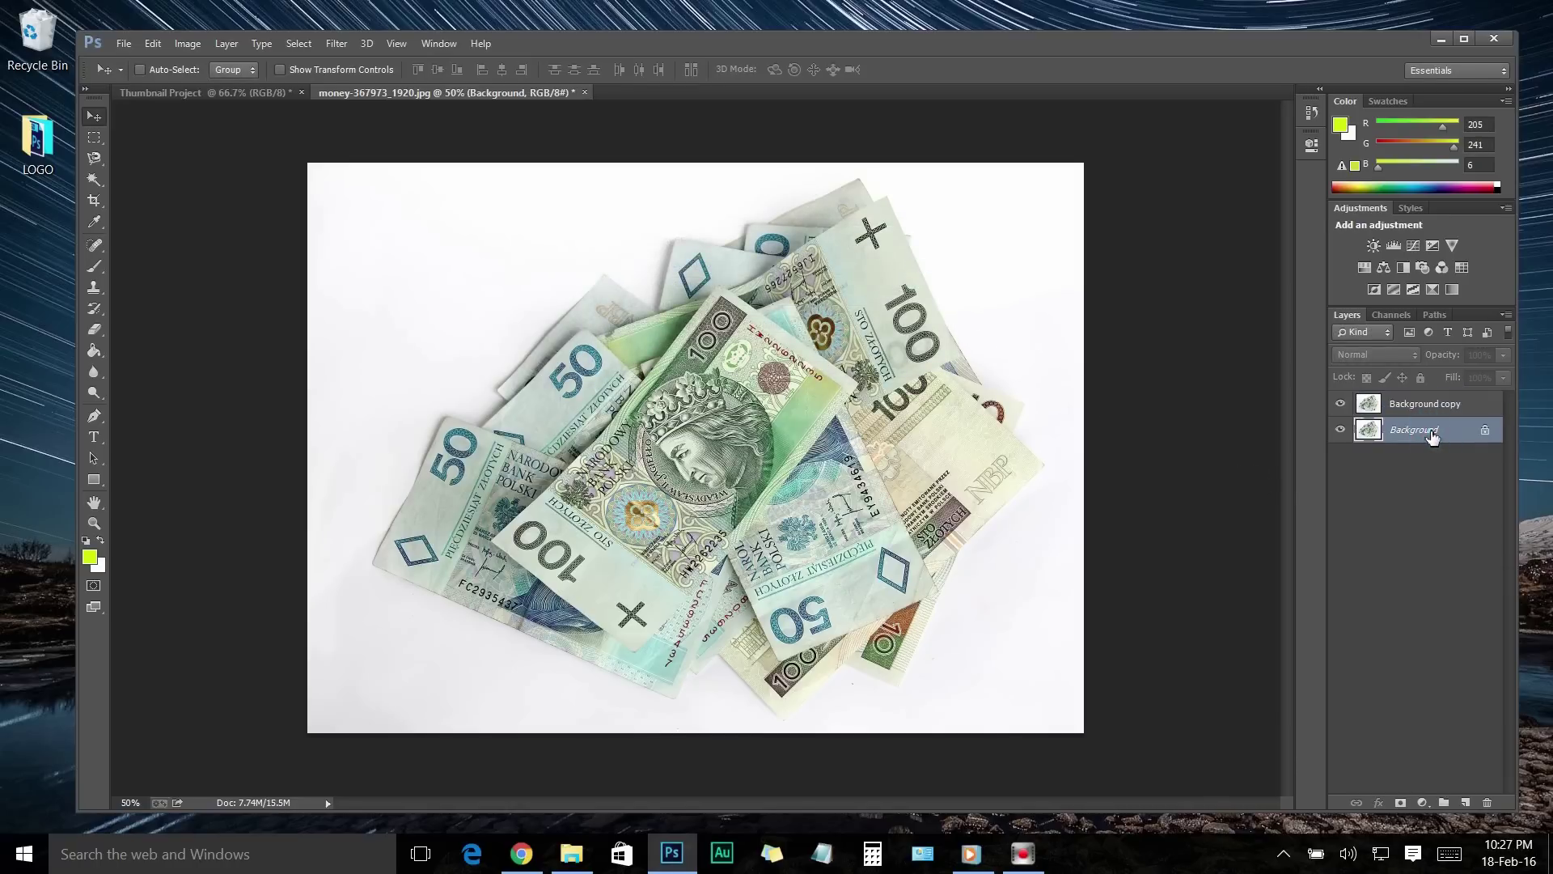
key(Delete)
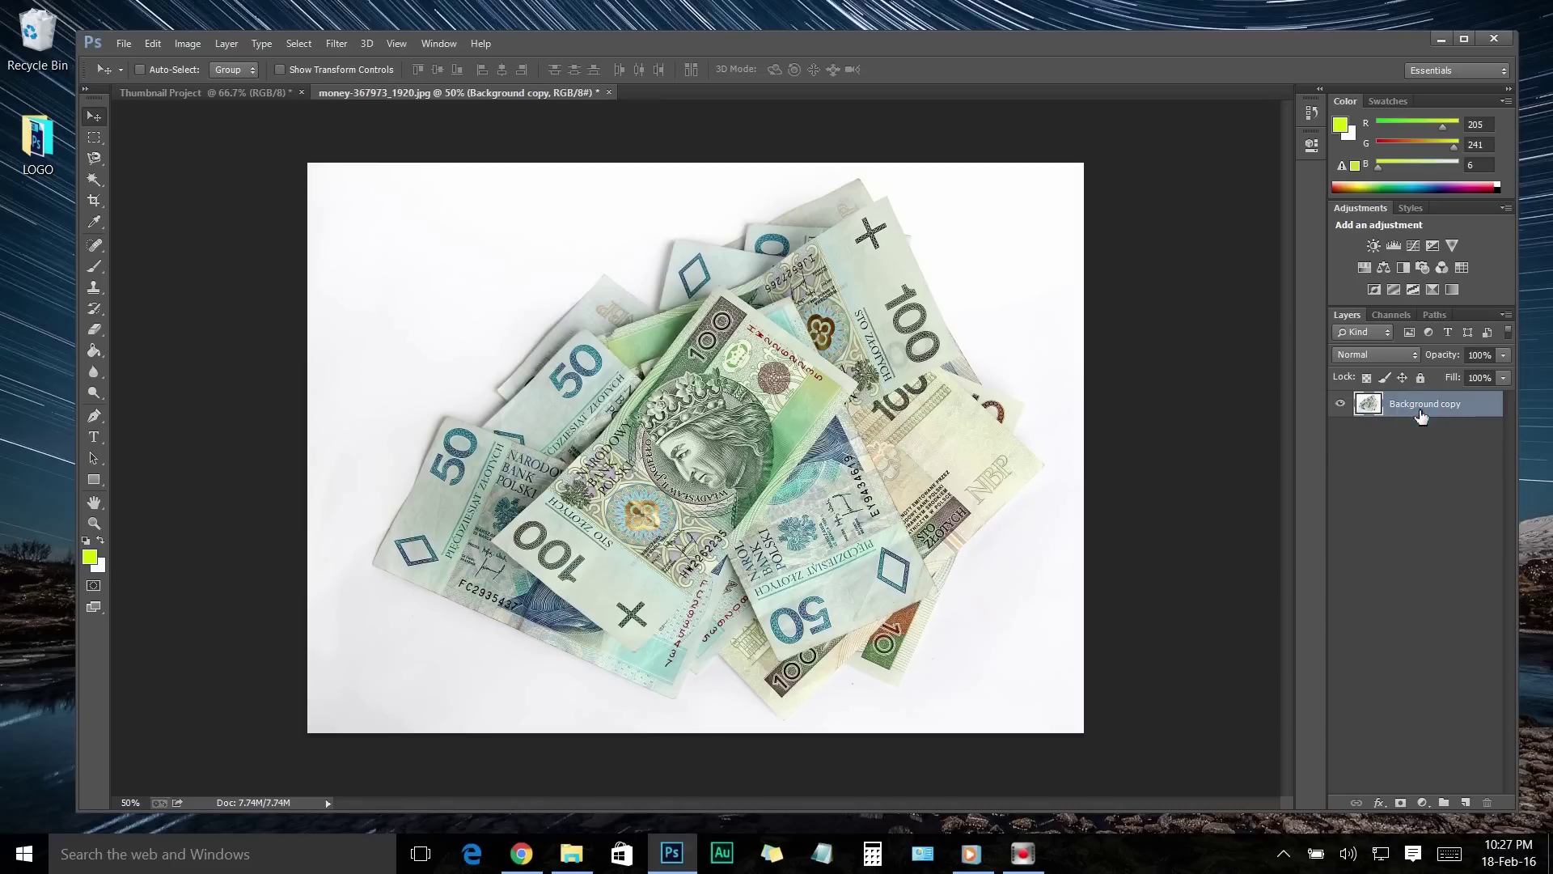
click(95, 164)
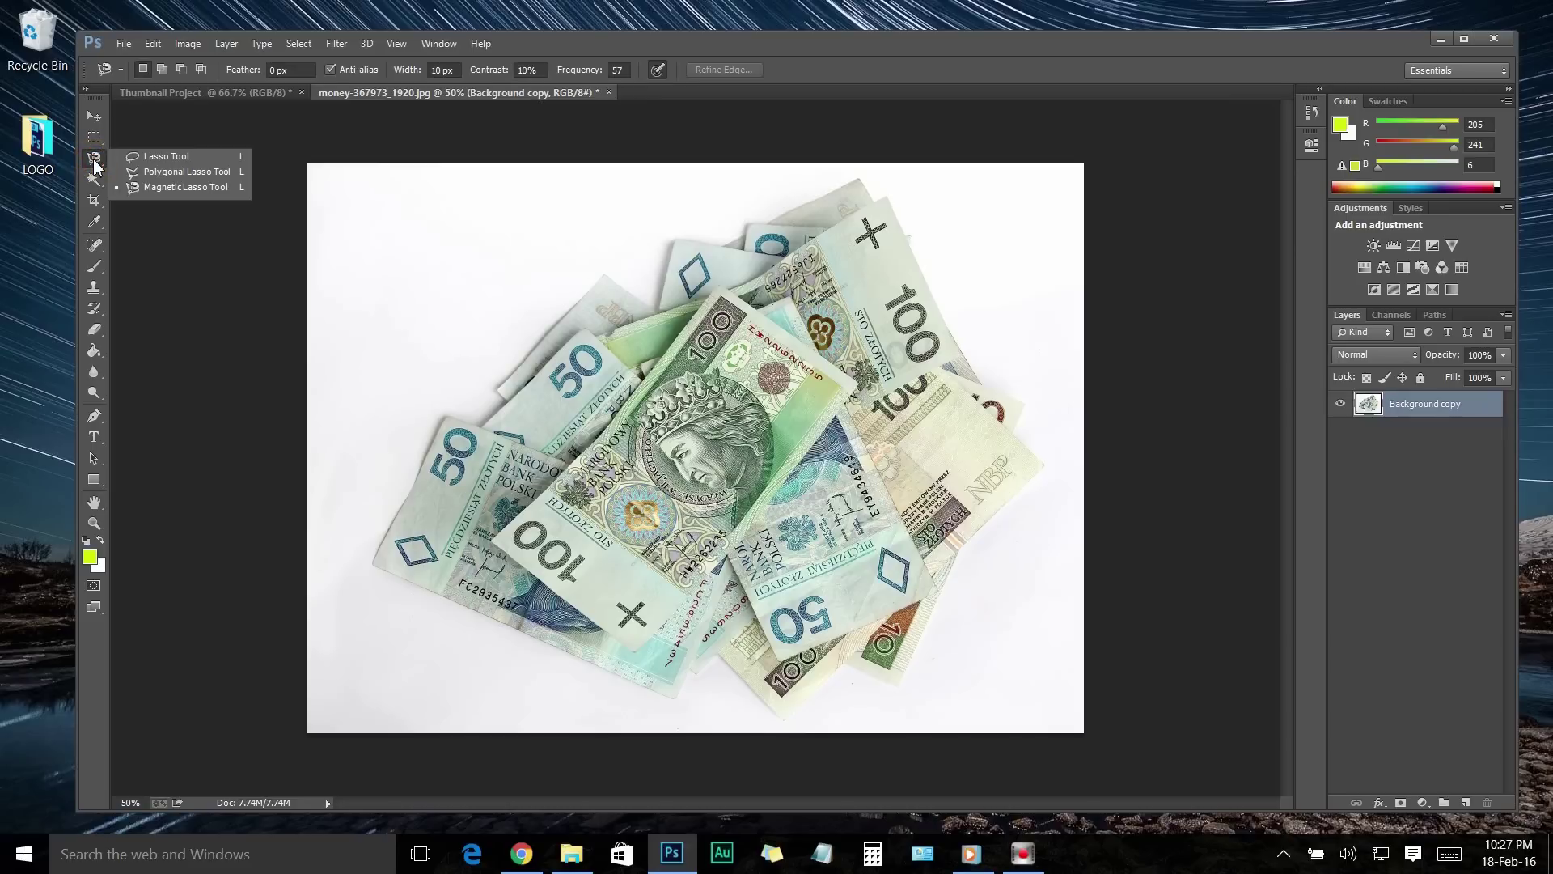
Zoom in and trace the banknote pile's outer edge with the Magnetic Lasso into a closed selection
click(168, 190)
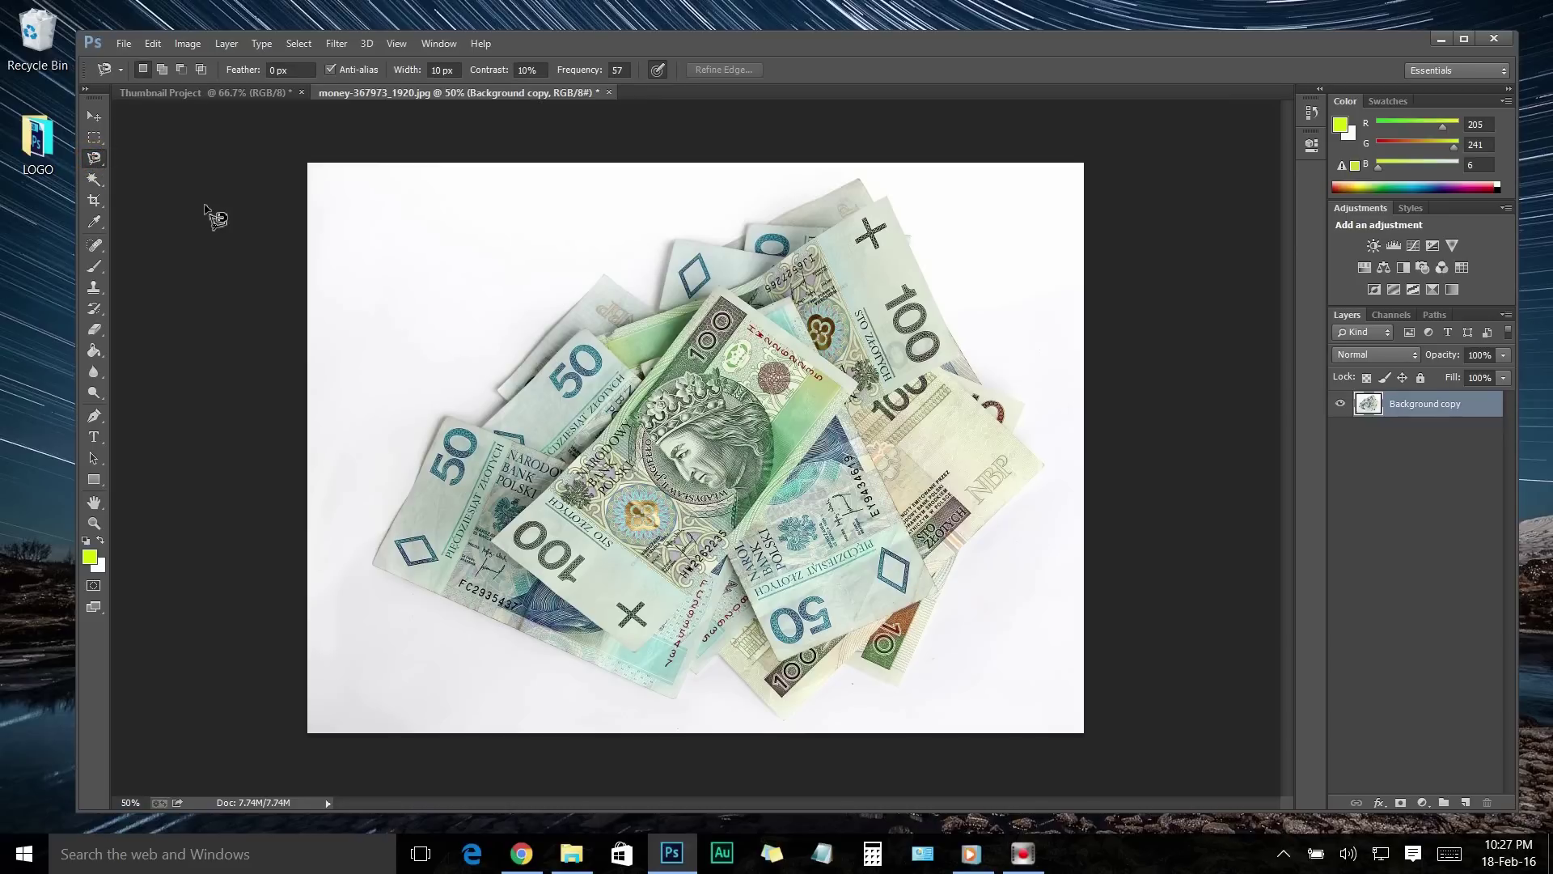
click(1464, 41)
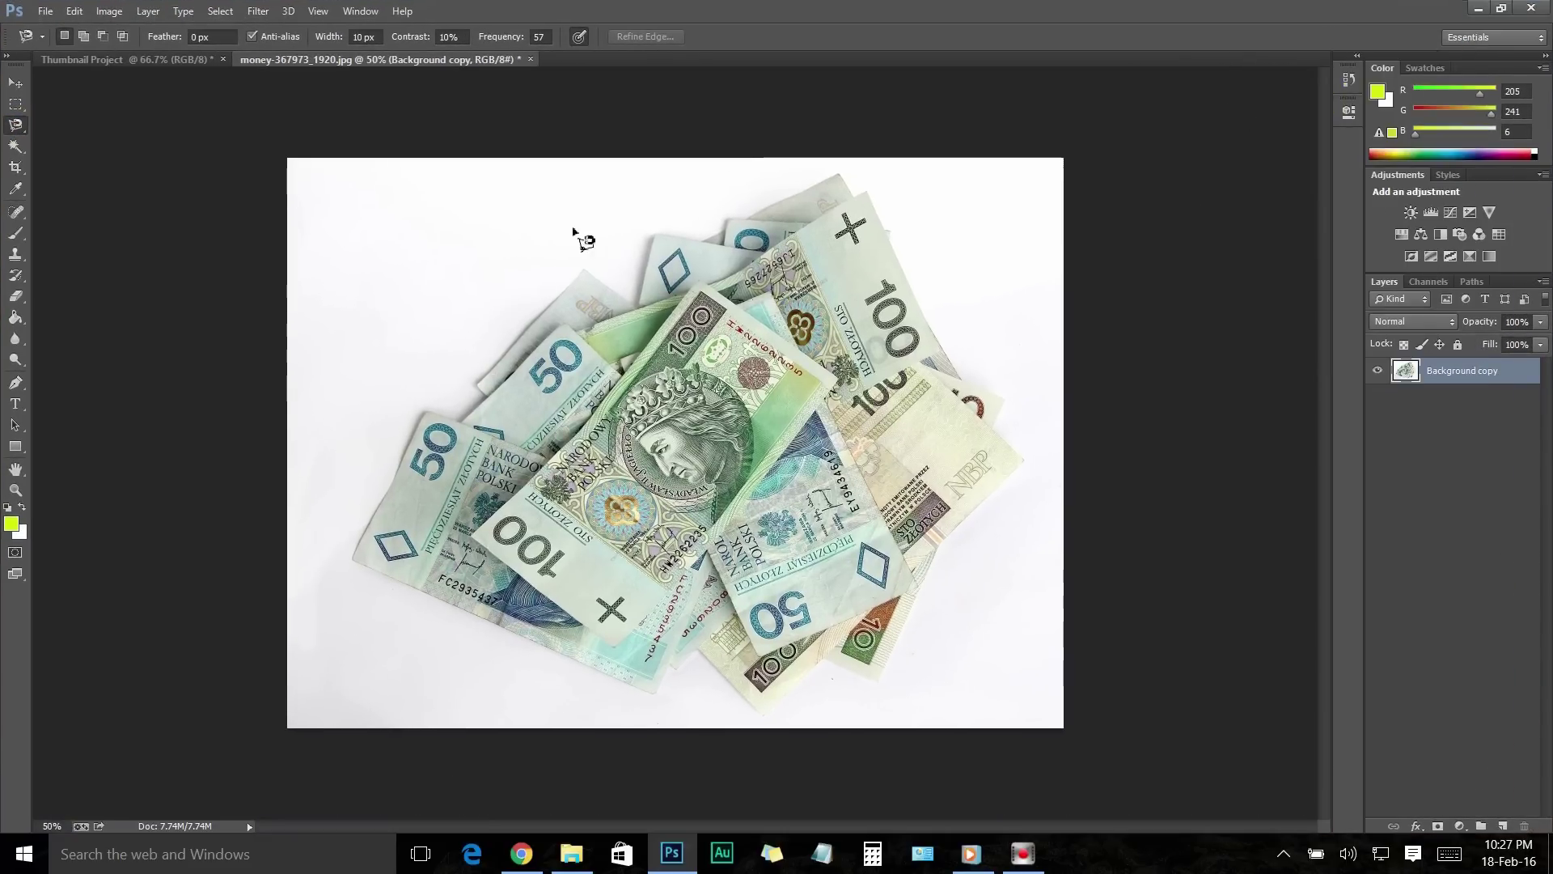
key(ctrl+plus)
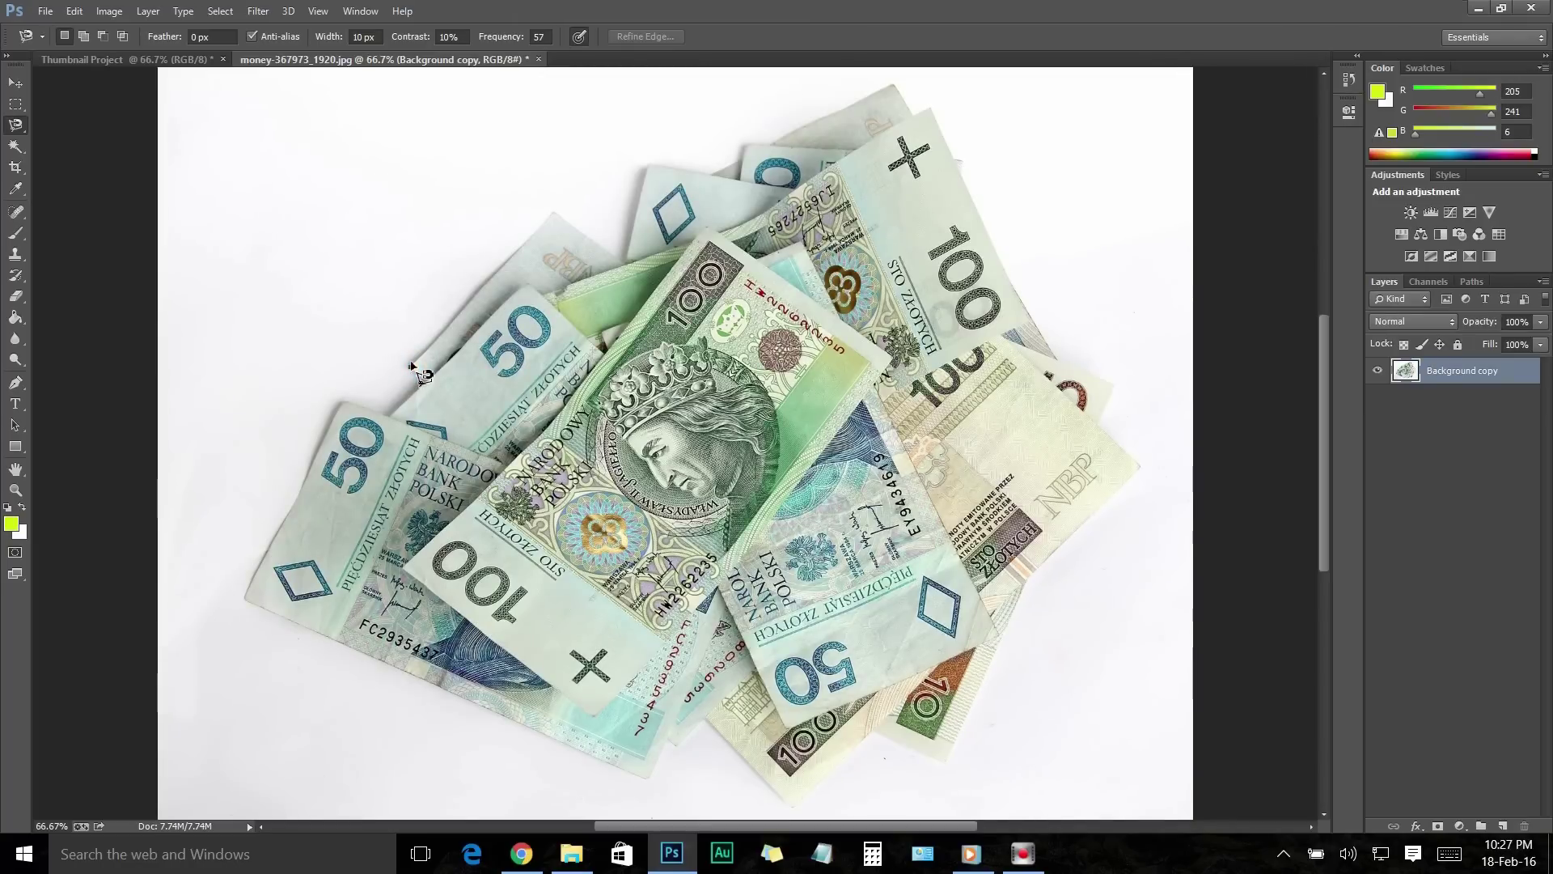
click(410, 366)
click(555, 213)
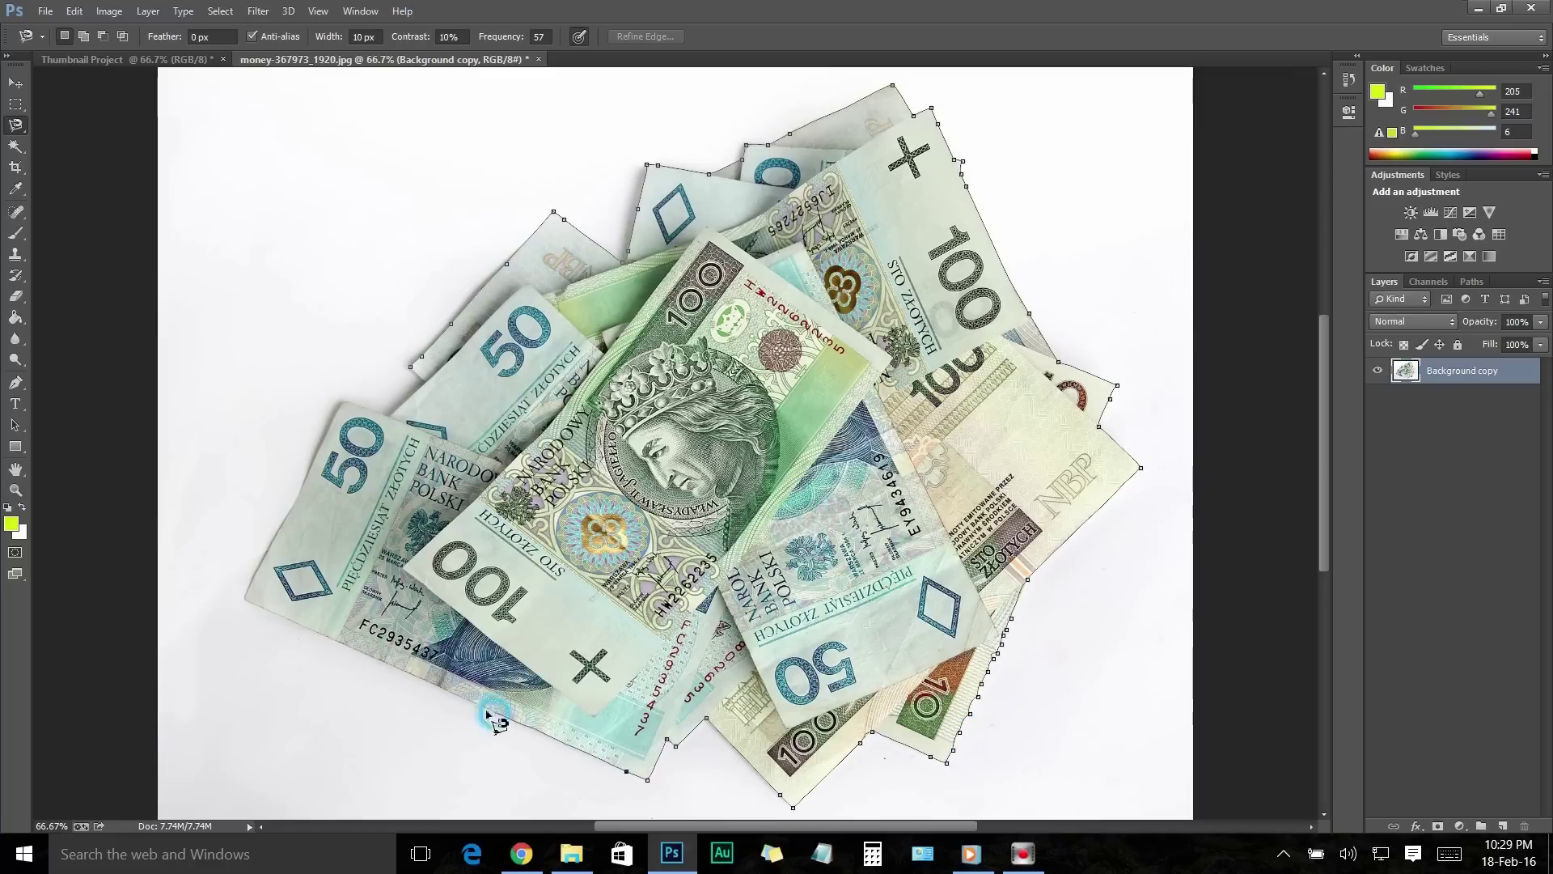
click(411, 369)
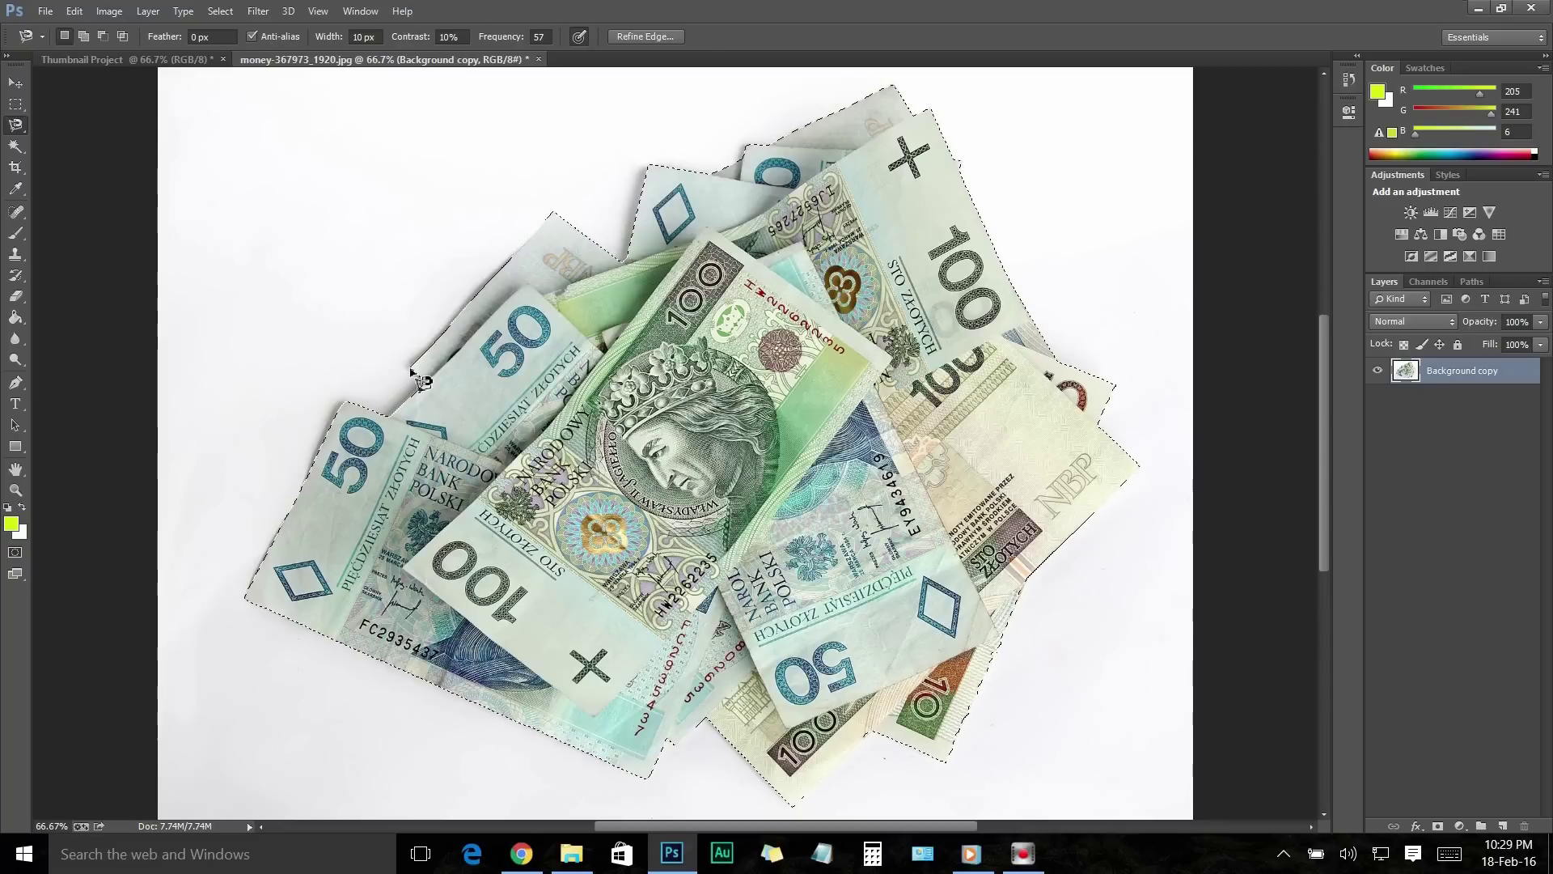
key(v)
click(220, 11)
Feather the banknote selection by 1.5 pixels
mouse_move(254, 256)
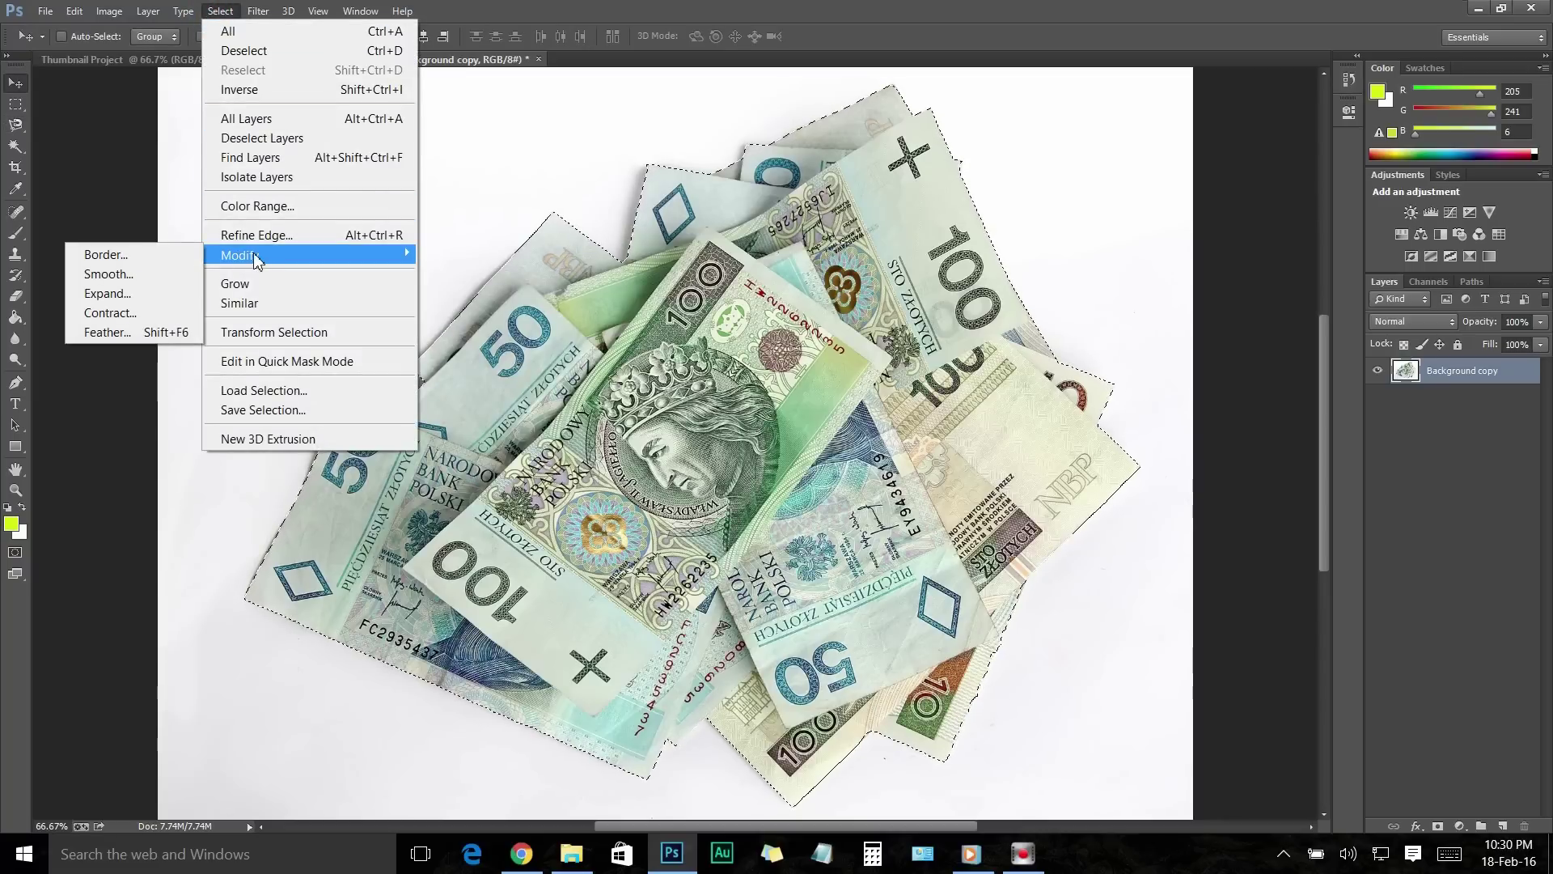
click(156, 333)
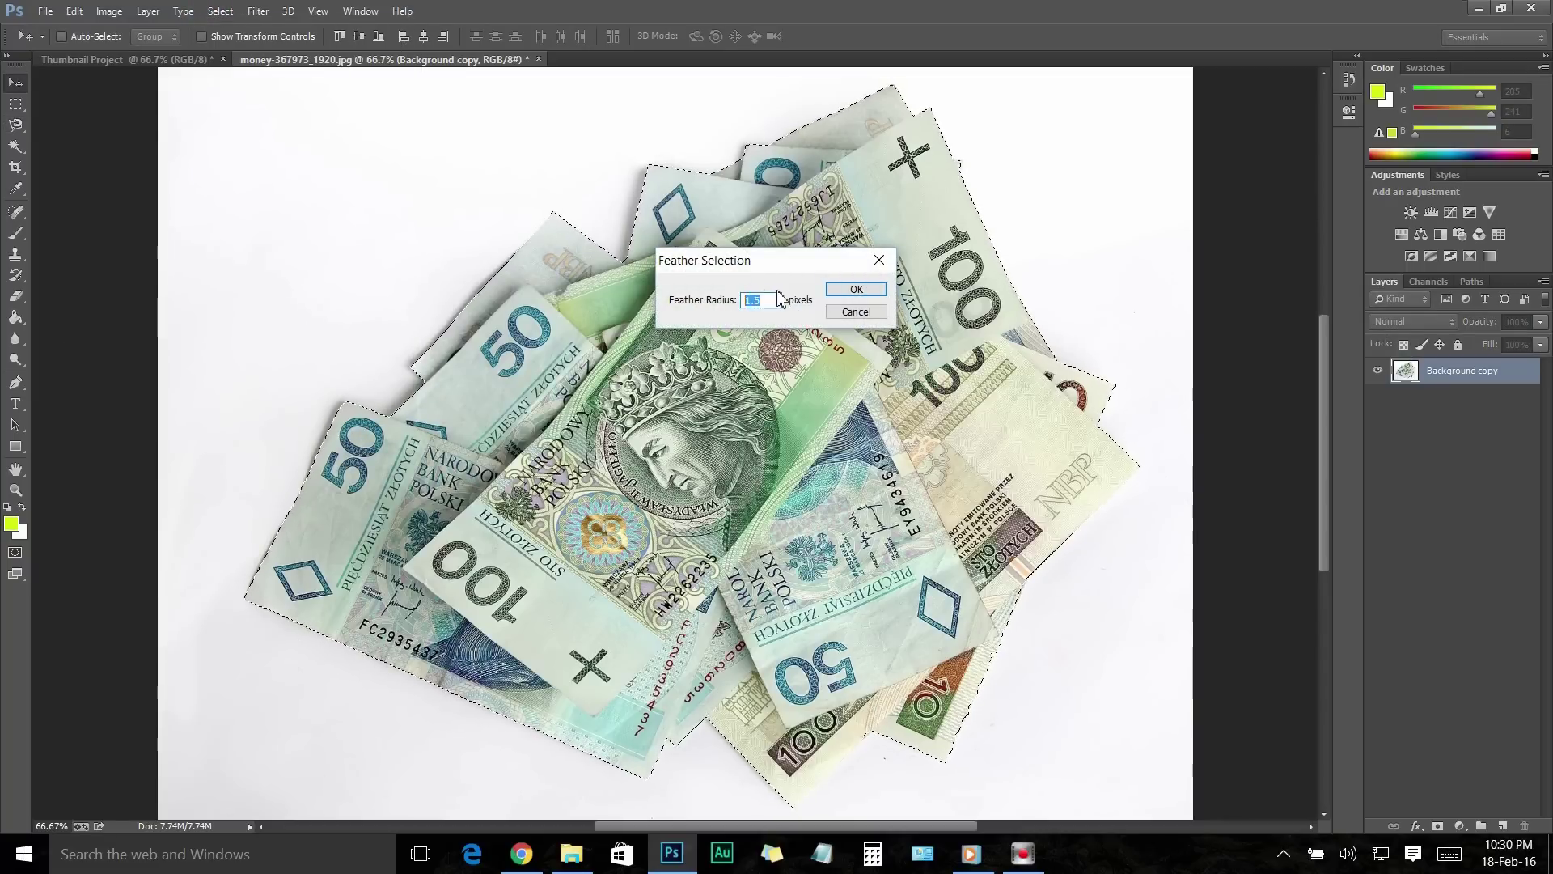
click(777, 299)
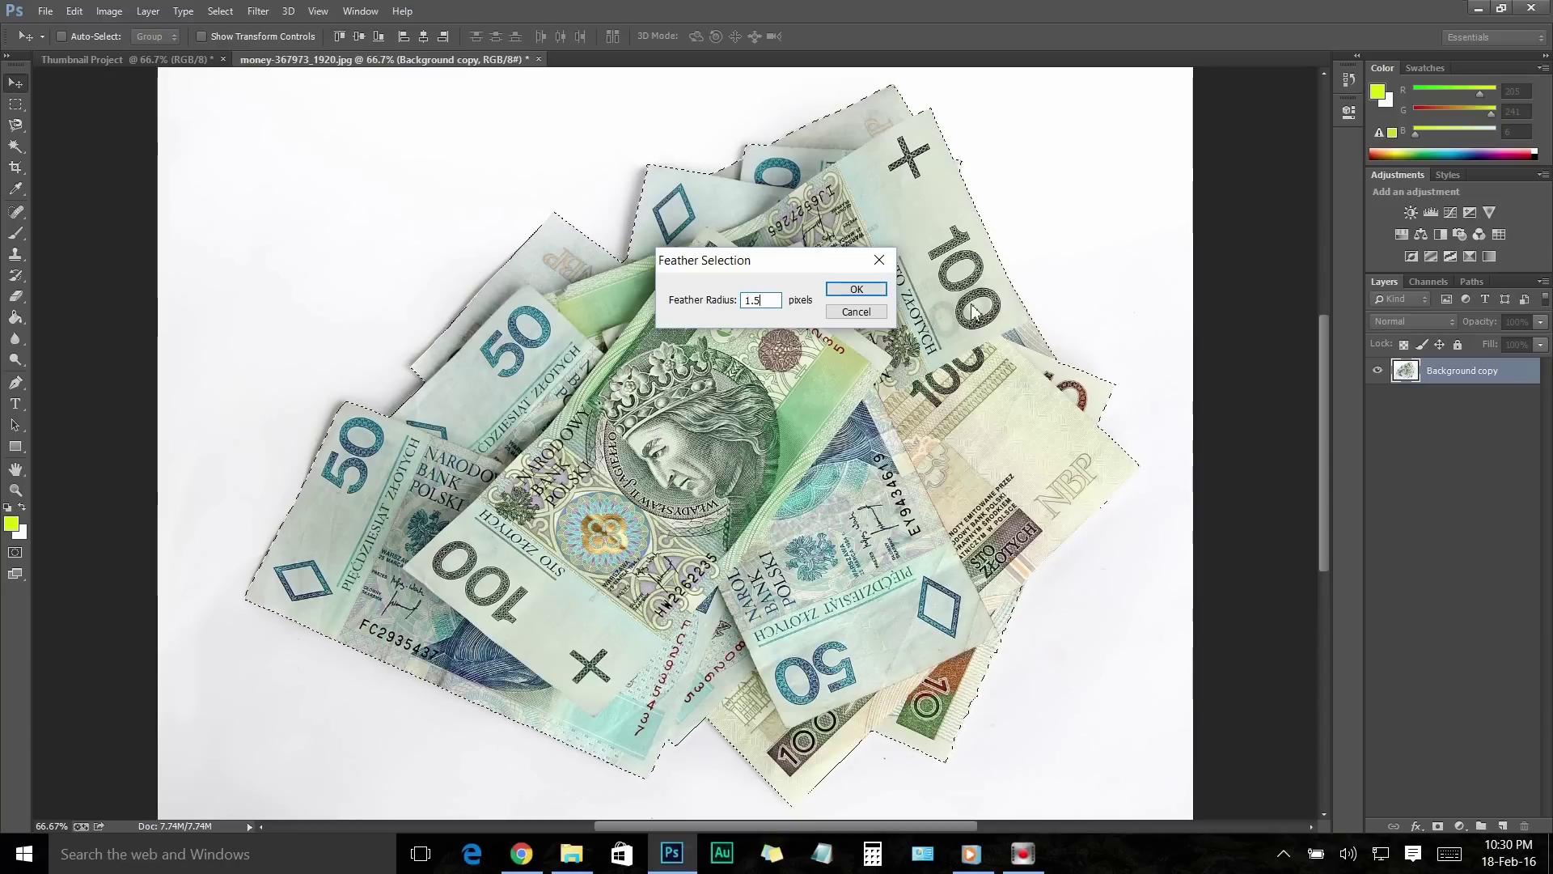
click(856, 289)
Cut the feathered banknotes out of the photo
click(75, 11)
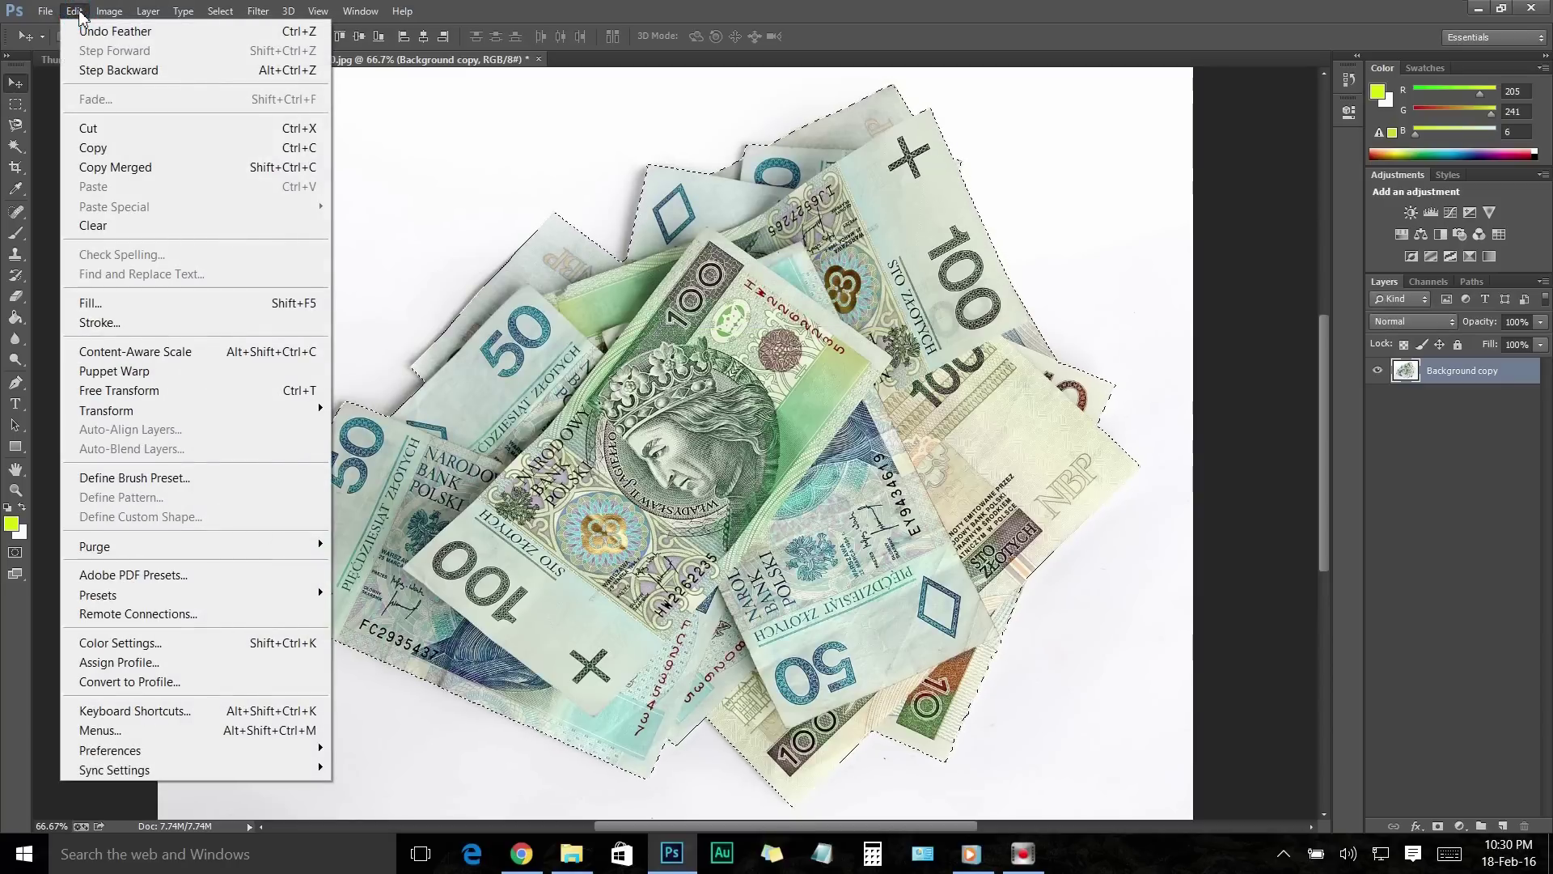
click(93, 128)
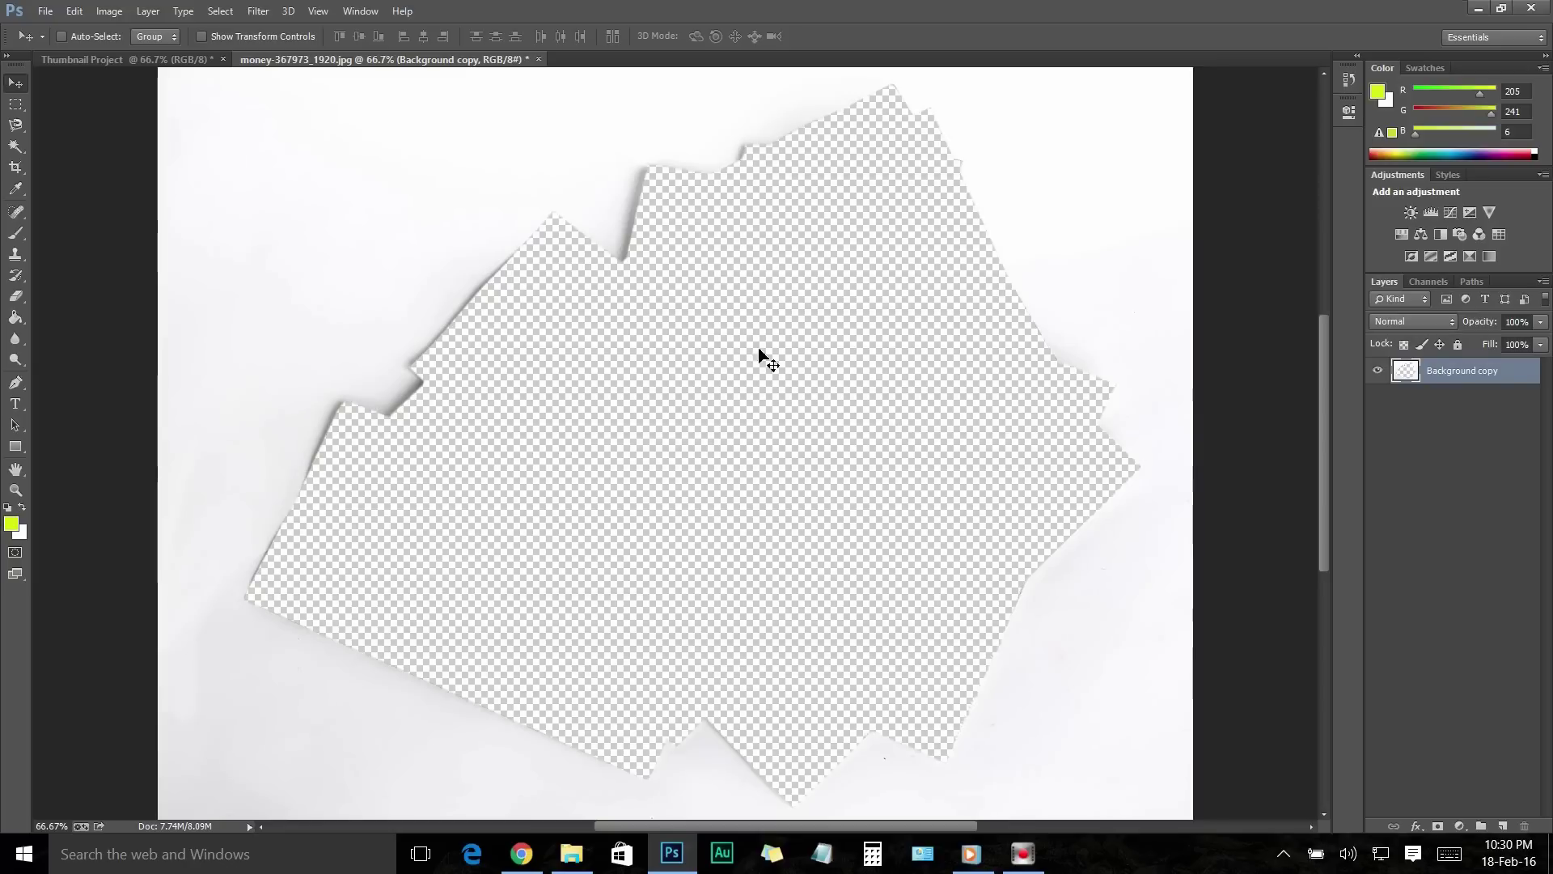
click(38, 12)
Create a new transparent 1670×1347 px document and paste the cut-out money pile into it
click(44, 29)
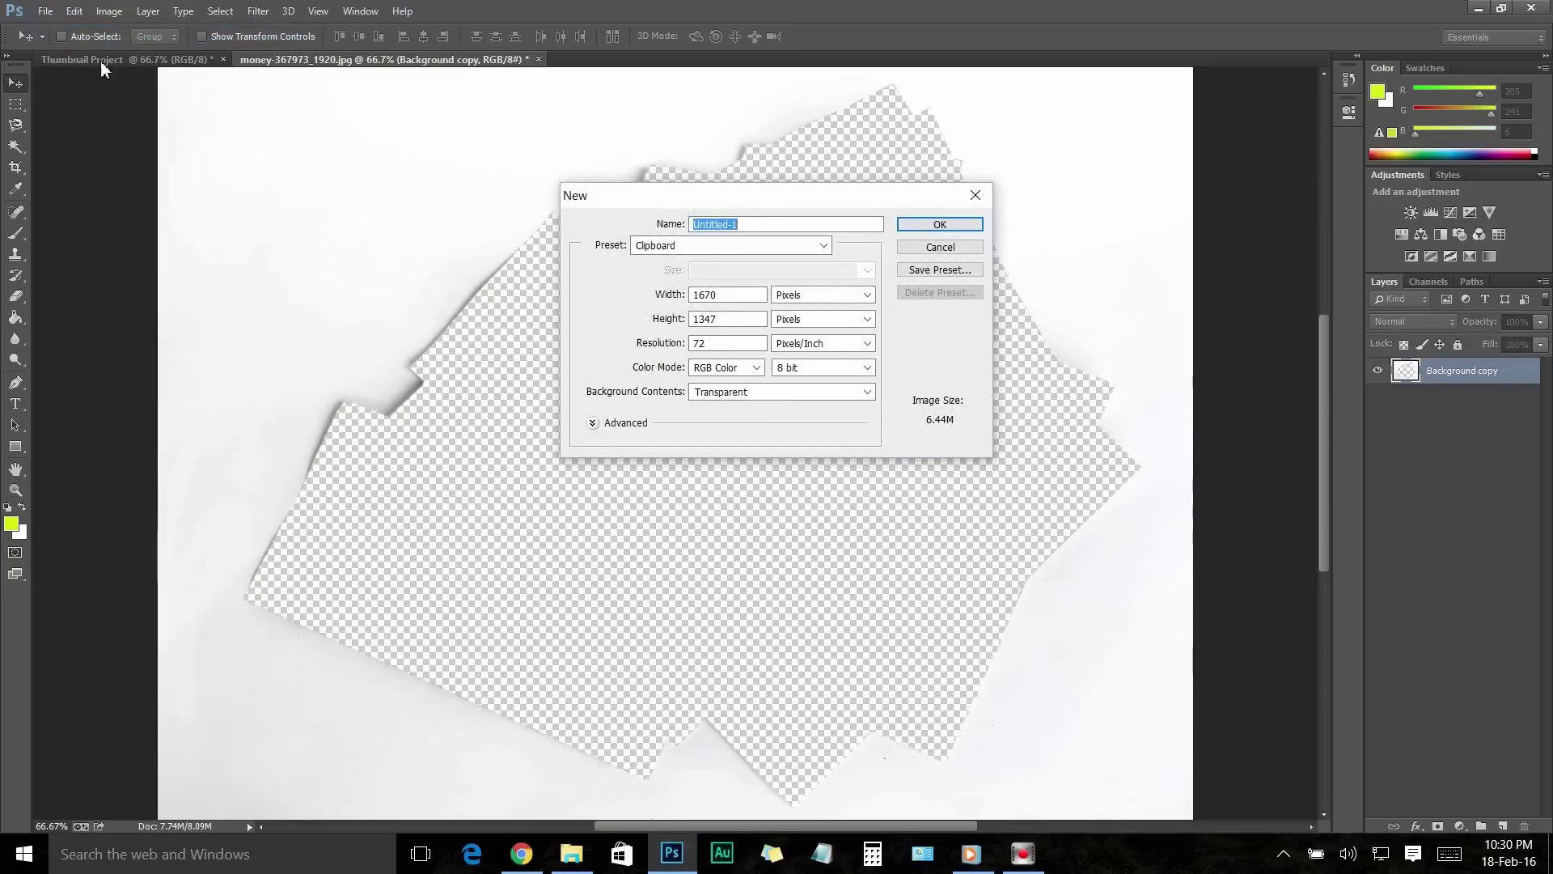
click(925, 226)
click(74, 11)
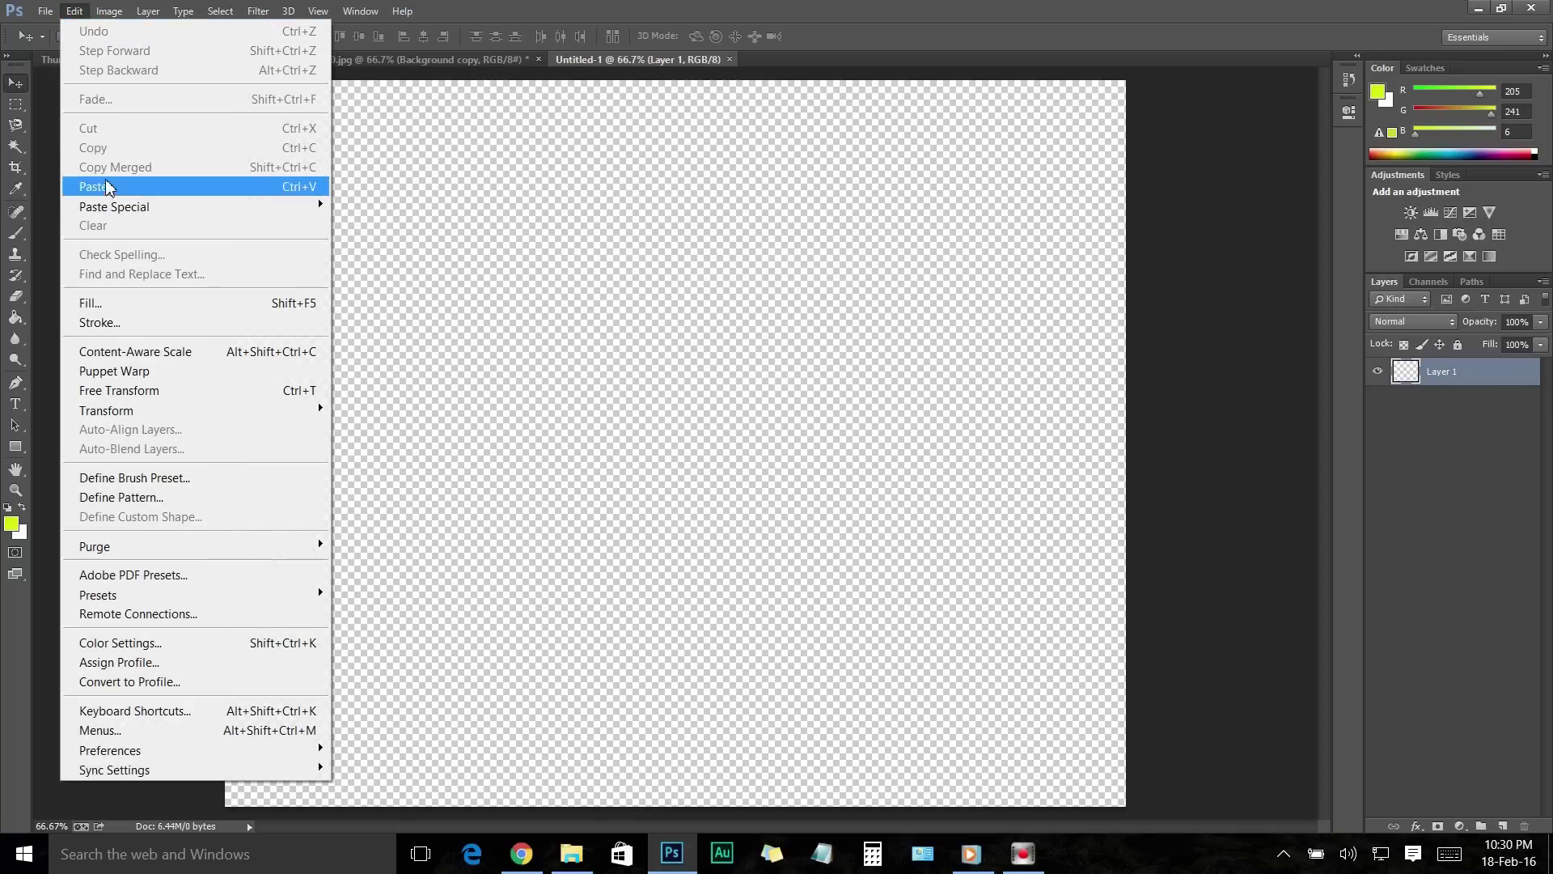
click(106, 187)
Save the money pile as a PNG file named 'Money image'
click(46, 11)
click(72, 253)
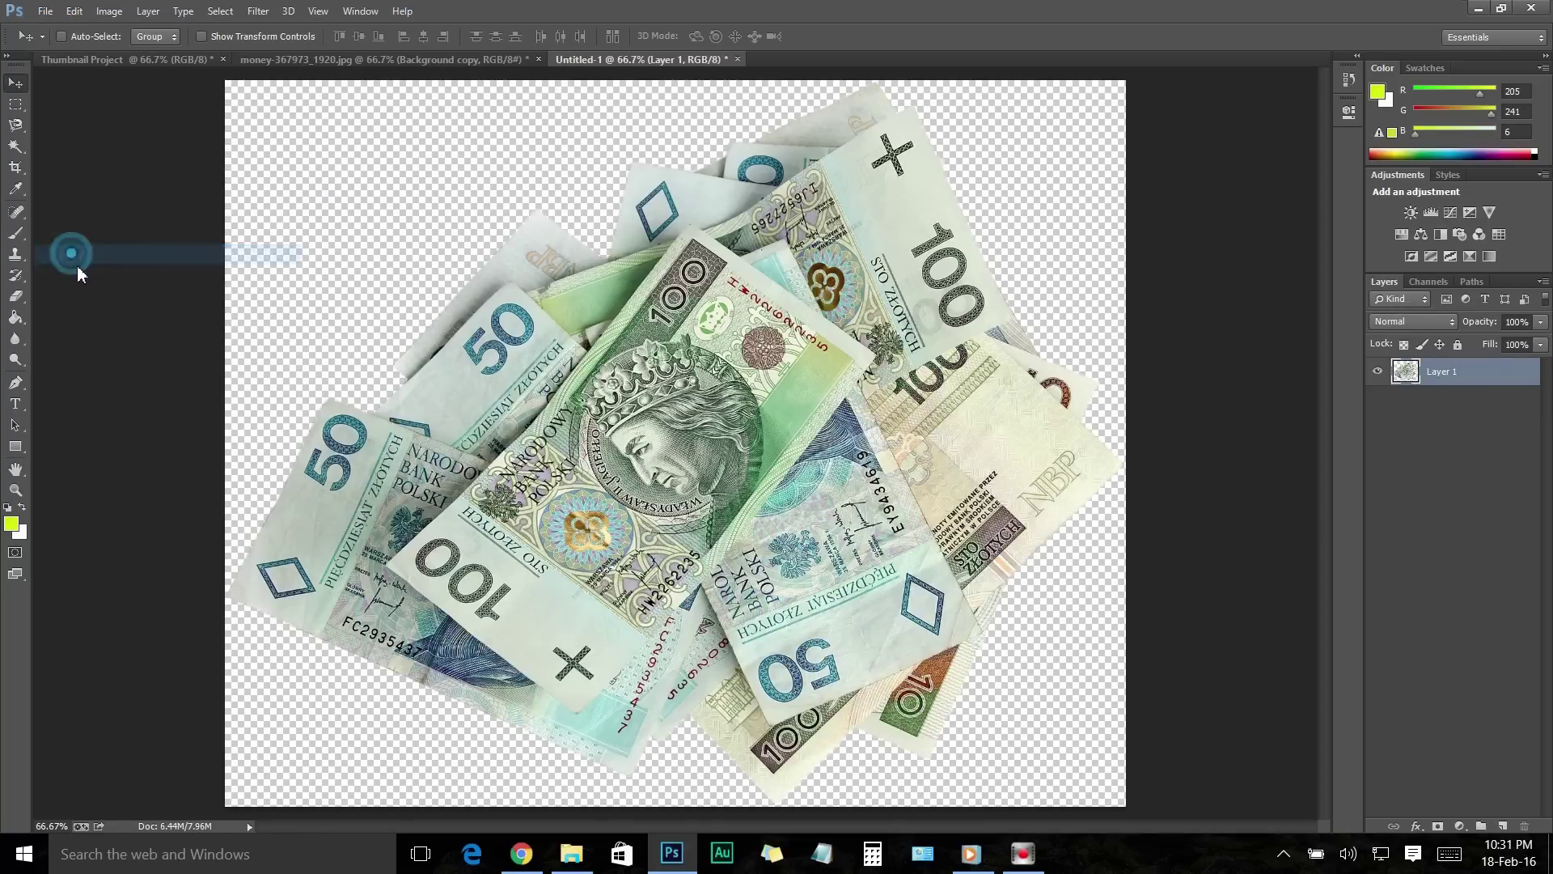
click(287, 380)
drag(257, 381, 50, 373)
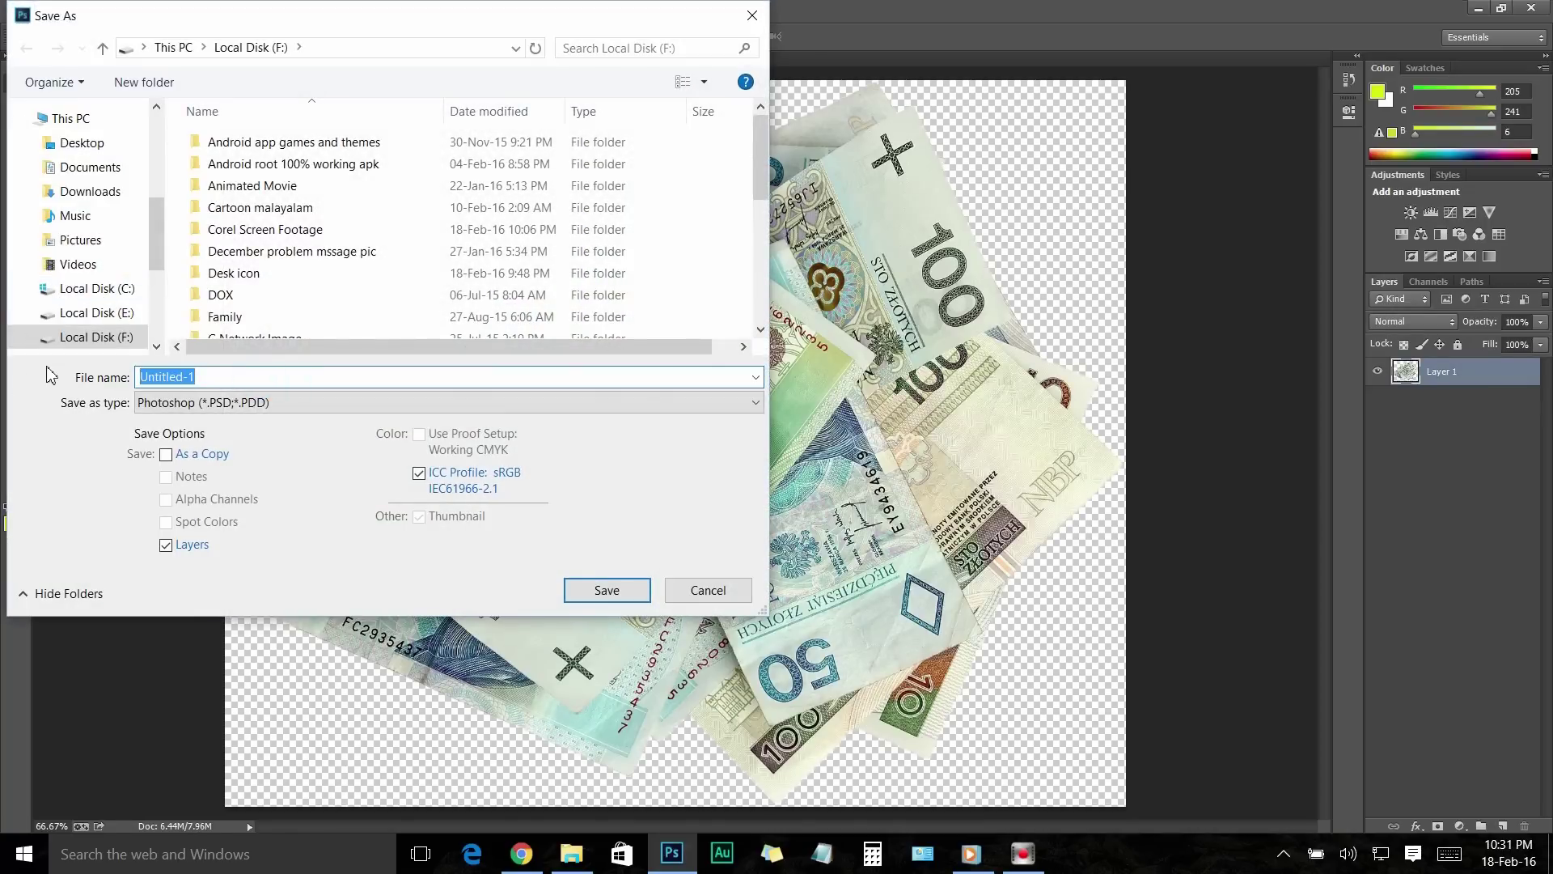
text(Money image)
click(191, 402)
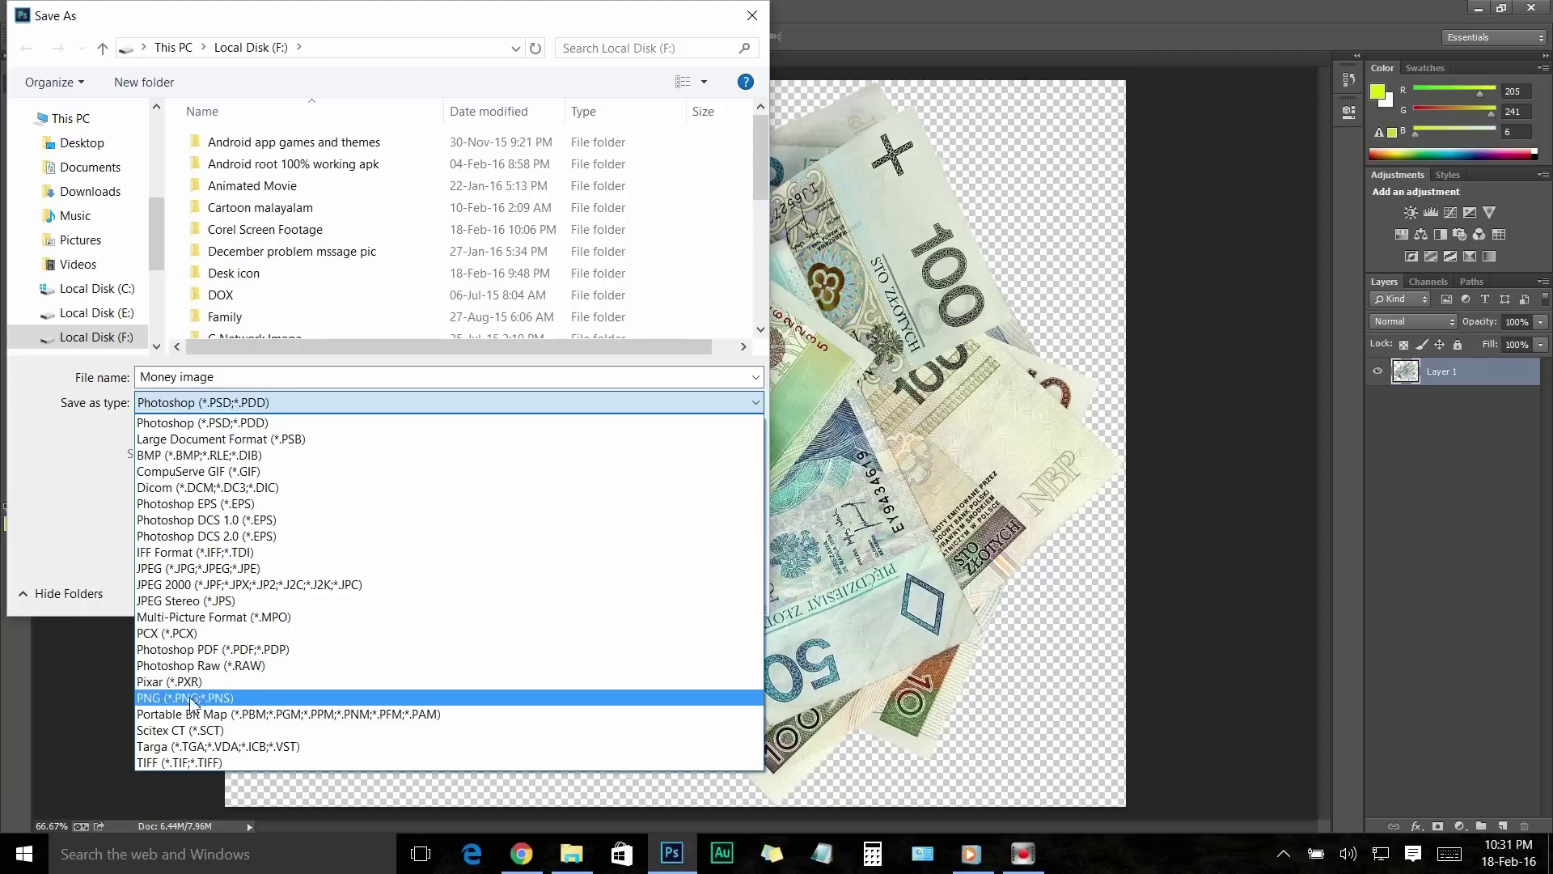
click(192, 699)
click(603, 590)
click(832, 269)
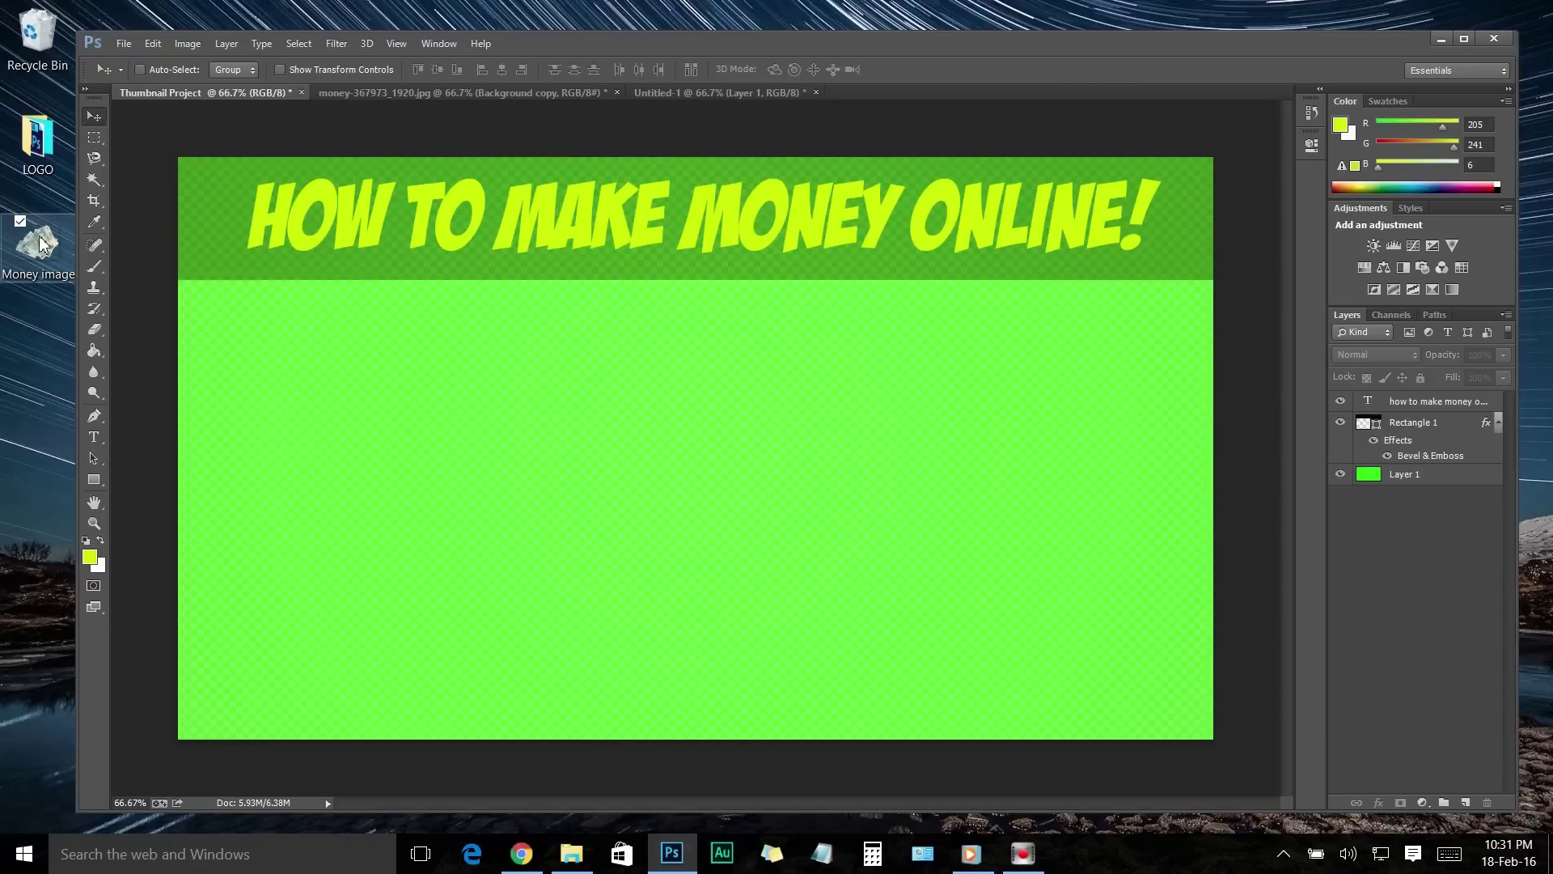
Drag the saved Money image file onto the thumbnail canvas
drag(40, 242, 722, 426)
click(123, 43)
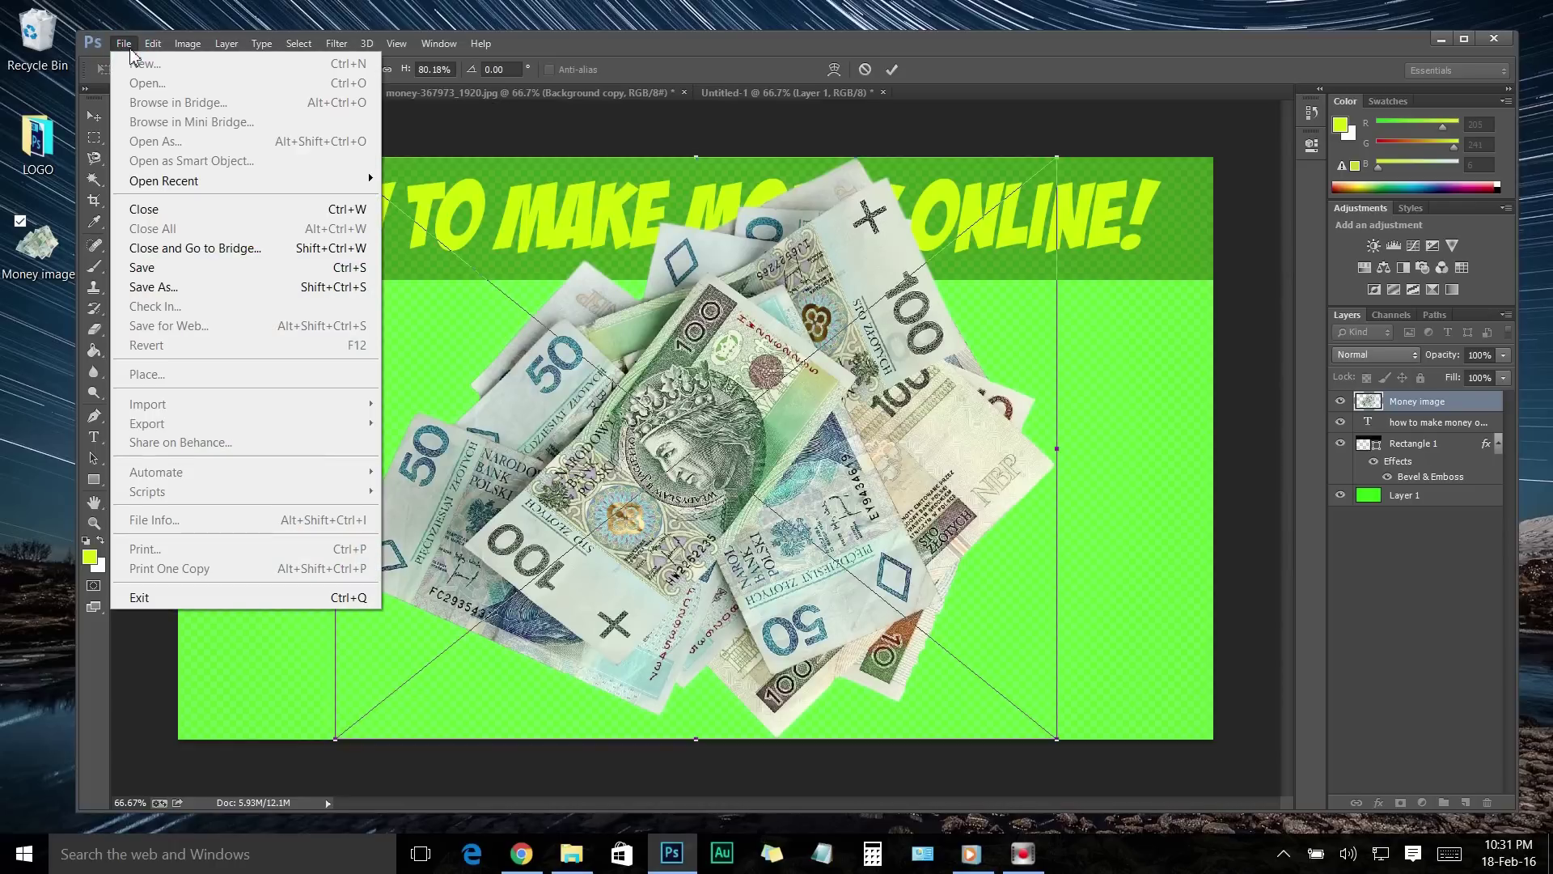
click(698, 71)
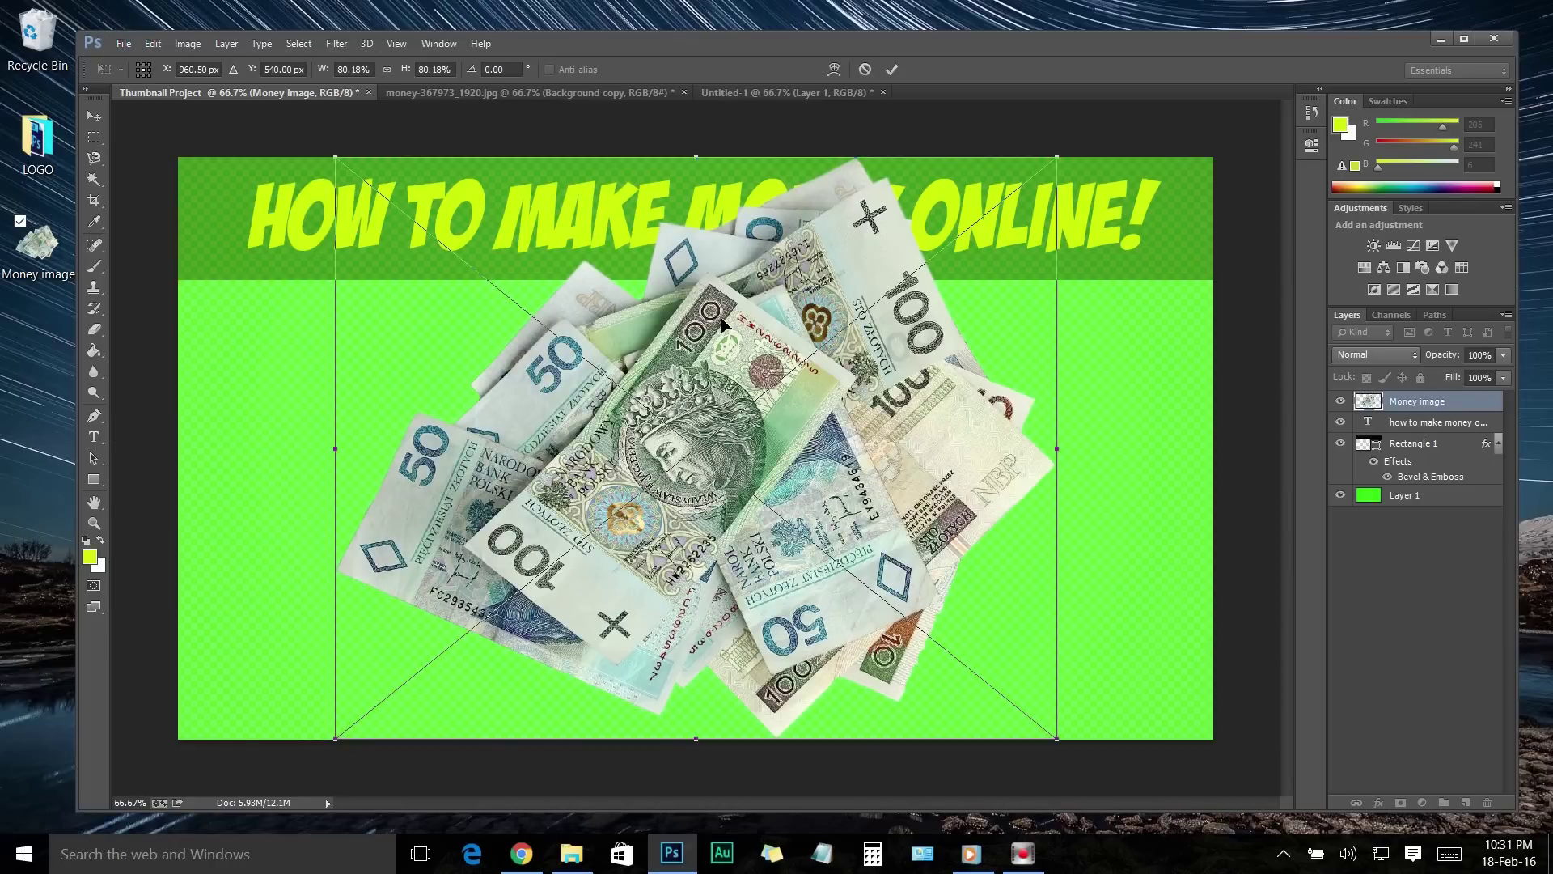
Enlarge the money pile to about 81%, move it into the bottom-right corner and place it
drag(335, 157, 323, 123)
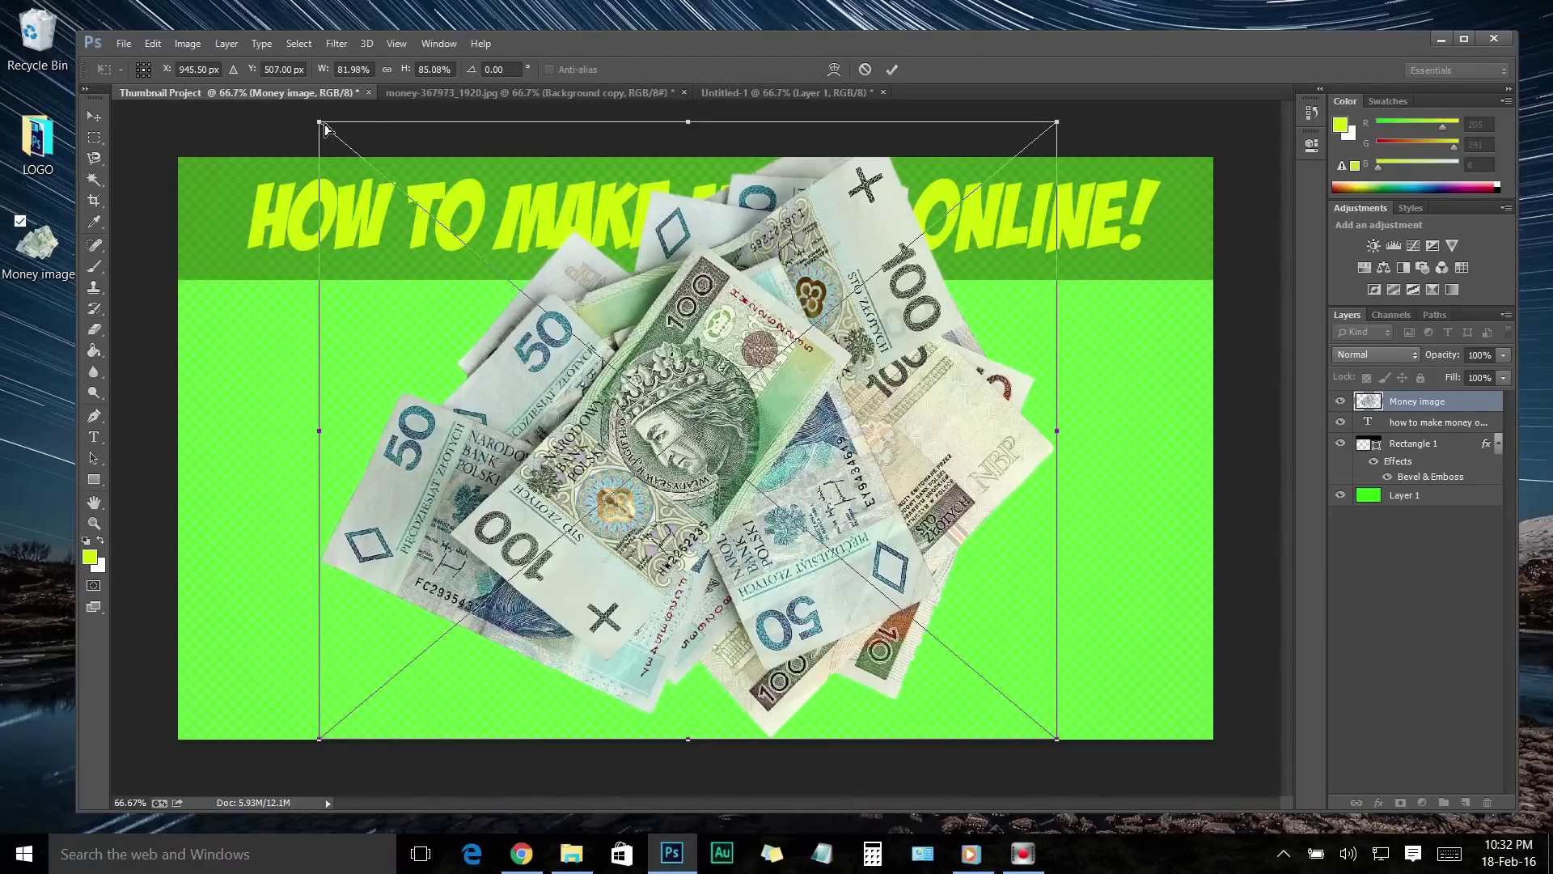
key(ctrl+z)
drag(338, 163, 319, 148)
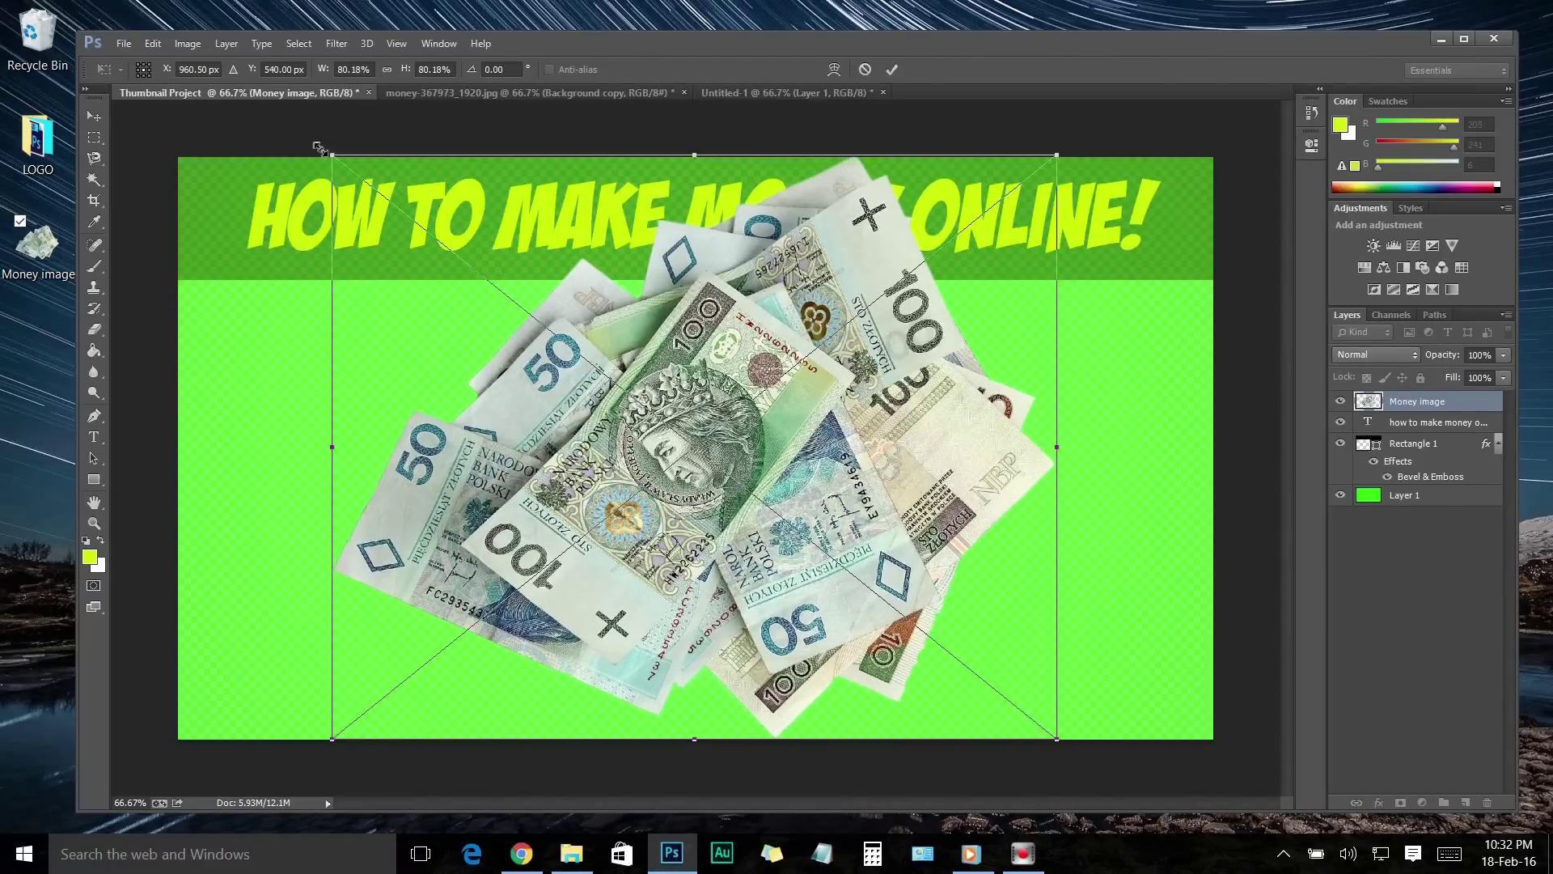
drag(377, 201, 323, 149)
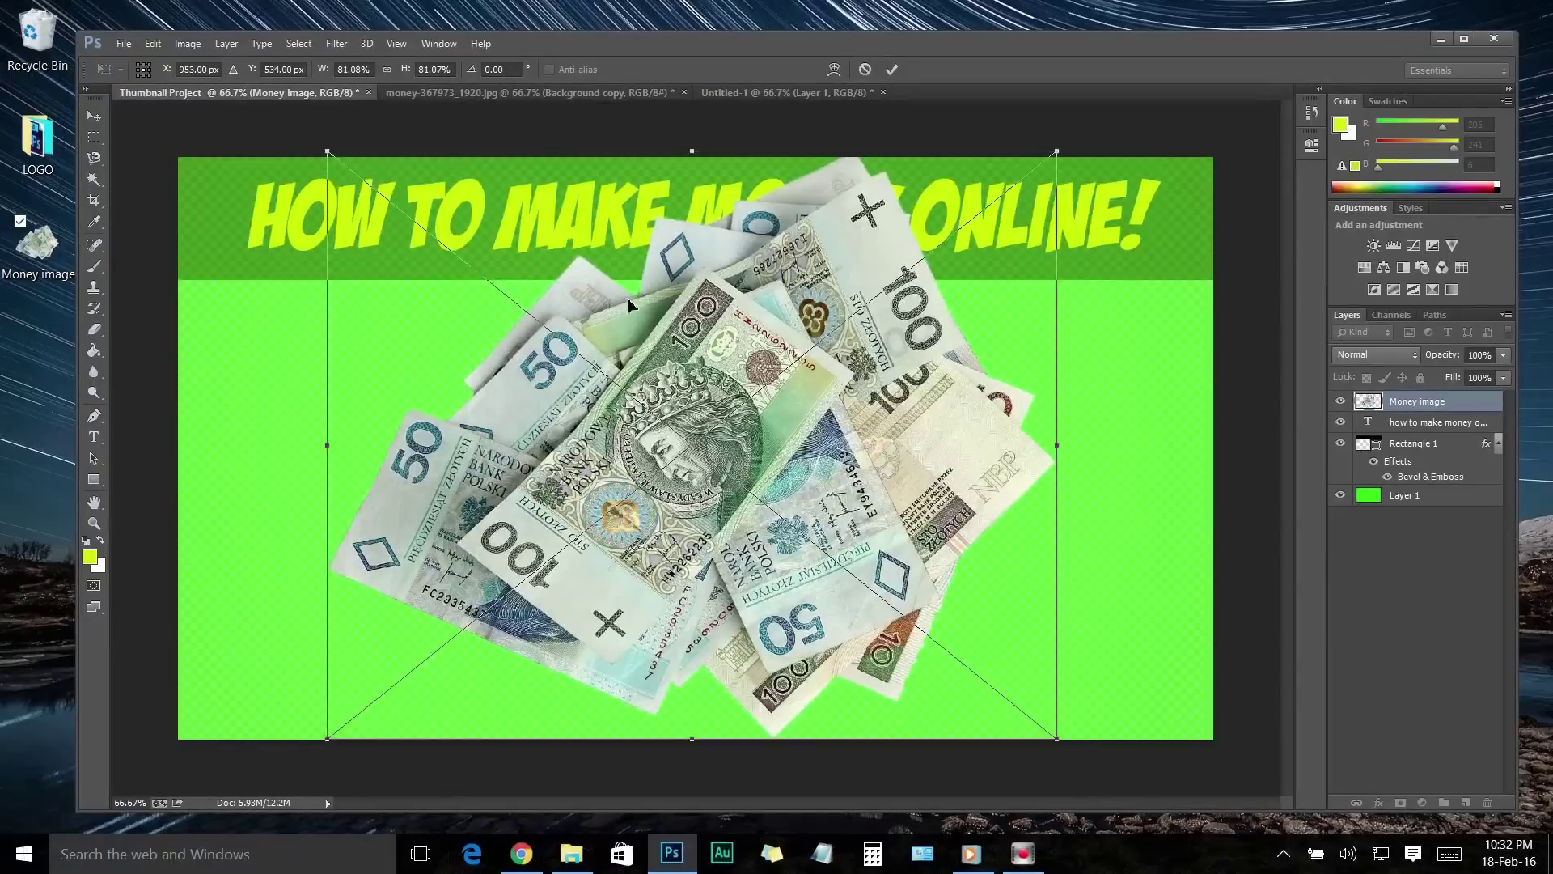
drag(789, 378, 1142, 542)
right_click(1011, 472)
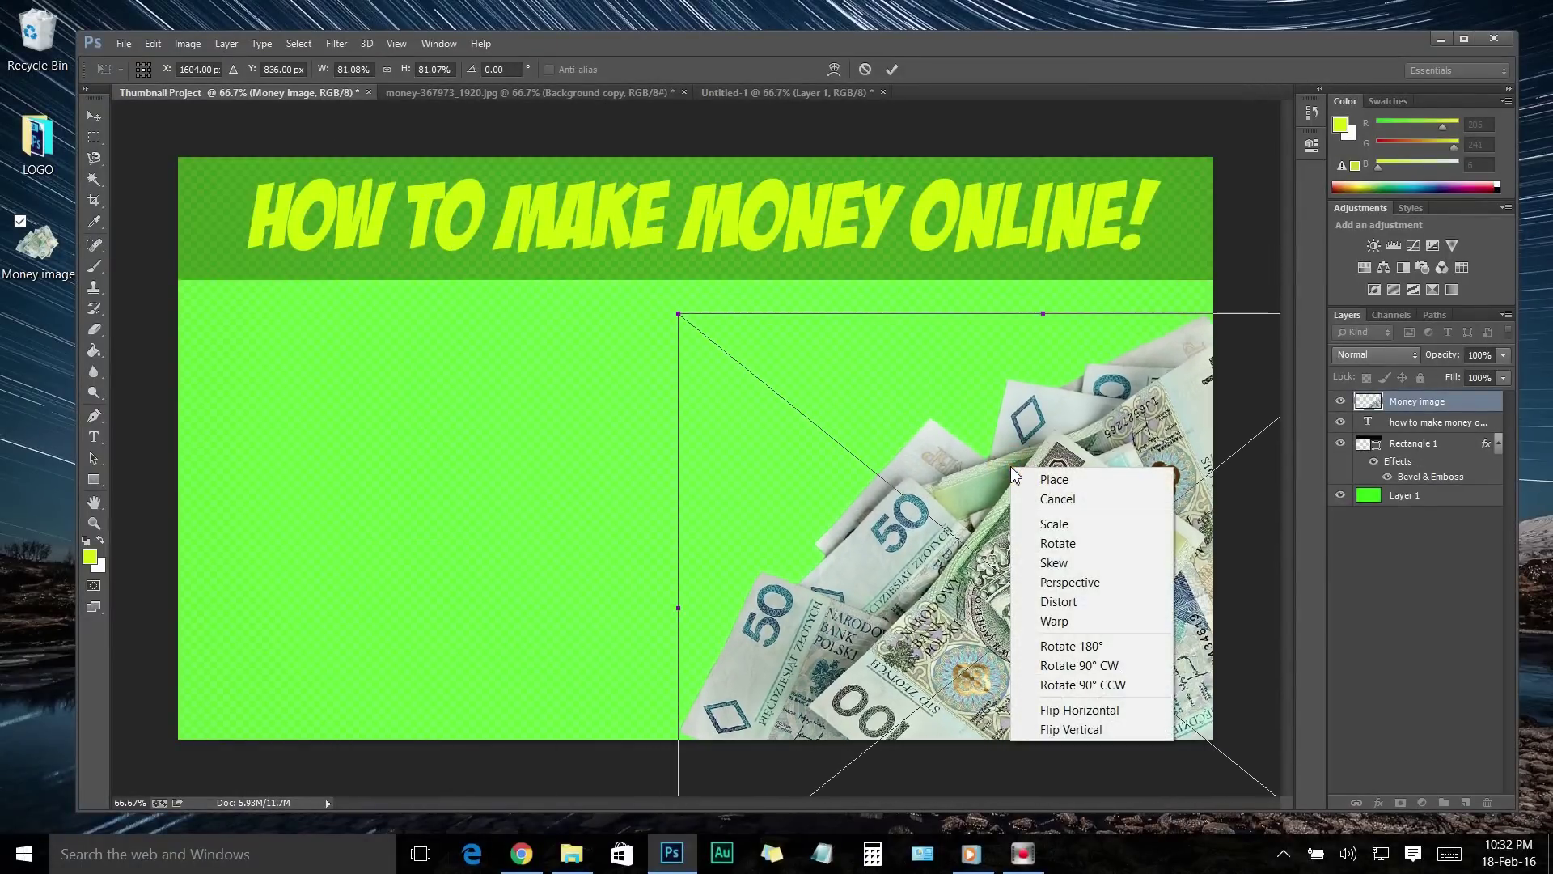
click(1051, 482)
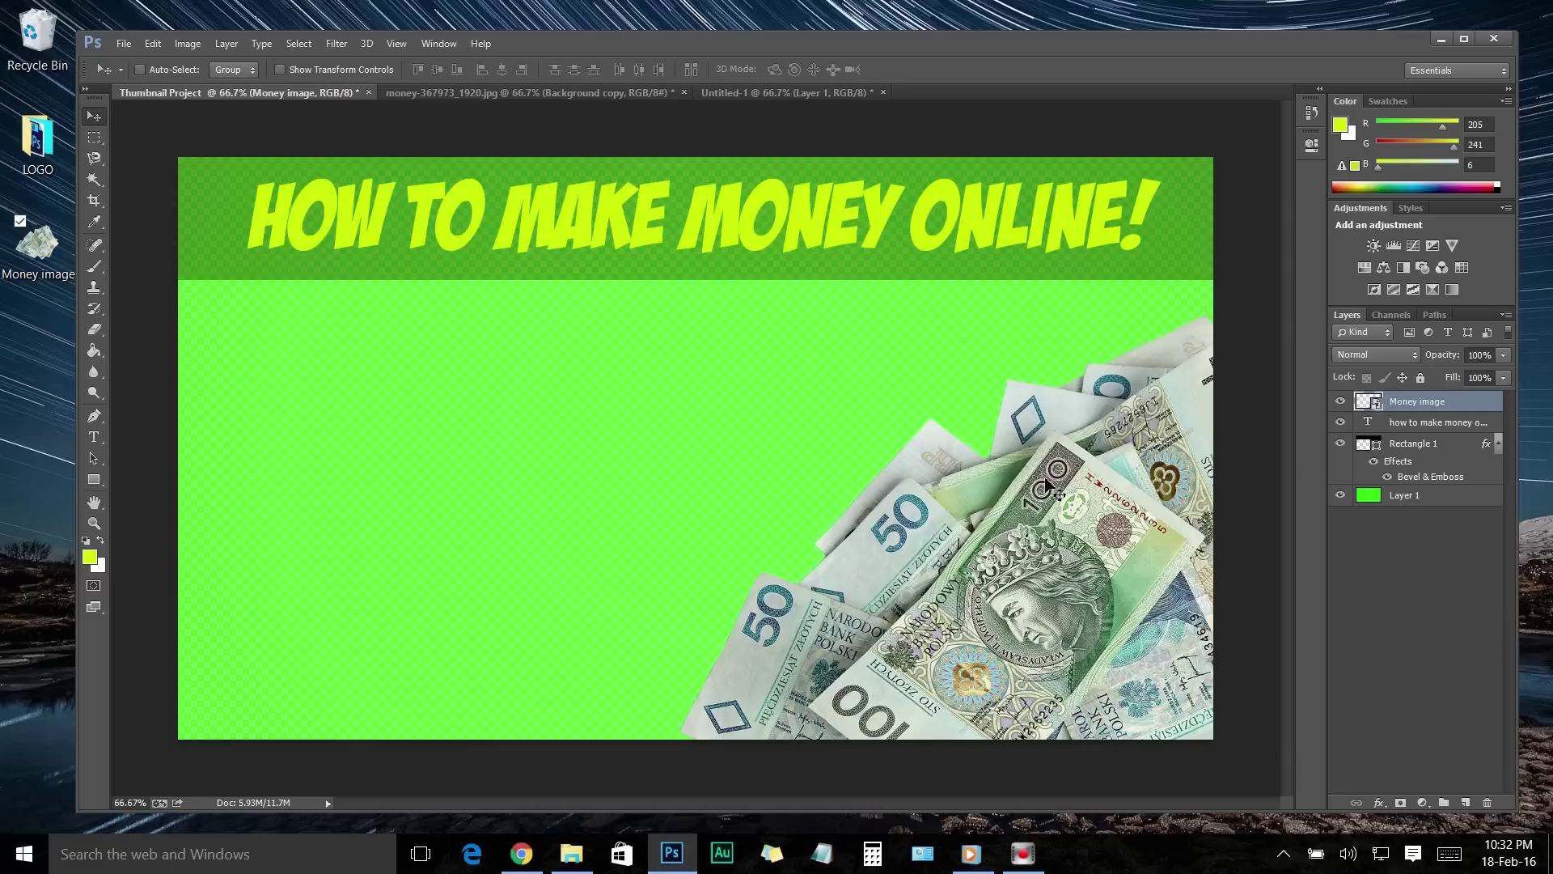
click(1422, 607)
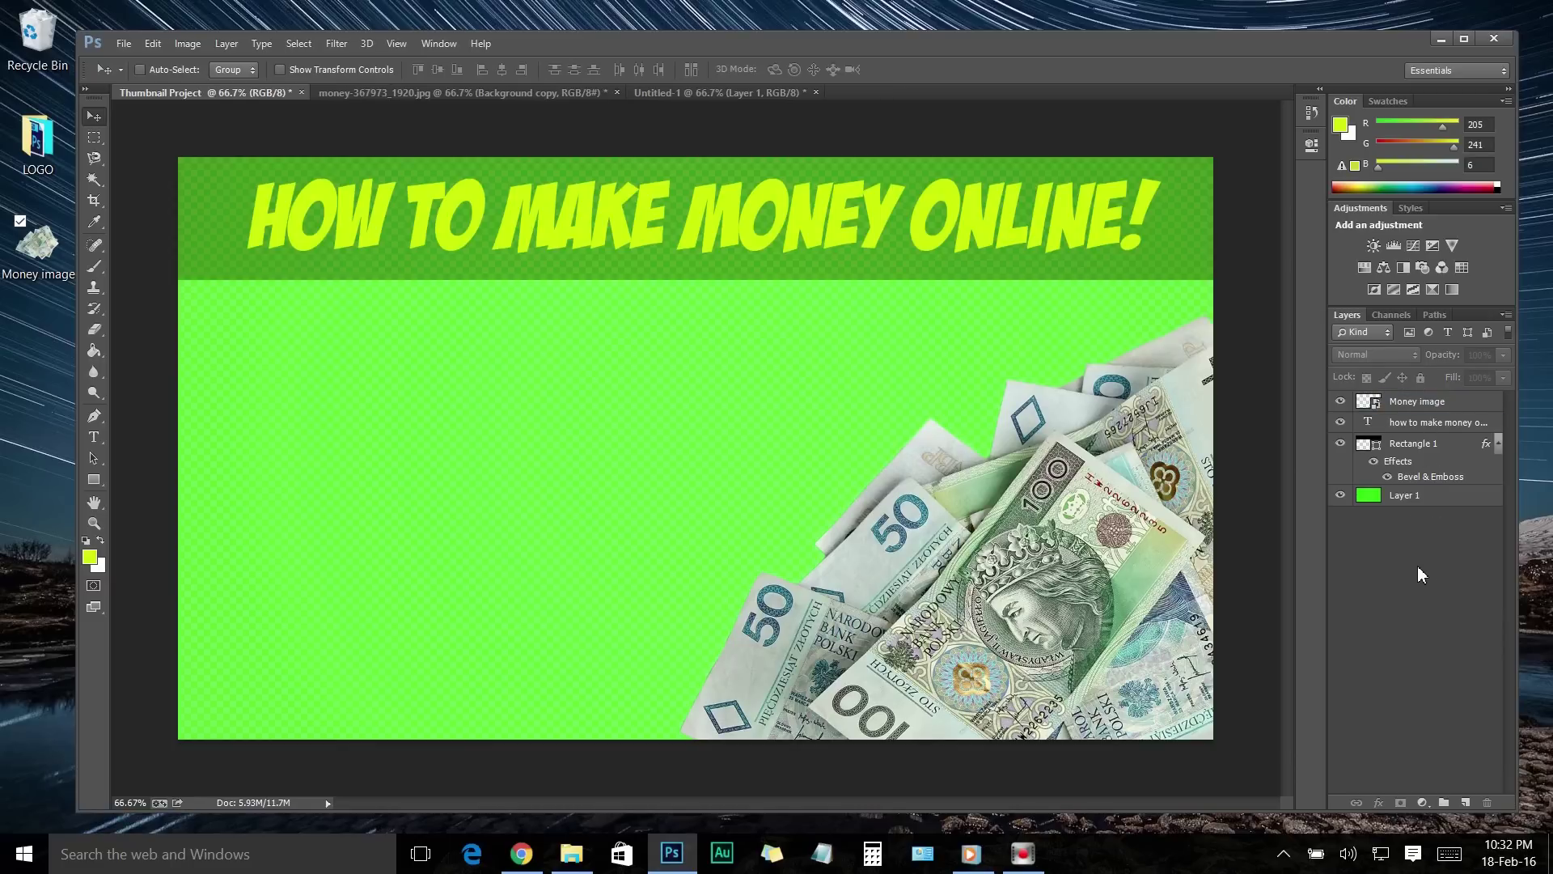
click(1421, 404)
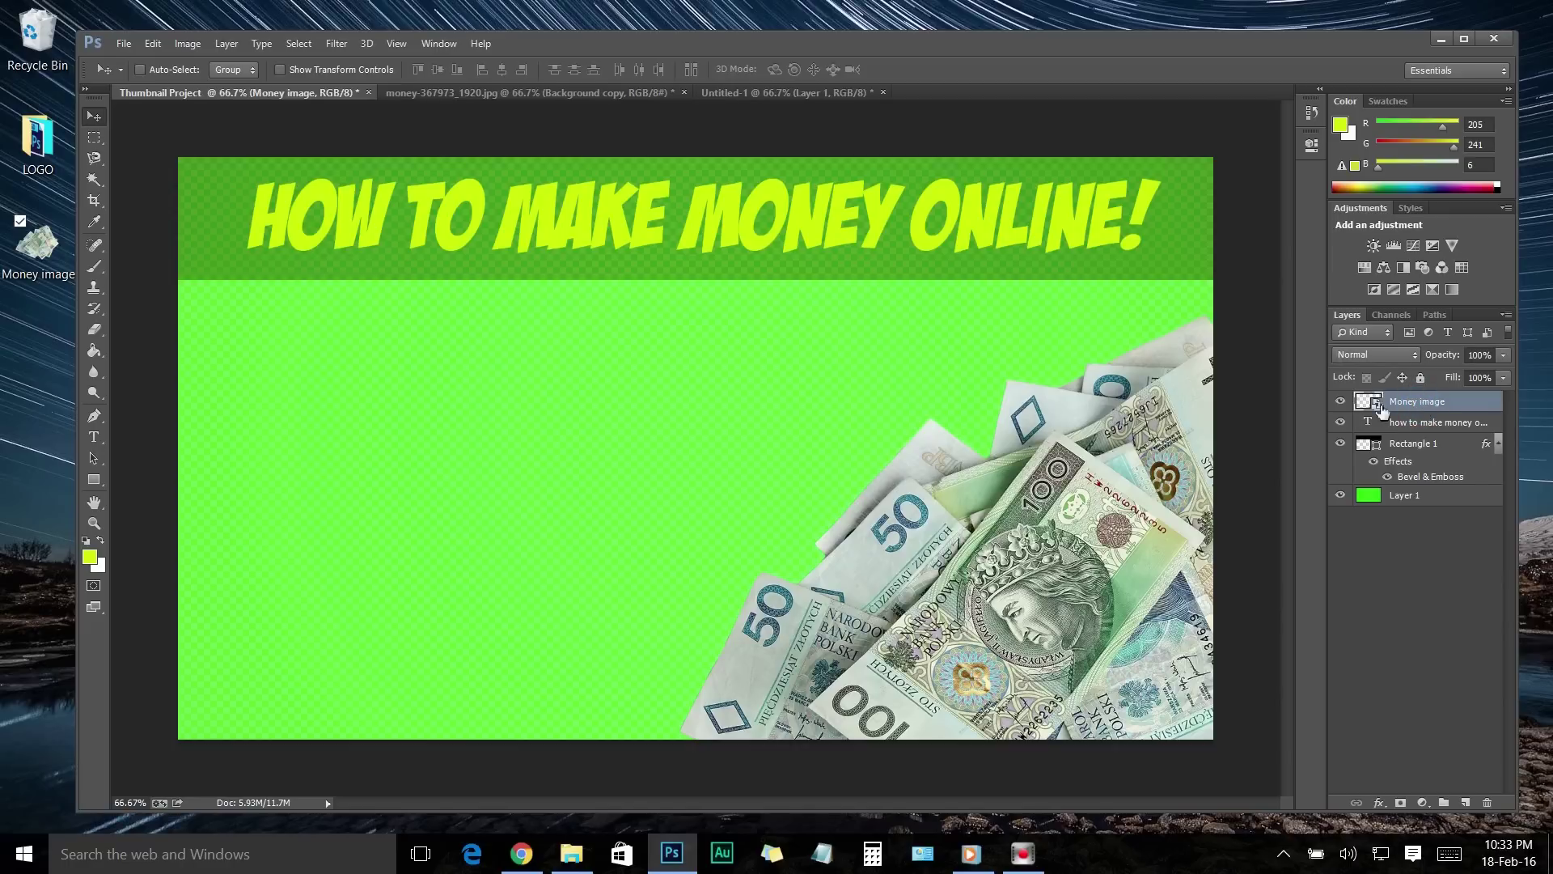
drag(979, 515, 786, 398)
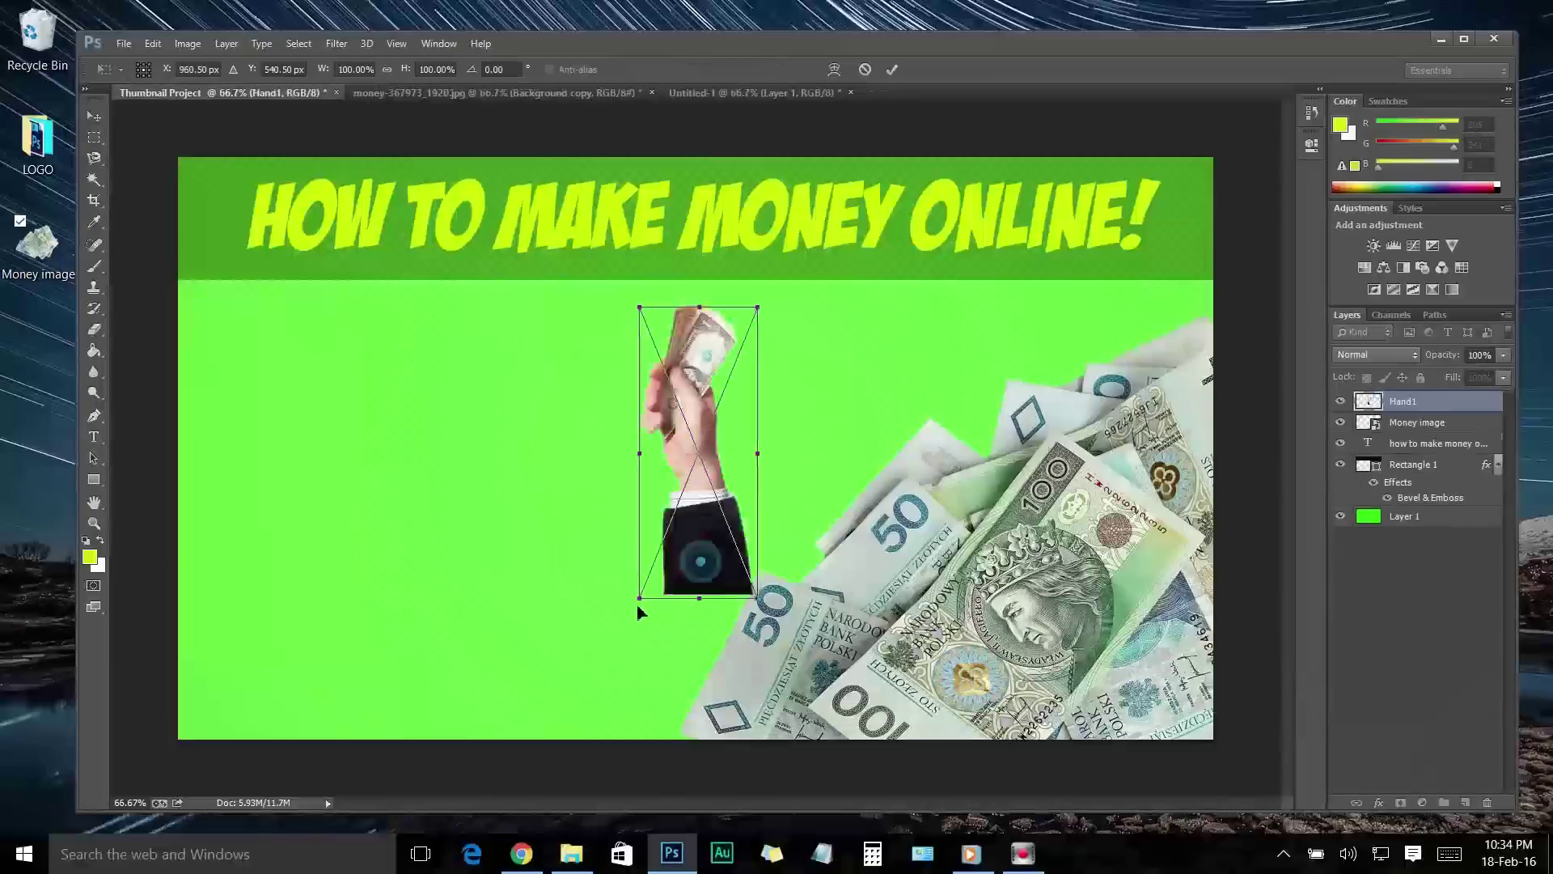
Scale and commit the Hand1 cash-holding hand, then place hand4 beside it
drag(745, 398, 655, 584)
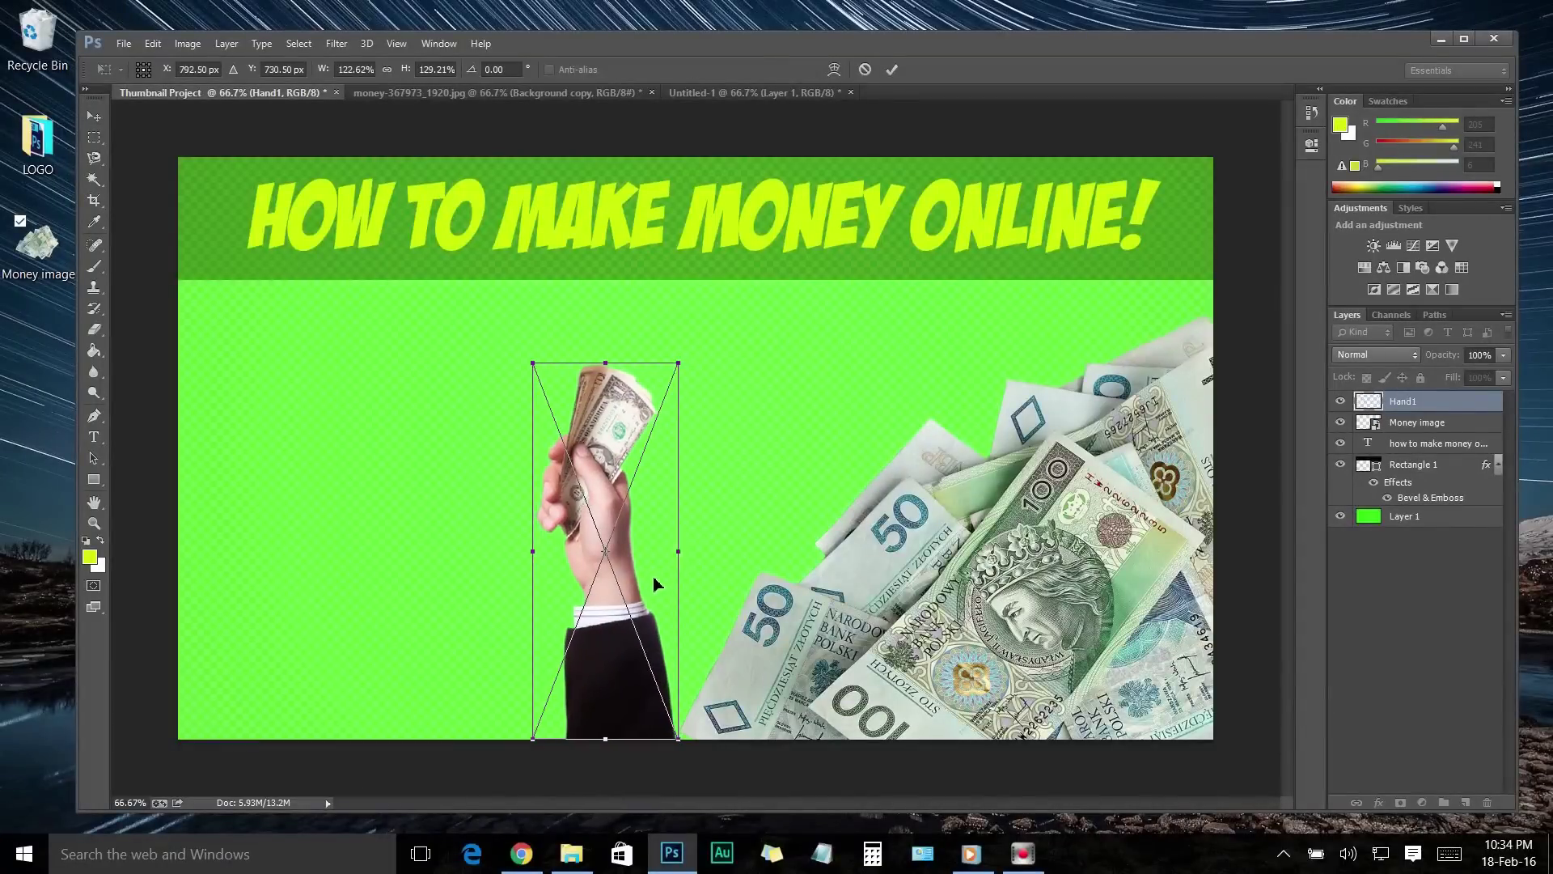
right_click(655, 549)
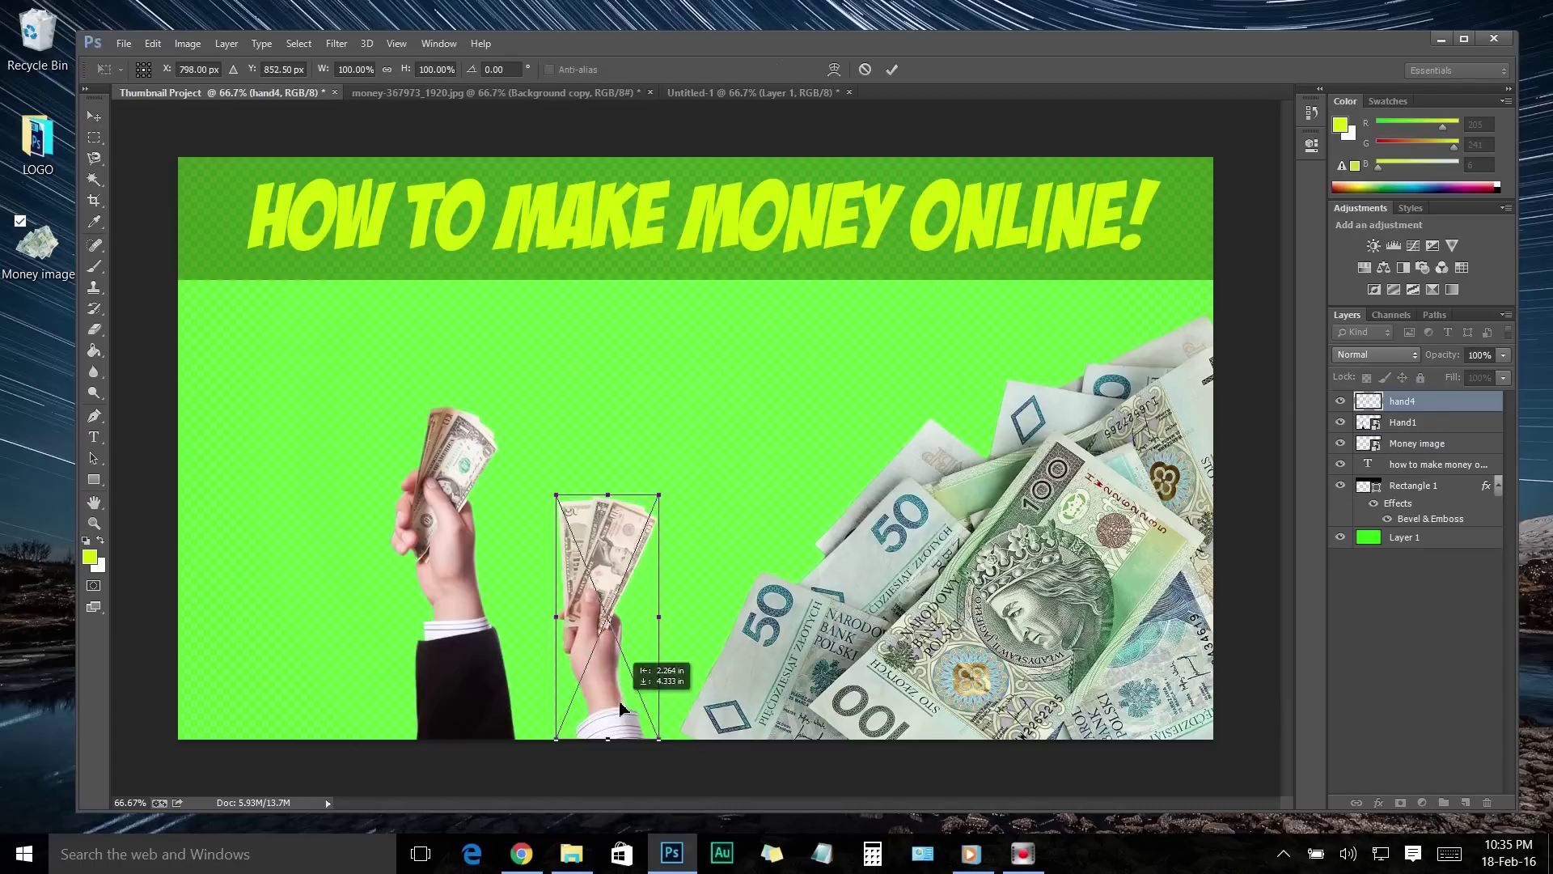
right_click(641, 302)
click(700, 313)
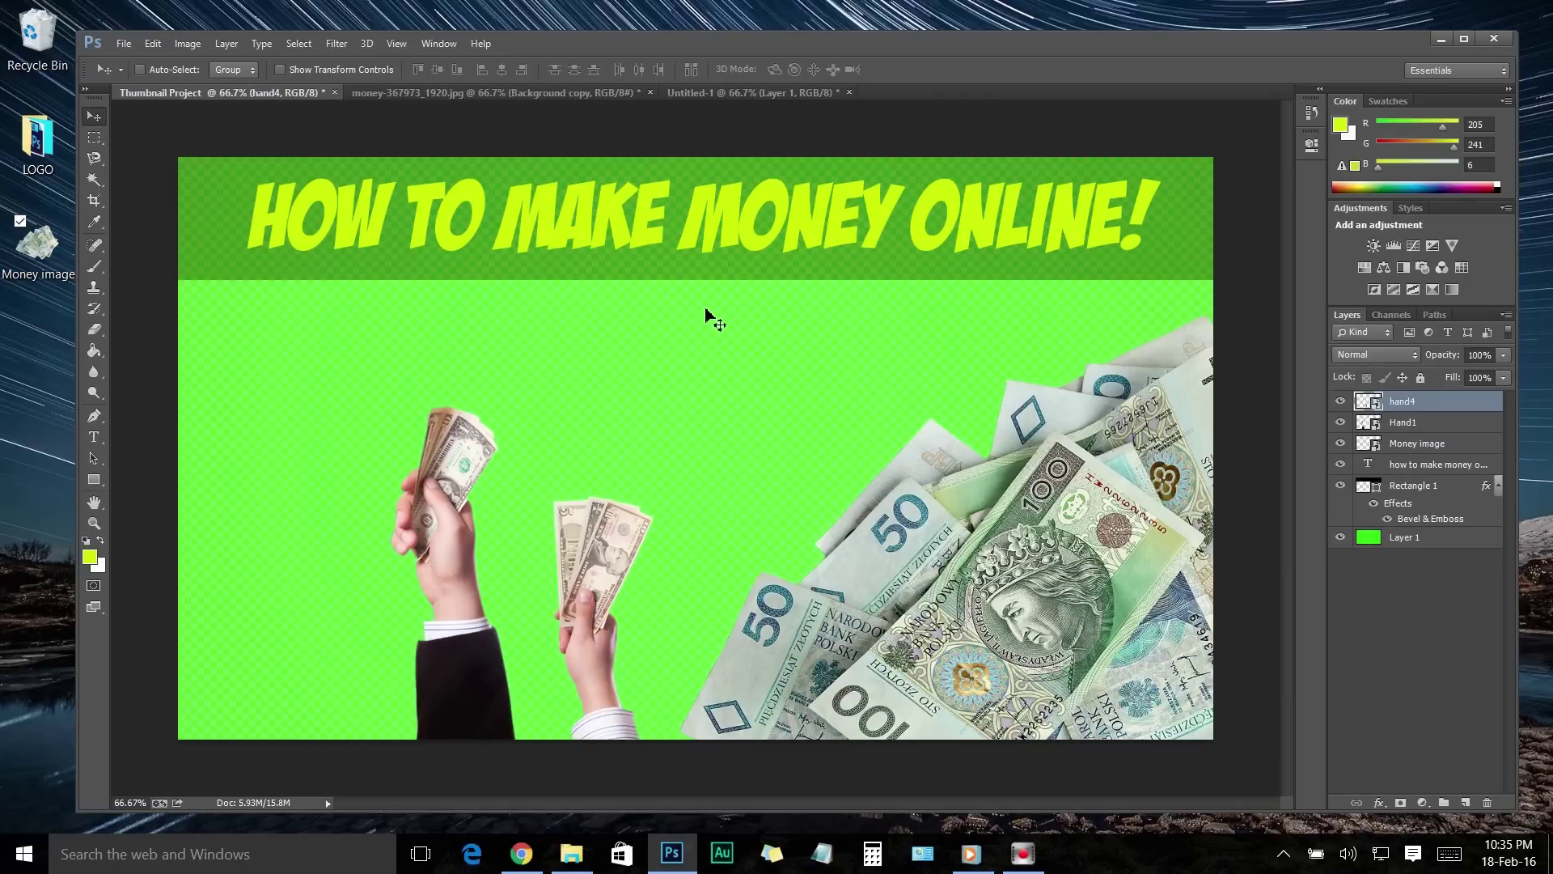
Set the foreground colour to bright yellow 216/254/4 (#d8fe04)
click(89, 556)
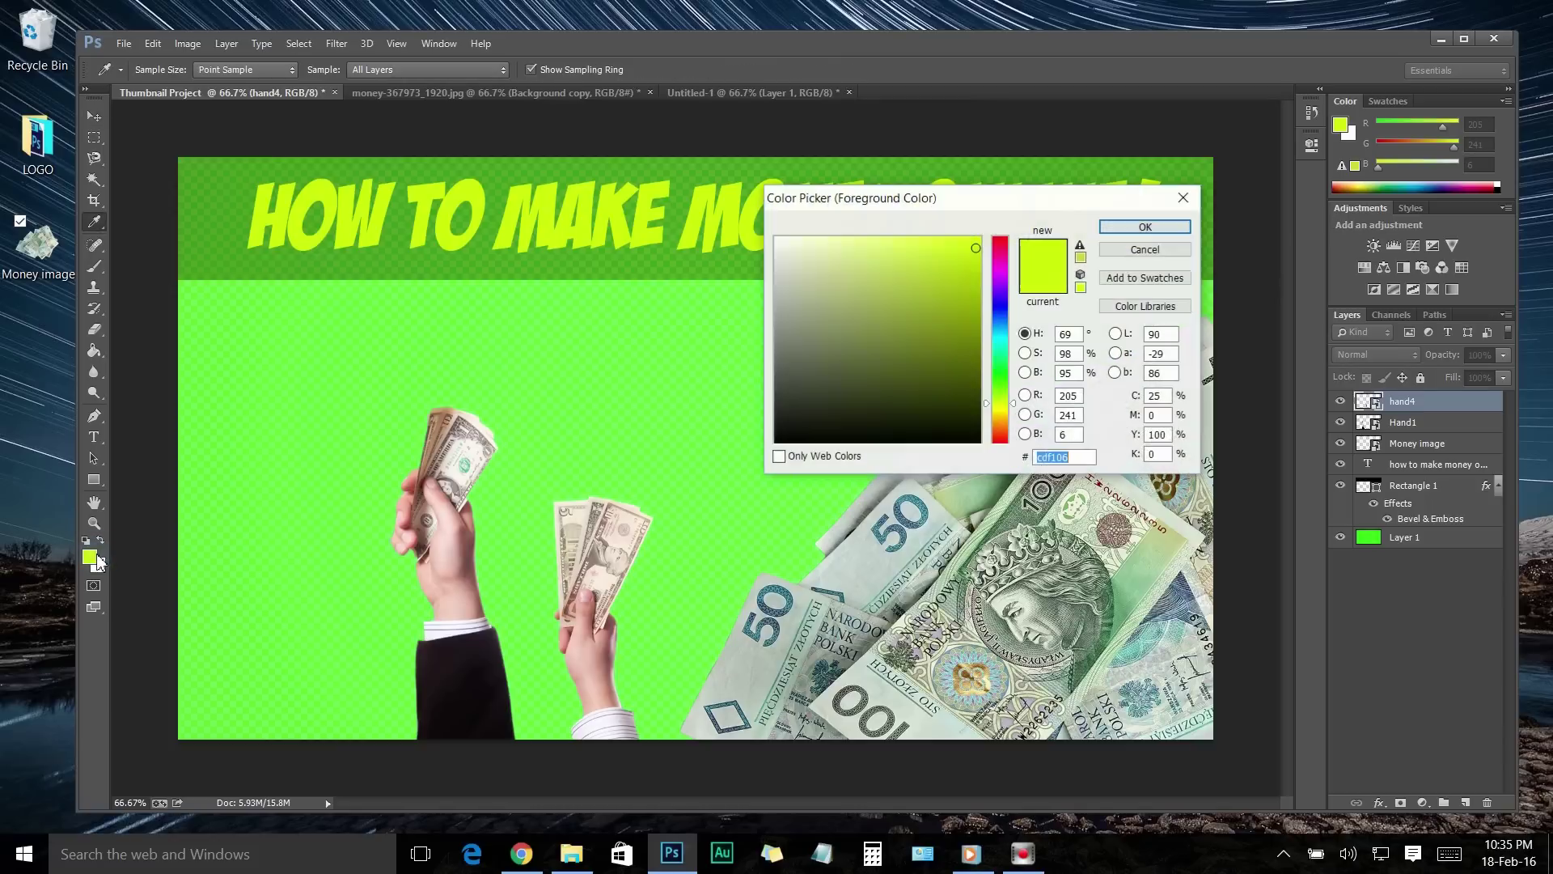
click(981, 237)
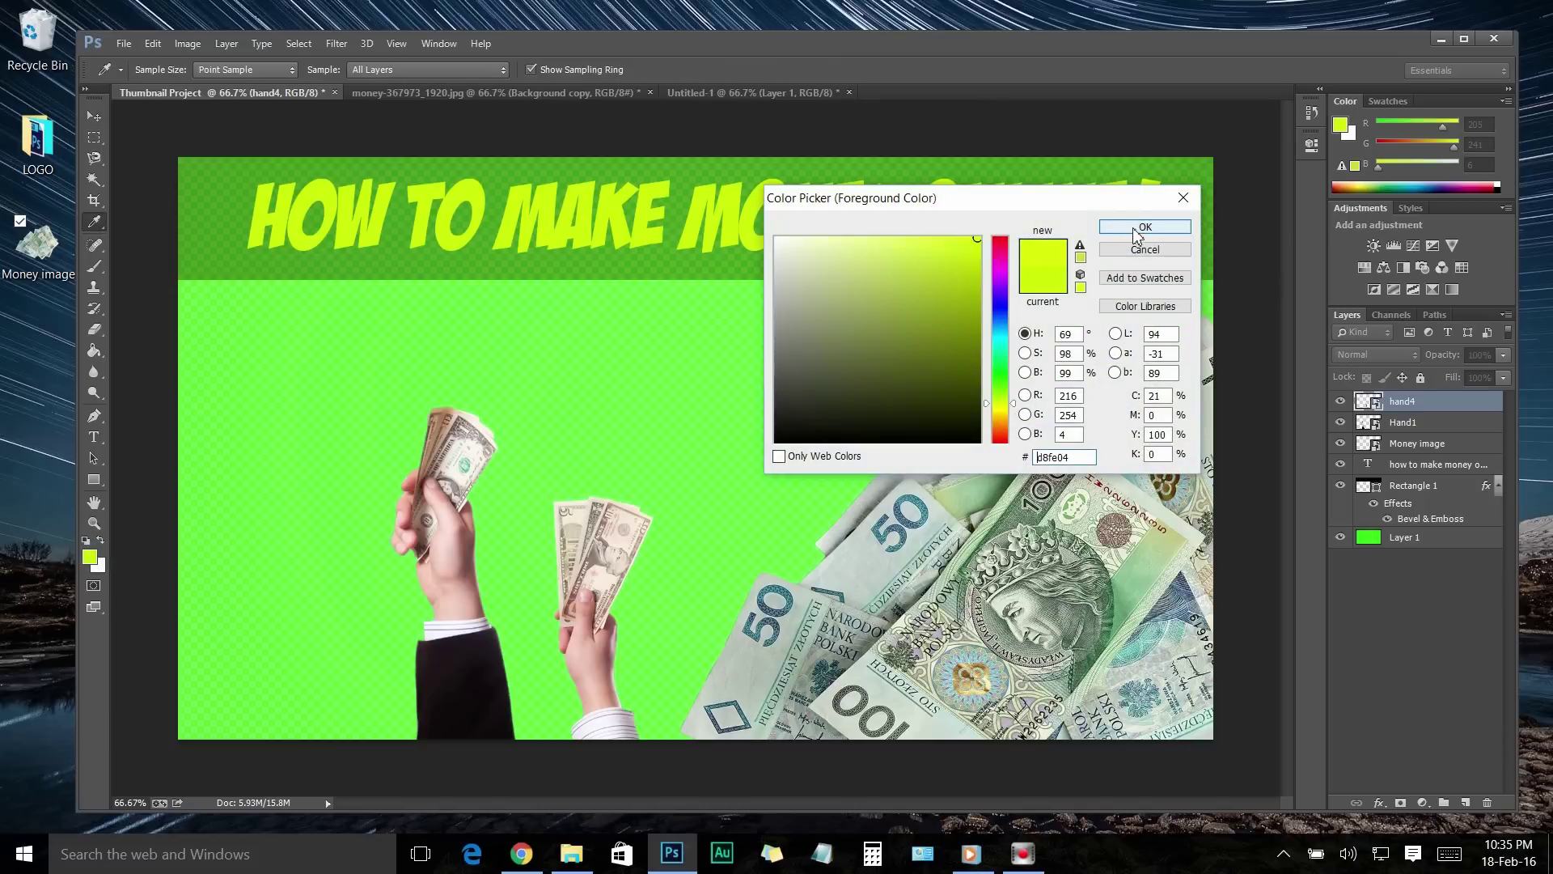
click(1145, 226)
Draw a diagonal yellow line across the canvas's bottom-left corner with the Line Tool
click(96, 485)
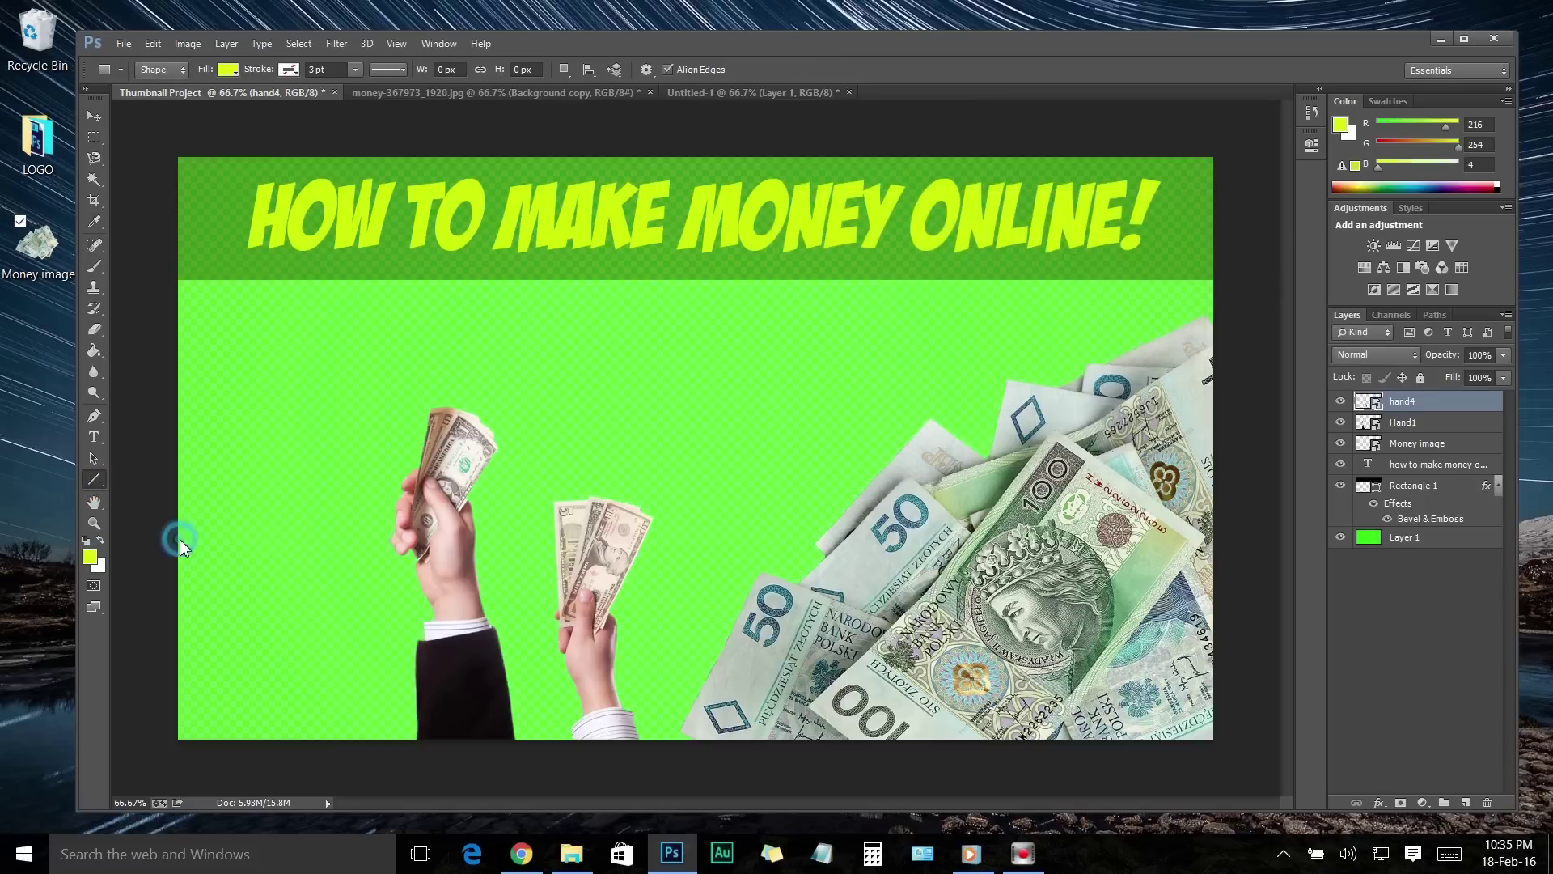
click(177, 540)
mouse_move(170, 518)
mouse_down()
mouse_move(311, 724)
mouse_move(395, 804)
mouse_move(414, 765)
mouse_up()
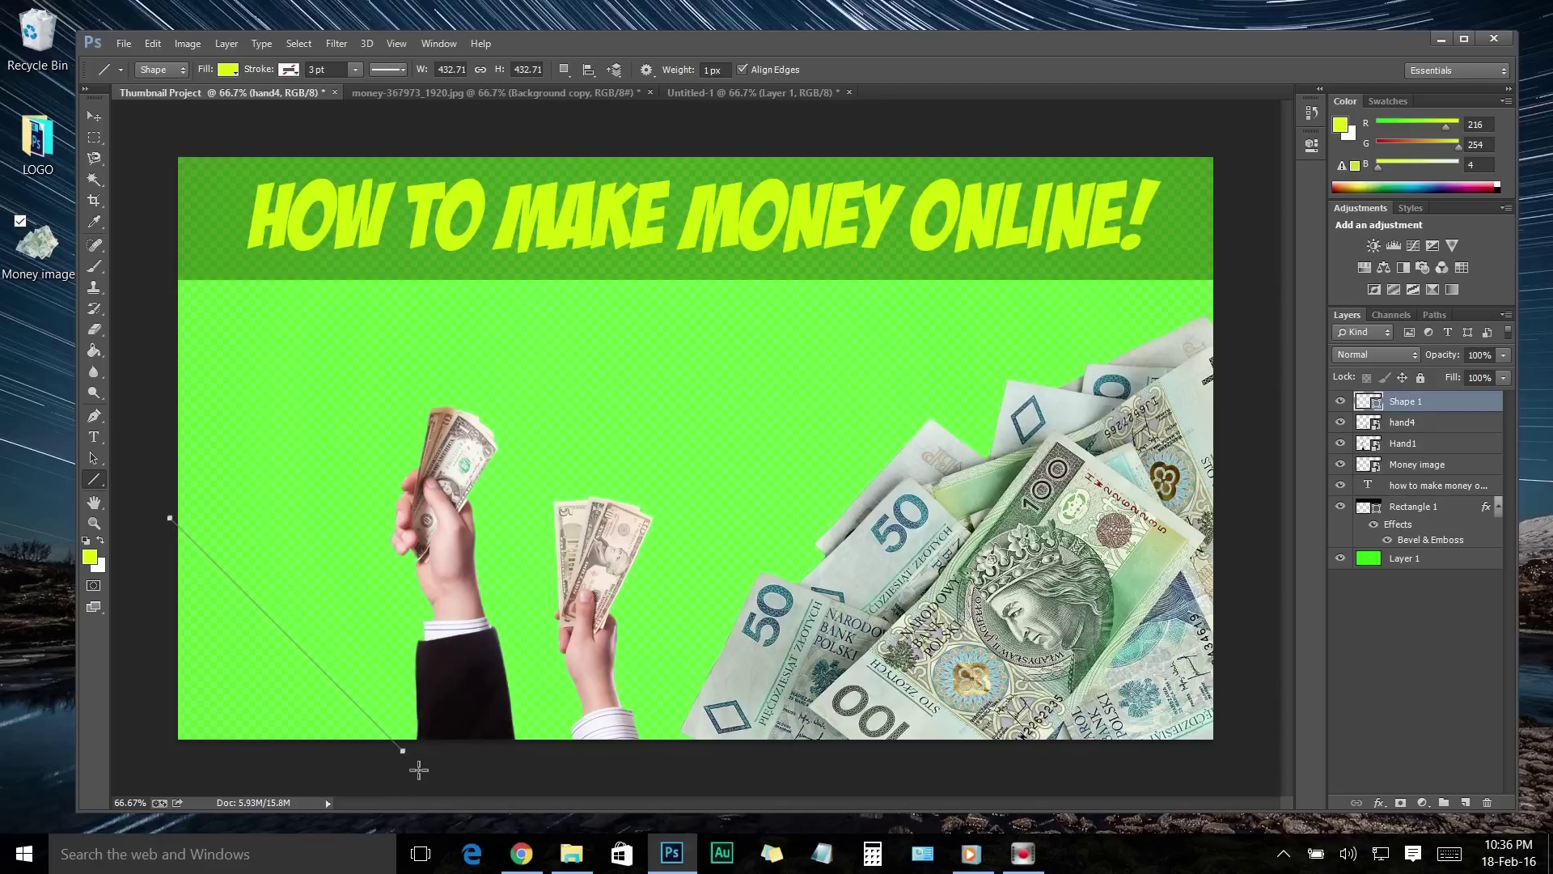
Paint-bucket the bottom-left triangle yellow and set Shape 1's blending opacity to 68%
drag(94, 351, 160, 372)
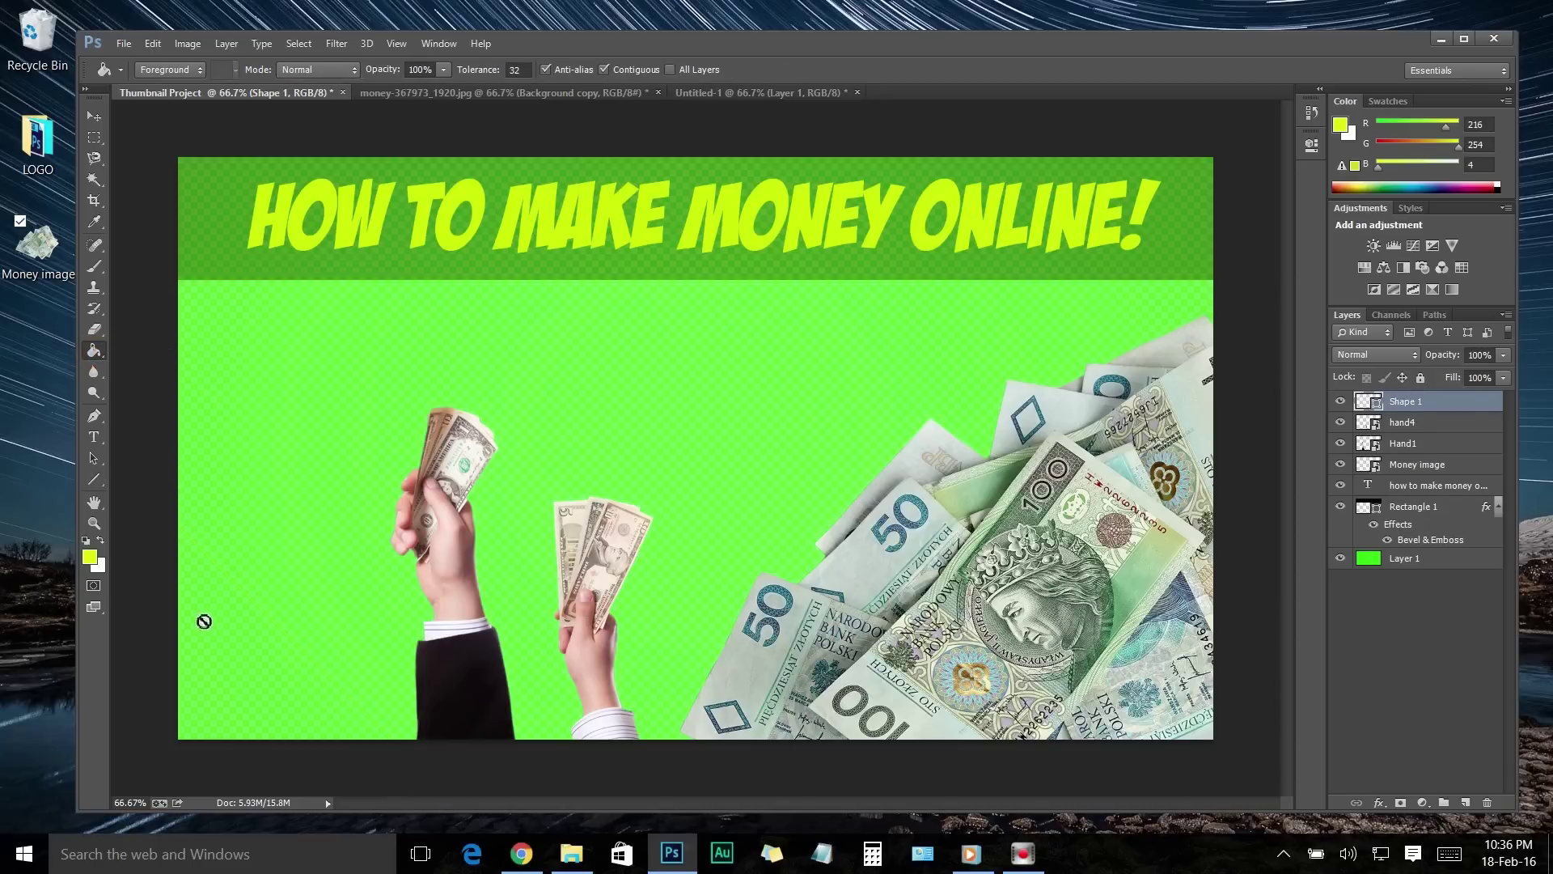
click(257, 682)
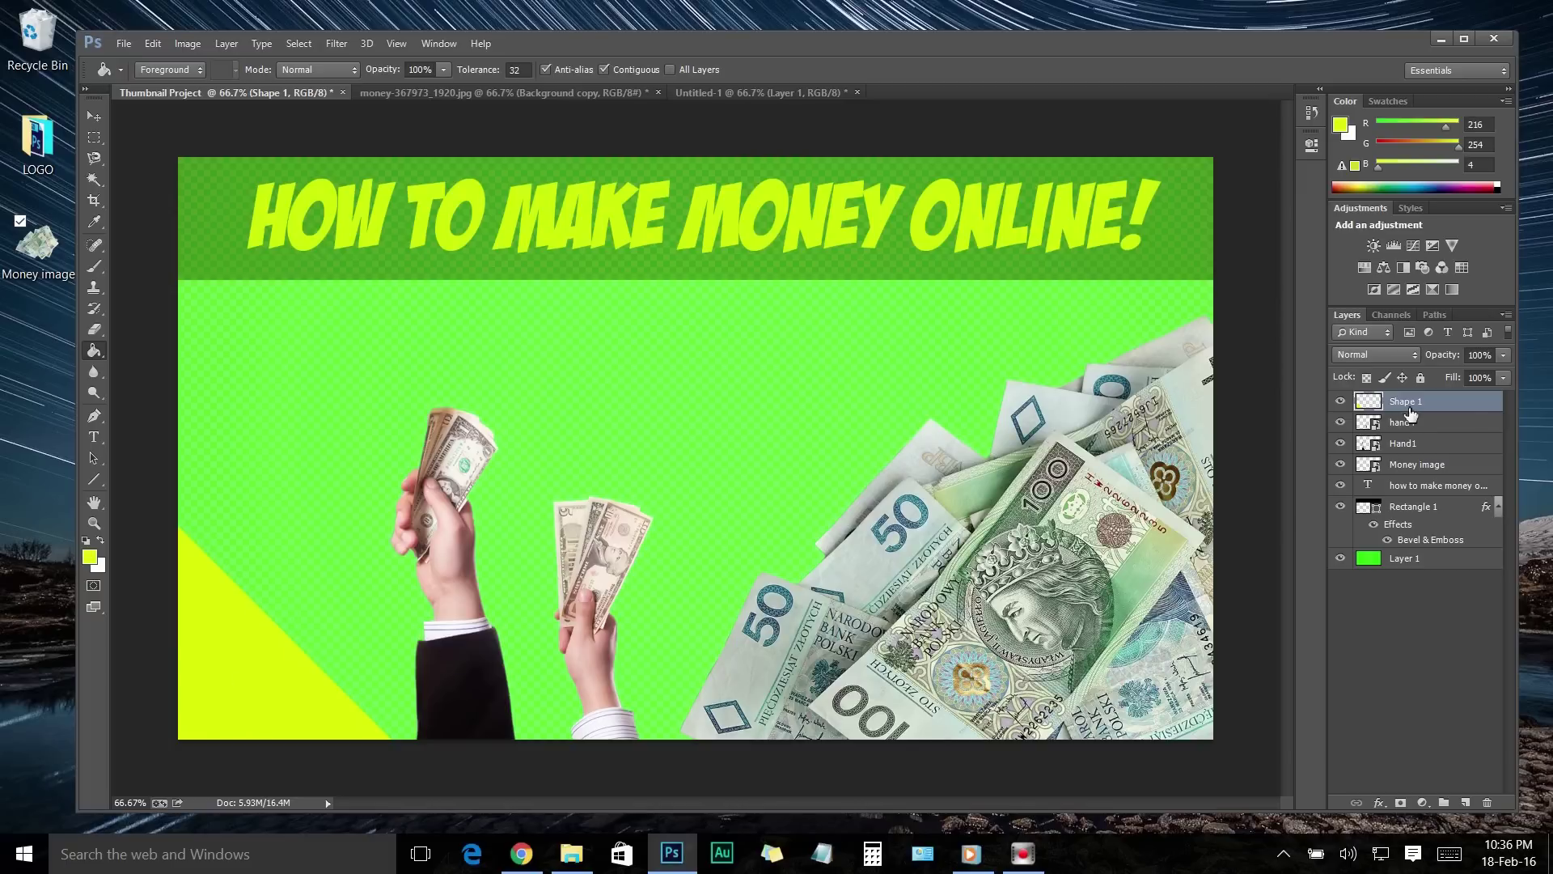
right_click(1403, 409)
click(1027, 118)
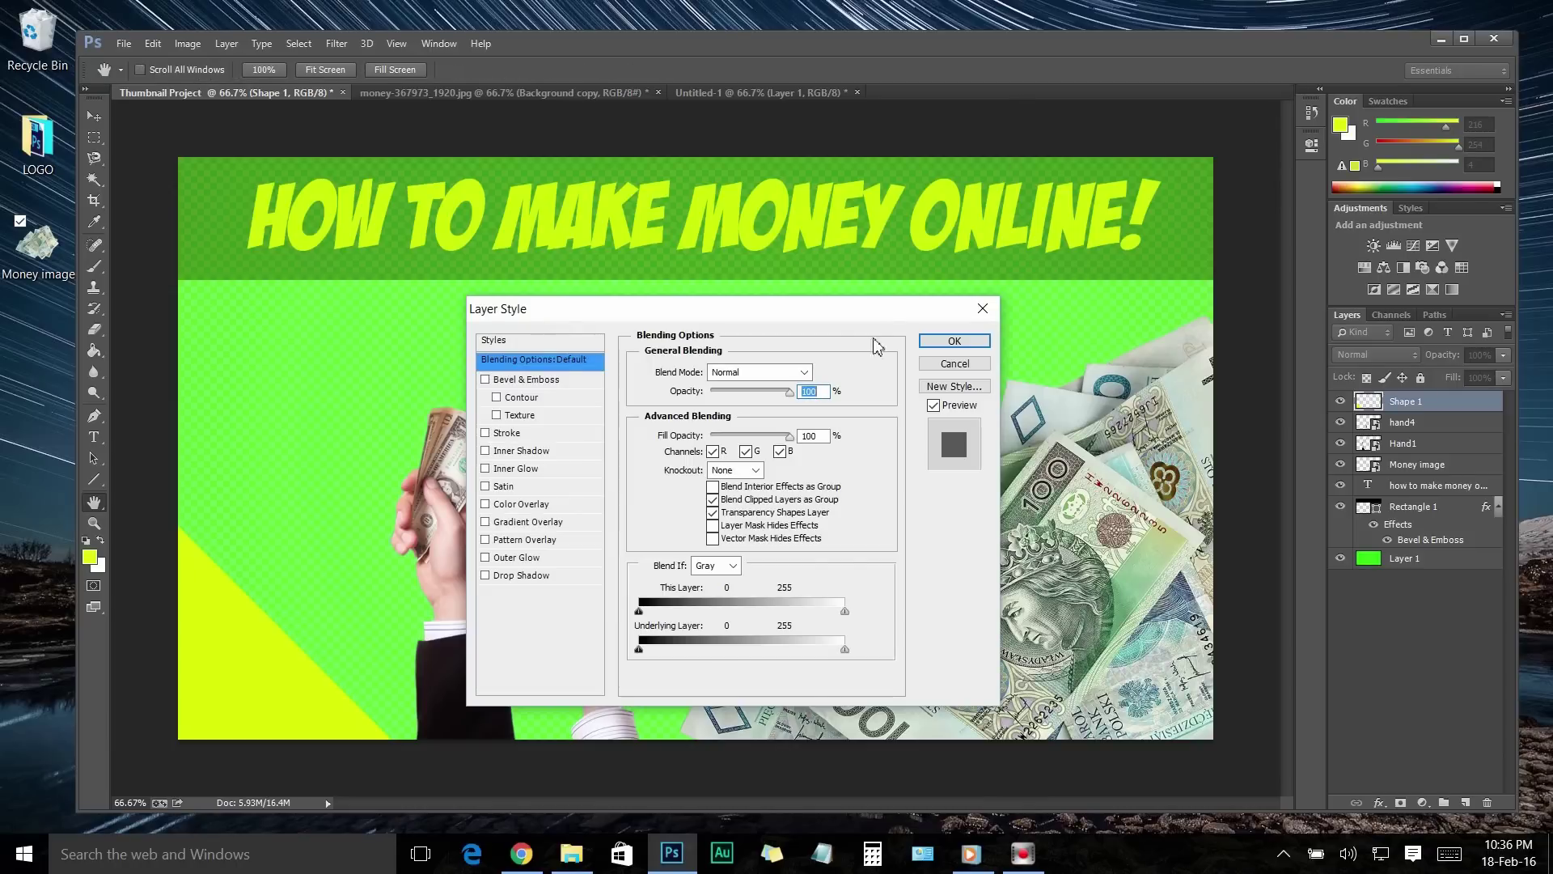
drag(791, 400, 769, 405)
click(955, 341)
Place the transparent logo from the LOGO folder in the bottom-left corner, scaled to 108%
click(46, 153)
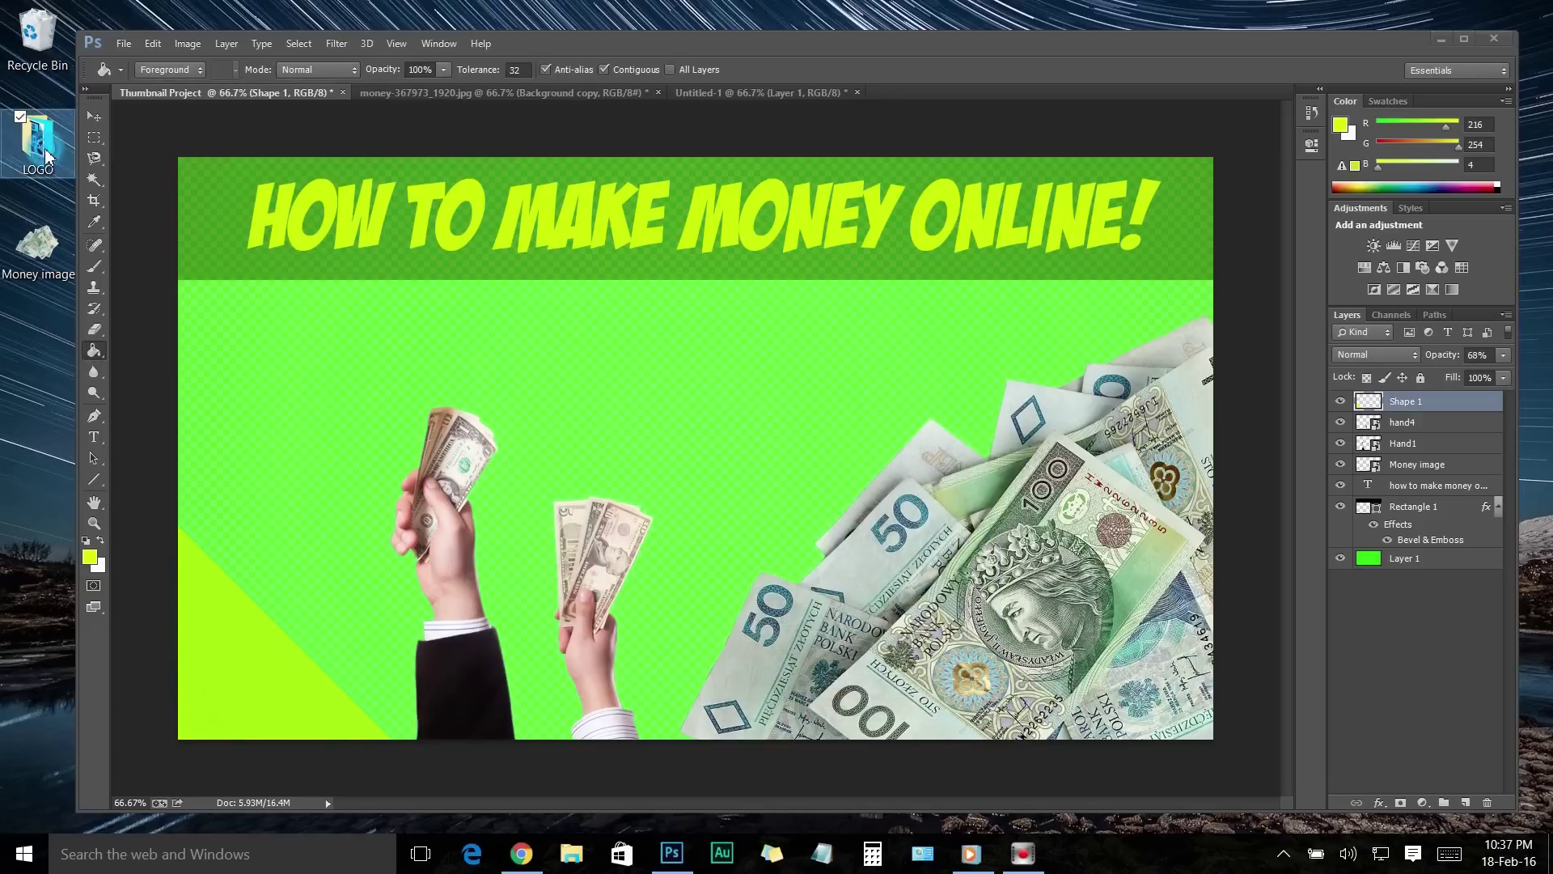
double_click(46, 154)
drag(720, 335, 638, 385)
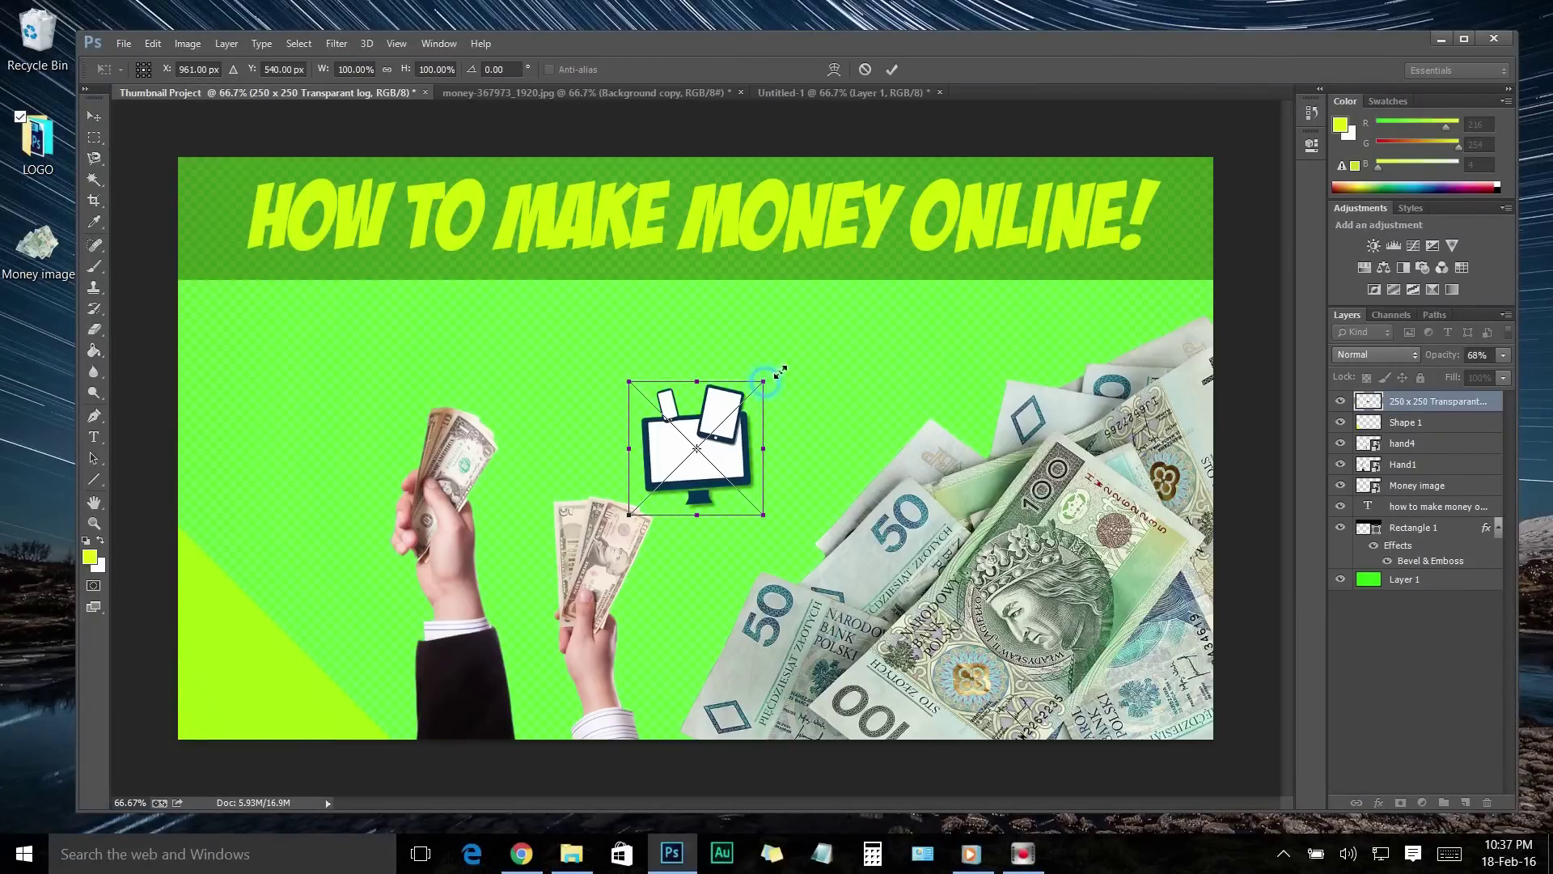
drag(764, 381, 296, 605)
right_click(297, 603)
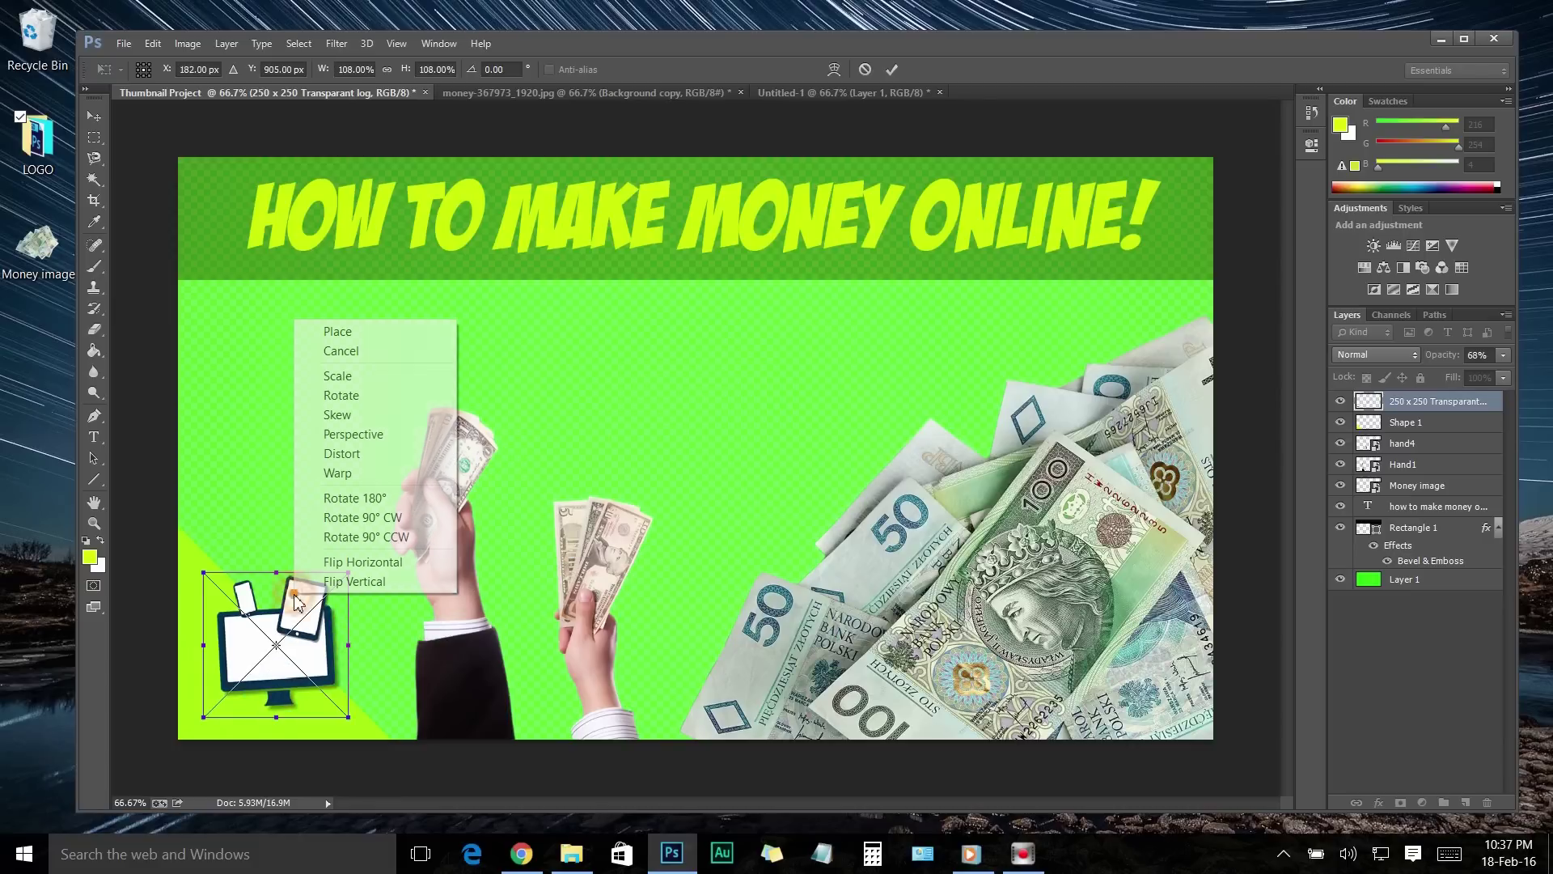
click(337, 331)
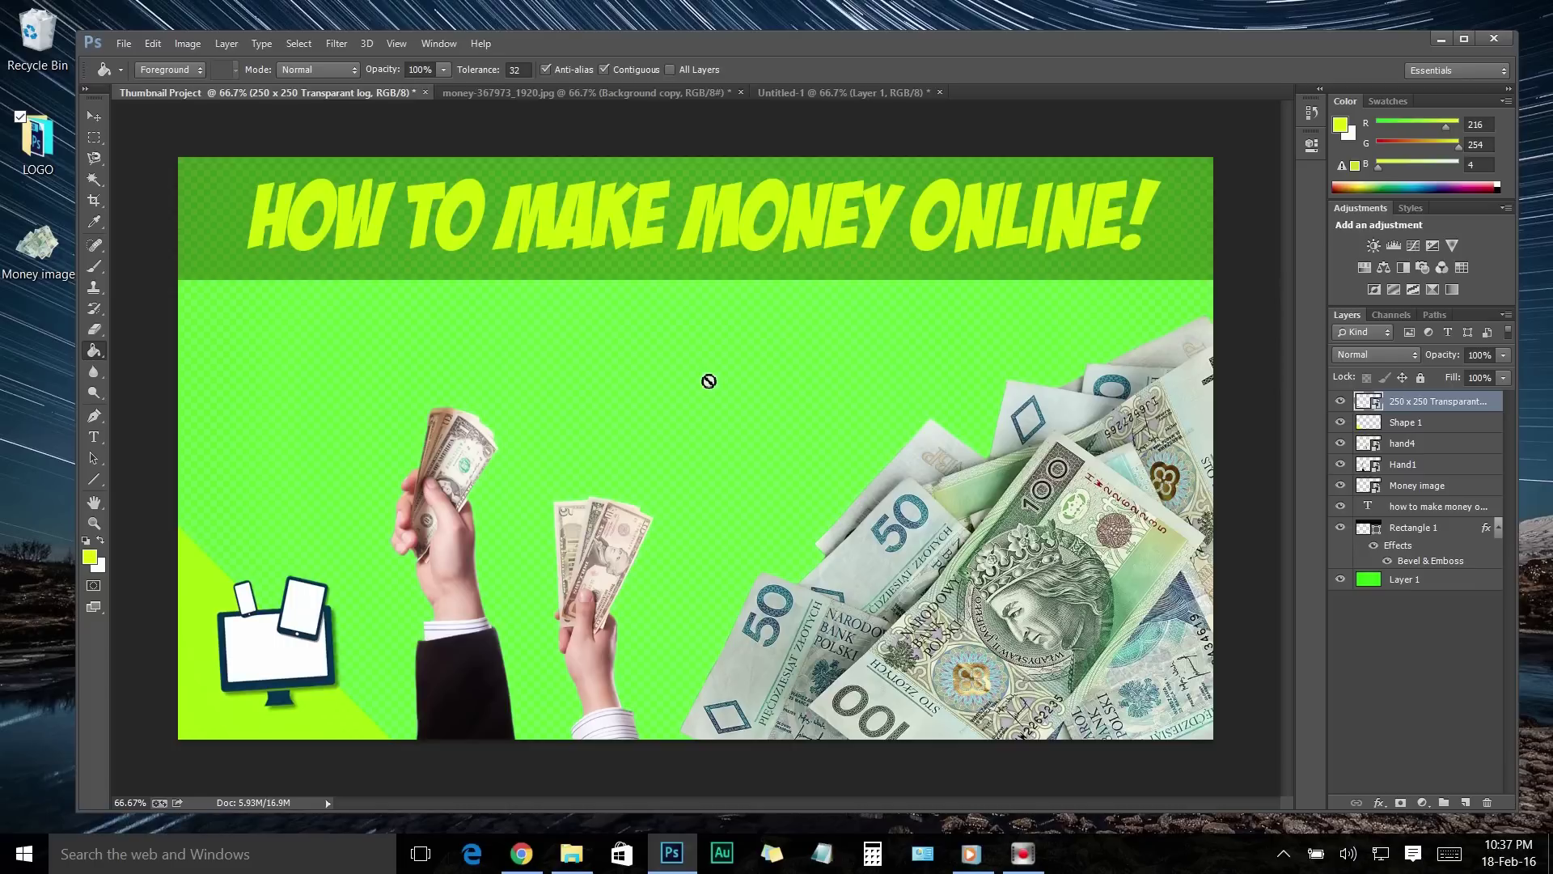
Choose the Brush tool and pick the 66 px preset from the Brush Preset picker
drag(94, 265, 156, 267)
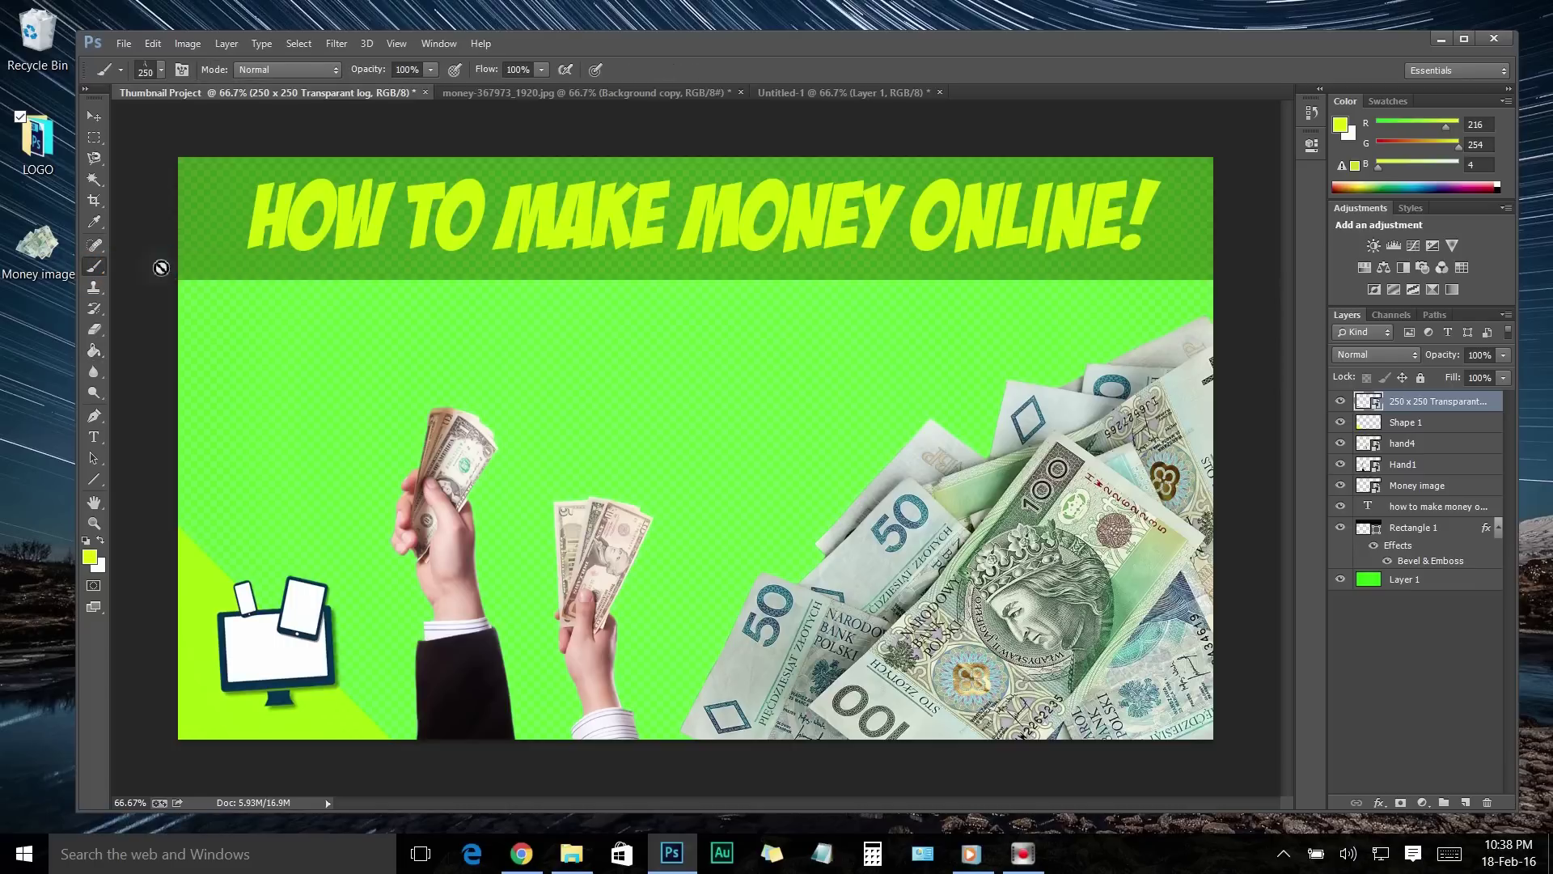
click(147, 70)
click(164, 215)
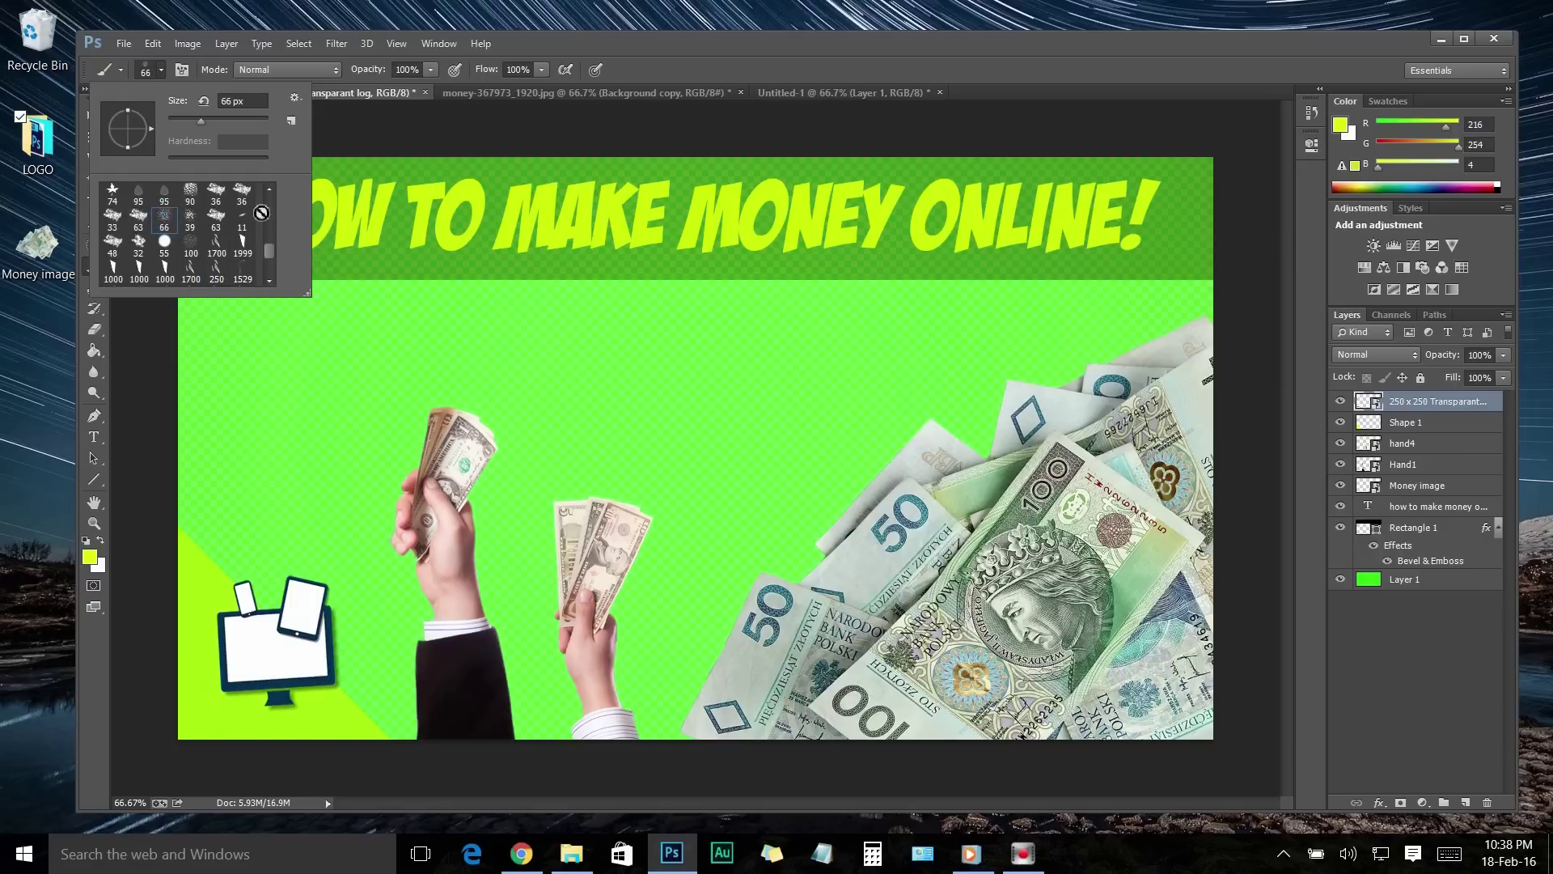
scroll(248, 233, up, 2)
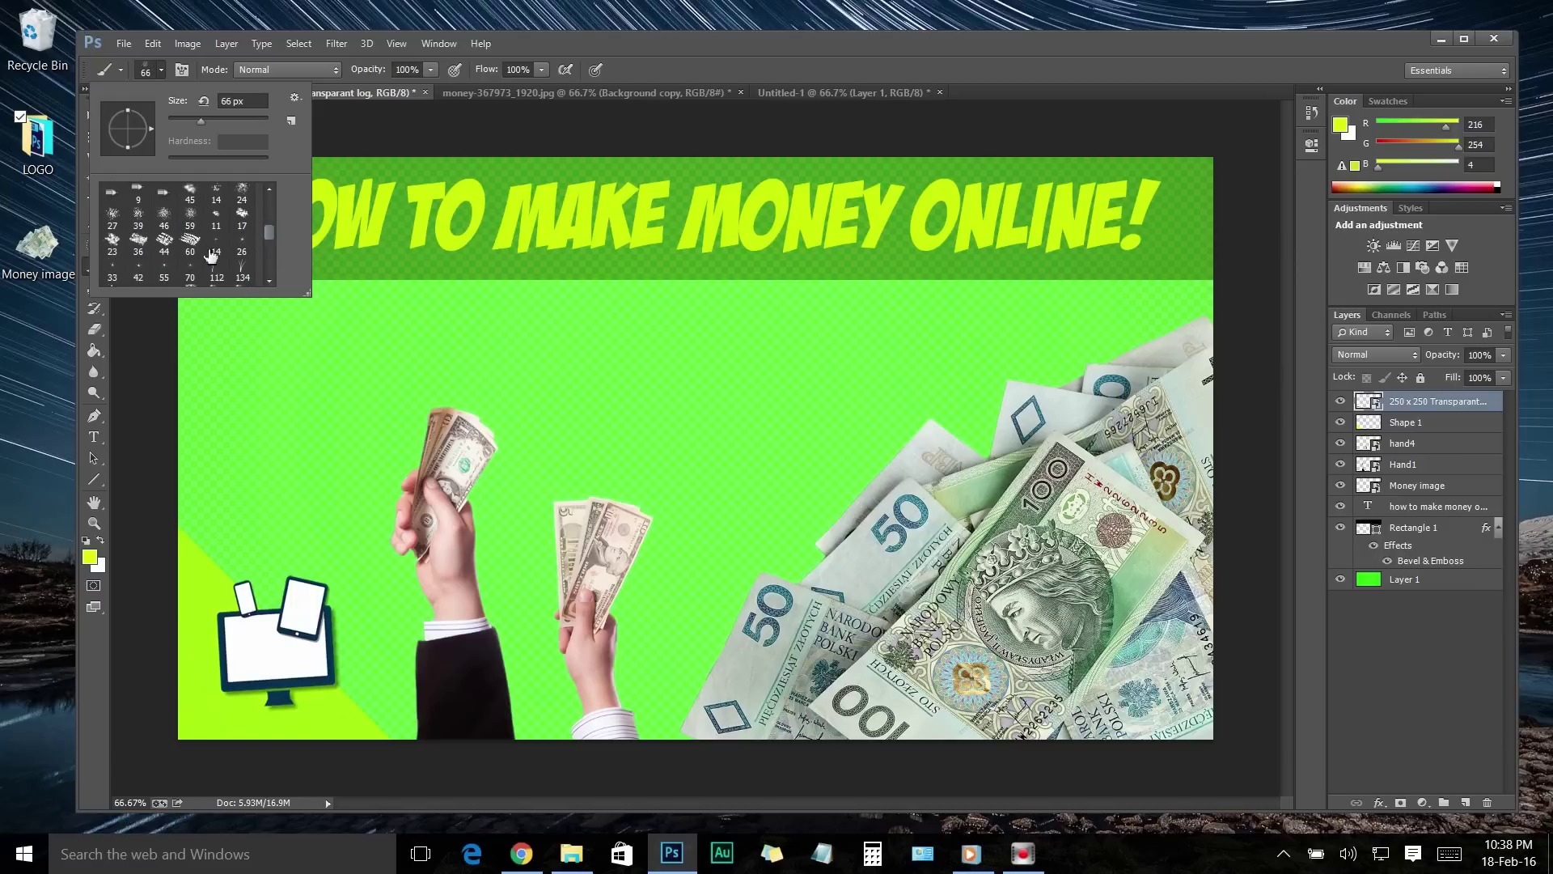
click(164, 213)
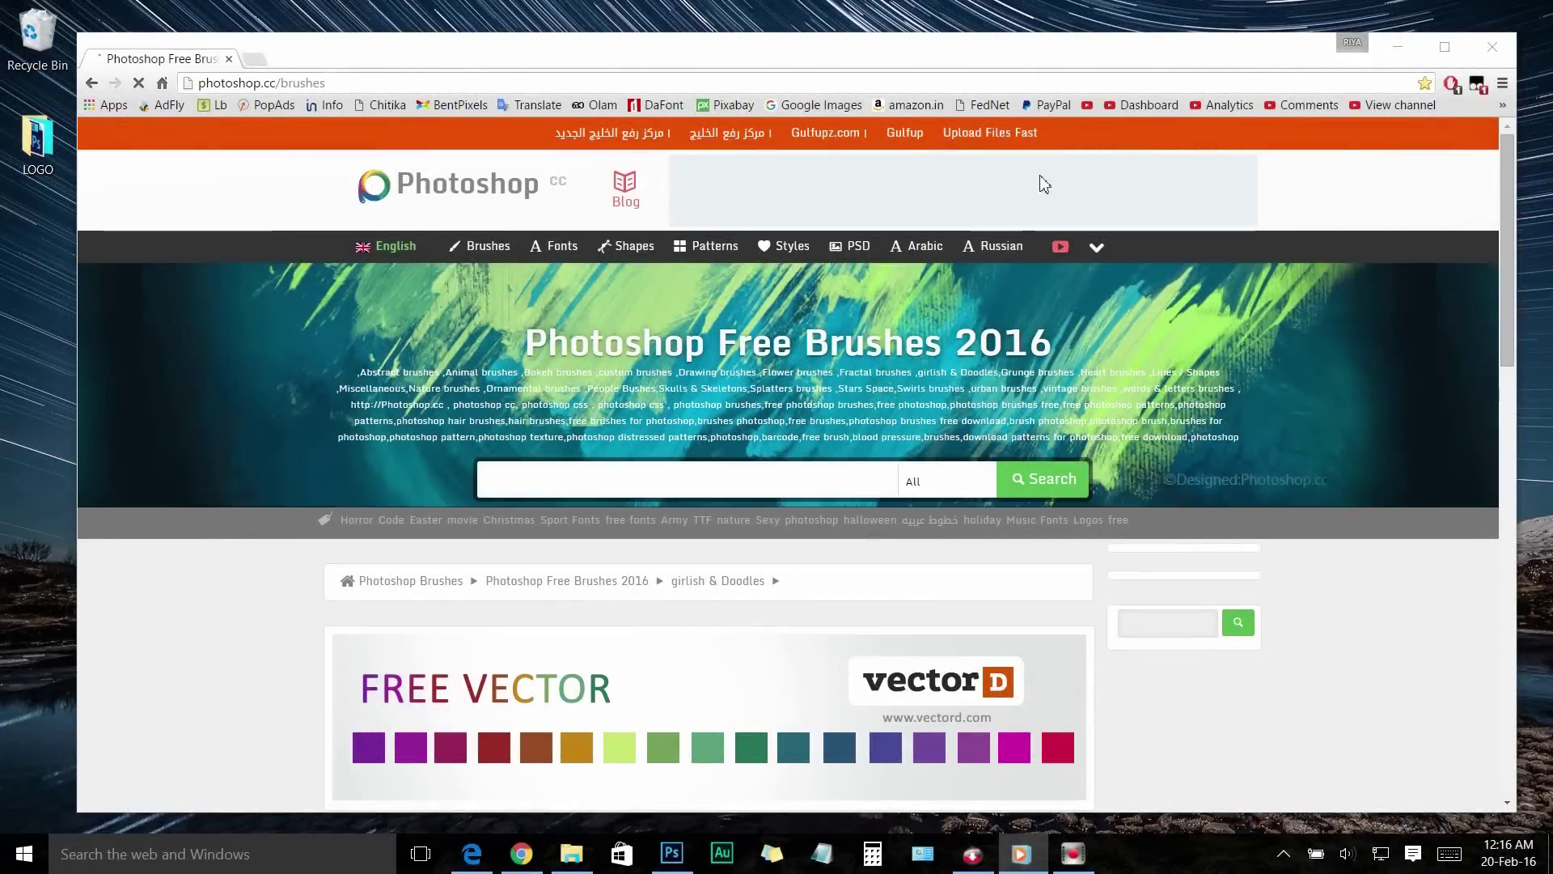
Scroll the photoshop.cc brushes page and download the Shattered Glass brushes
drag(1507, 183, 1492, 445)
drag(1503, 264, 1488, 495)
mouse_move(789, 230)
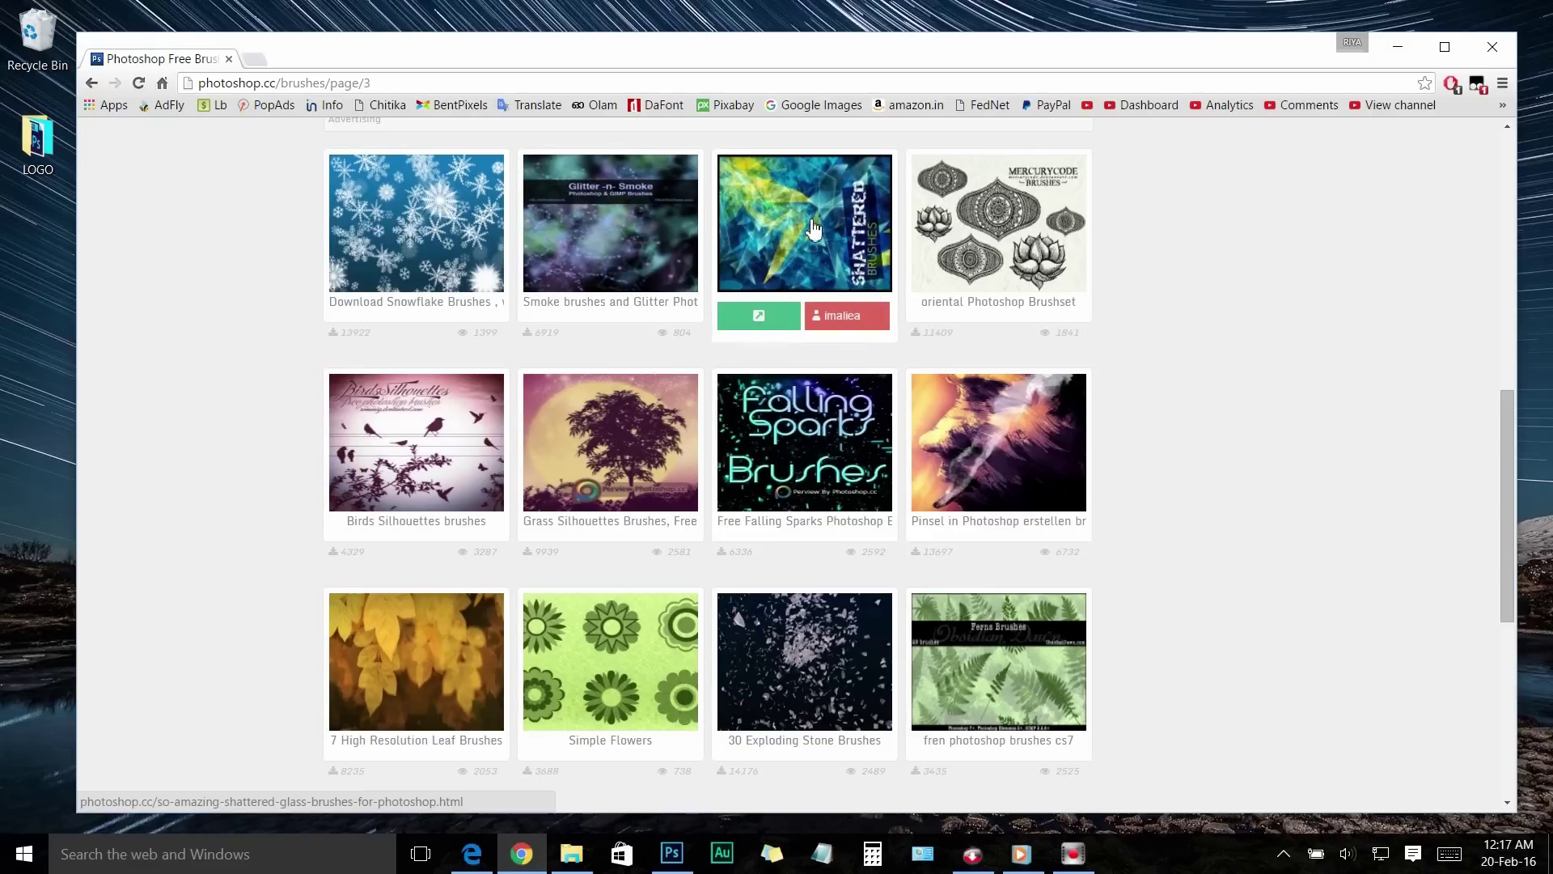
click(765, 312)
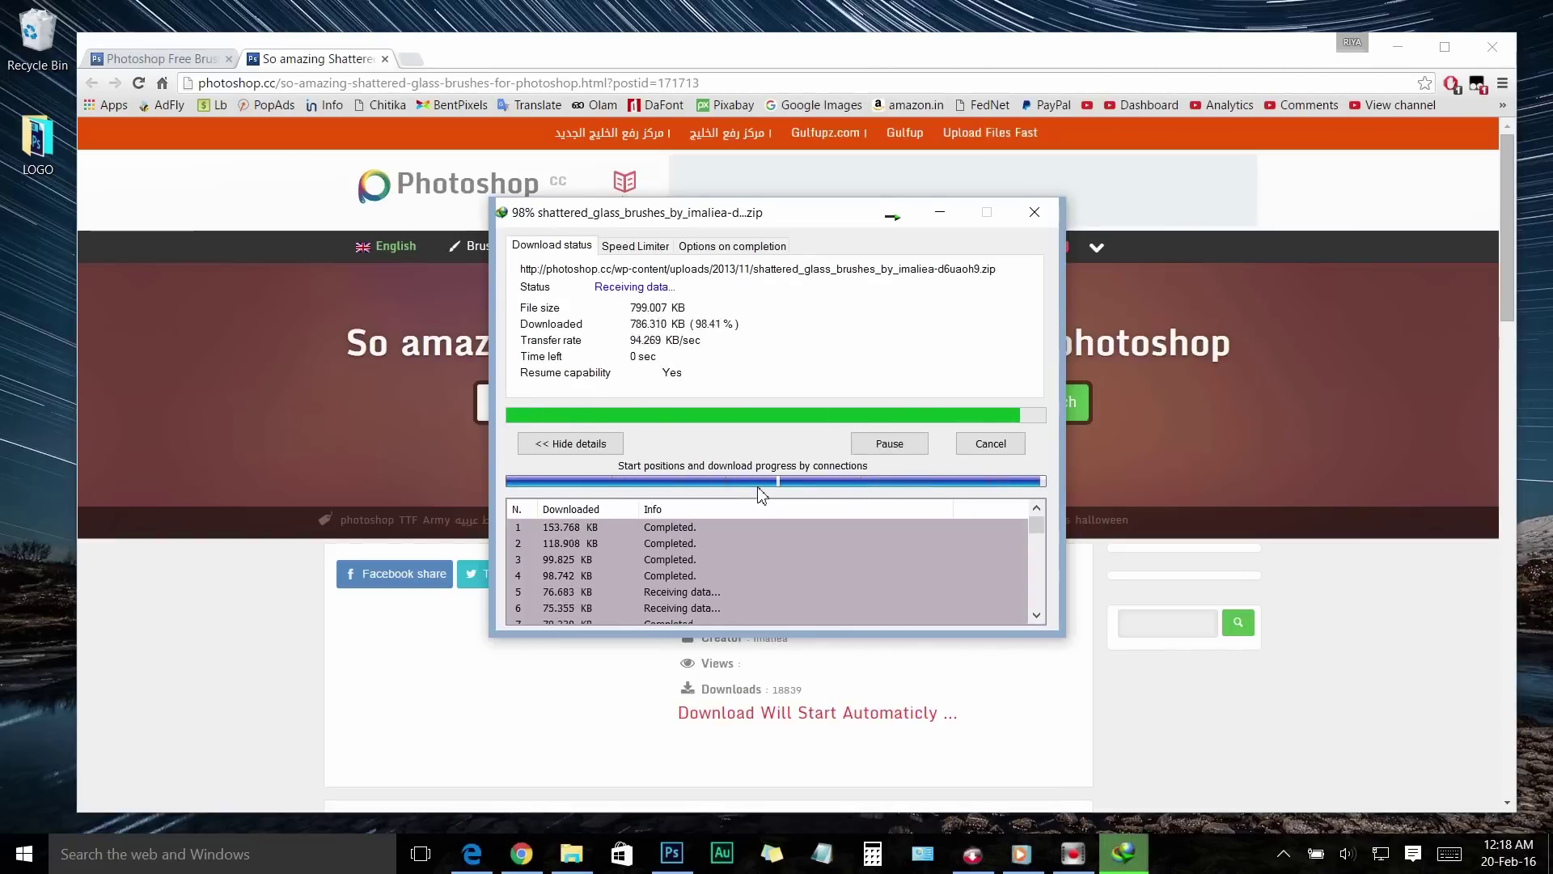
Extract the brush .abr from the downloaded zip and load it into Photoshop
click(809, 489)
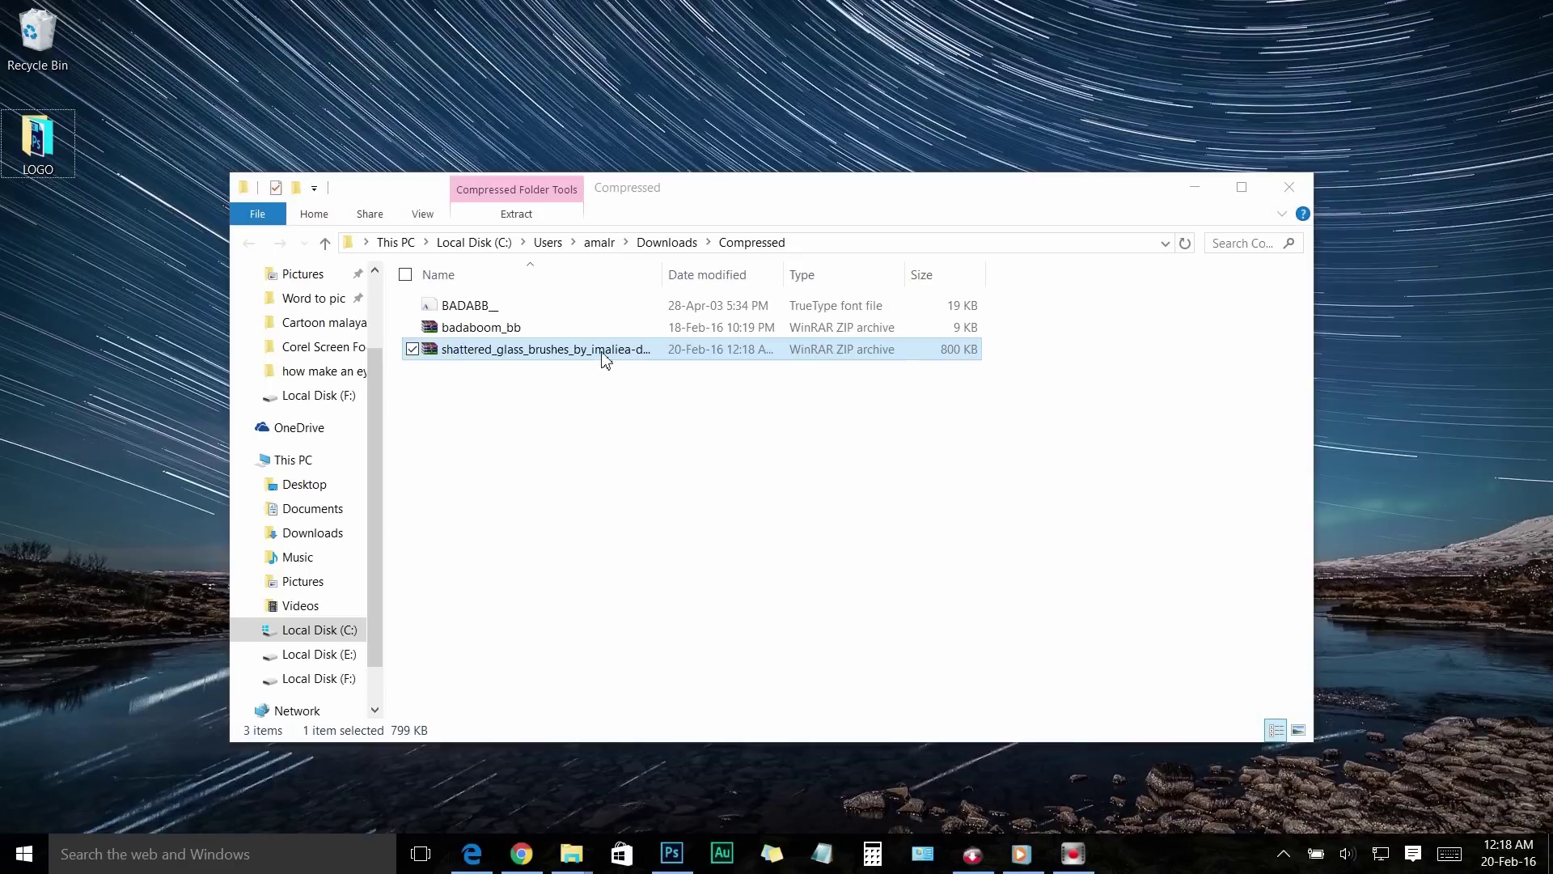
right_click(603, 357)
click(509, 406)
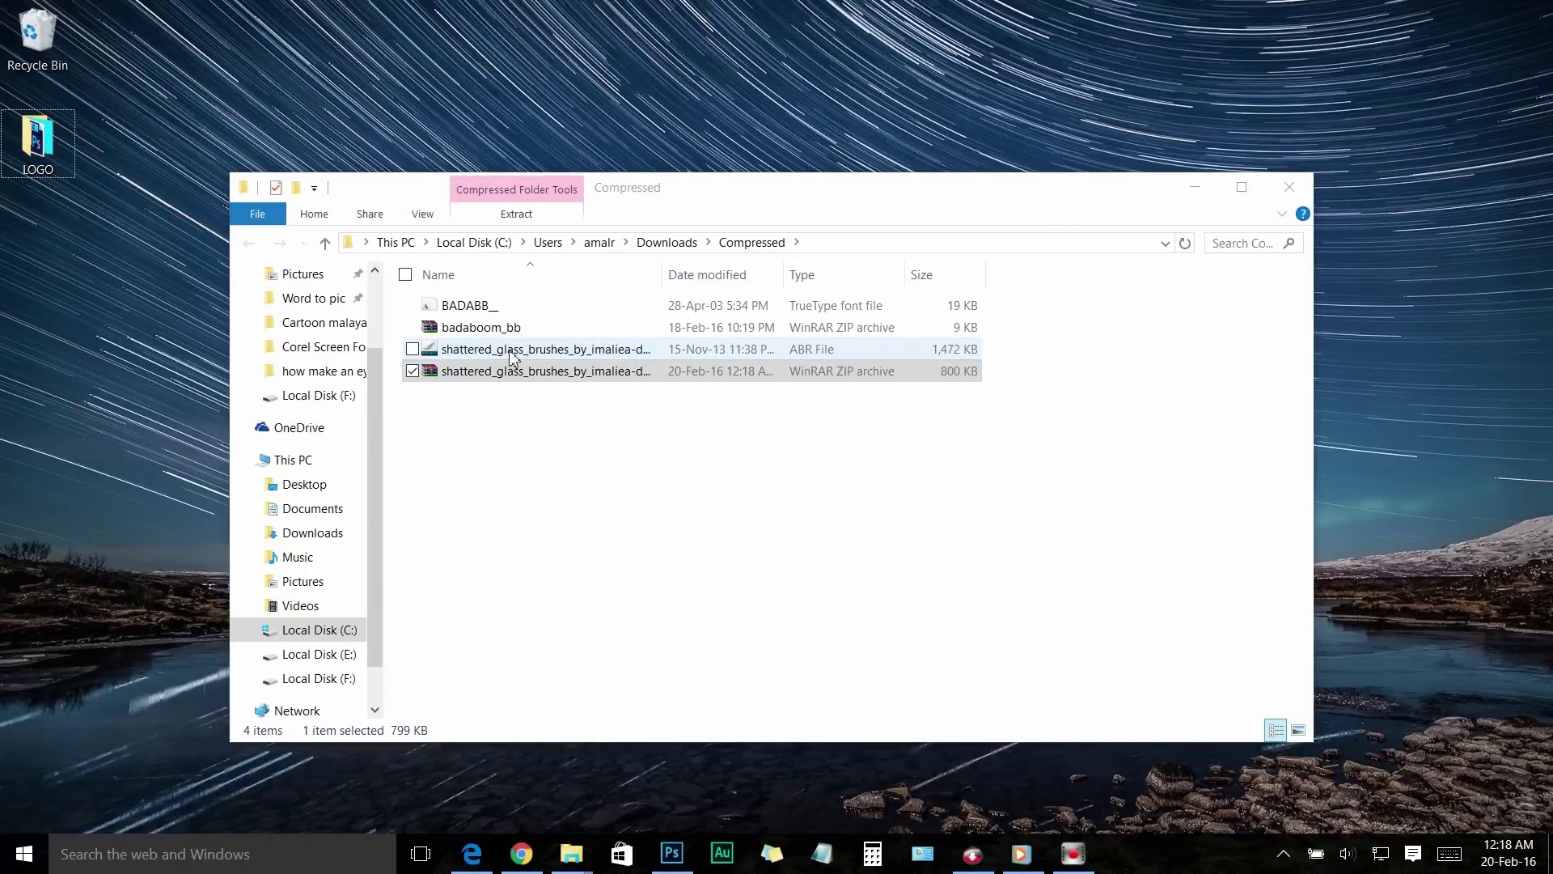
double_click(512, 357)
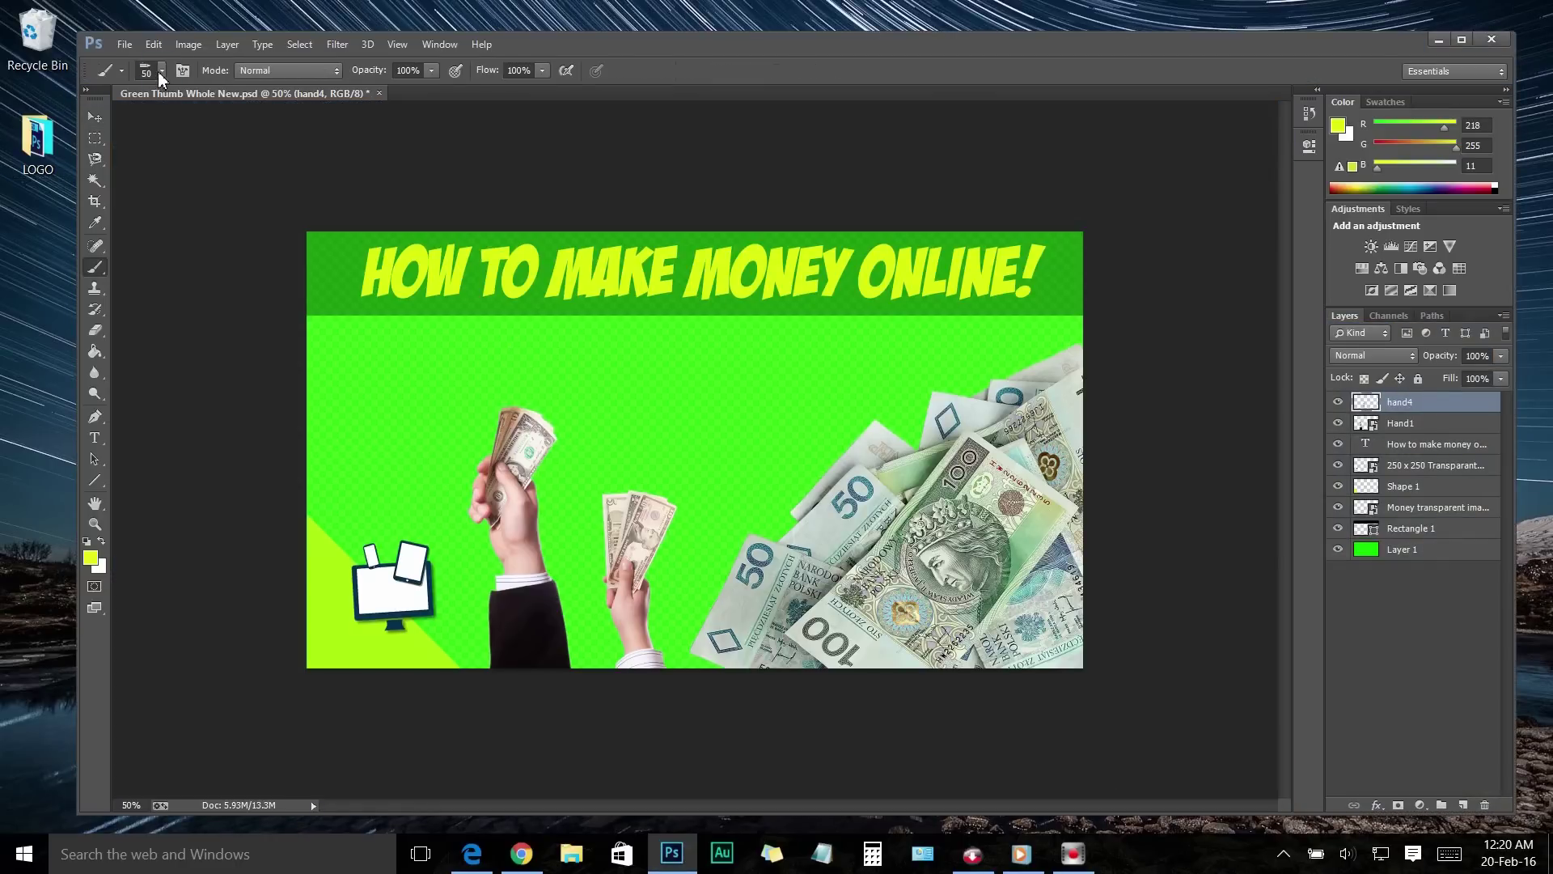
click(161, 72)
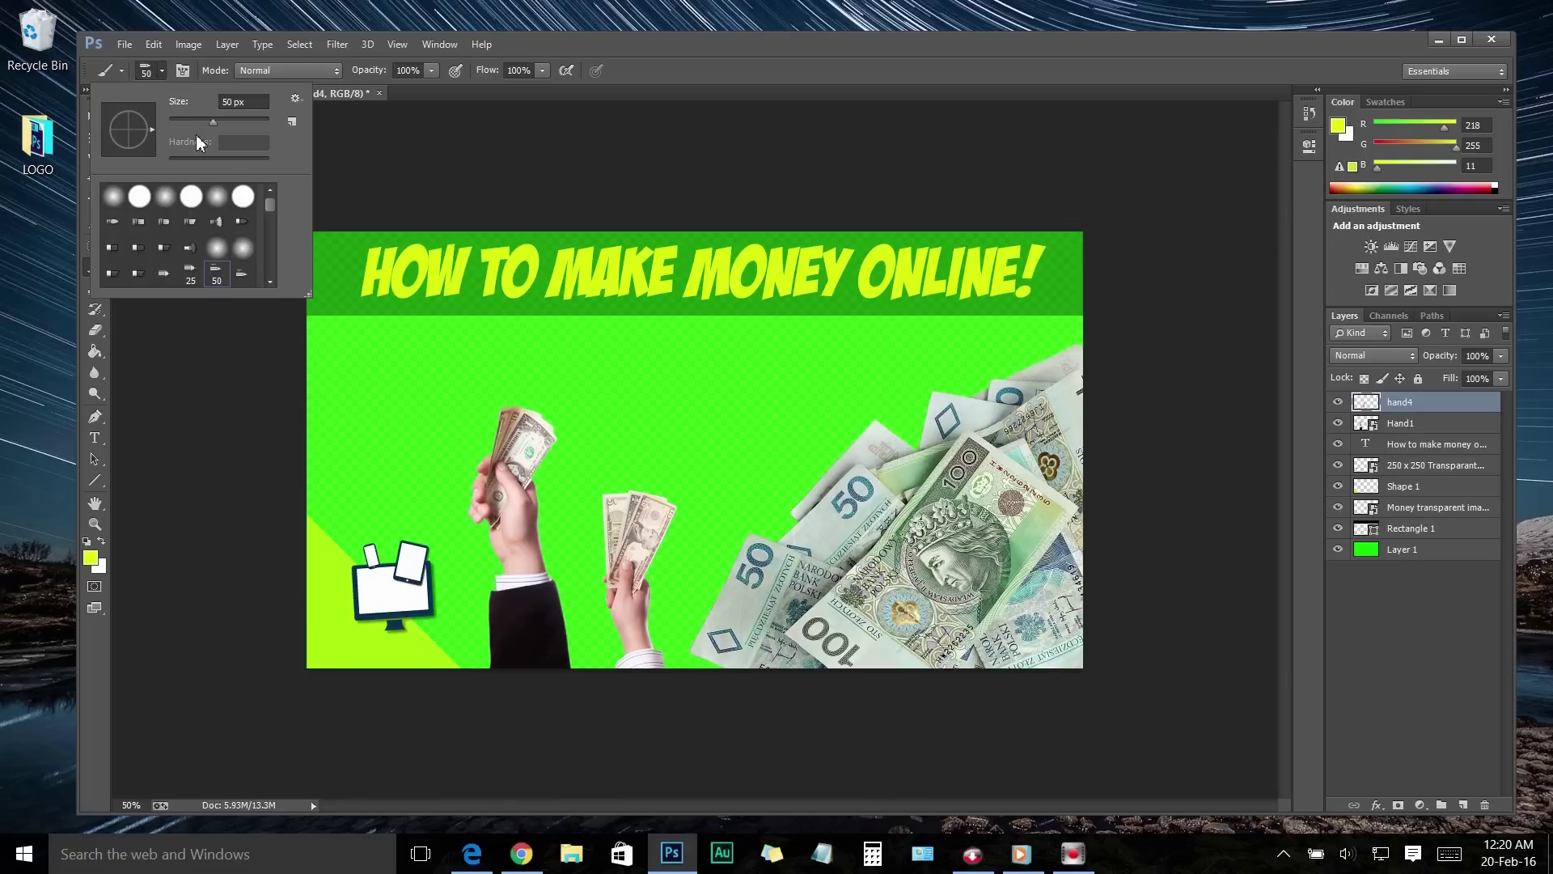
drag(271, 212, 272, 267)
click(199, 257)
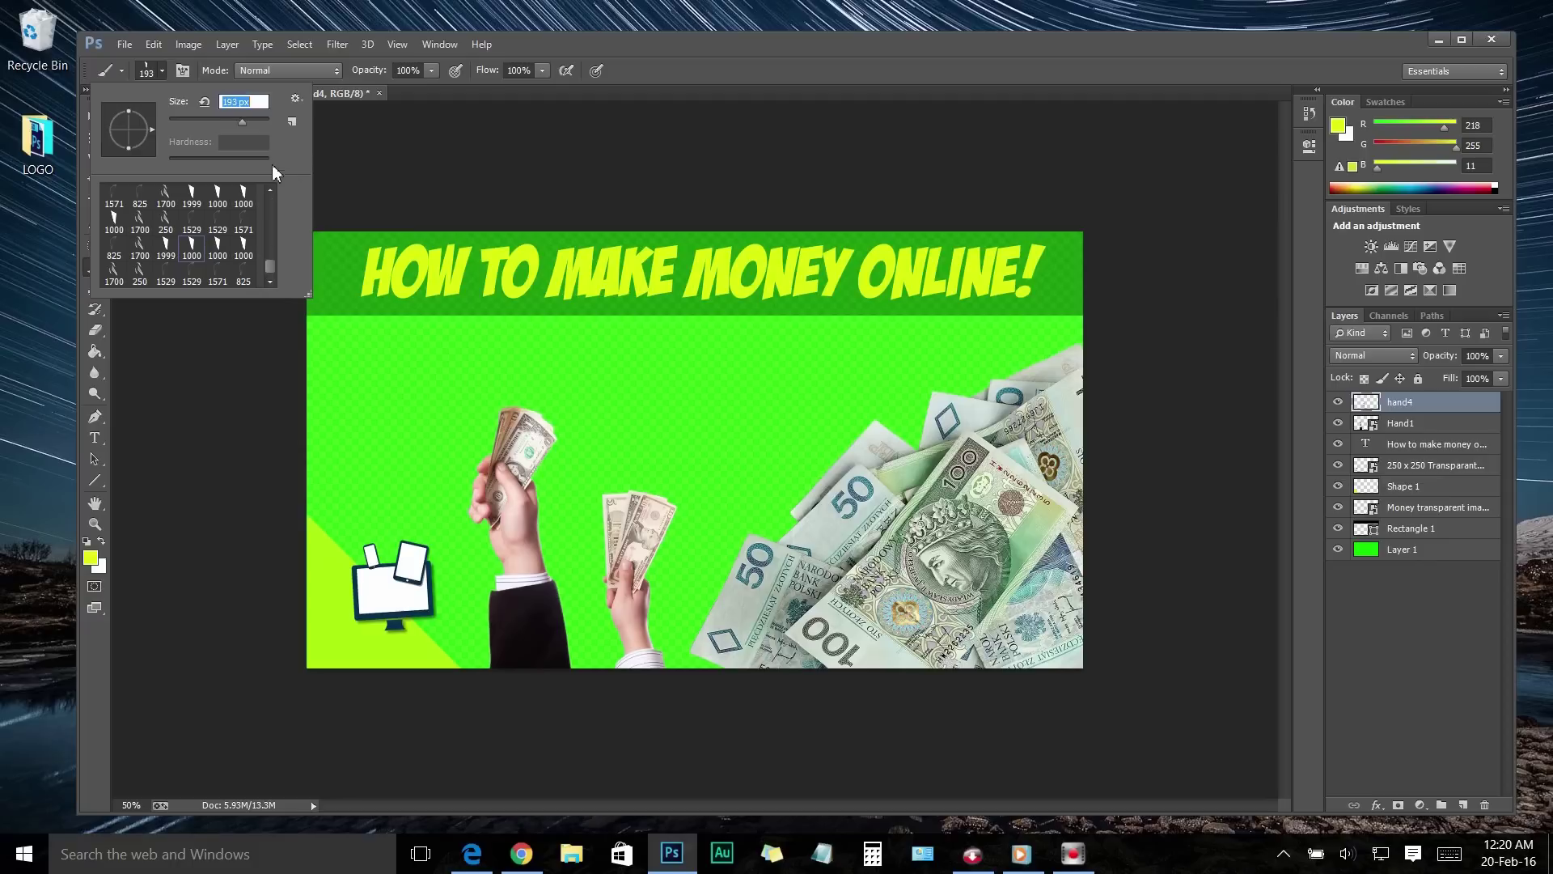
click(90, 558)
click(1145, 227)
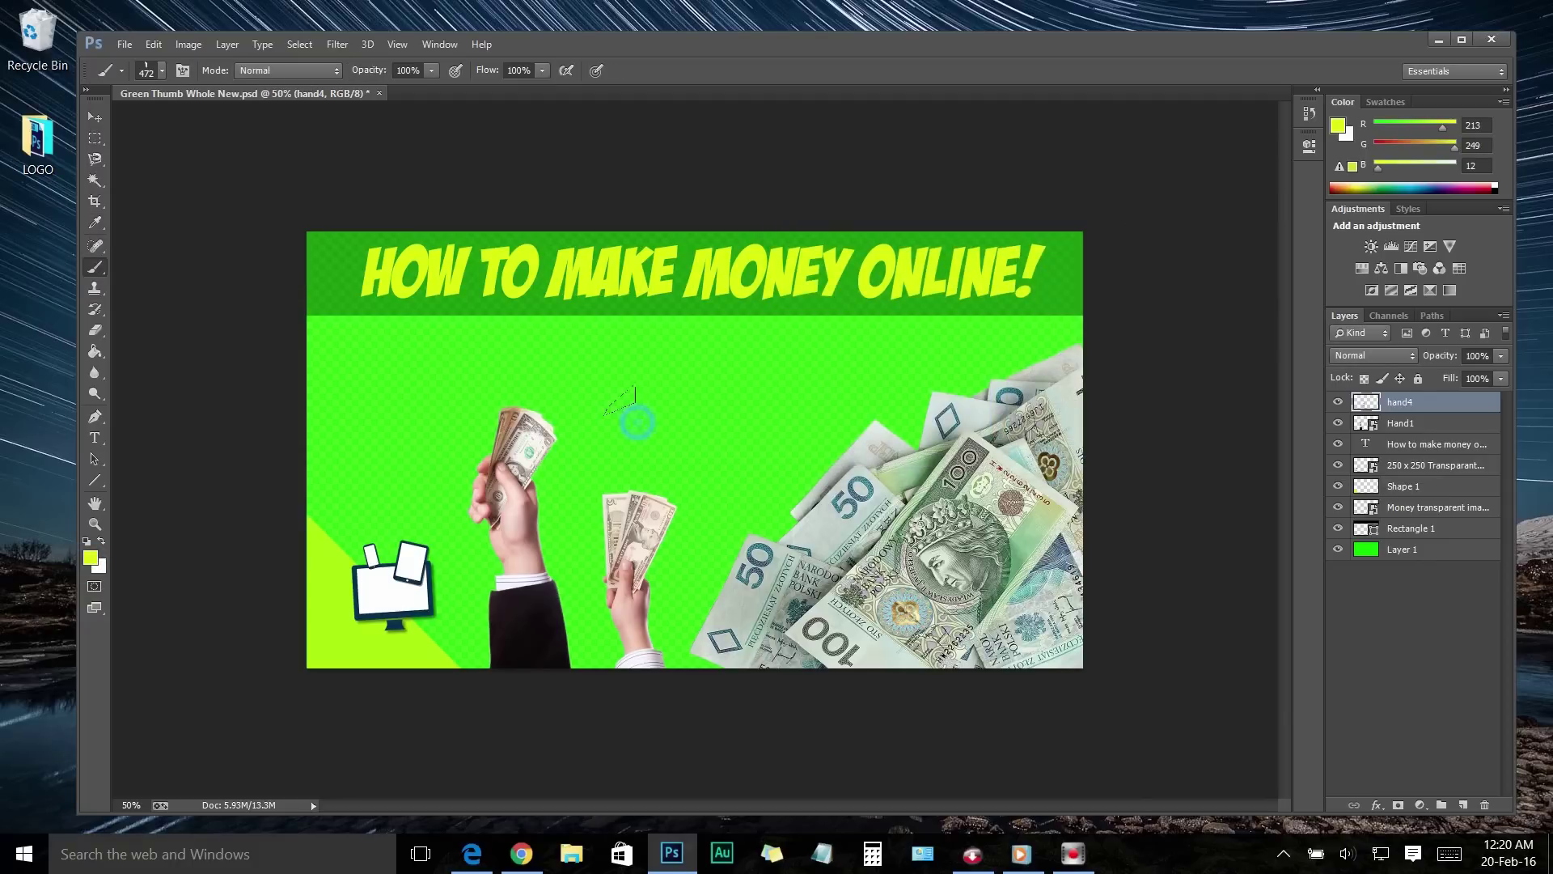
click(562, 382)
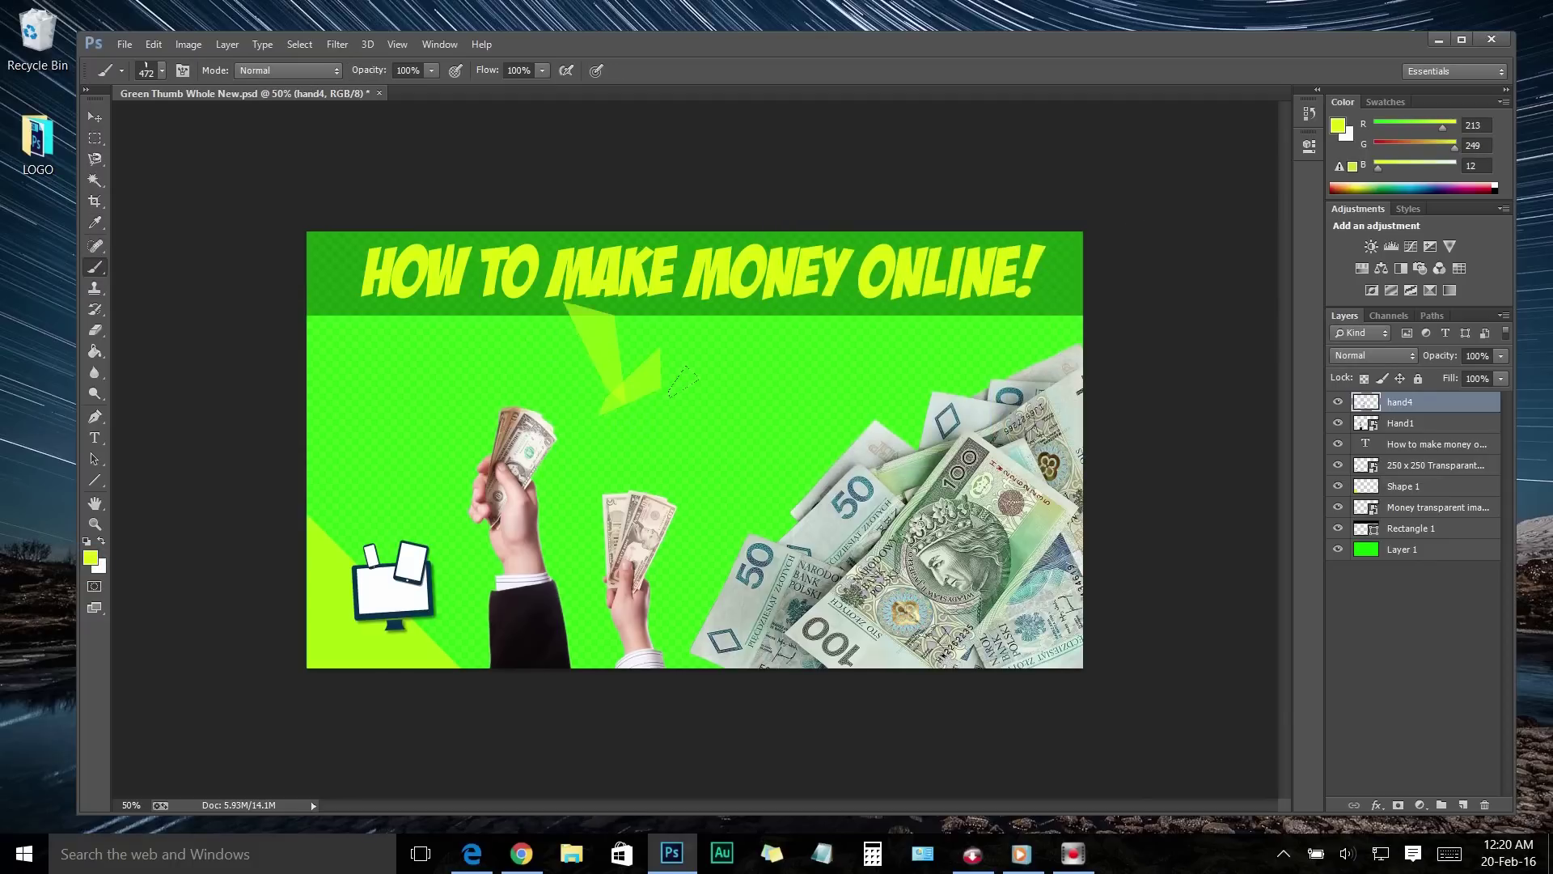
key(ctrl+z)
click(149, 70)
click(256, 126)
key(Return)
mouse_move(696, 405)
mouse_down()
mouse_move(440, 415)
mouse_move(376, 453)
mouse_move(614, 405)
mouse_move(851, 396)
mouse_move(850, 457)
mouse_up()
key(ctrl+alt+z)
key(ctrl+alt+z)
key(ctrl+alt+z)
key(ctrl+alt+z)
key(ctrl+alt+z)
key(ctrl+alt+z)
key(ctrl+alt+z)
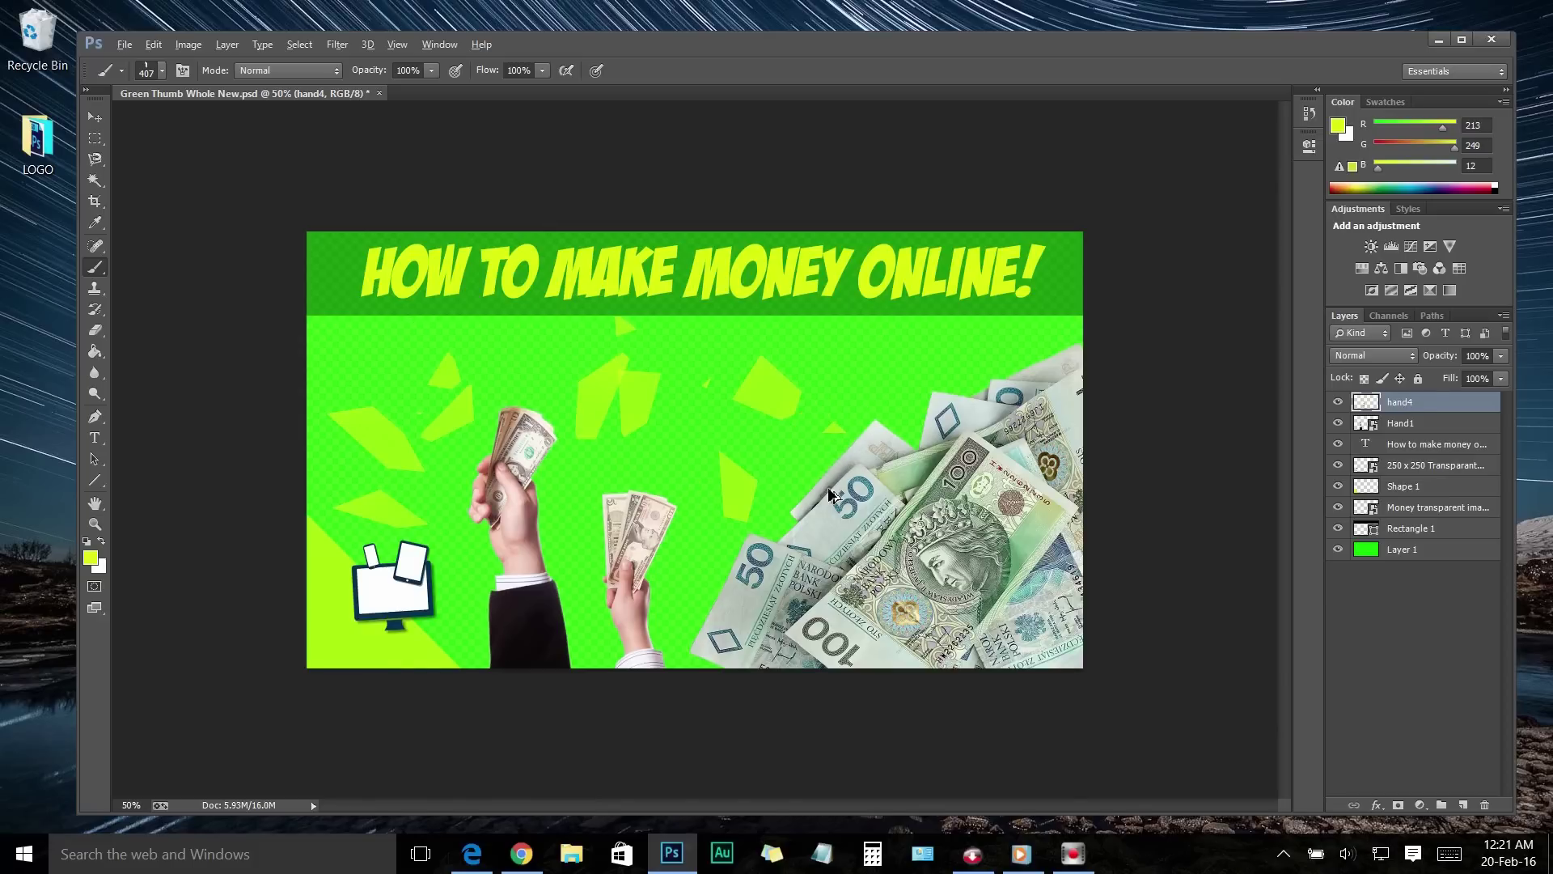
key(ctrl+alt+z)
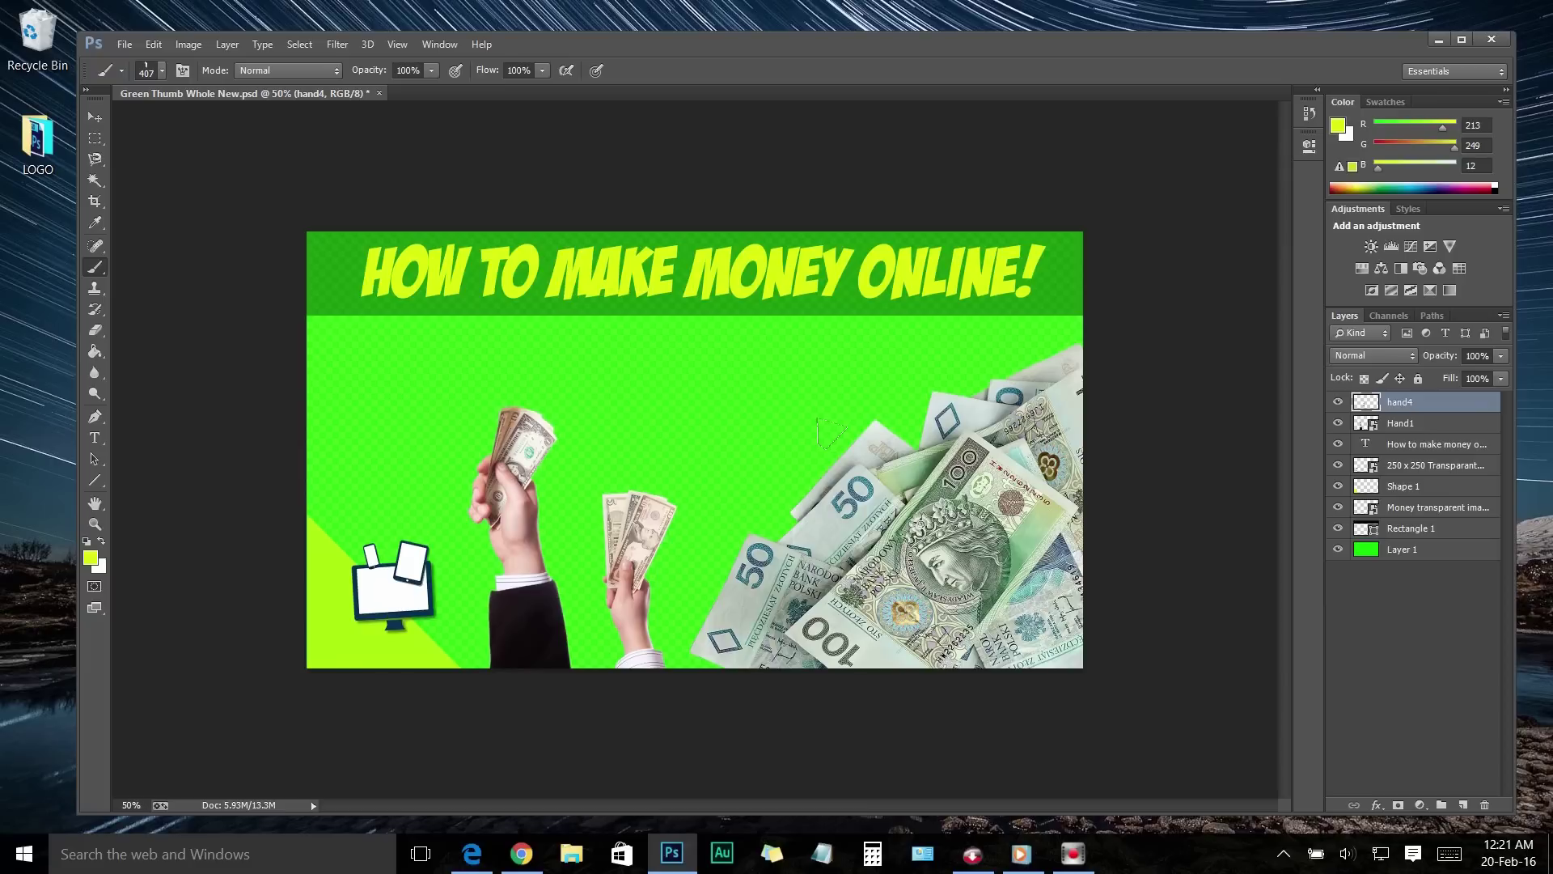
key(v)
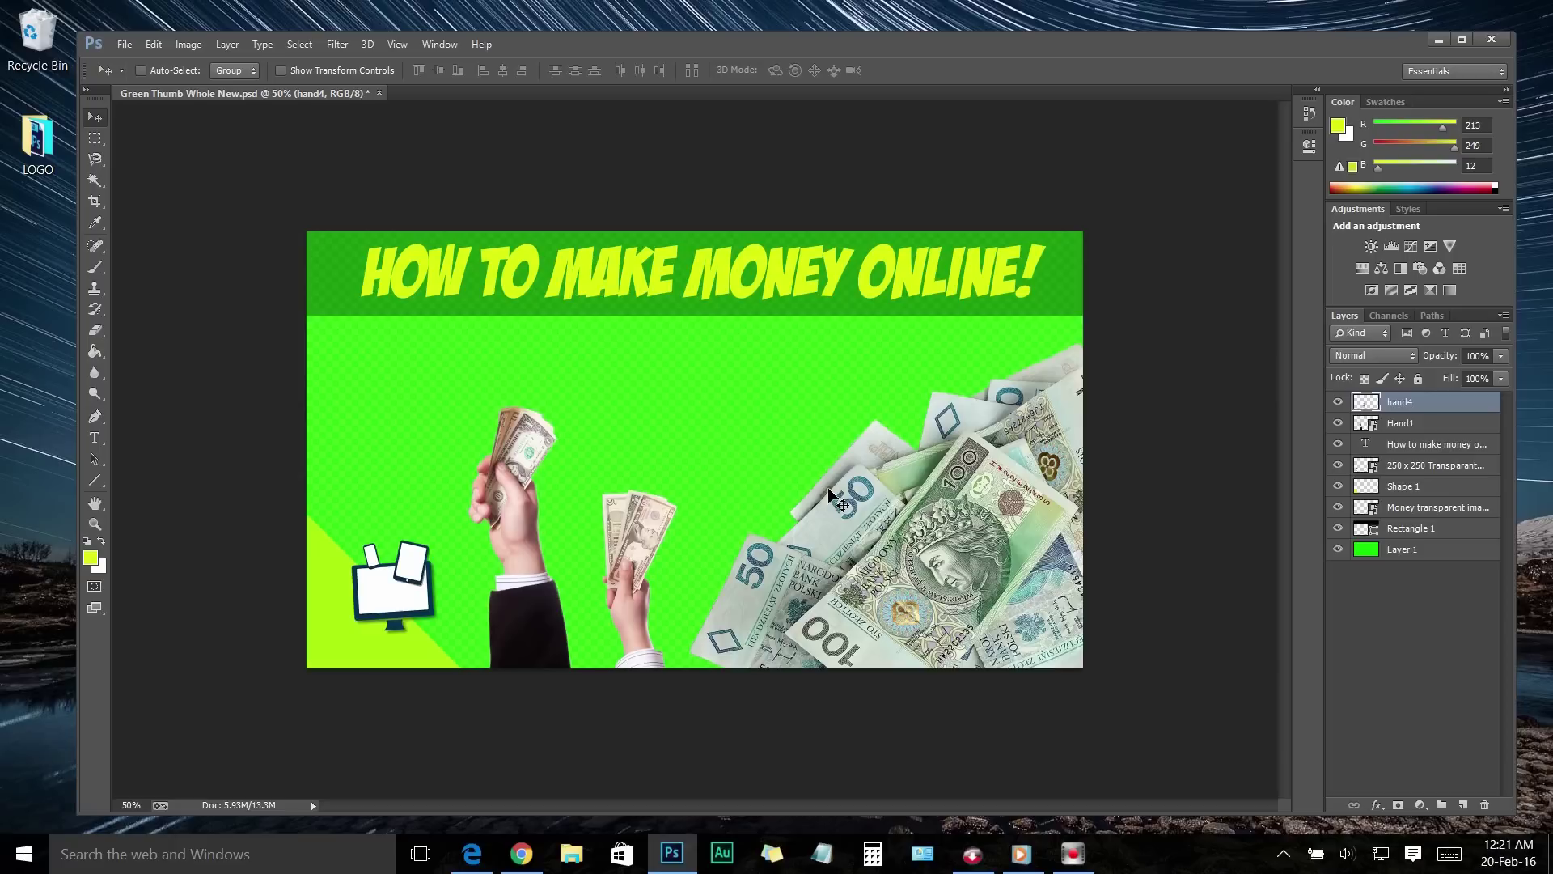
Save the thumbnail as a copy named 'New Thumb' in PNG format
click(124, 45)
click(143, 288)
click(400, 412)
key(ctrl+a)
text(New Thumb)
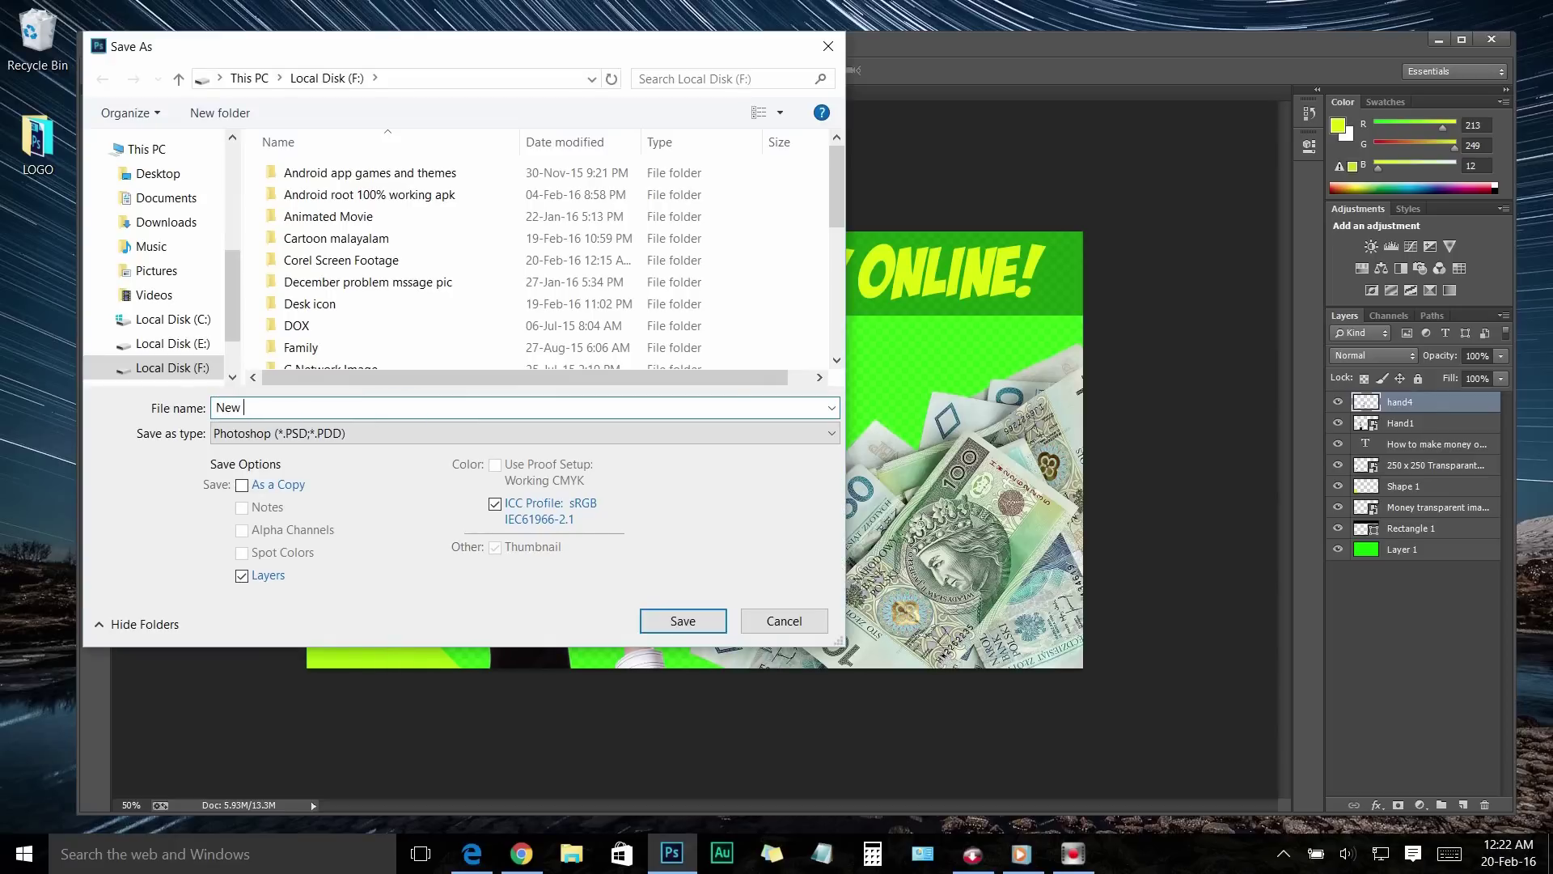
click(374, 434)
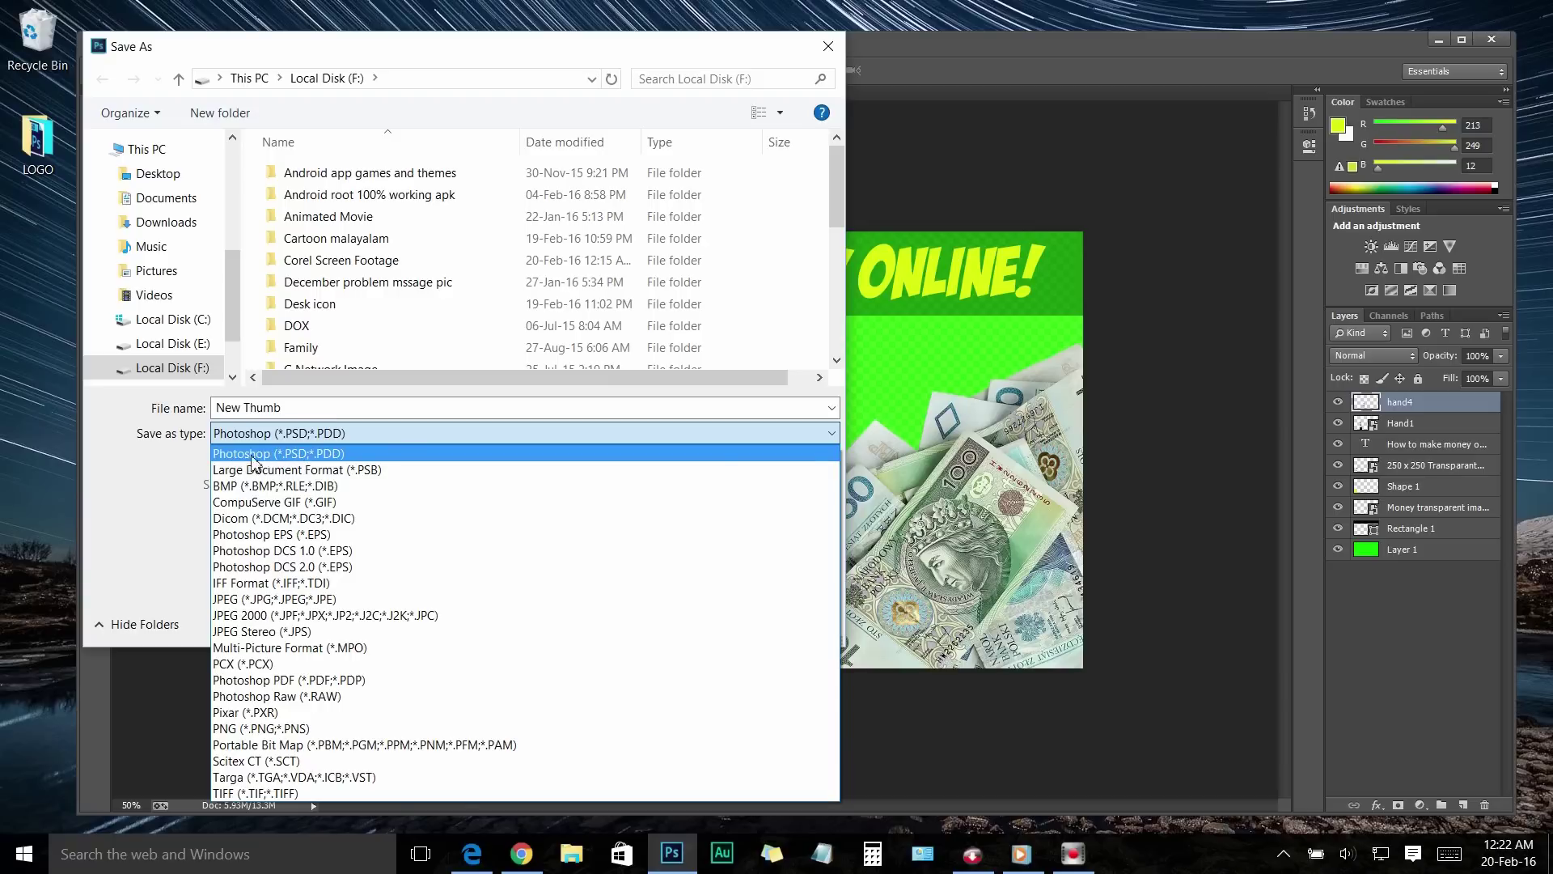
click(254, 731)
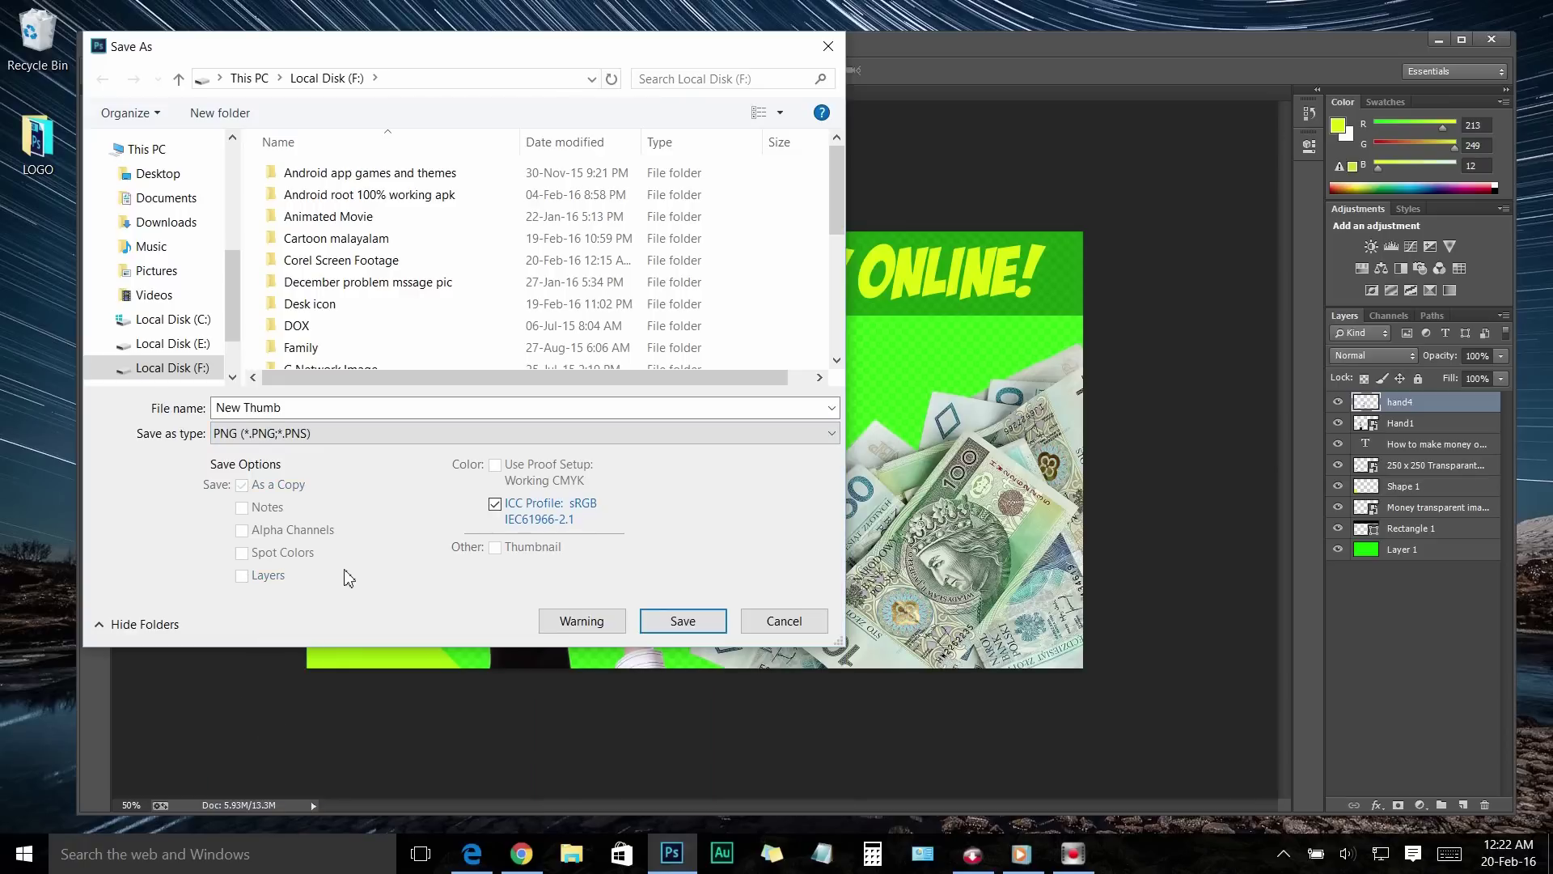
Put the PNG in the Desktop folder, save it and accept the PNG options
drag(233, 313, 223, 275)
click(157, 303)
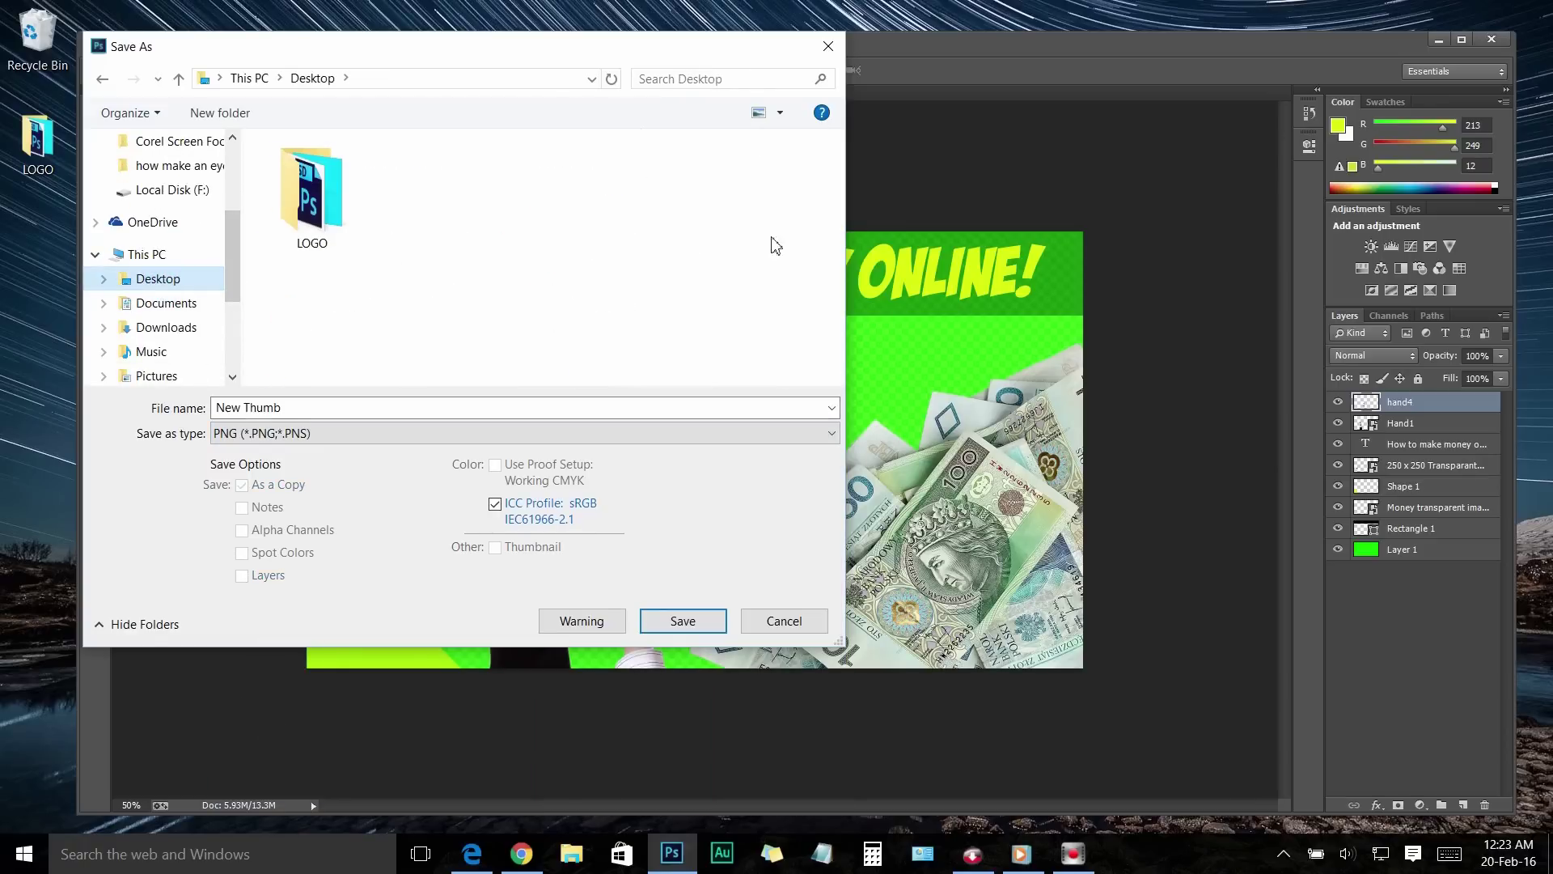
click(684, 621)
click(819, 272)
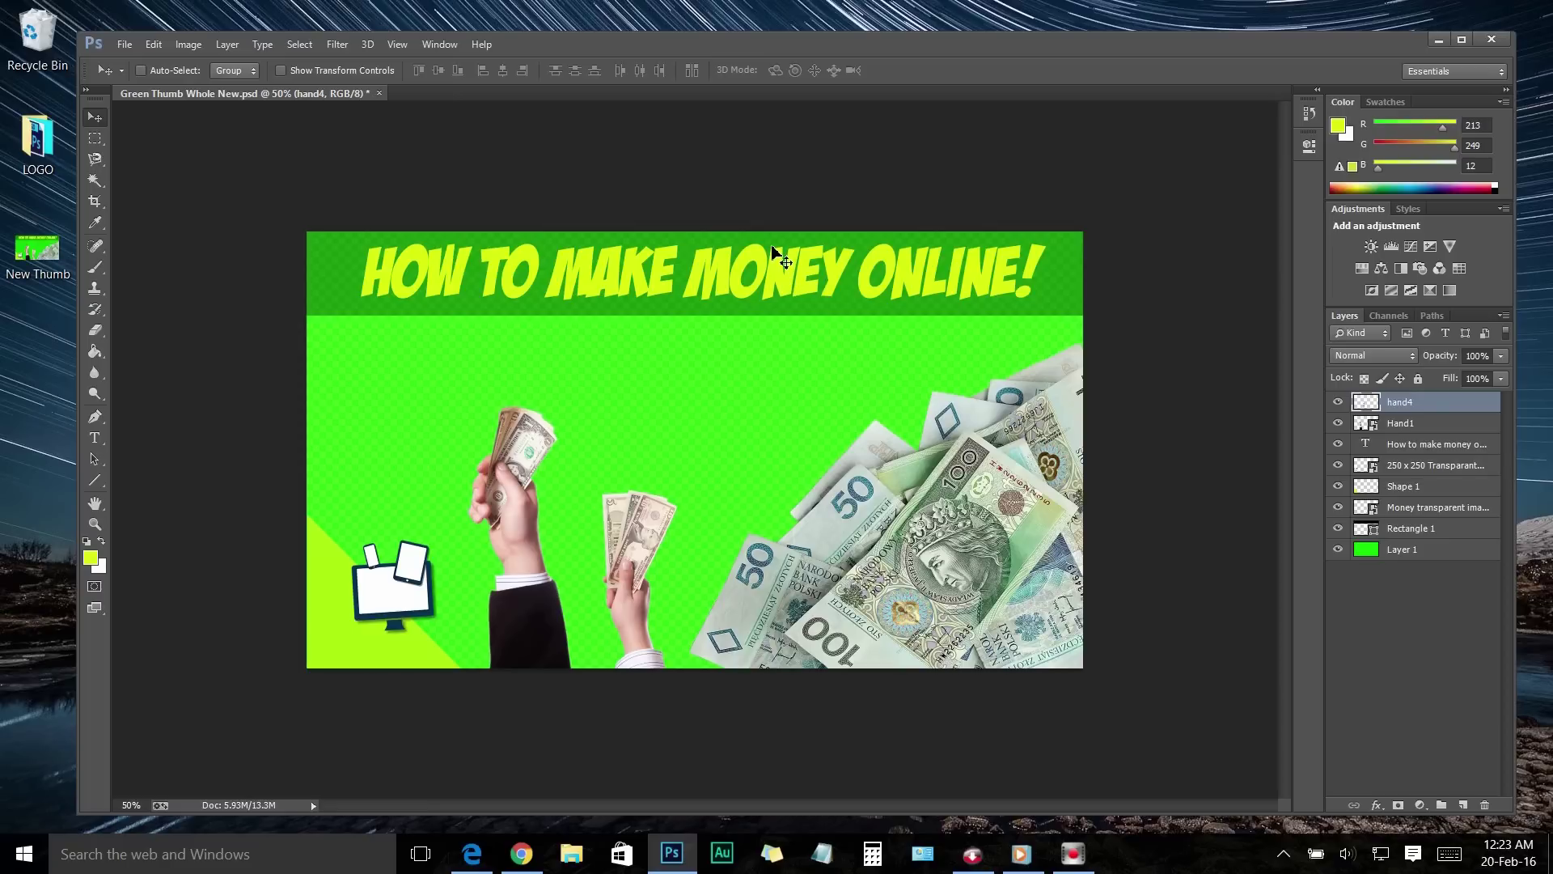
Open New Thumb.png from the desktop in Photos, maximized for review
click(1439, 41)
double_click(50, 251)
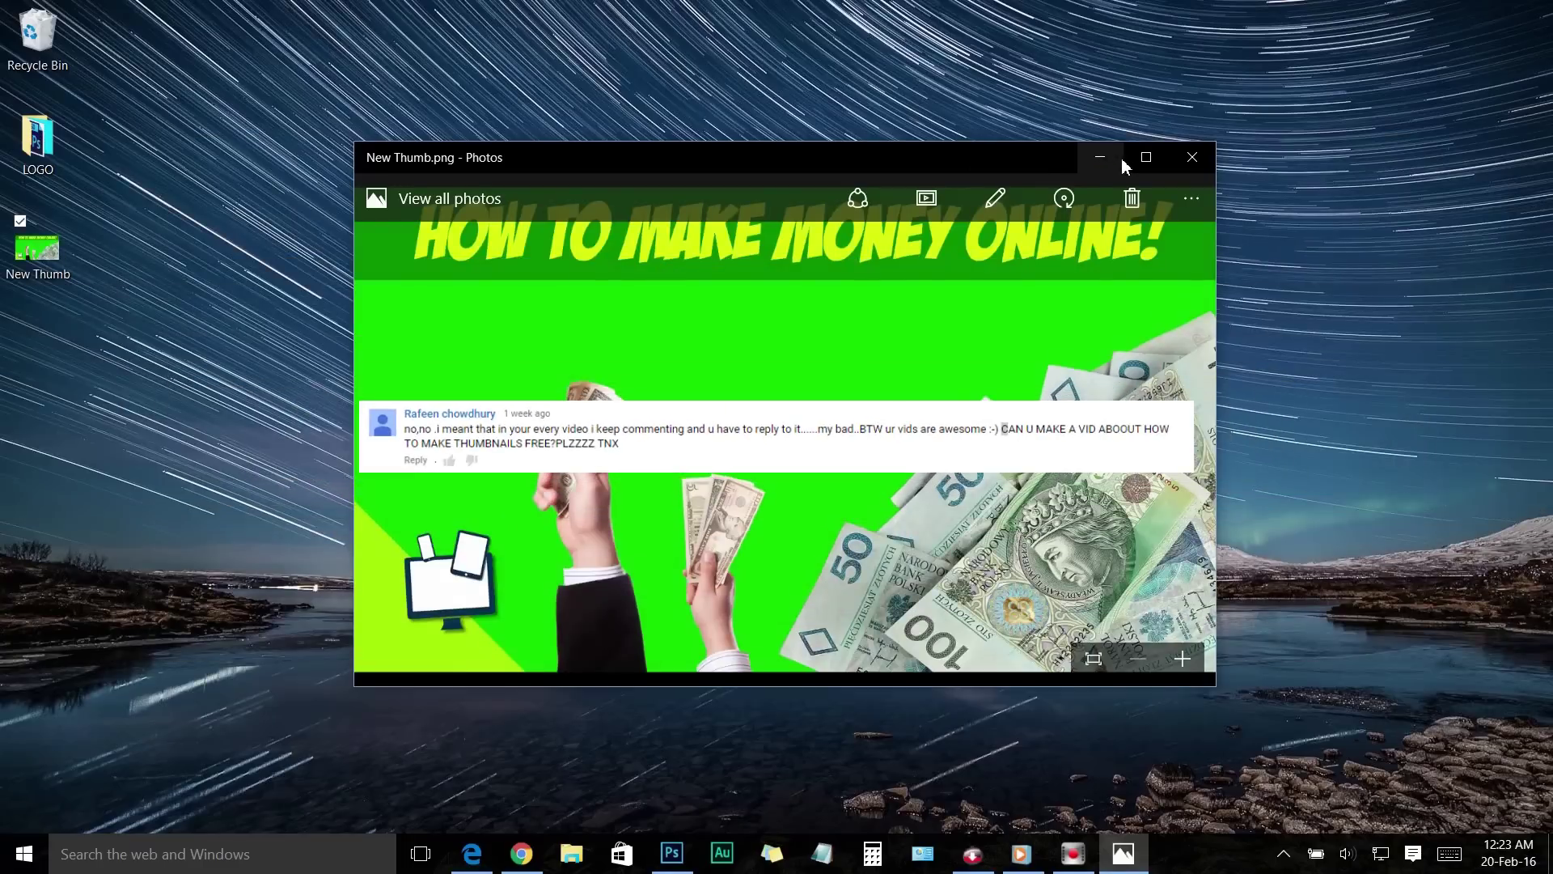
click(1146, 157)
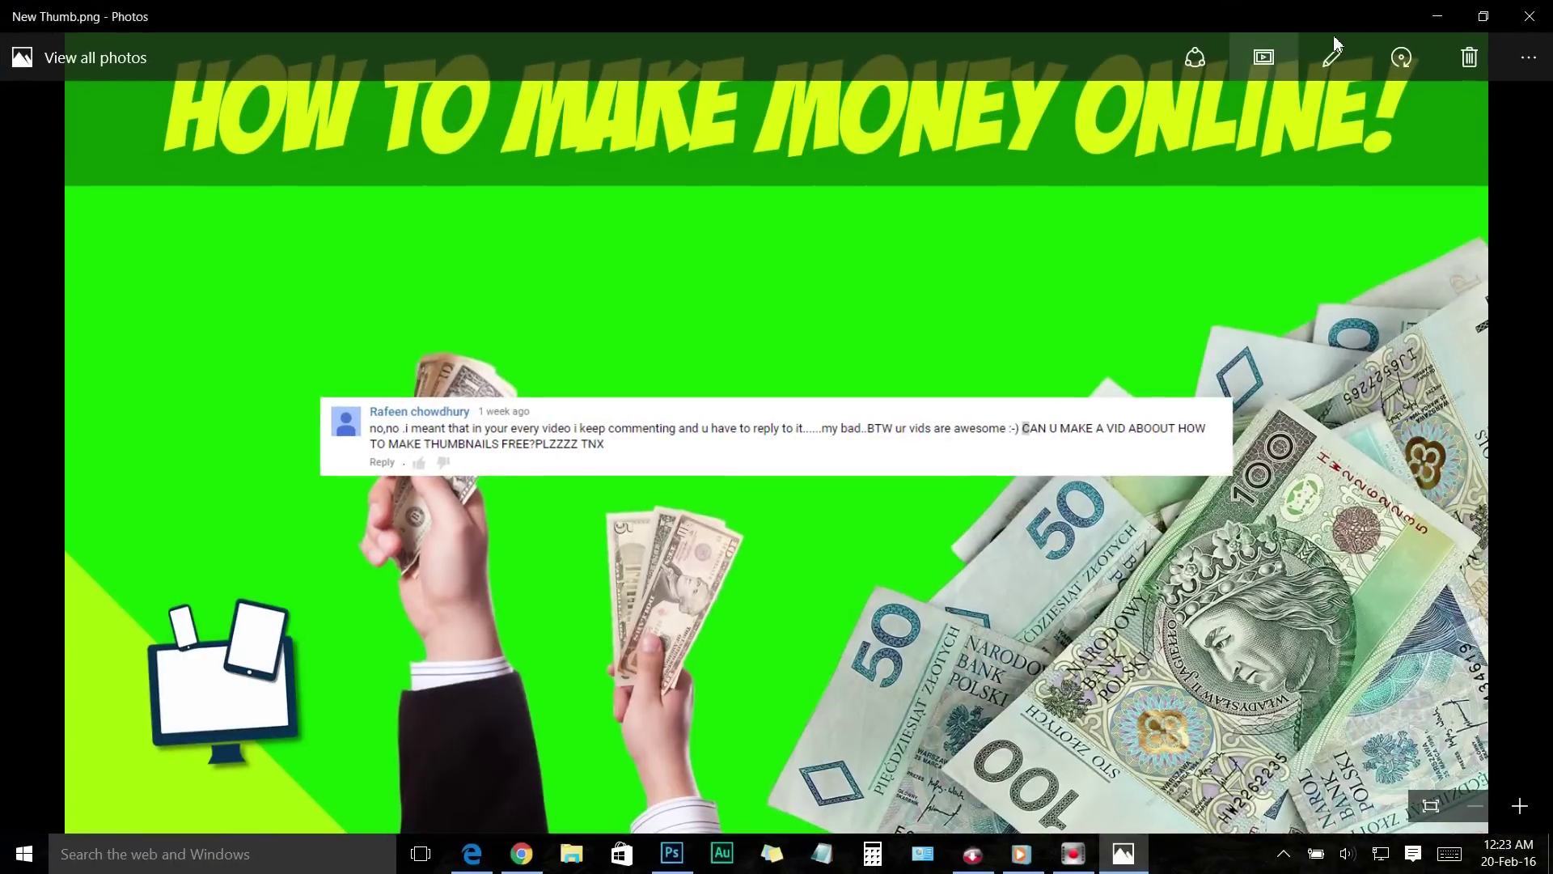
Bring Photoshop back in front to show Green Thumb Whole New.psd again
click(1438, 16)
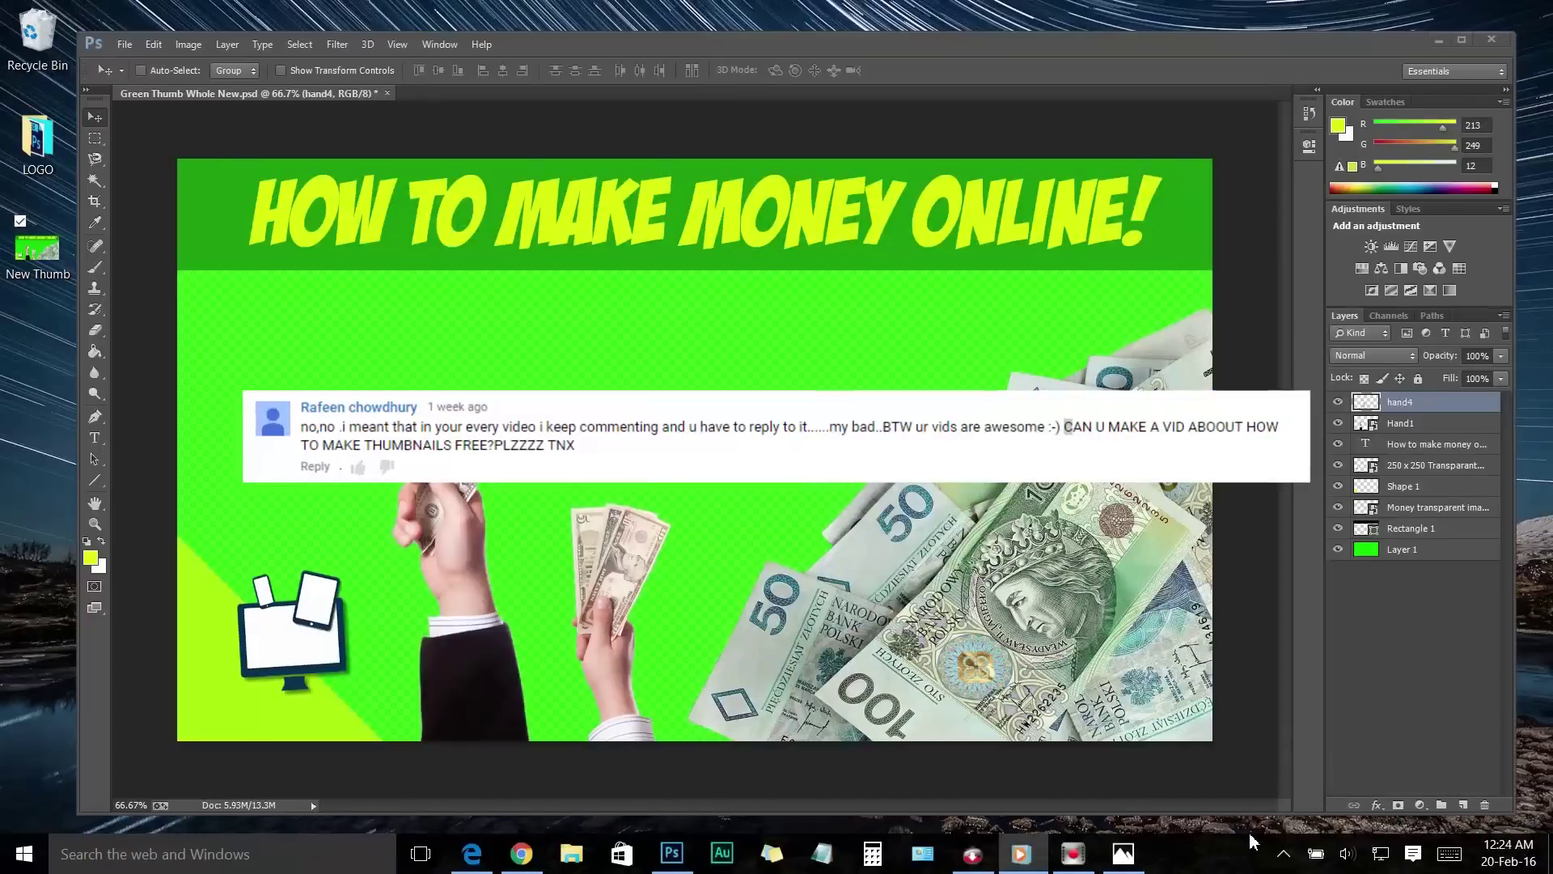